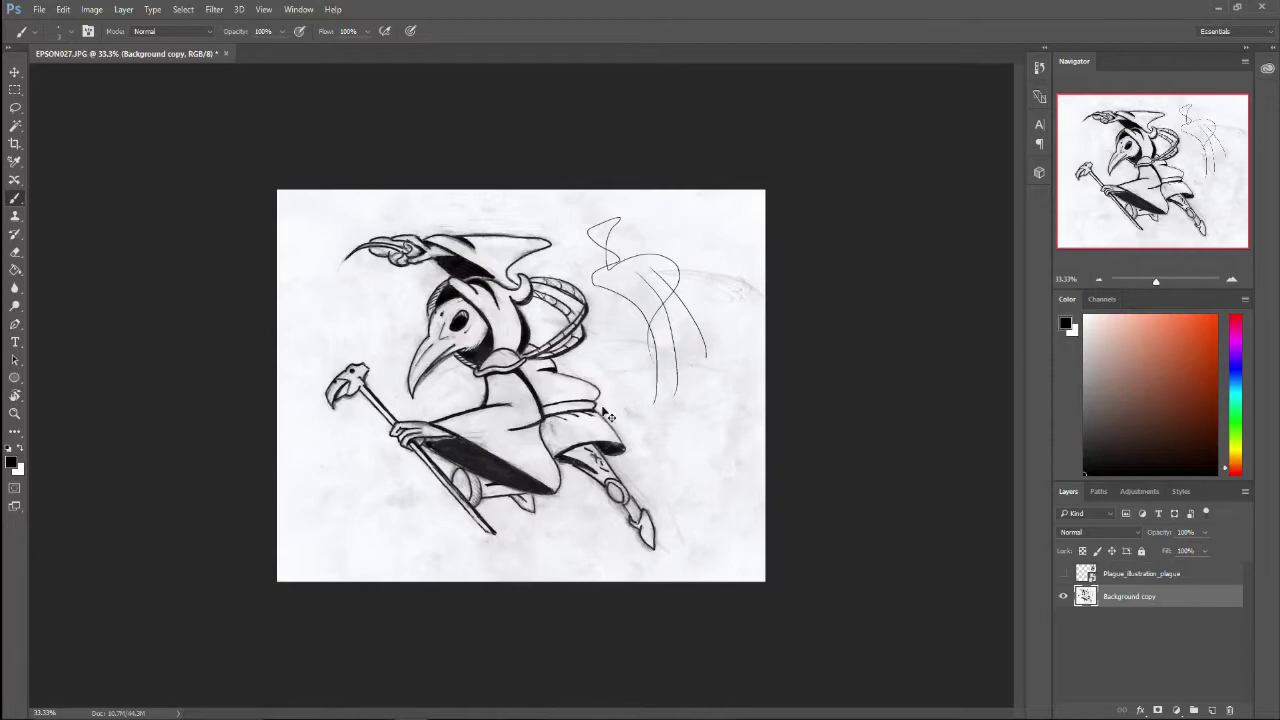
Step: Undo the loose test brush strokes in the empty area beside the figure
key(ctrl+alt+z)
key(ctrl+alt+z)
key(ctrl+alt+z)
Step: Try to trace the back edge of the figure's cloak with a thin black brush line
scroll(606, 410, up, 5)
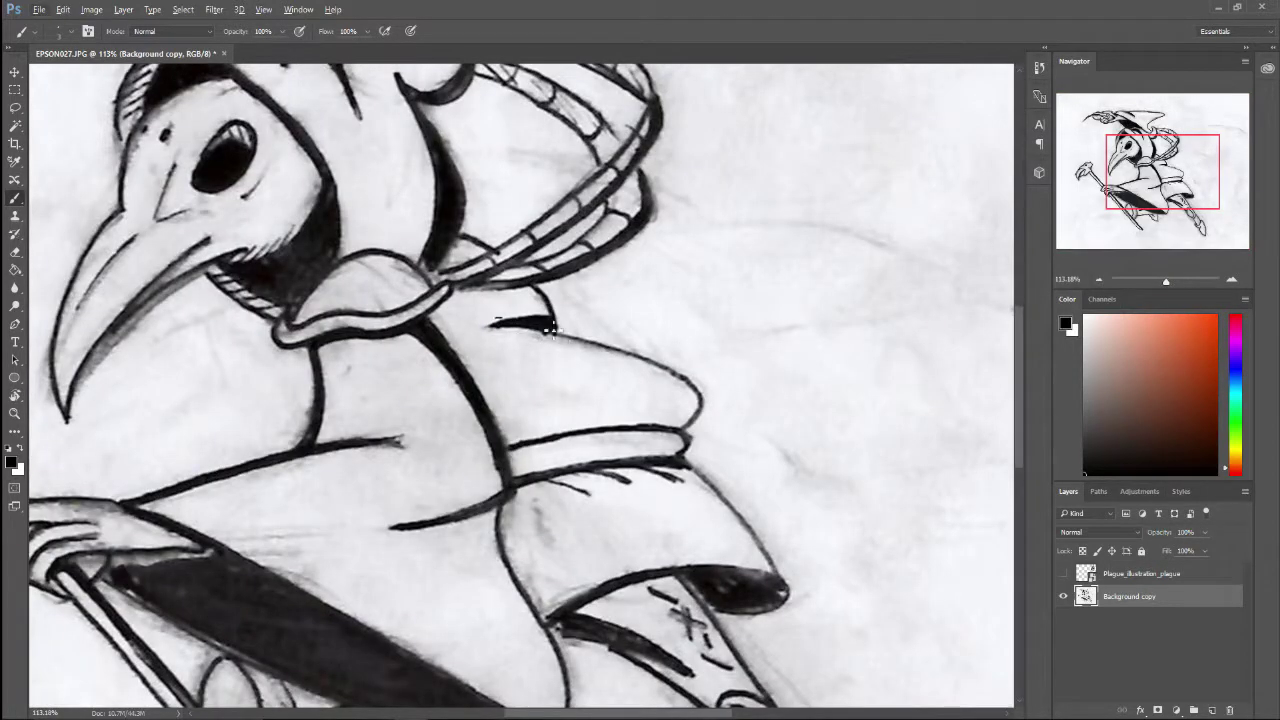
mouse_move(550, 328)
mouse_down()
mouse_move(653, 349)
mouse_move(620, 410)
mouse_up()
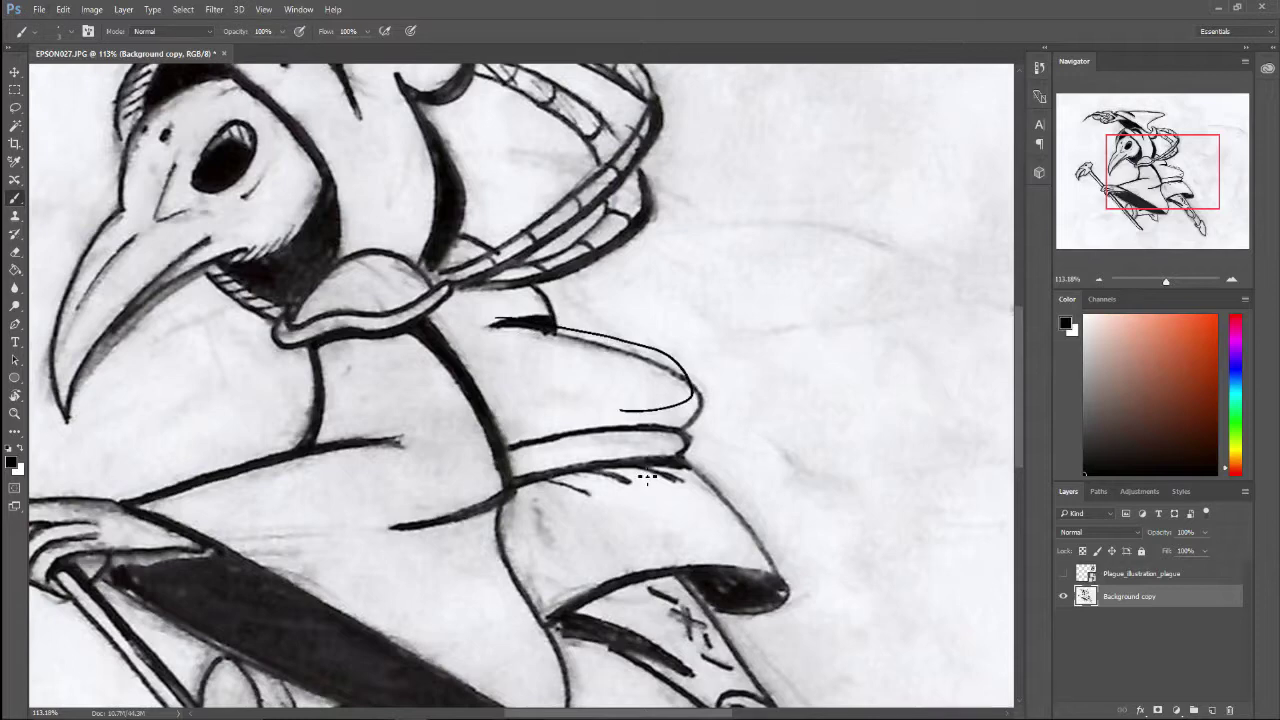
key(ctrl+z)
scroll(617, 316, down, 4)
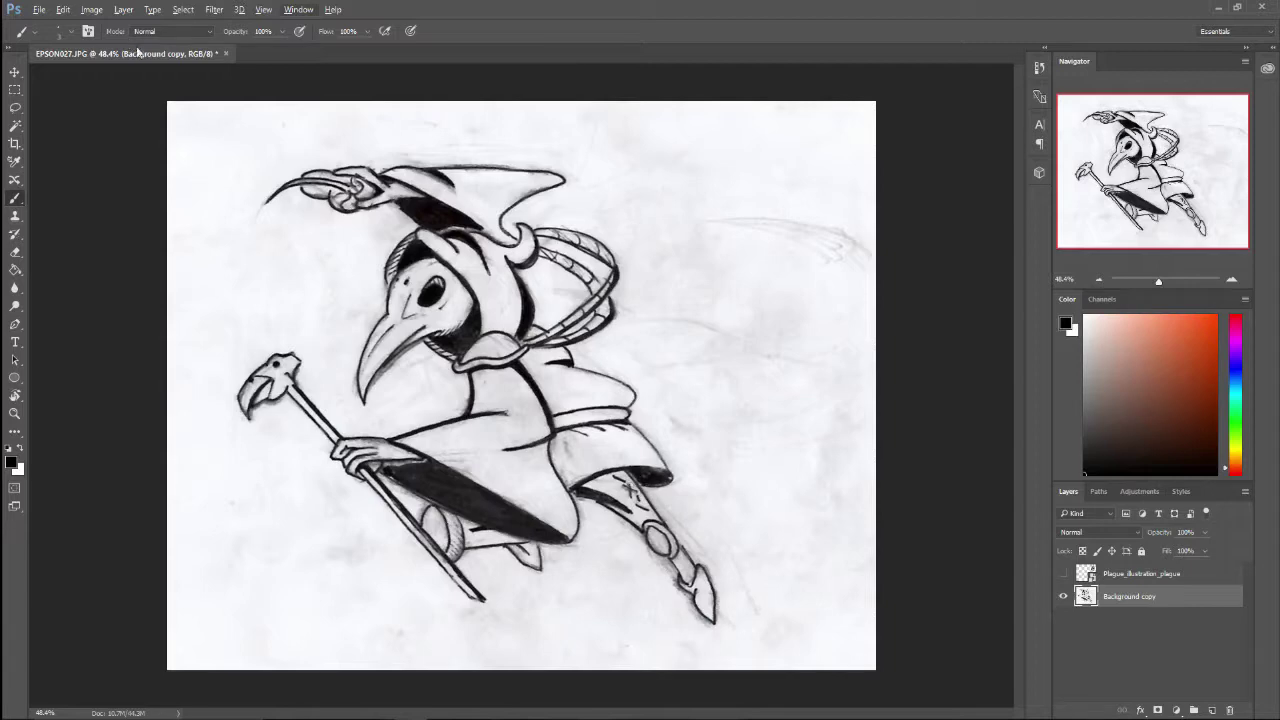
Step: Apply Levels to the scanned drawing with black input about 50, midtones 1.10 and white input 183
click(85, 11)
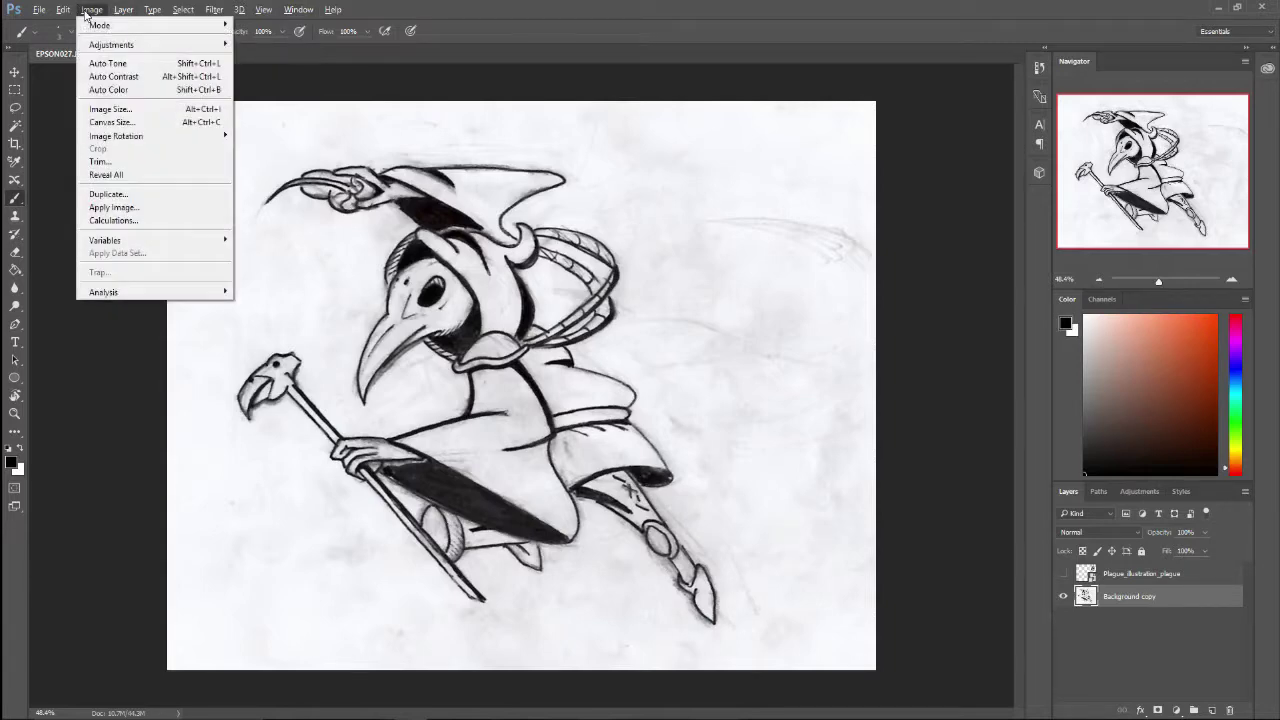
mouse_move(150, 45)
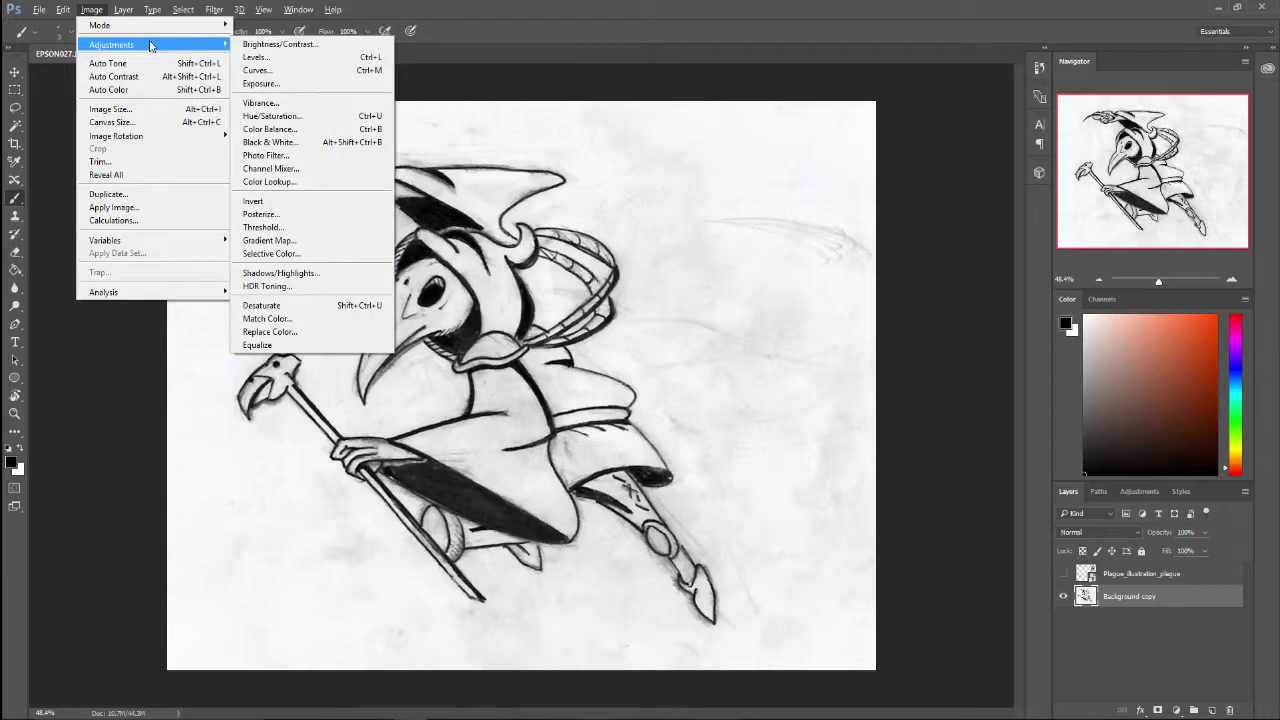
click(272, 60)
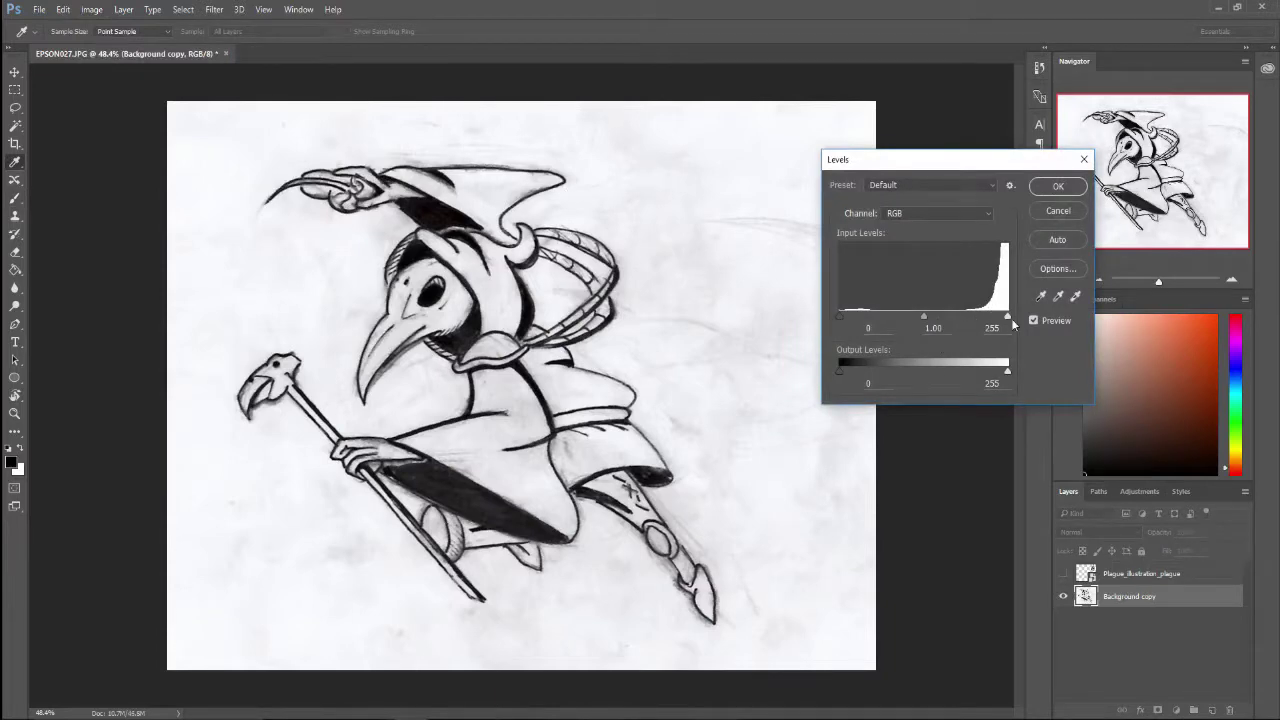
mouse_move(1005, 318)
mouse_down()
mouse_move(971, 320)
mouse_move(1006, 318)
mouse_up()
drag(1007, 320, 975, 318)
drag(838, 320, 866, 322)
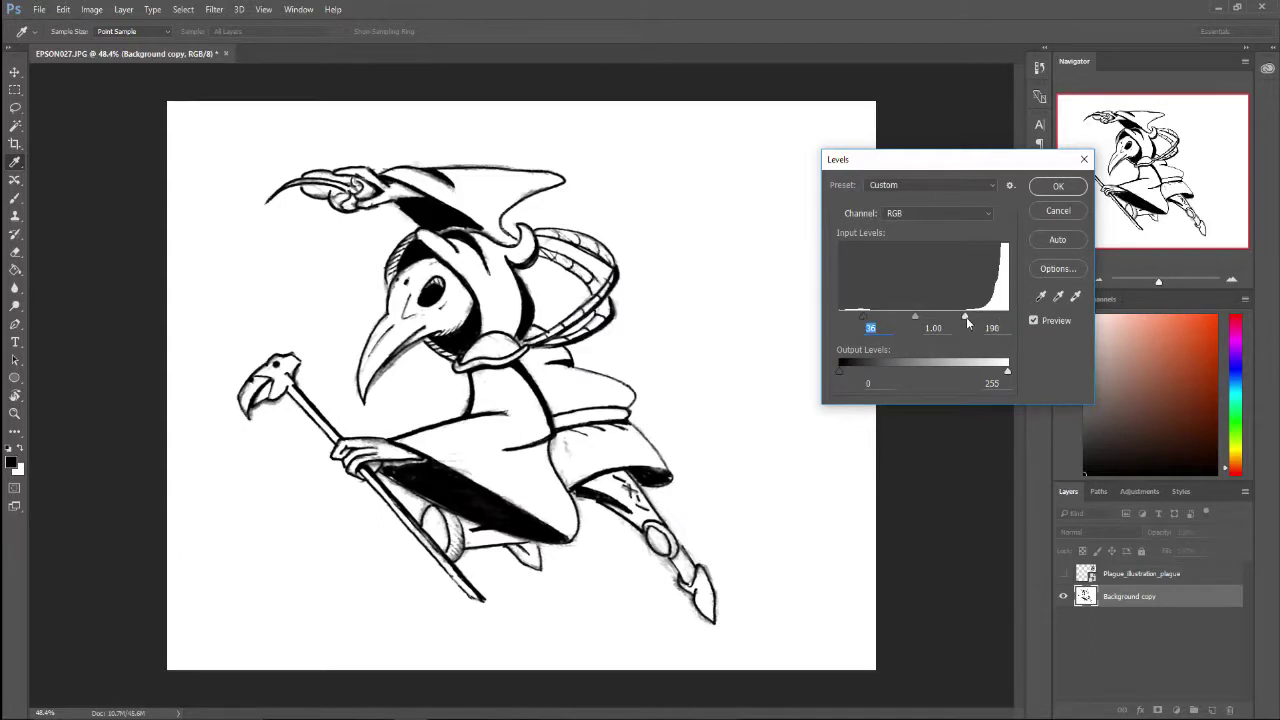
mouse_move(966, 317)
mouse_down()
mouse_move(877, 318)
mouse_move(975, 320)
mouse_move(960, 318)
mouse_up()
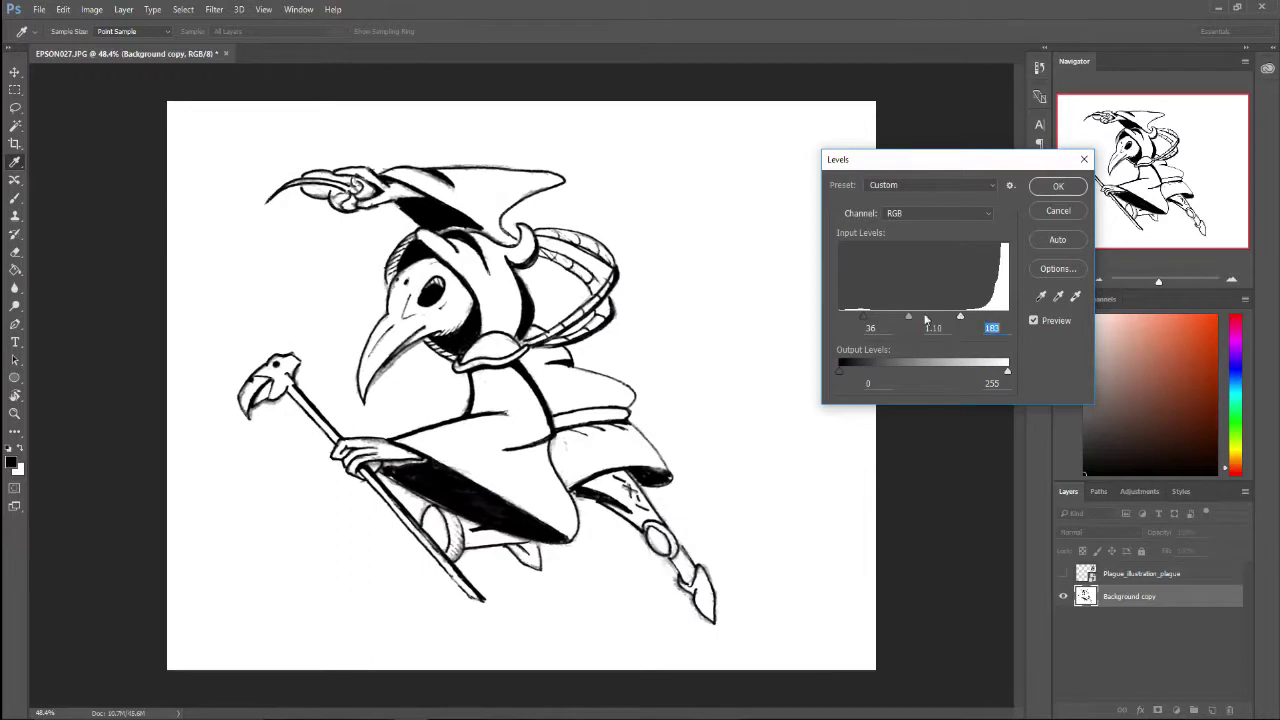
mouse_move(866, 316)
mouse_down()
mouse_move(882, 320)
mouse_move(856, 322)
mouse_move(873, 324)
mouse_up()
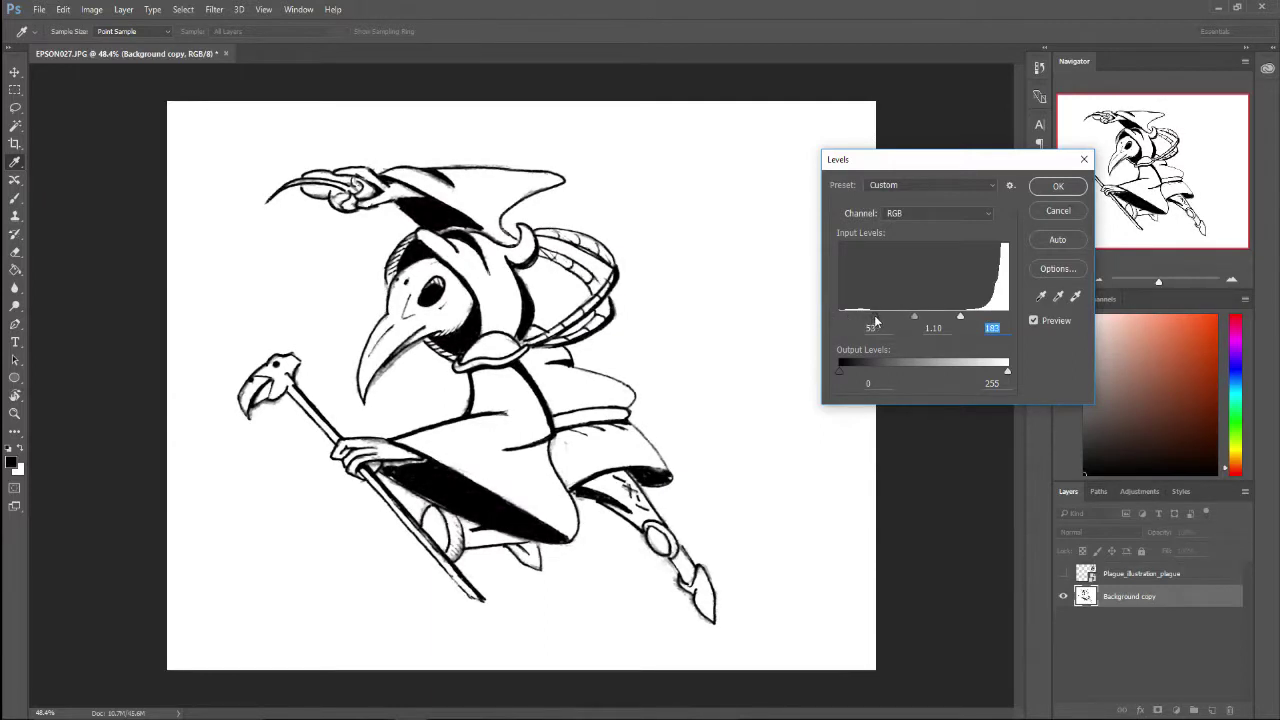
click(1056, 188)
Step: Choose the Brush tool with white as the painting colour and try a stroke beside the robe's front line
key(b)
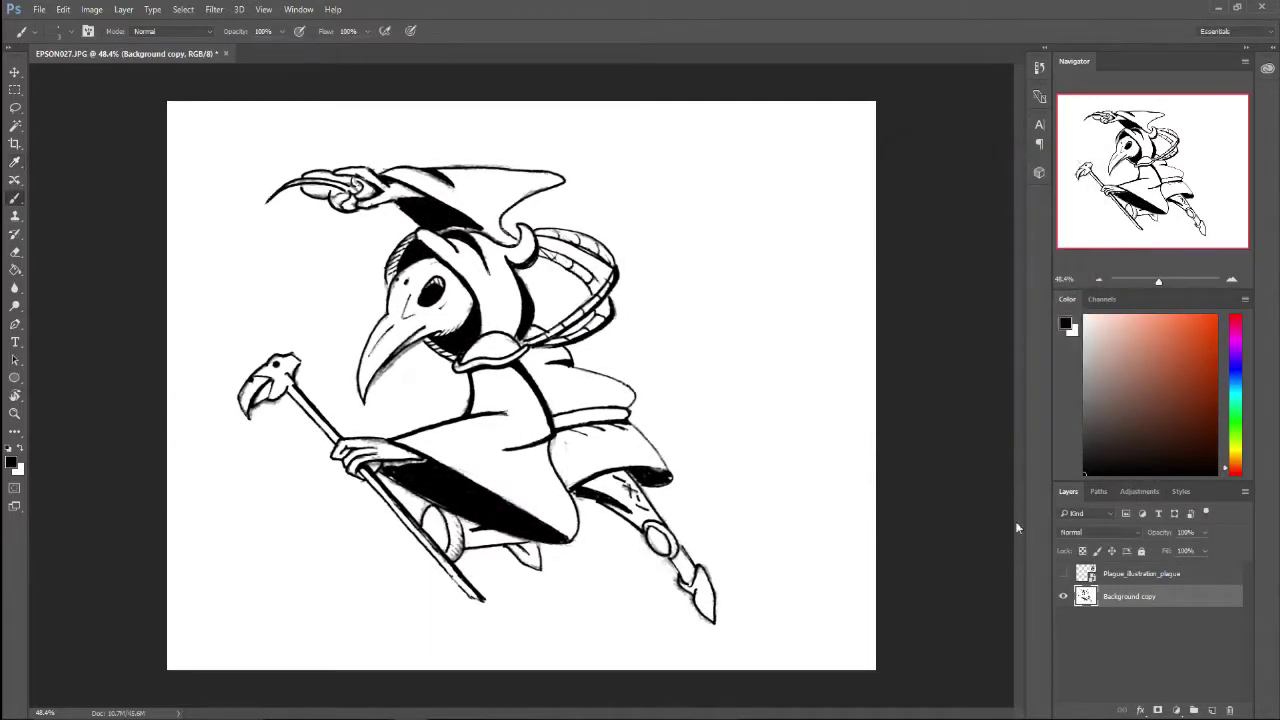
scroll(412, 422, up, 3)
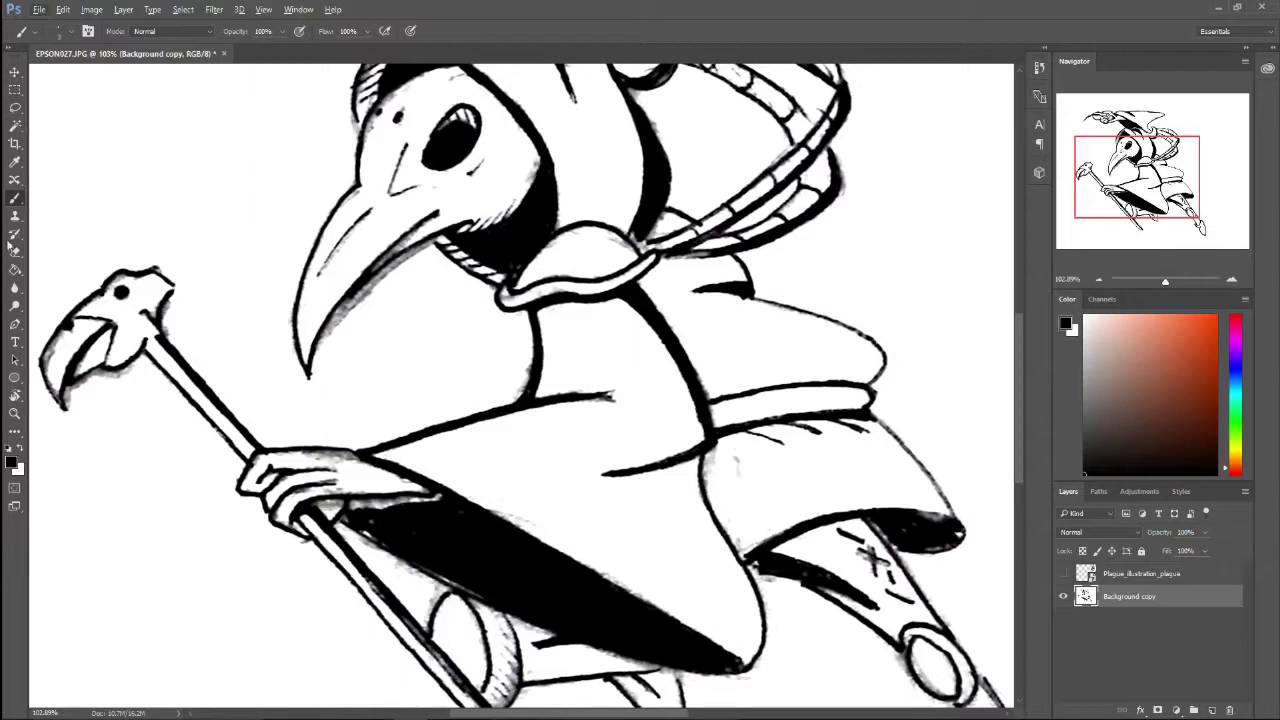
right_click(18, 200)
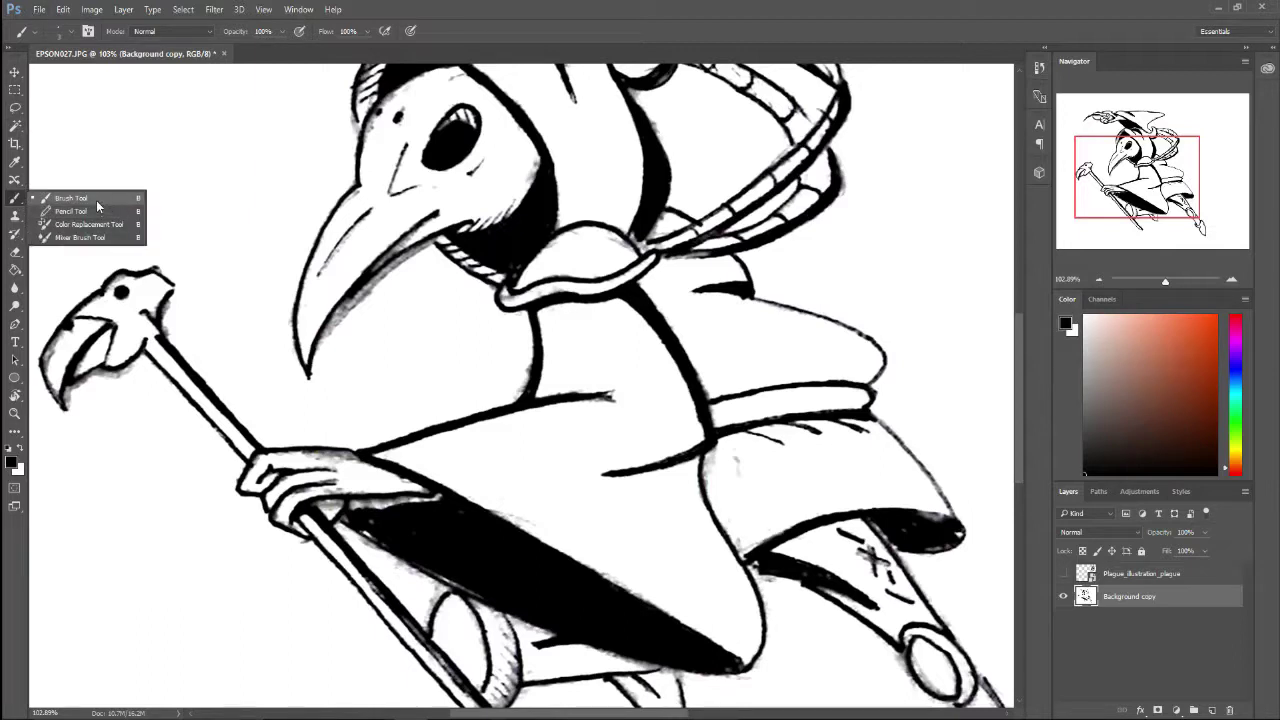
click(96, 200)
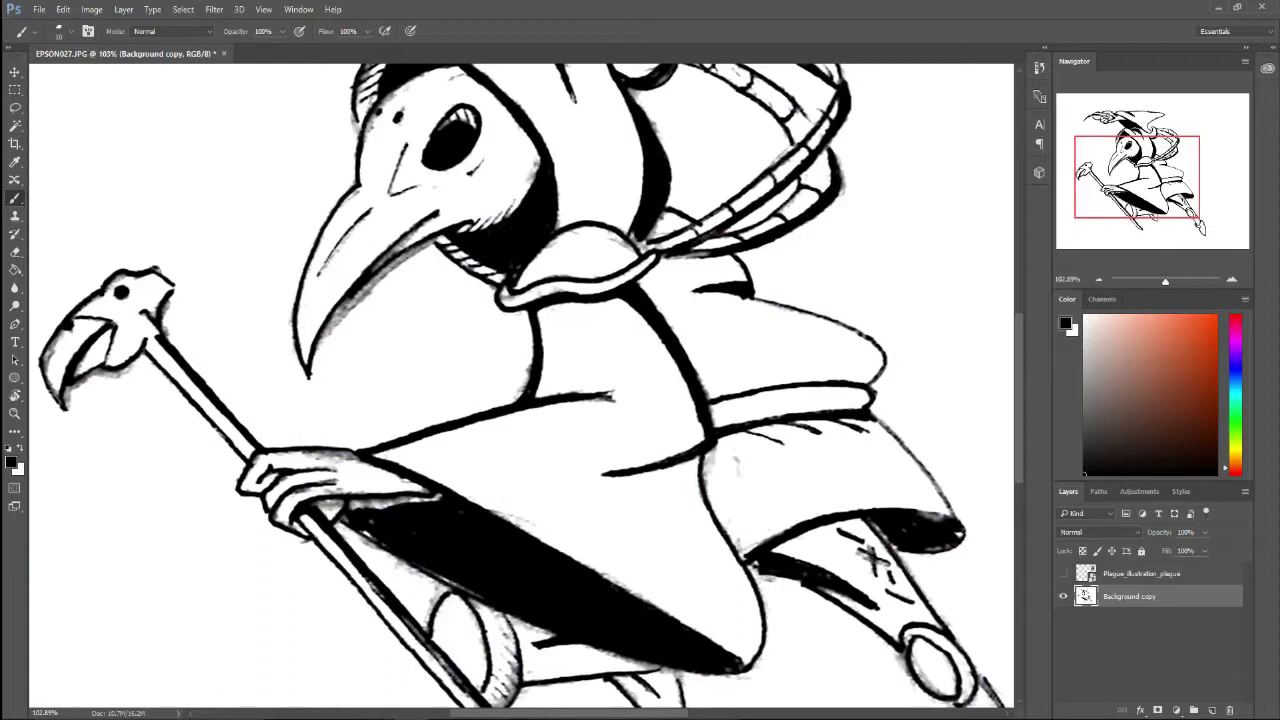
key(x)
mouse_move(515, 385)
mouse_down()
mouse_move(520, 398)
mouse_move(530, 386)
mouse_up()
key(ctrl+z)
Step: Try the Eraser on the blank area below the beak
key(e)
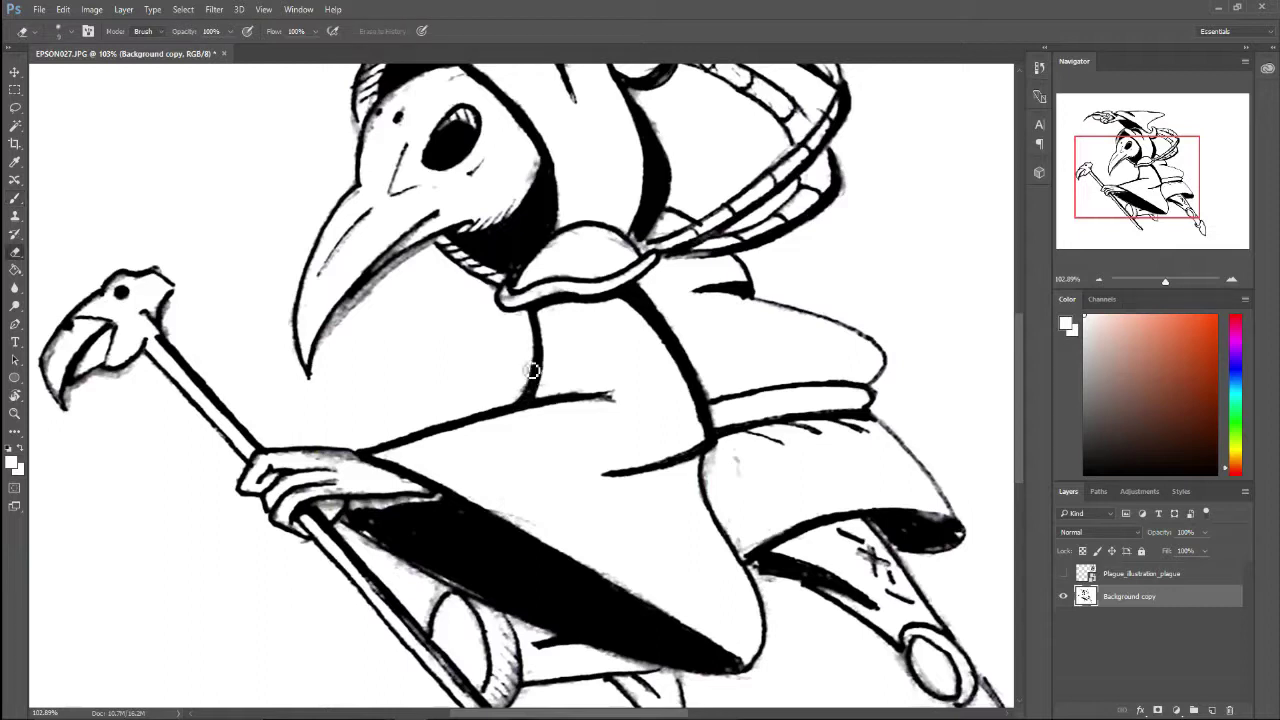
mouse_move(459, 351)
mouse_down()
mouse_move(428, 388)
mouse_move(368, 355)
mouse_move(382, 403)
mouse_up()
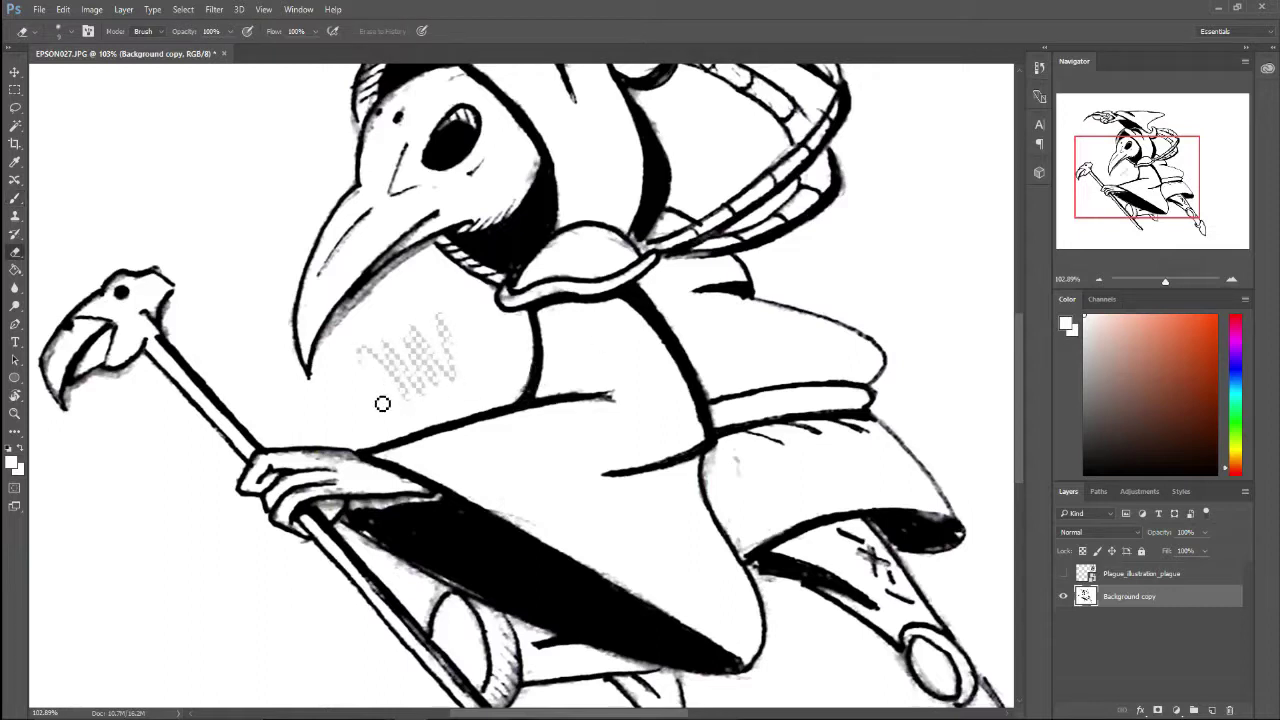
key(ctrl+z)
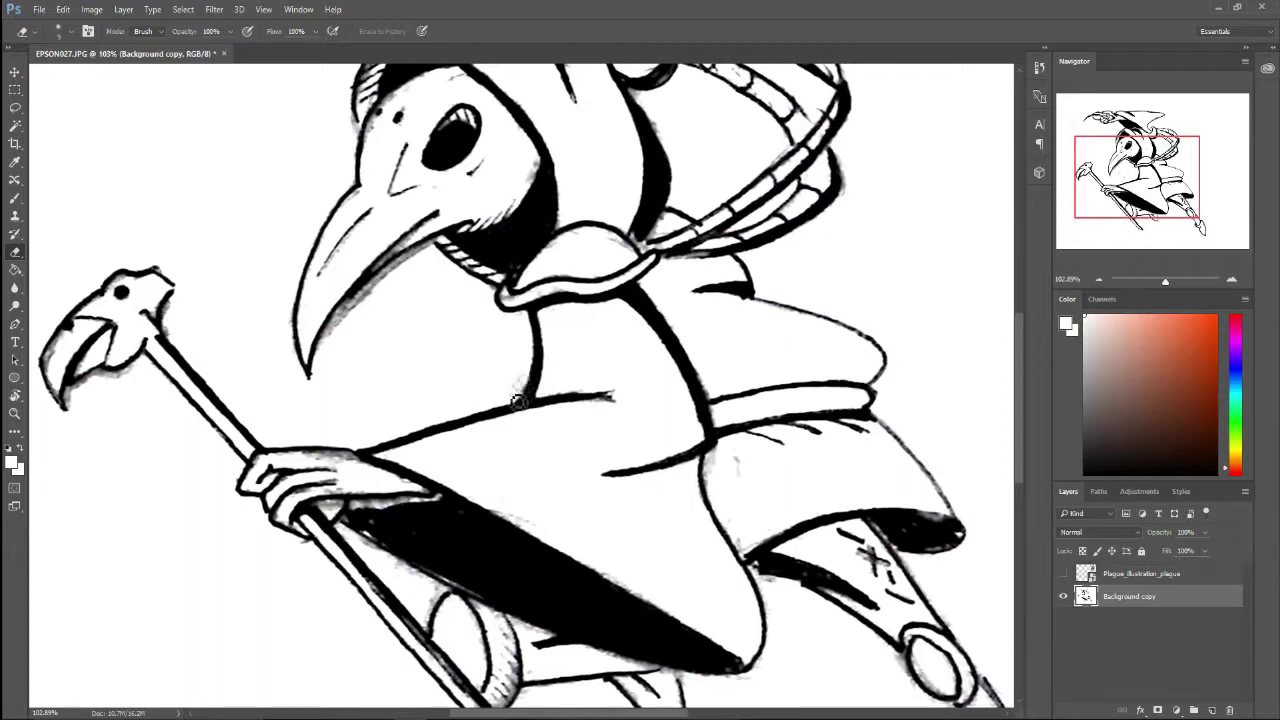
Step: Paint white over the grey smudges beside the robe's front line and around the bird-head staff
key(b)
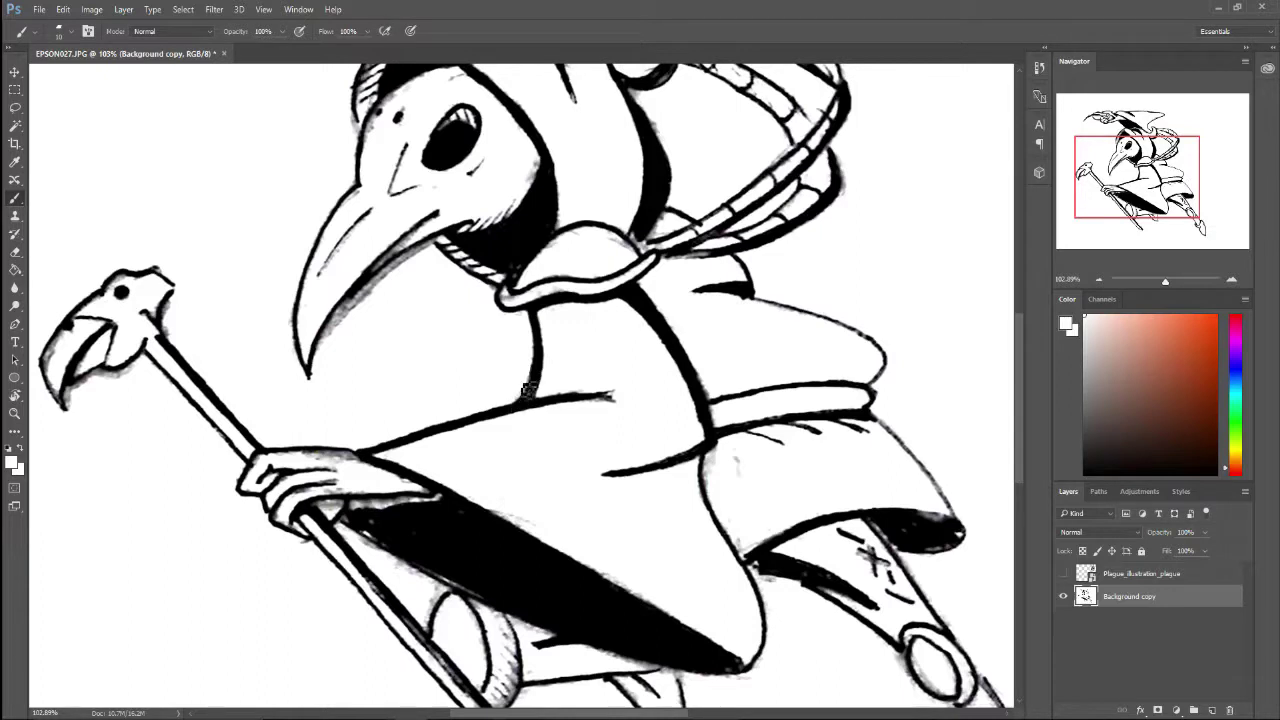
drag(532, 396, 540, 358)
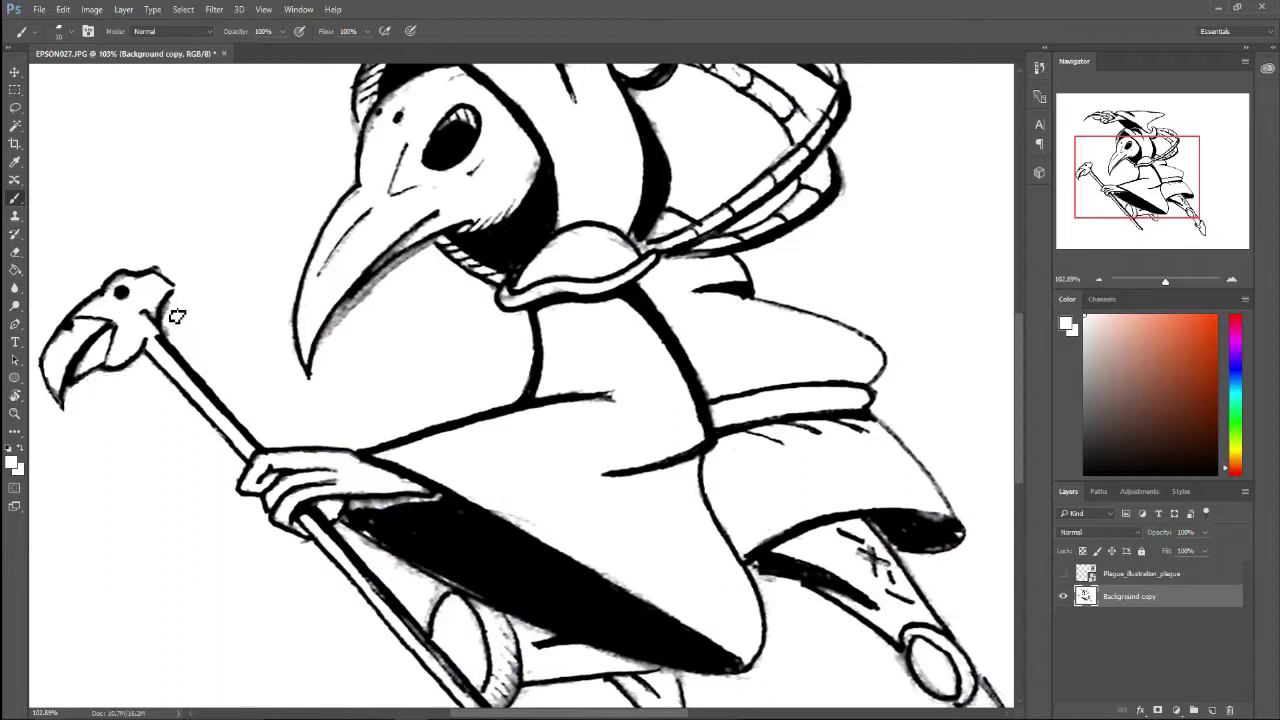
key(bracketright)
key(bracketright)
key(ctrl+z)
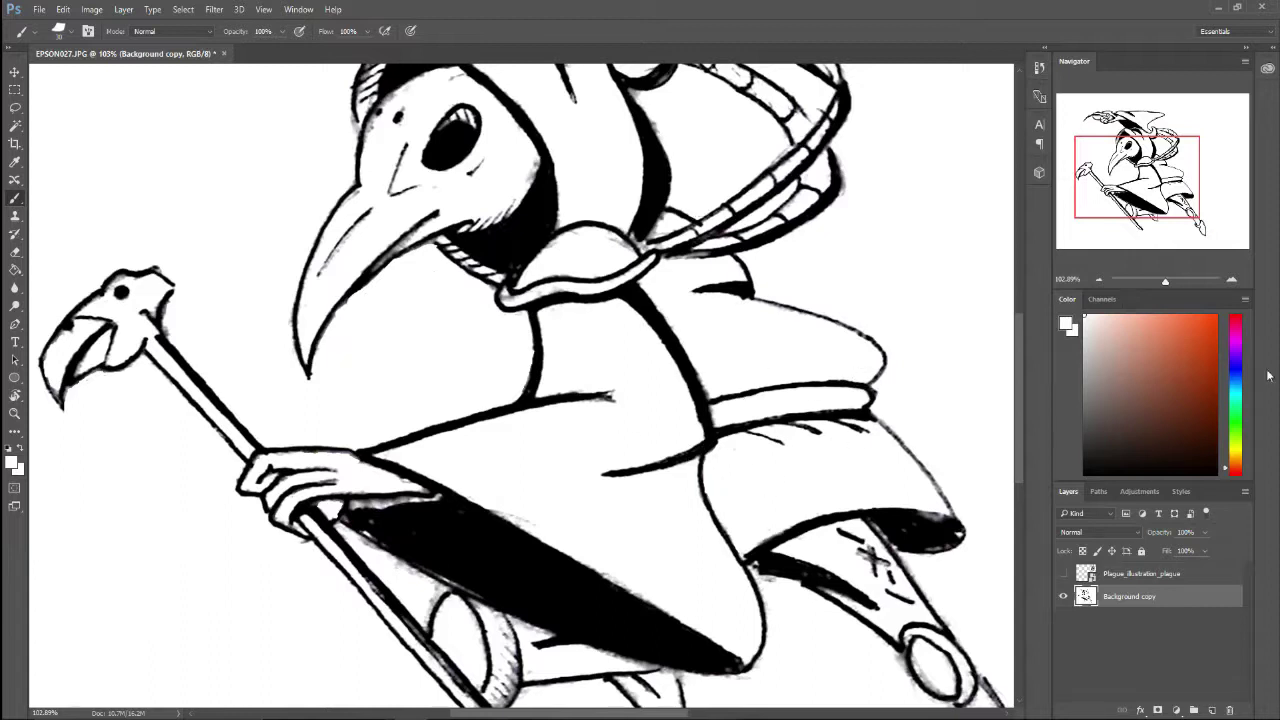
Step: Paint black over the gaps in the dark underside of the coat hem and the lower sleeve
key(x)
mouse_move(950, 540)
mouse_down()
mouse_move(903, 531)
mouse_move(903, 542)
mouse_up()
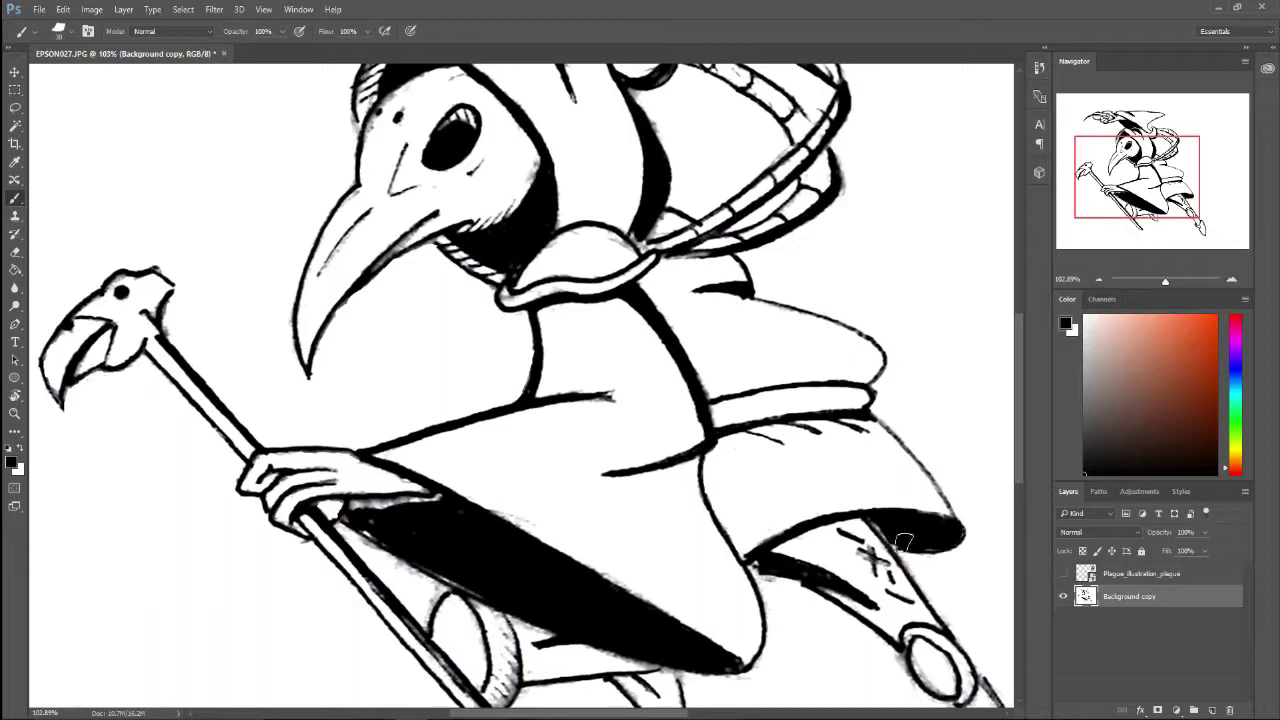
mouse_move(437, 568)
mouse_down()
mouse_move(422, 568)
mouse_move(470, 590)
mouse_up()
Step: Paint white over the smudges along the upper edge of the raised sleeve
scroll(443, 538, up, 8)
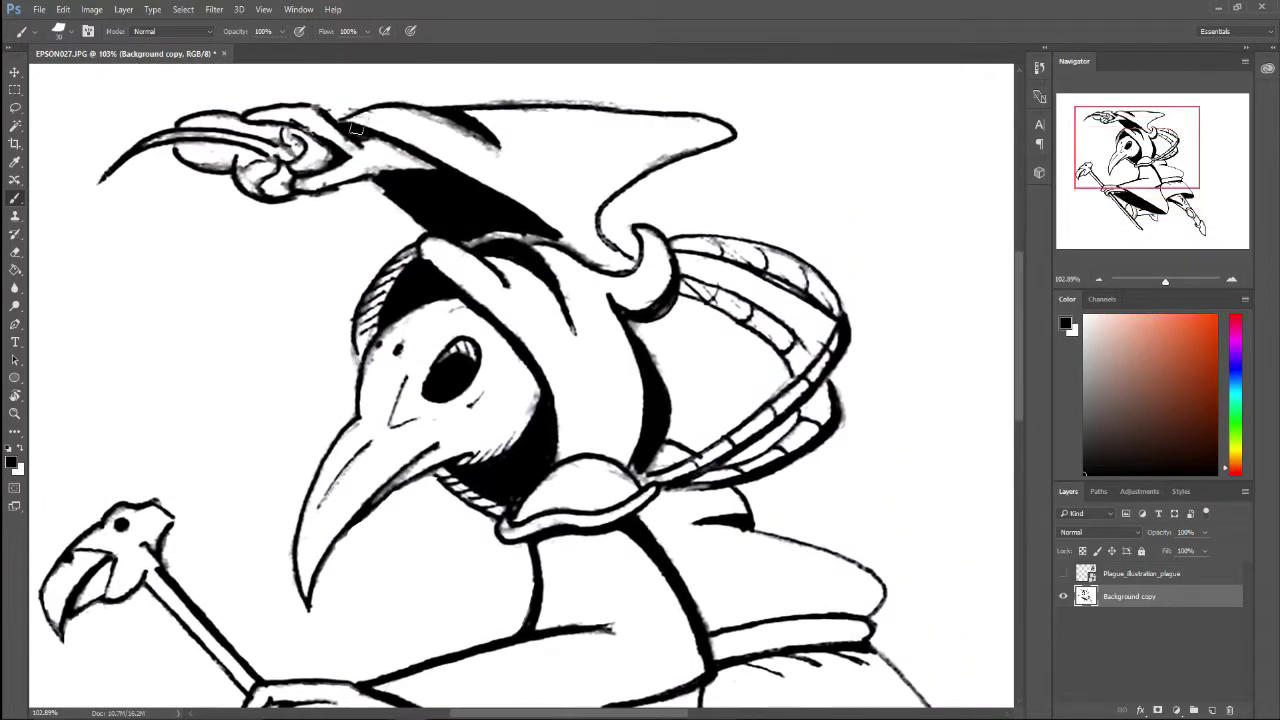
click(1085, 316)
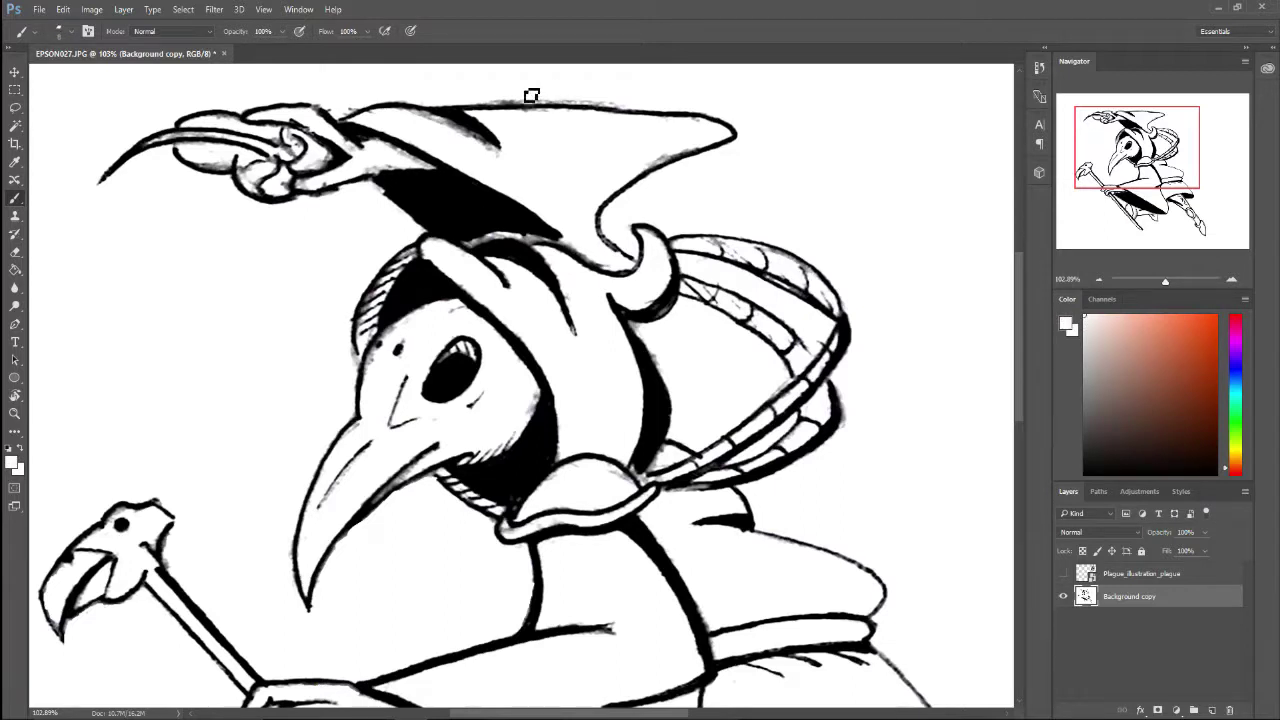
key(bracketright)
key(bracketright)
key(bracketright)
mouse_move(556, 93)
mouse_down()
mouse_move(626, 101)
mouse_move(560, 91)
mouse_up()
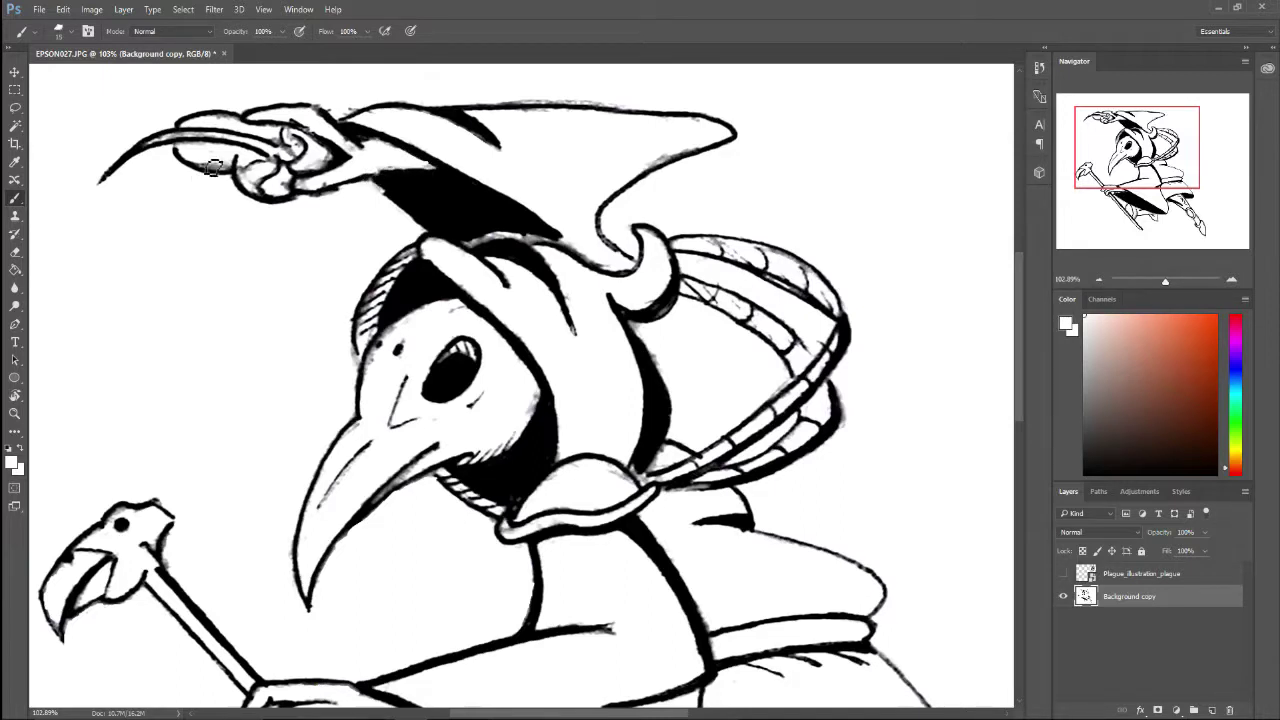
Step: Paint white over the smudges around the raised hand and hood rim, and over the grey shading on the beak's underside
key(bracketright)
key(bracketright)
scroll(170, 131, up, 3)
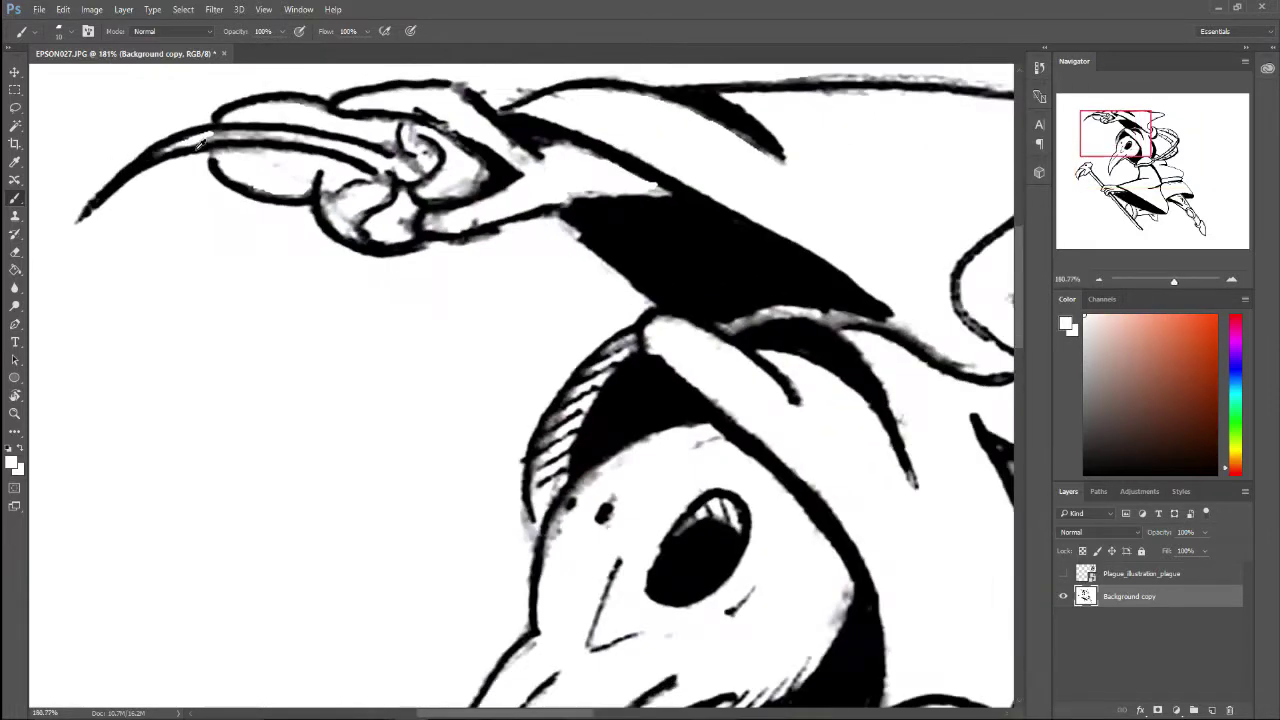
key(r)
drag(618, 188, 760, 300)
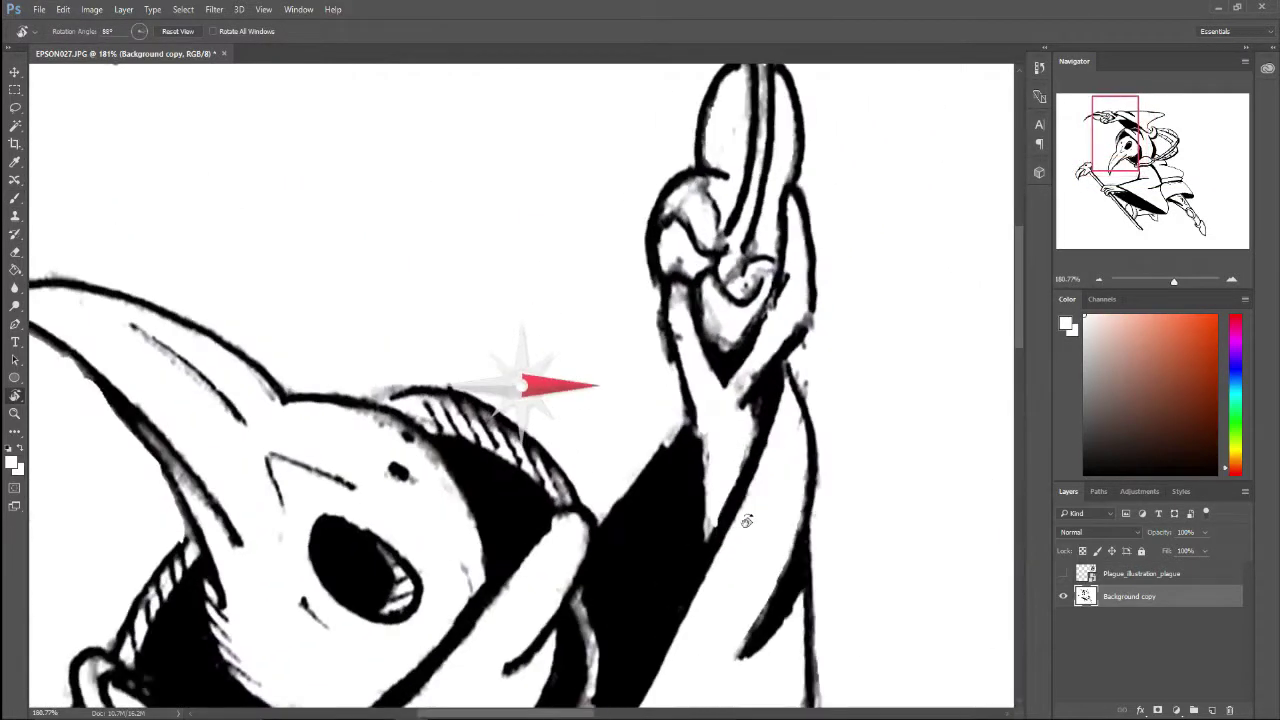
scroll(778, 408, up, 2)
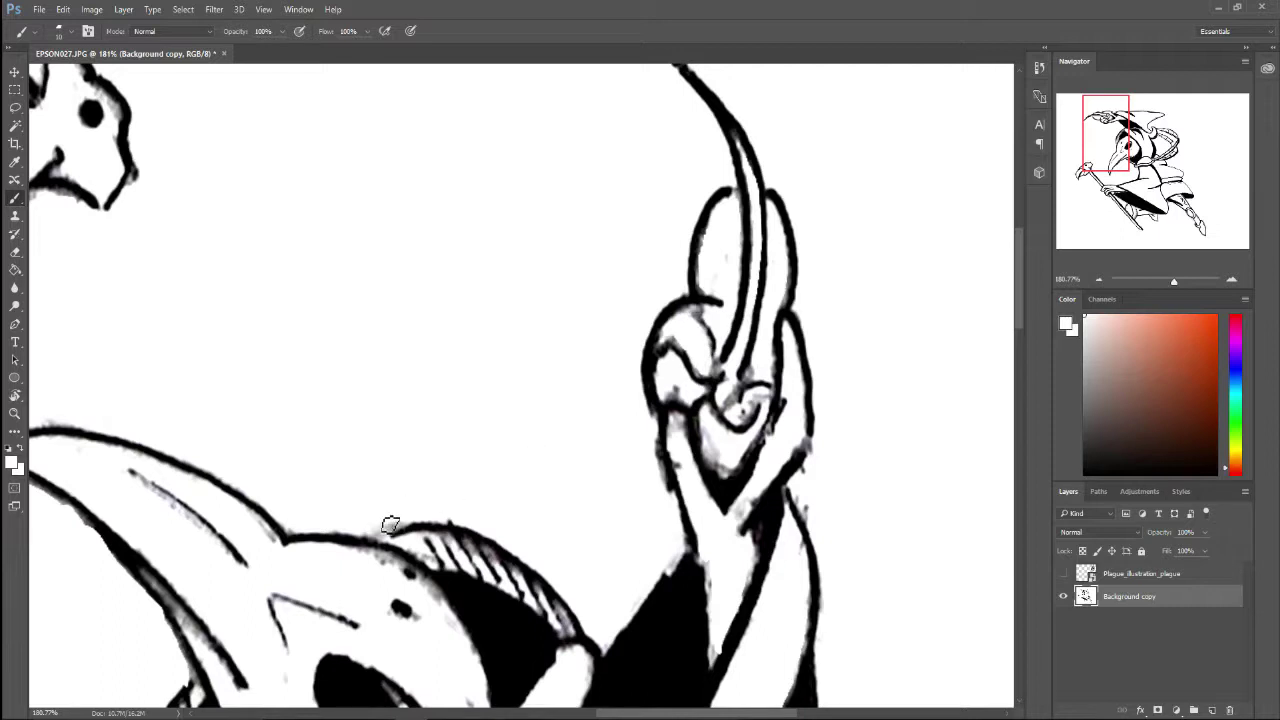
drag(391, 537, 371, 536)
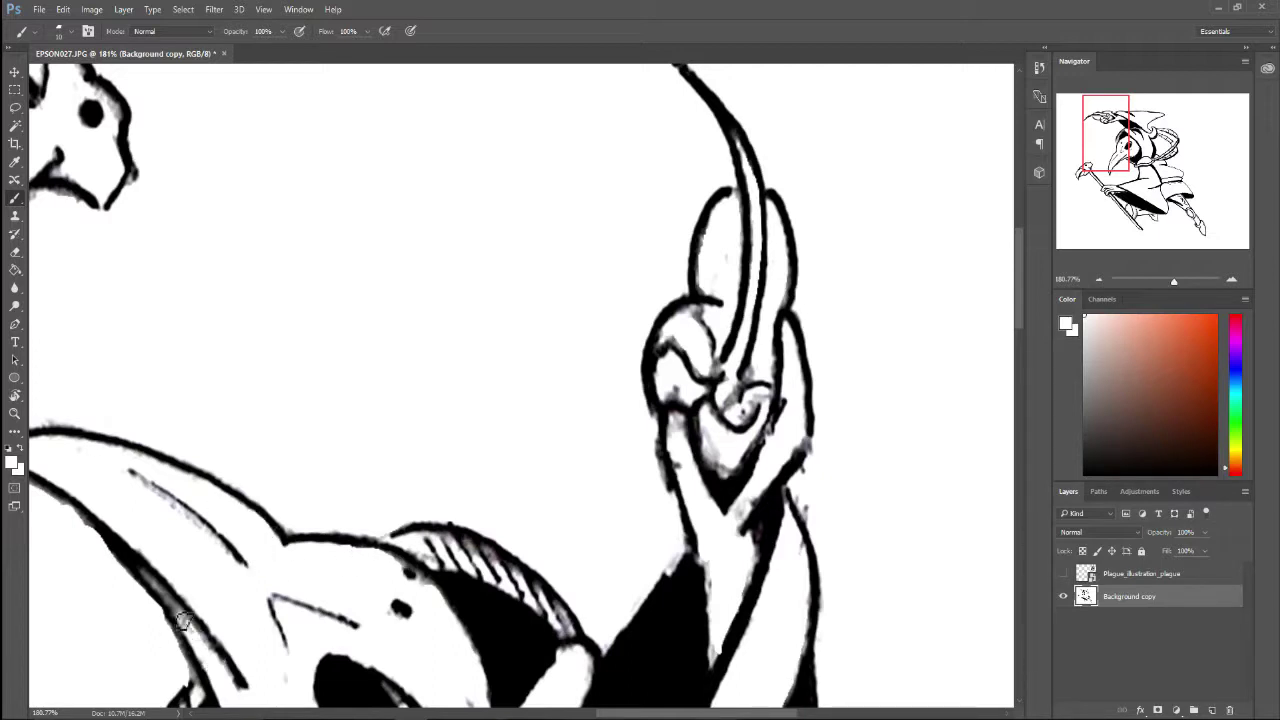
mouse_move(145, 578)
mouse_down()
mouse_move(202, 650)
mouse_move(165, 599)
mouse_move(195, 637)
mouse_up()
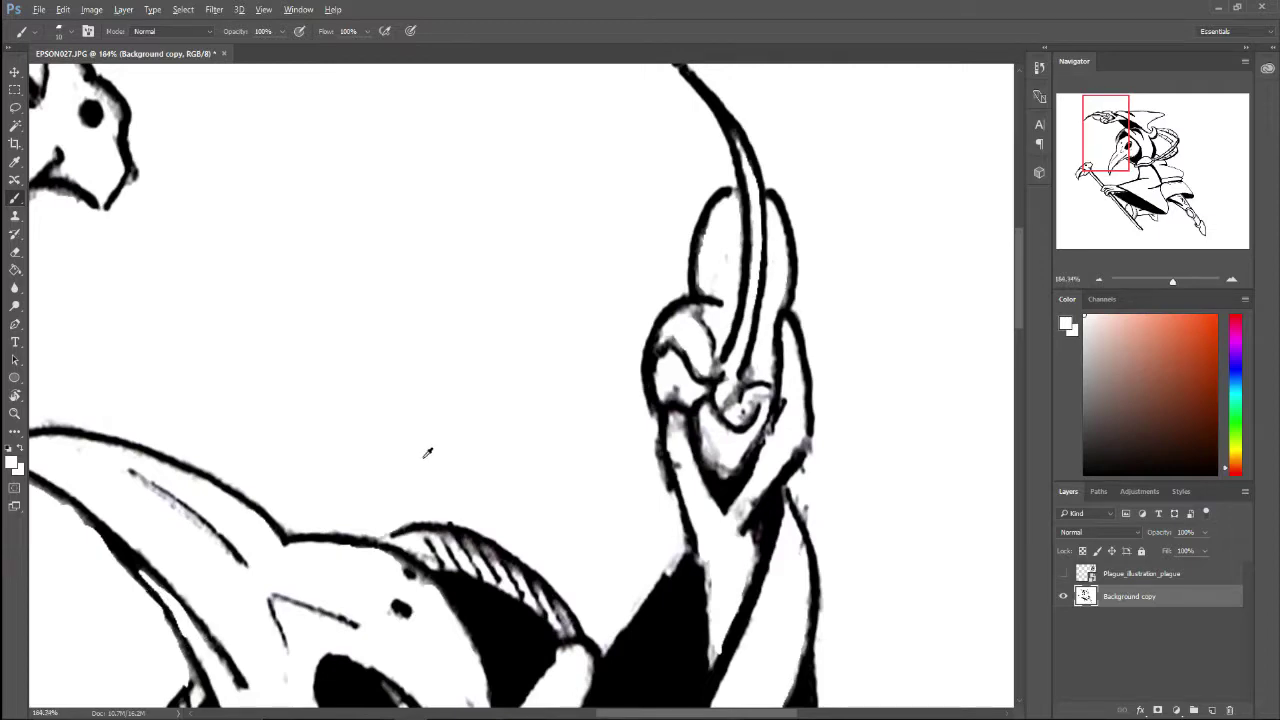
Step: Return the canvas to its upright angle and check the whole drawing by hiding and reshowing the Background copy layer
scroll(428, 453, down, 10)
key(ctrl+plus)
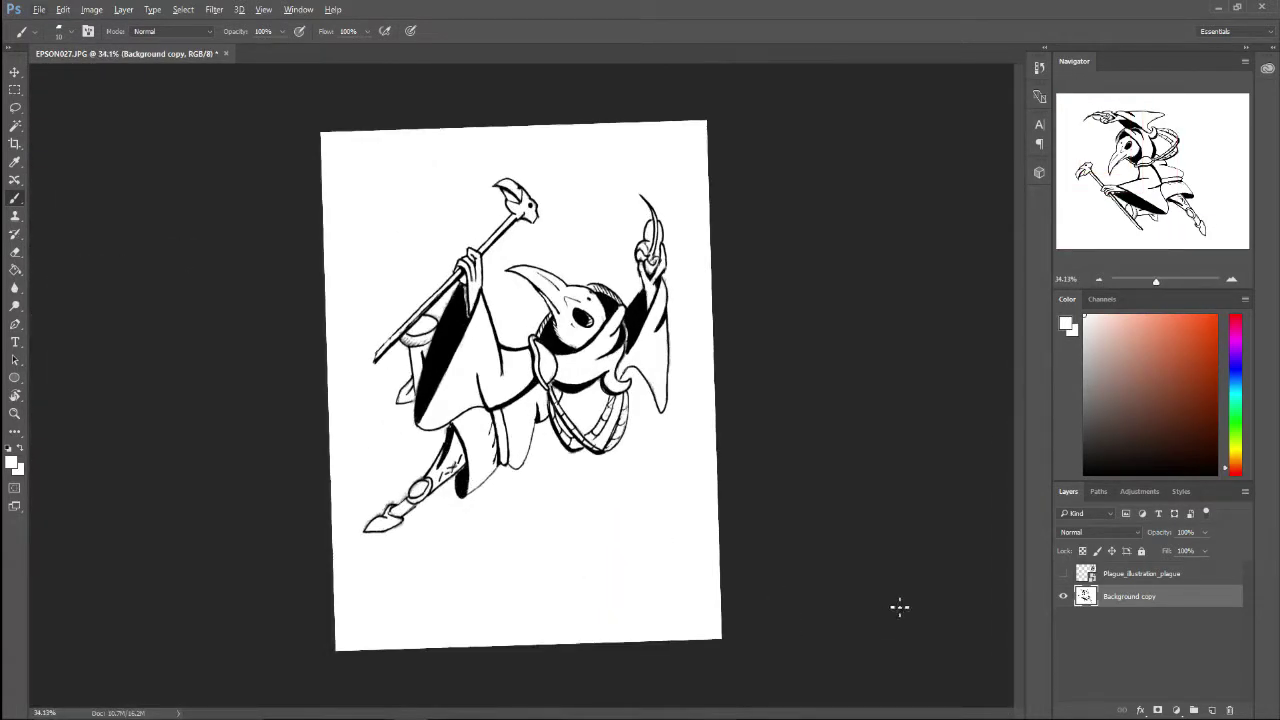
key(r)
drag(836, 607, 662, 192)
click(1062, 598)
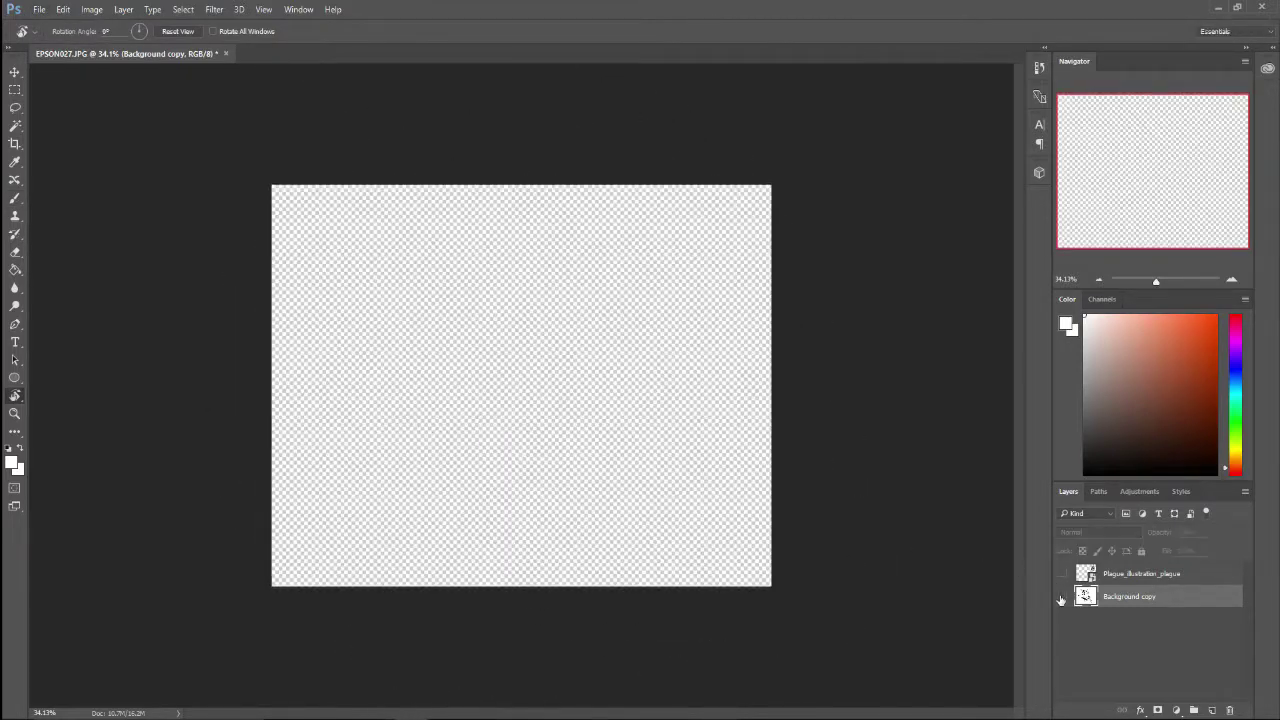
click(1062, 598)
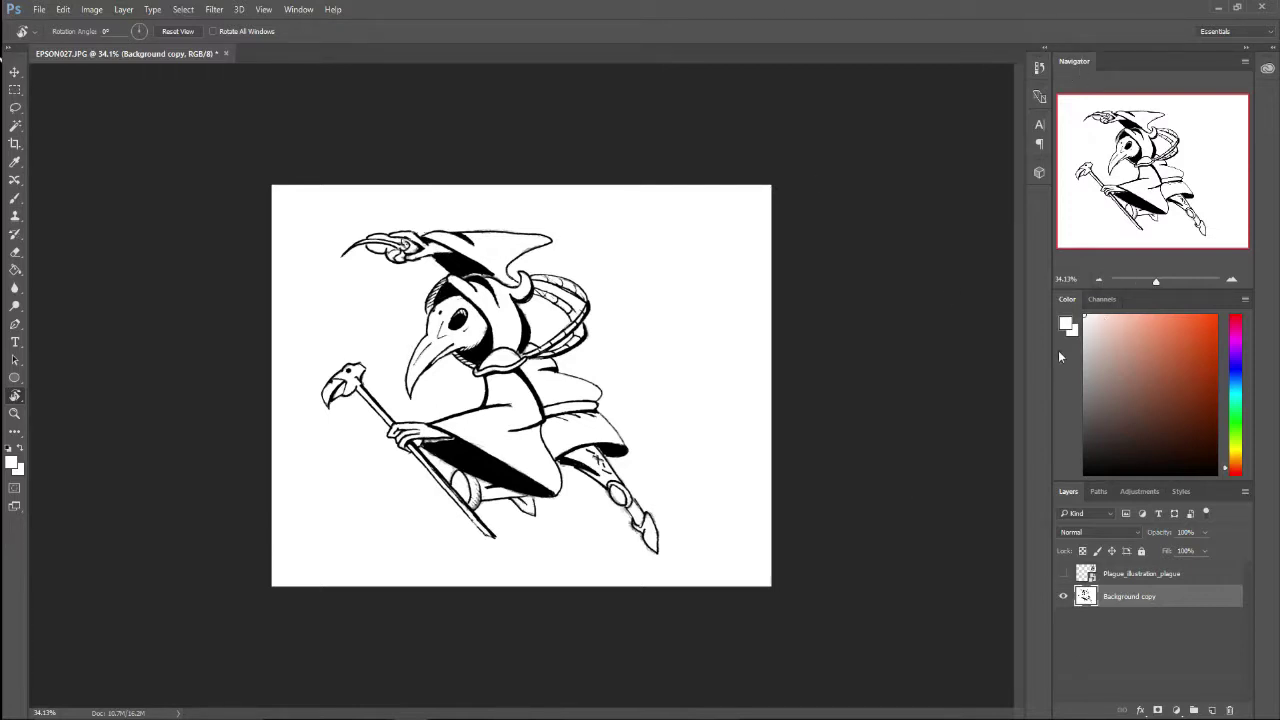
click(1101, 299)
click(1067, 299)
click(1140, 494)
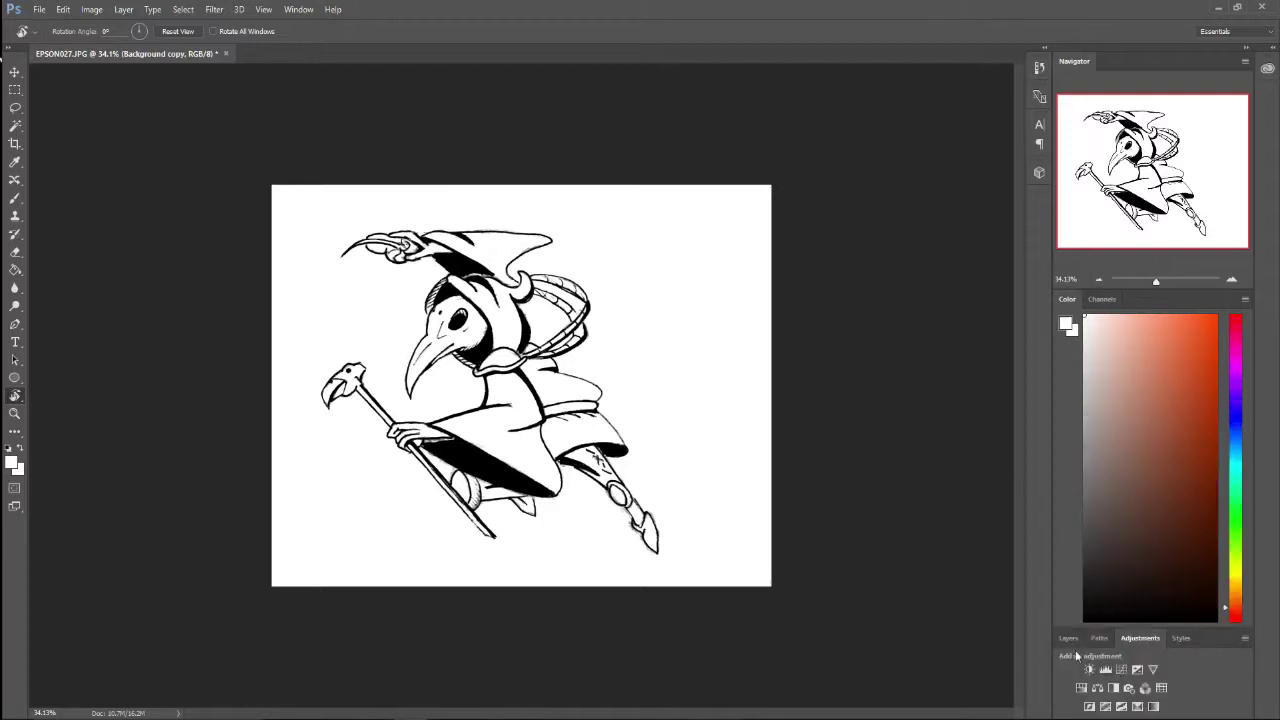
click(1068, 638)
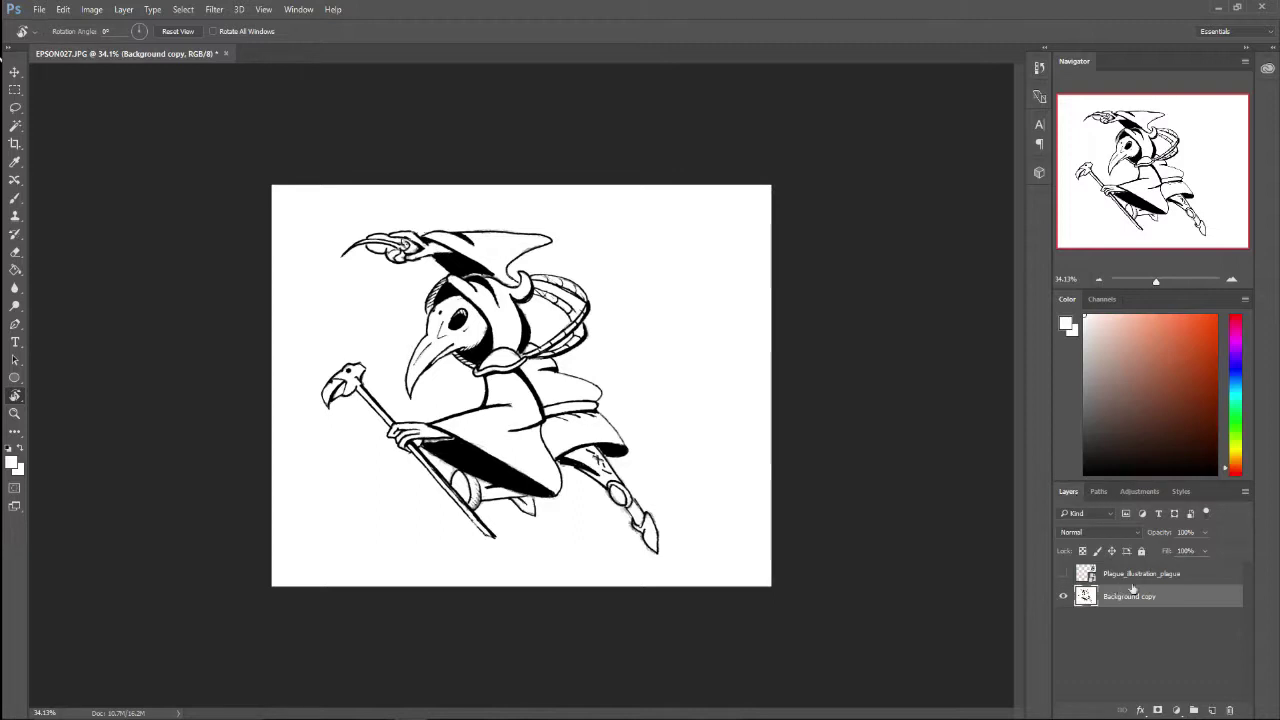
click(1134, 494)
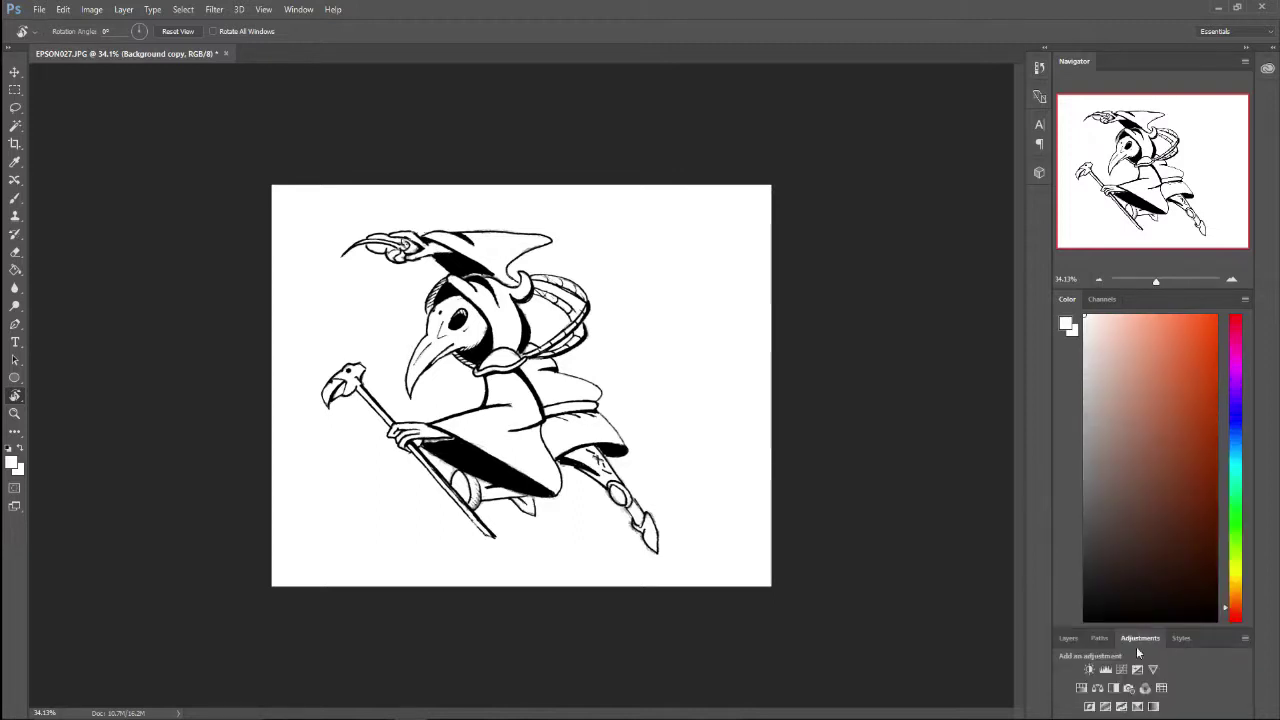
click(1071, 640)
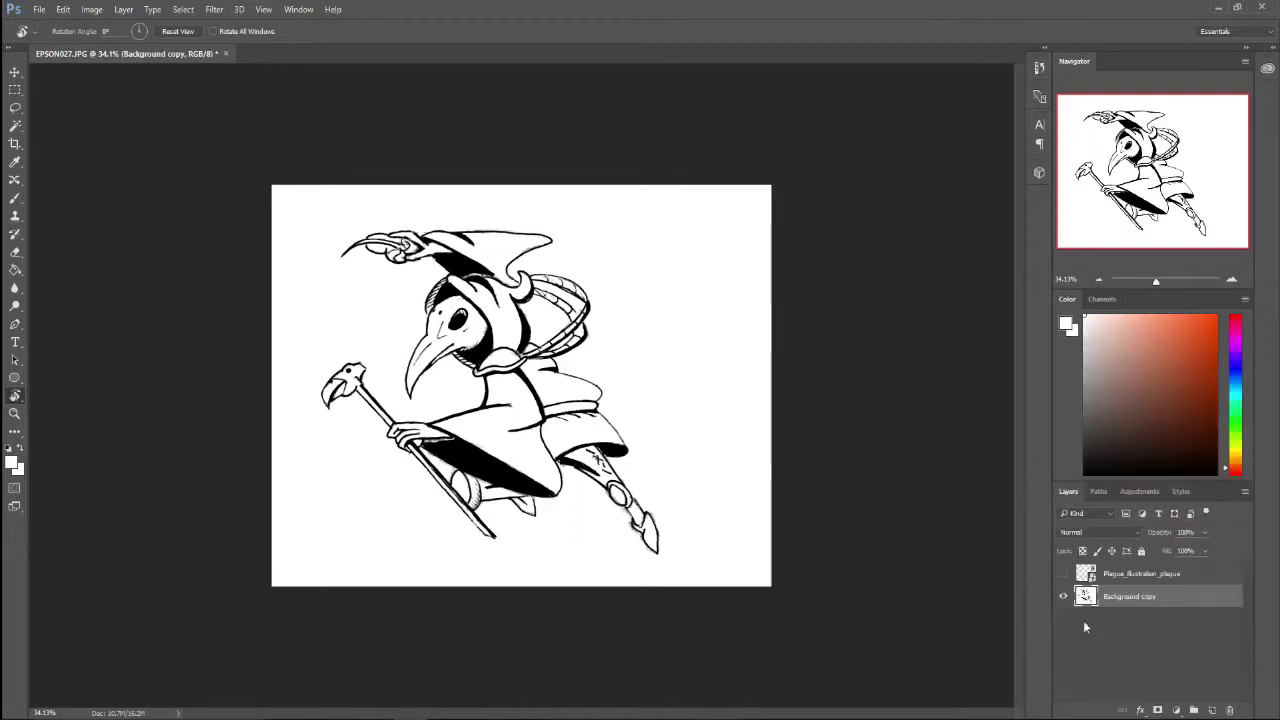
Step: Examine the cleaned ink lines around the beak, eye, collar and staff up close and across the whole drawing
click(1148, 492)
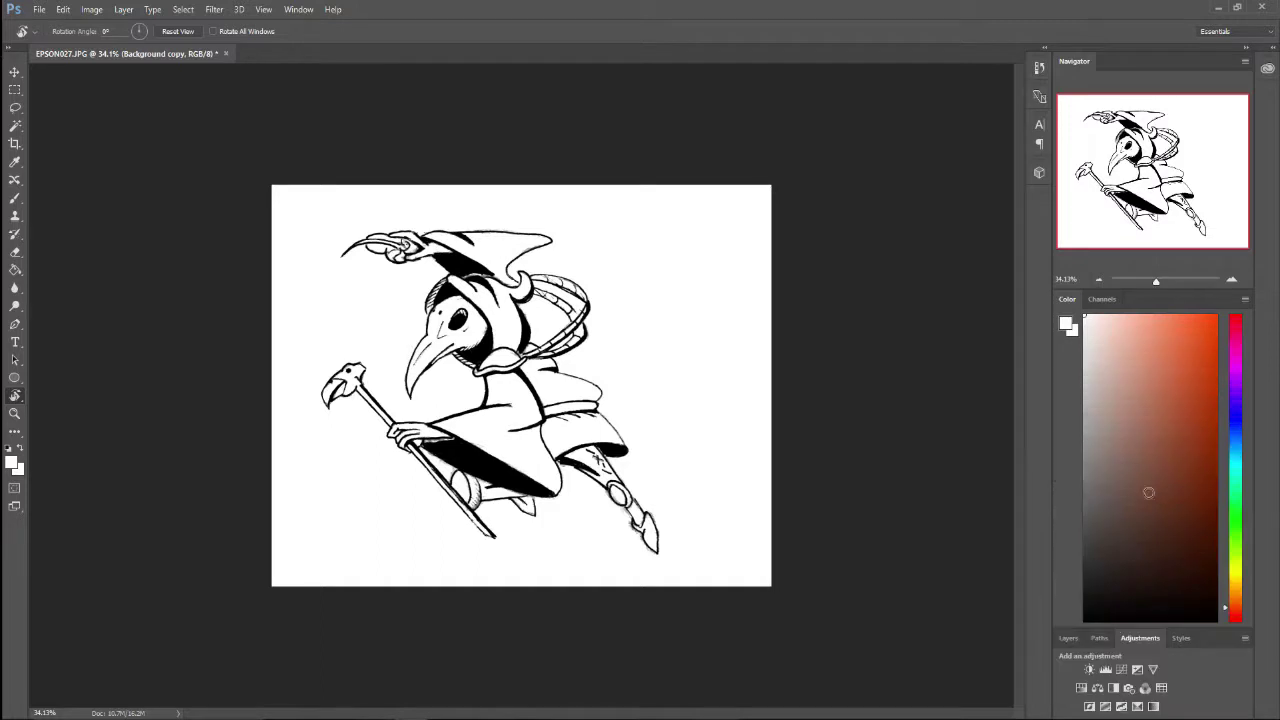
click(1077, 640)
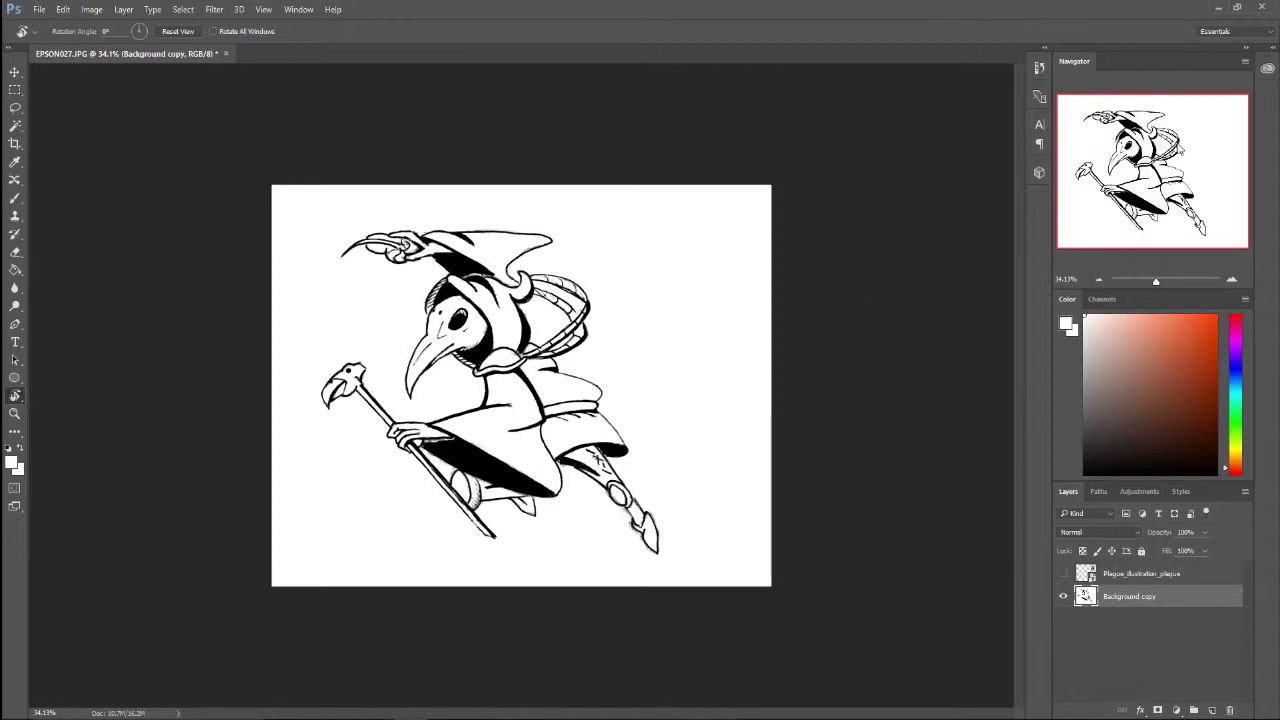
scroll(430, 380, up, 5)
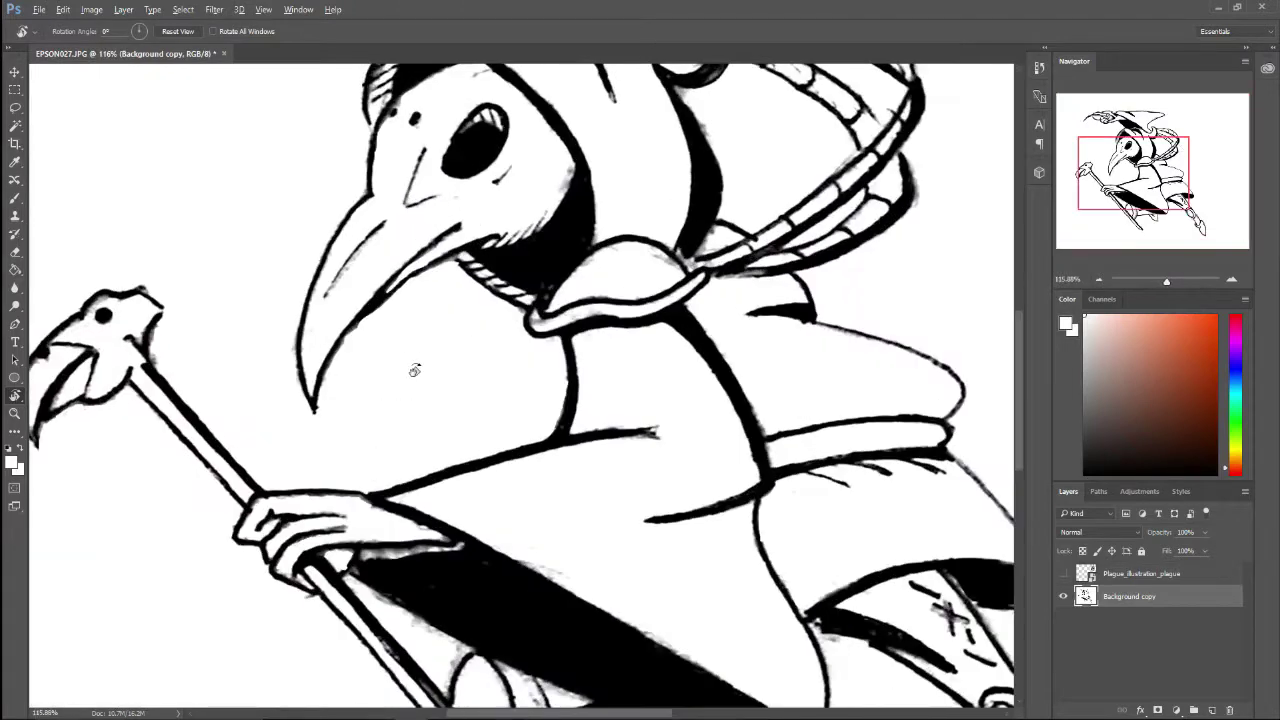
scroll(409, 318, up, 2)
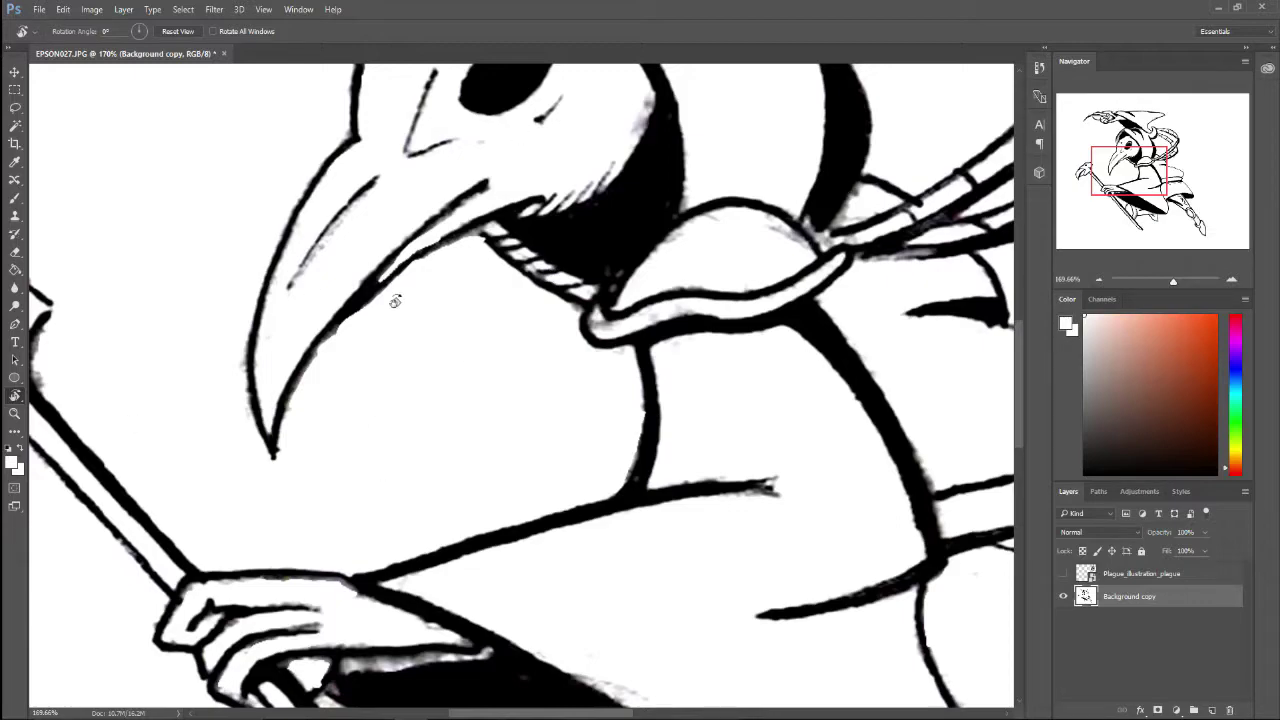
scroll(380, 360, down, 5)
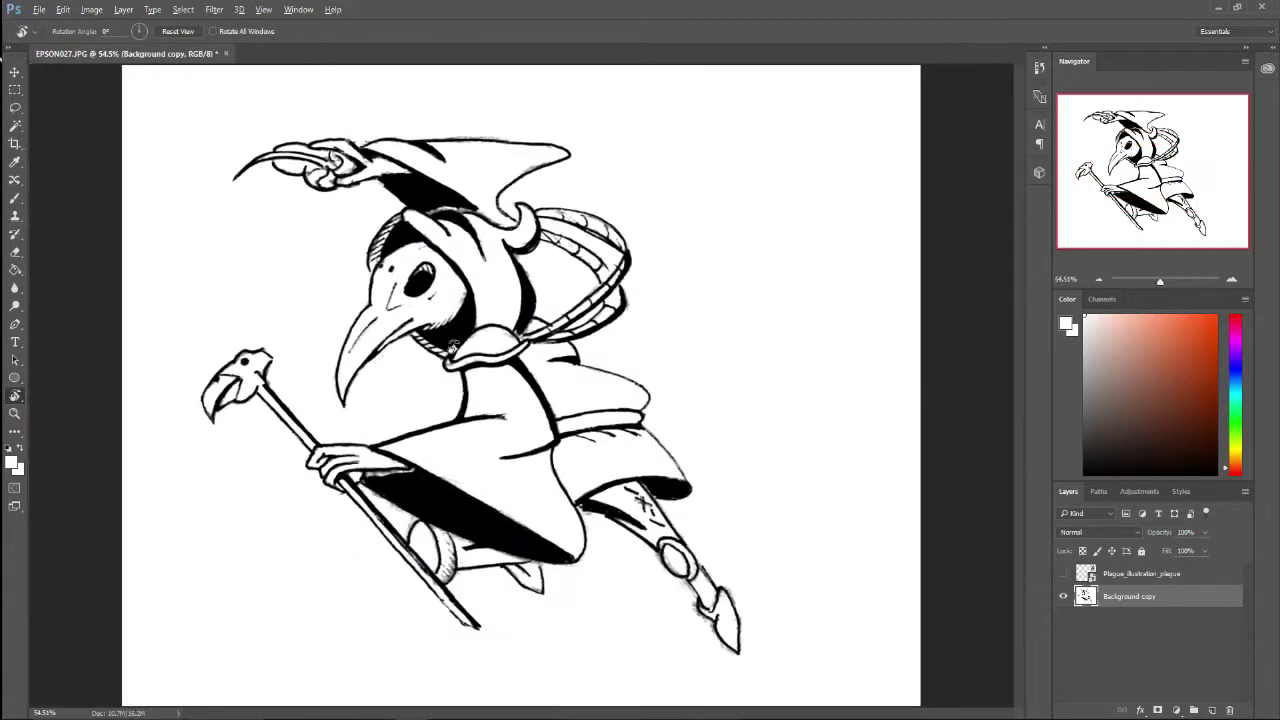
scroll(381, 364, up, 8)
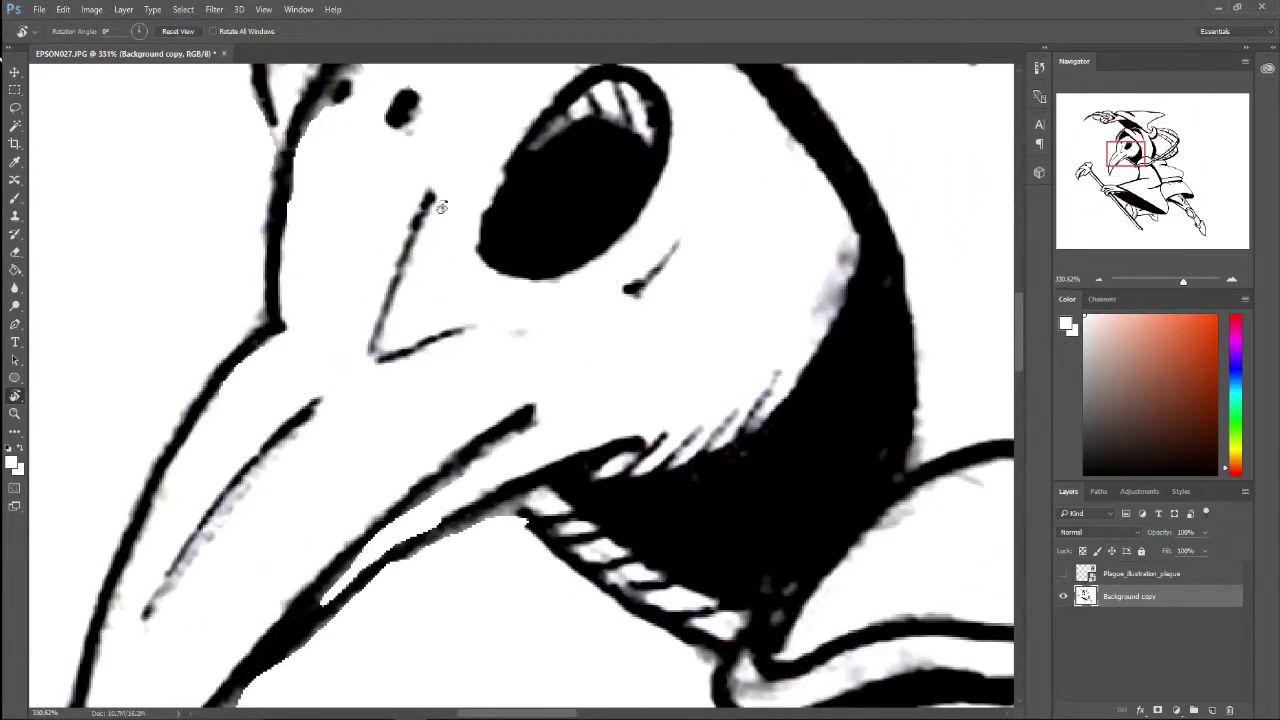
scroll(498, 293, down, 5)
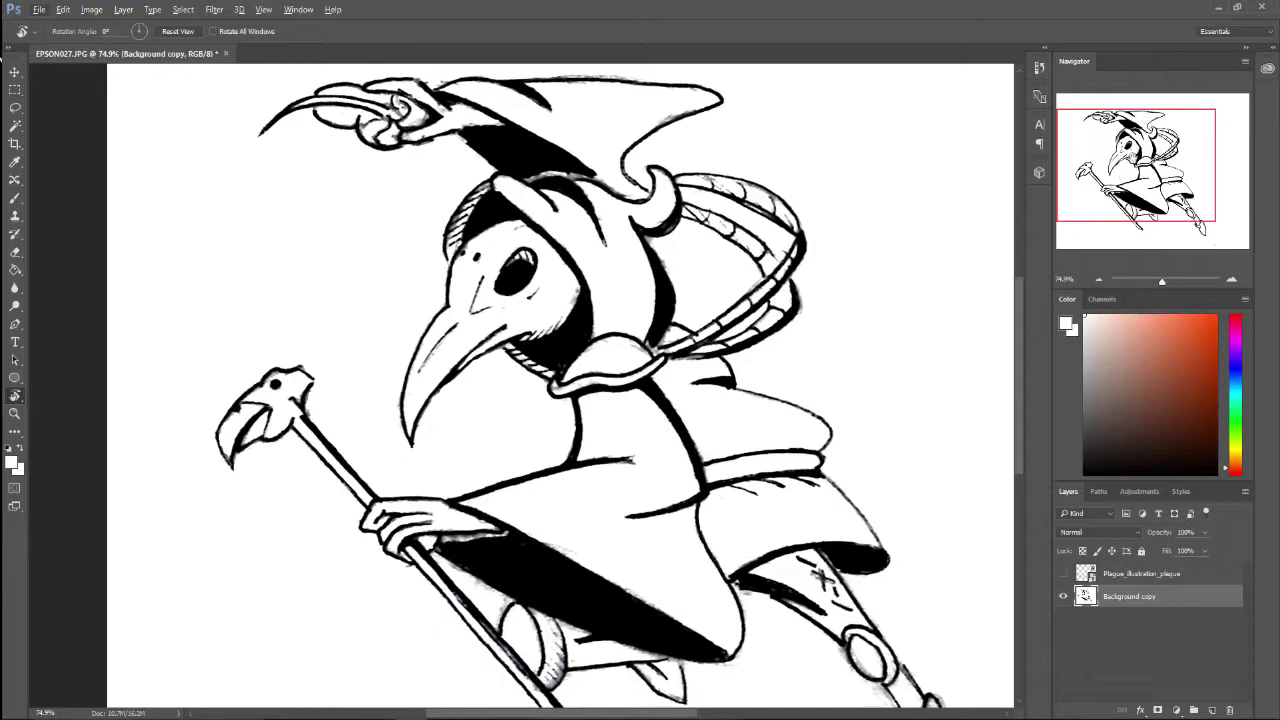
scroll(543, 418, down, 3)
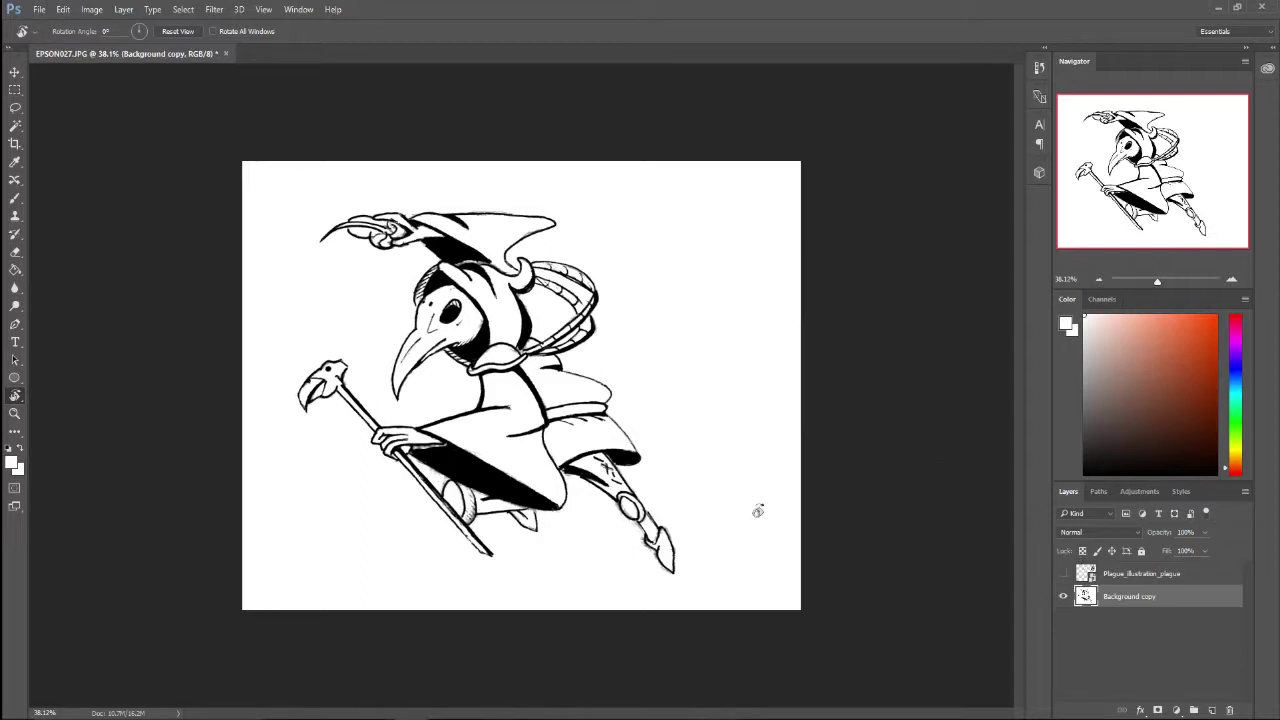
Step: Set the Background copy layer's blend mode to Multiply and place a new empty layer beneath it
click(1071, 532)
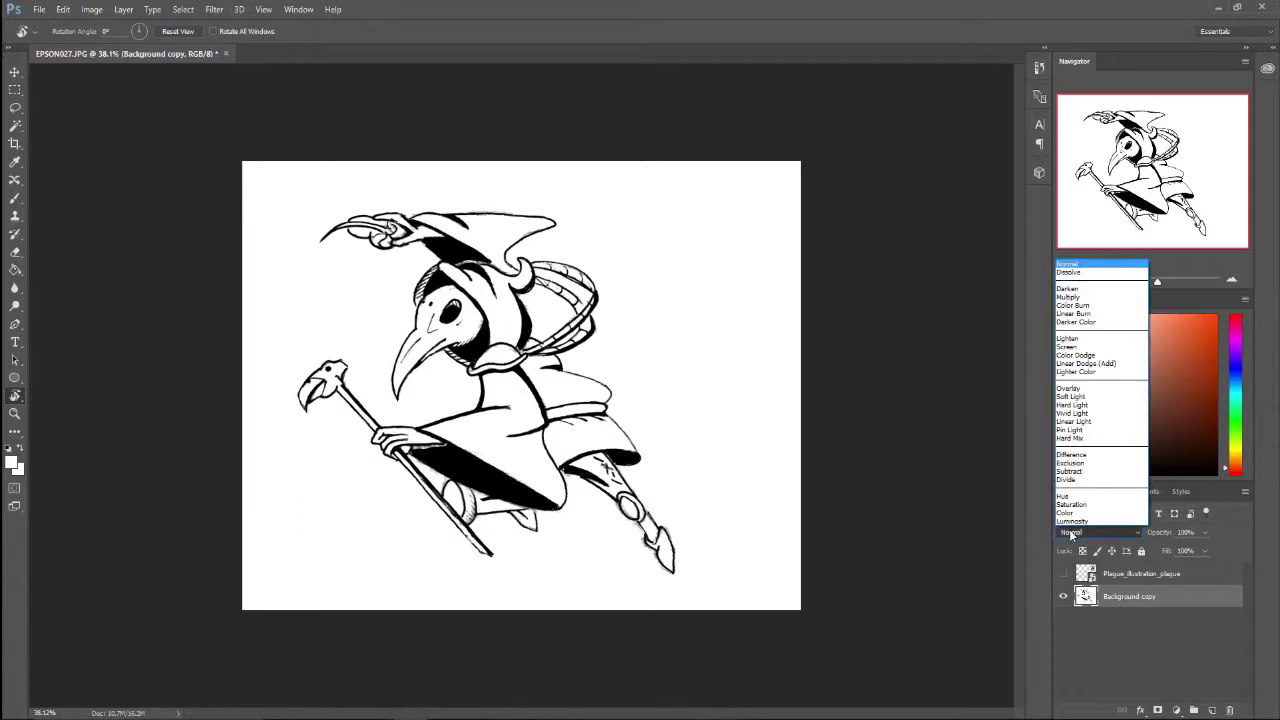
click(1068, 297)
click(1214, 710)
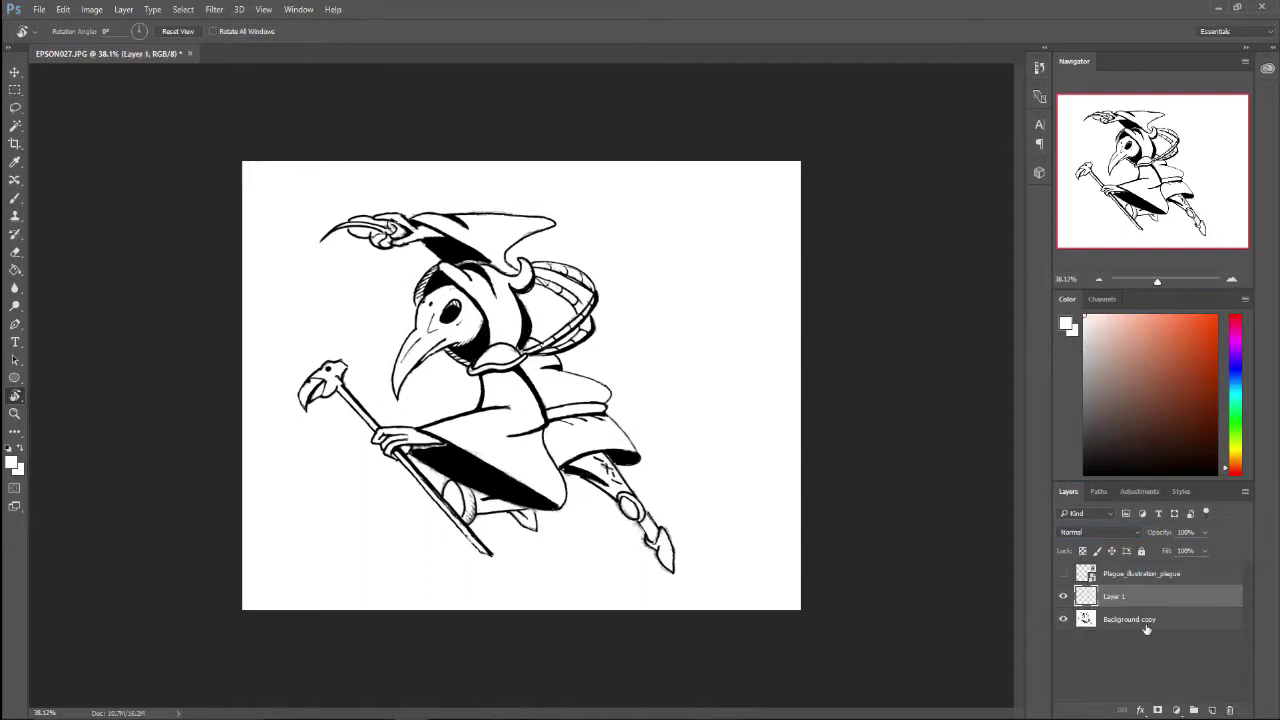
drag(1186, 594, 1180, 630)
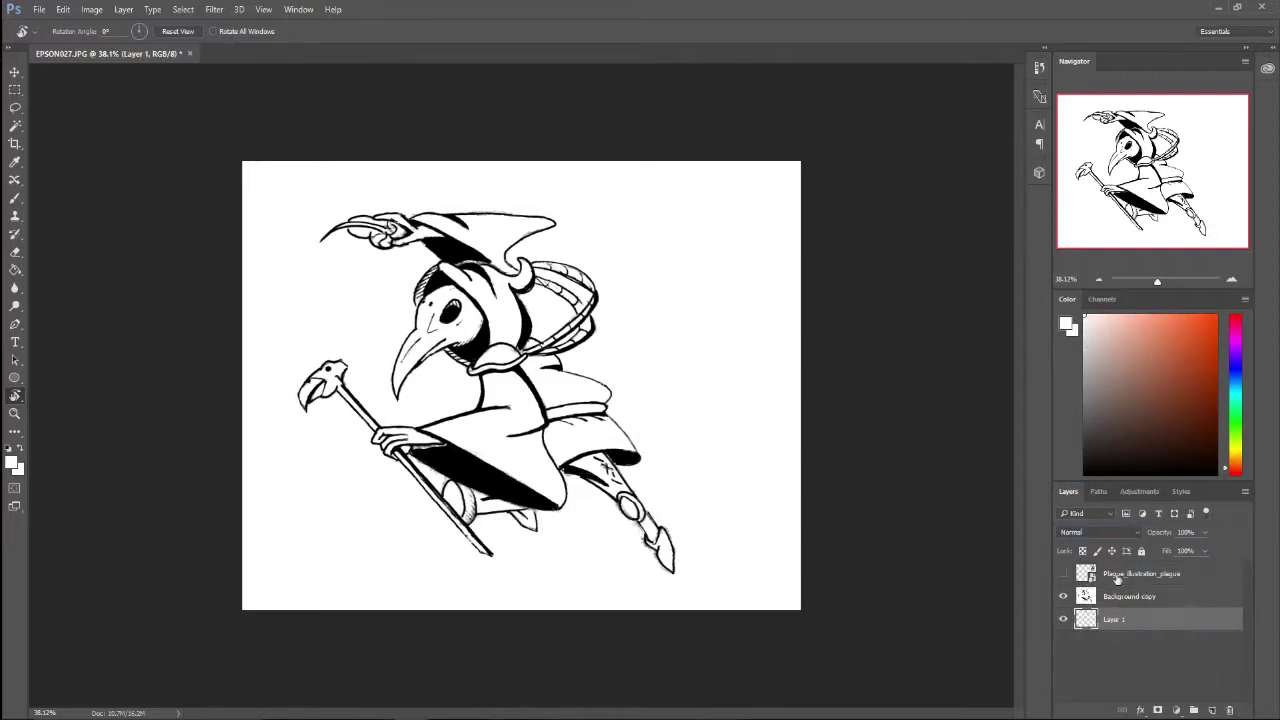
Step: Switch to the Brush tool, enlarge its tip to 150 px and choose a bright crimson red as the paint colour
key(b)
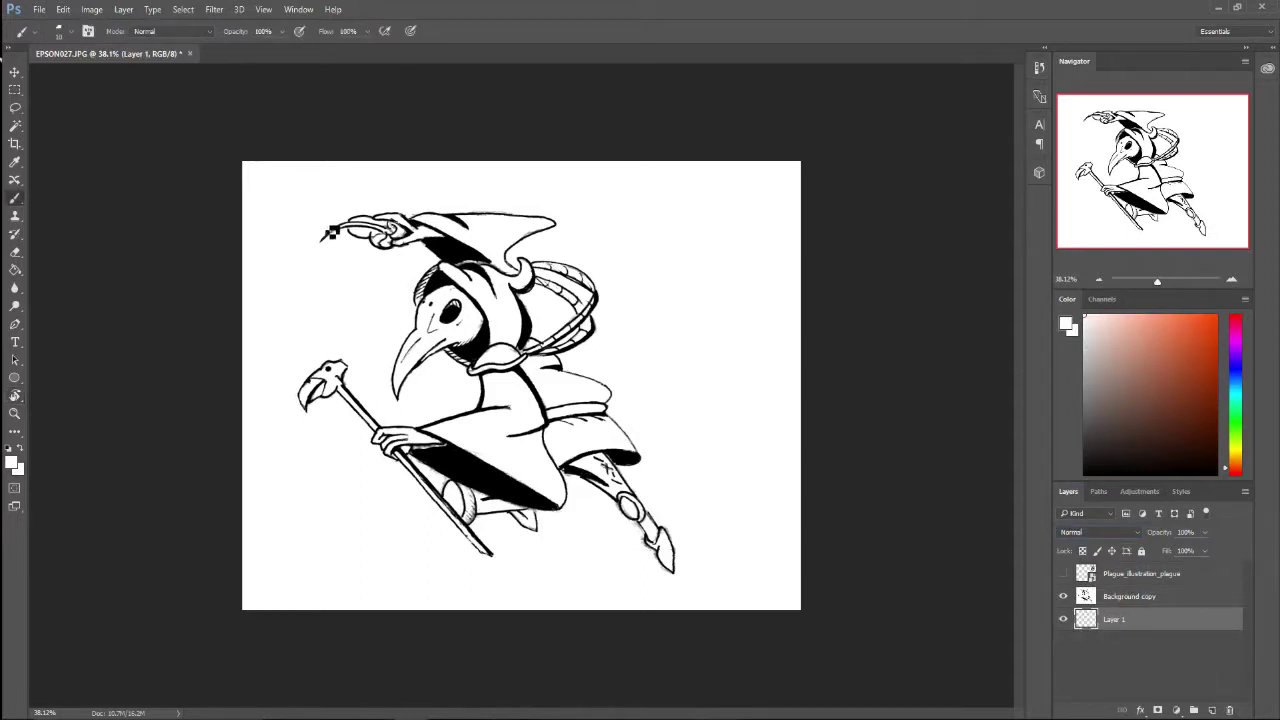
drag(321, 241, 347, 221)
key(bracketright)
click(1234, 313)
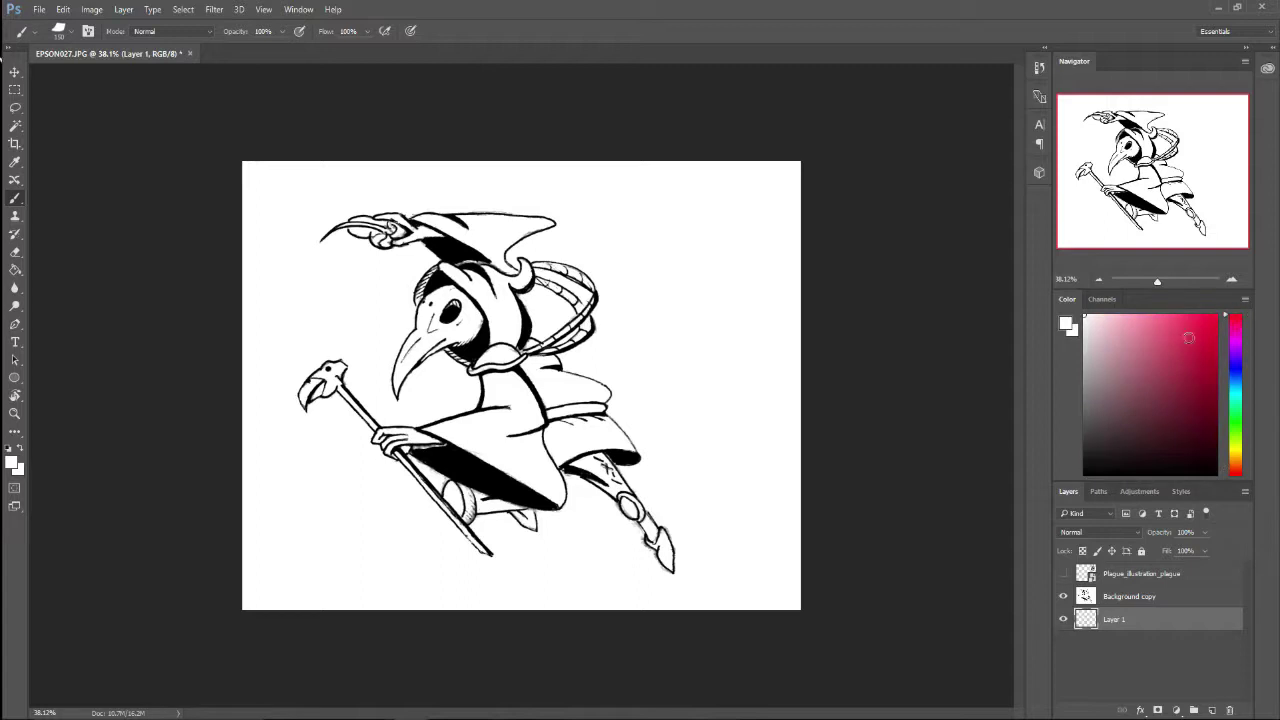
click(1188, 338)
Step: Paint broad red strokes on Layer 1 across the whole plague doctor figure, filling in the remaining white gaps
mouse_move(575, 238)
mouse_down()
mouse_move(659, 457)
mouse_move(608, 525)
mouse_move(399, 519)
mouse_move(149, 403)
mouse_up()
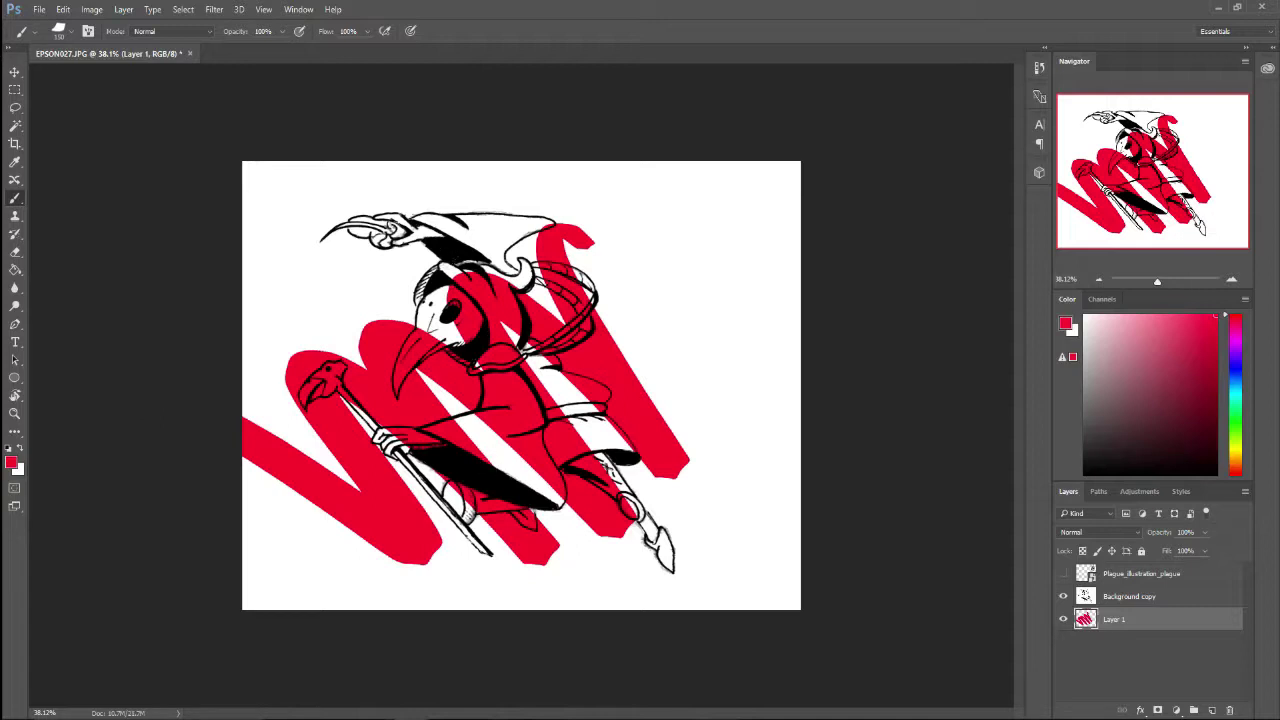
mouse_move(448, 264)
mouse_down()
mouse_move(423, 192)
mouse_move(520, 195)
mouse_move(590, 240)
mouse_move(286, 215)
mouse_up()
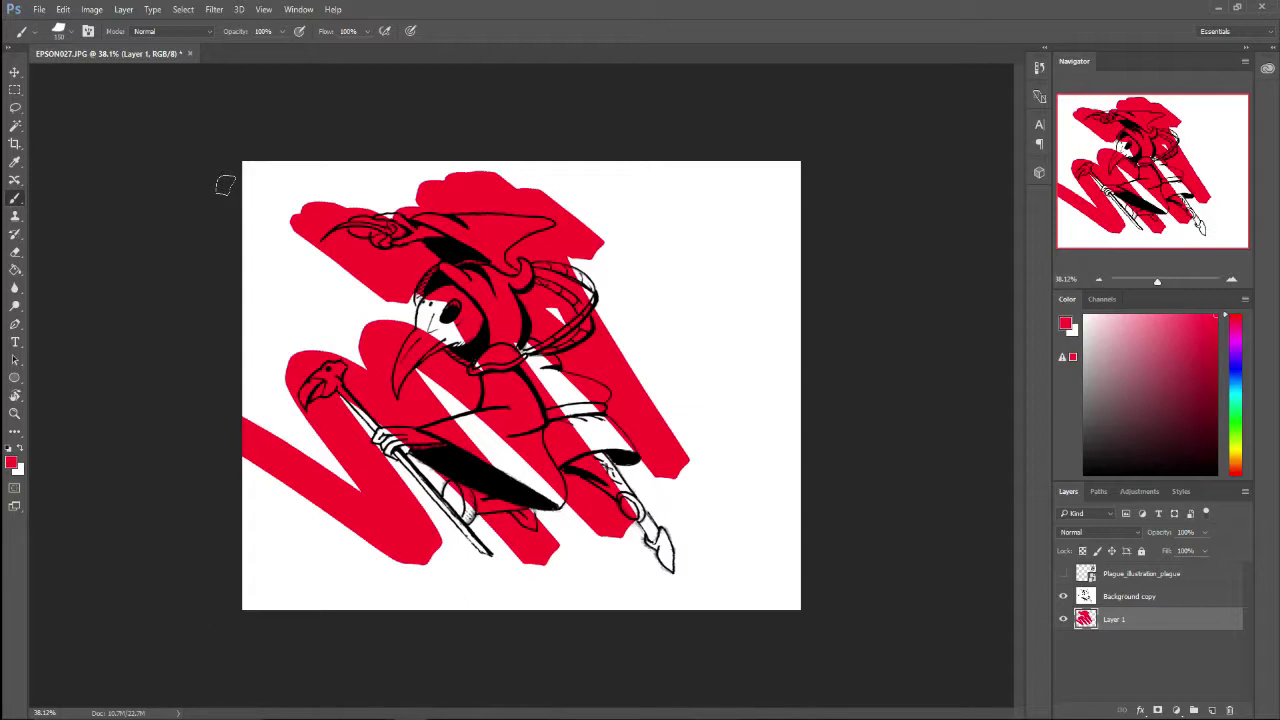
mouse_move(440, 305)
mouse_down()
mouse_move(455, 328)
mouse_move(370, 300)
mouse_move(297, 240)
mouse_up()
mouse_move(497, 437)
mouse_down()
mouse_move(638, 479)
mouse_move(622, 486)
mouse_move(518, 411)
mouse_move(537, 411)
mouse_move(621, 561)
mouse_move(548, 542)
mouse_move(198, 376)
mouse_up()
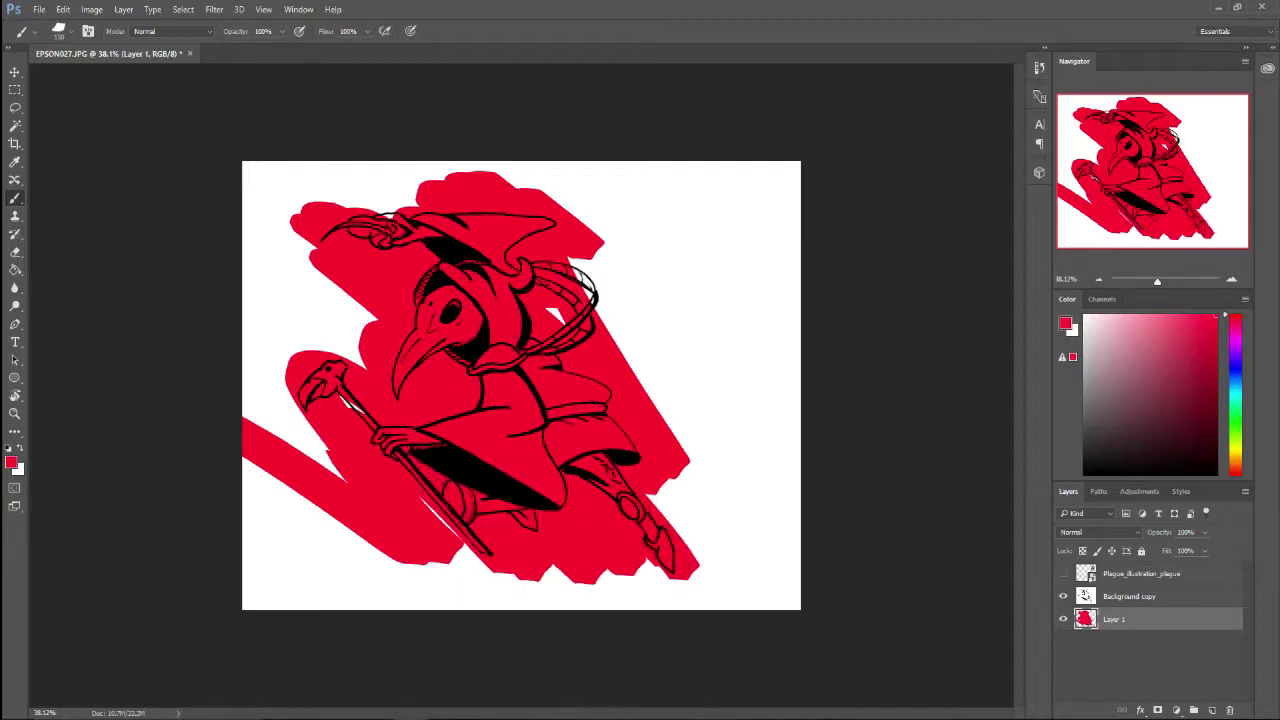
drag(362, 436, 458, 538)
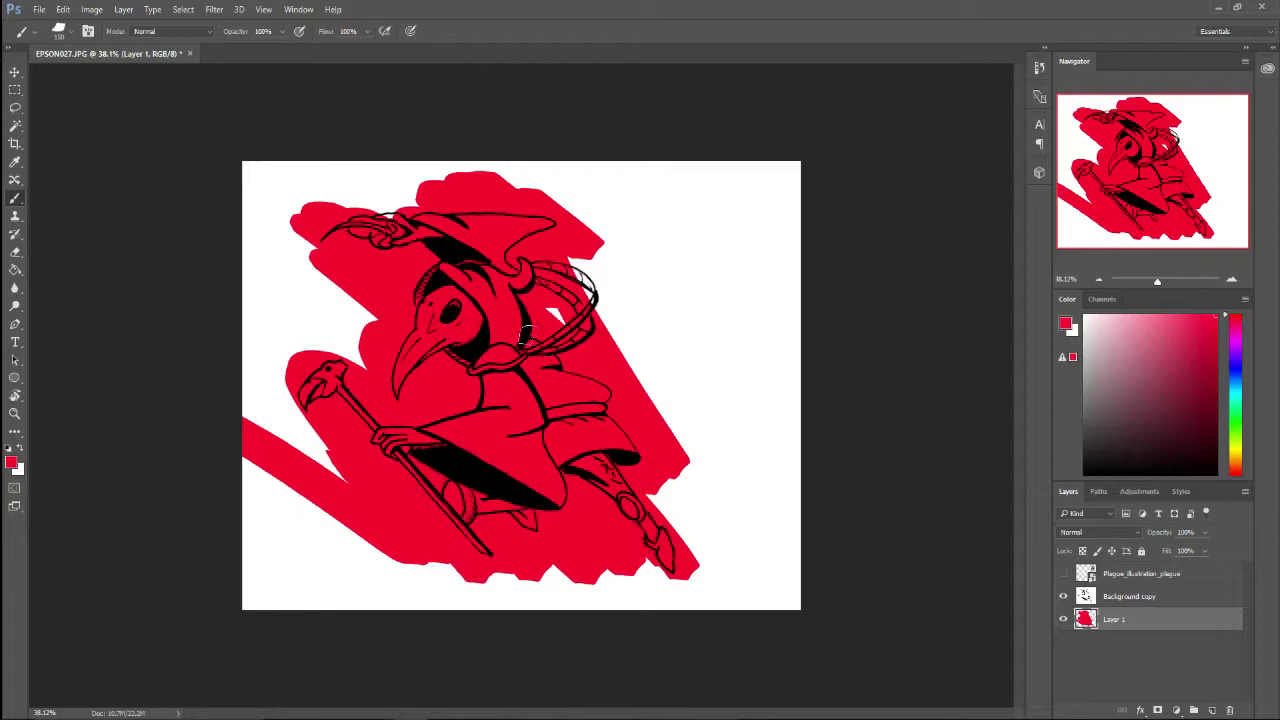
mouse_move(525, 337)
mouse_down()
mouse_move(560, 278)
mouse_move(525, 190)
mouse_up()
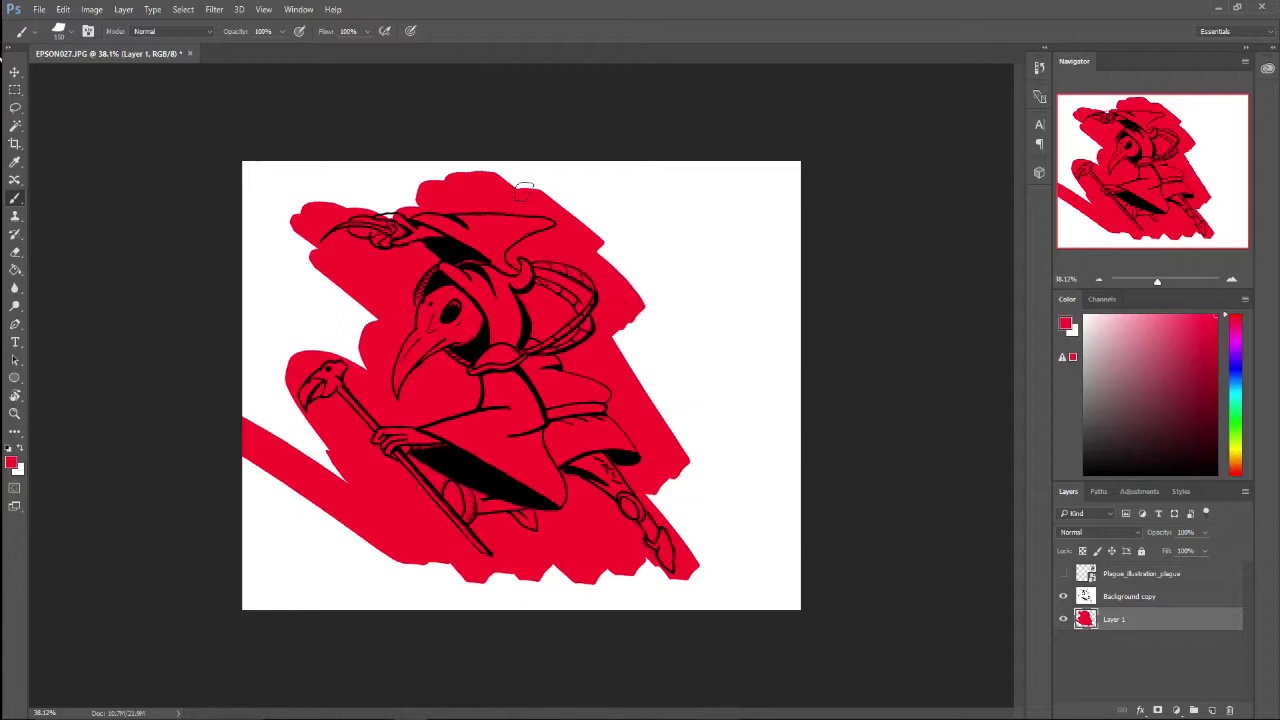
Step: Undo the red strokes painted on Layer 1
key(ctrl+alt+z)
key(ctrl+alt+z)
key(ctrl+alt+z)
key(ctrl+alt+z)
key(ctrl+alt+z)
key(ctrl+alt+z)
key(ctrl+alt+z)
key(ctrl+alt+z)
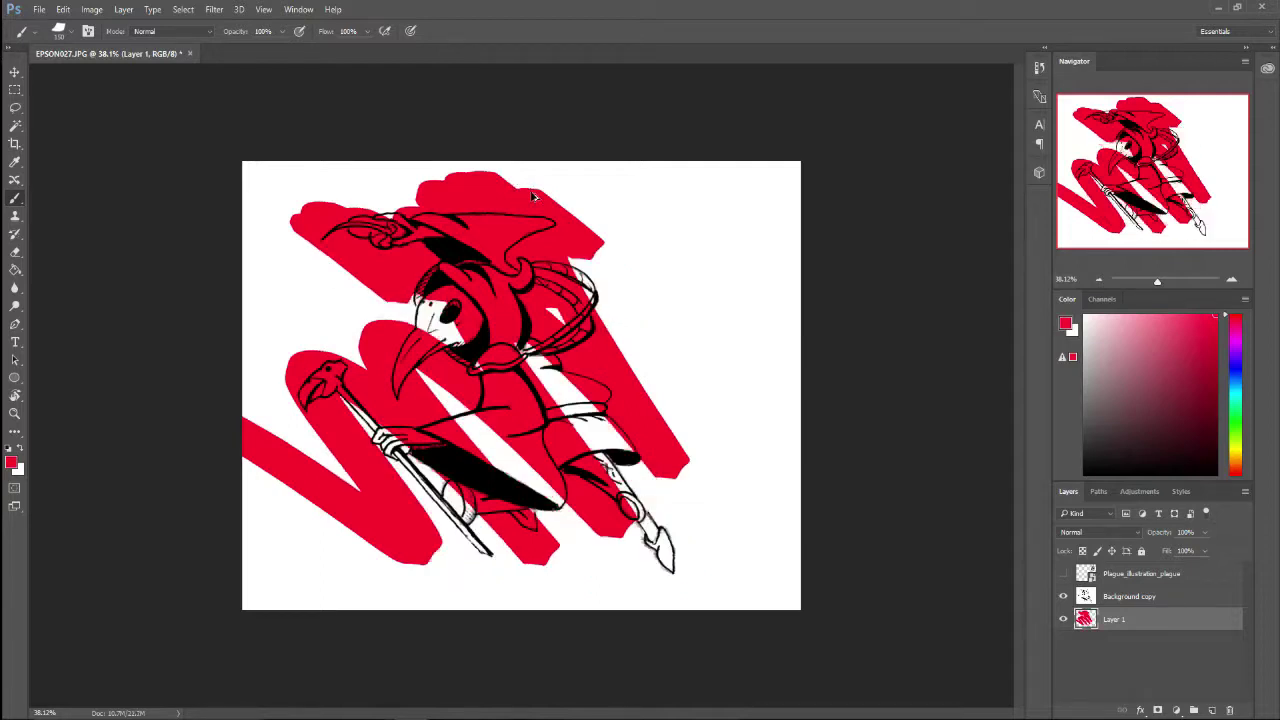
Step: Select the hood and raised sleeve areas on the Background copy layer with the Magic Wand and brush red over the hood
click(15, 125)
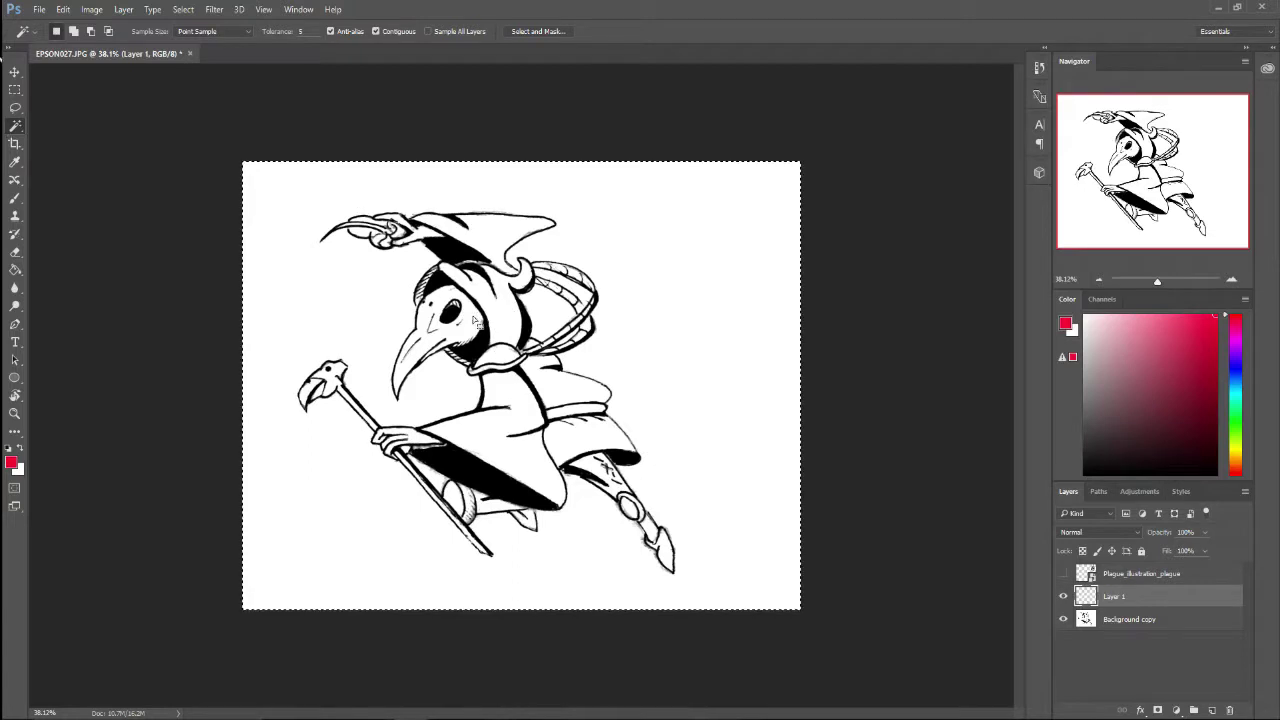
click(1181, 627)
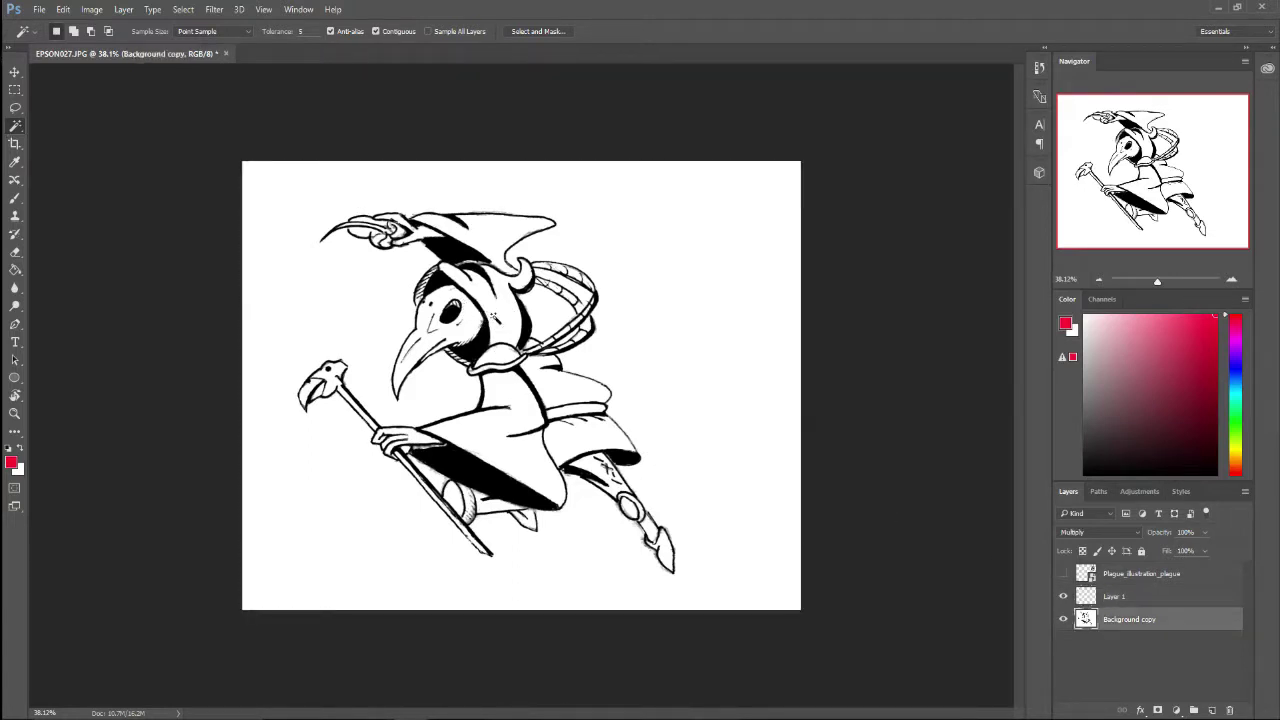
shift+click(495, 240)
shift+click(493, 397)
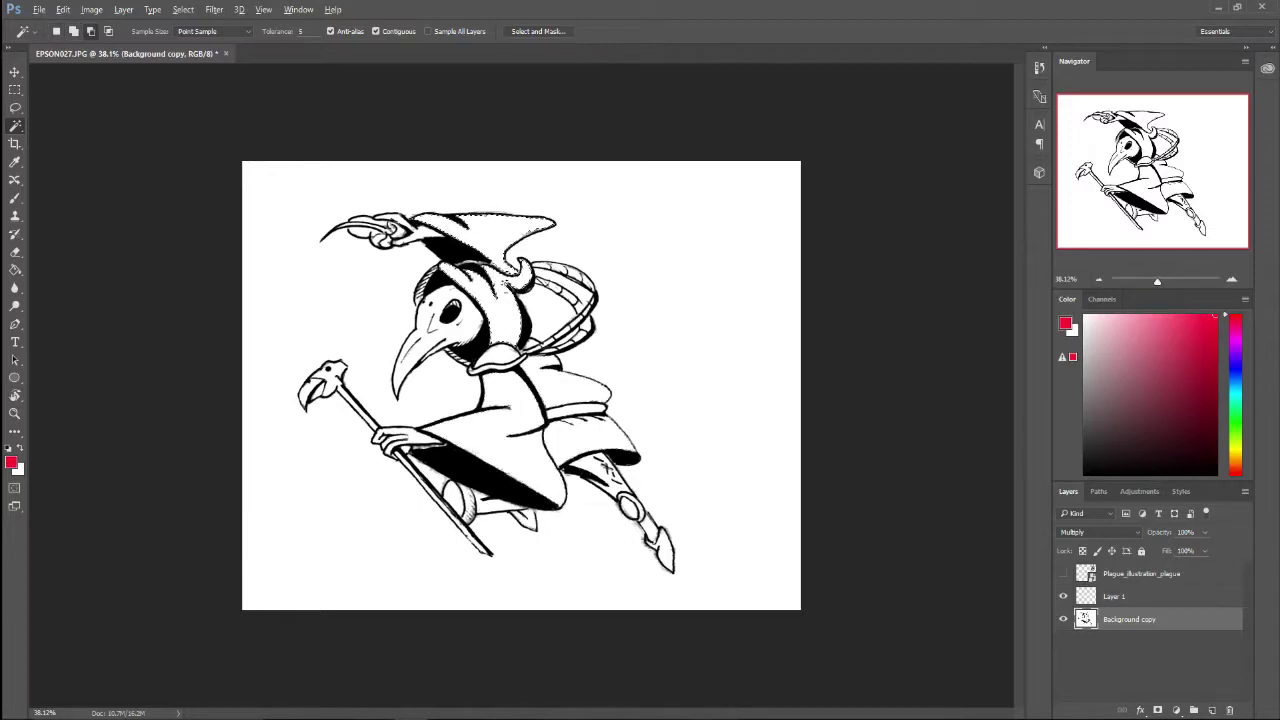
scroll(472, 300, up, 5)
key(b)
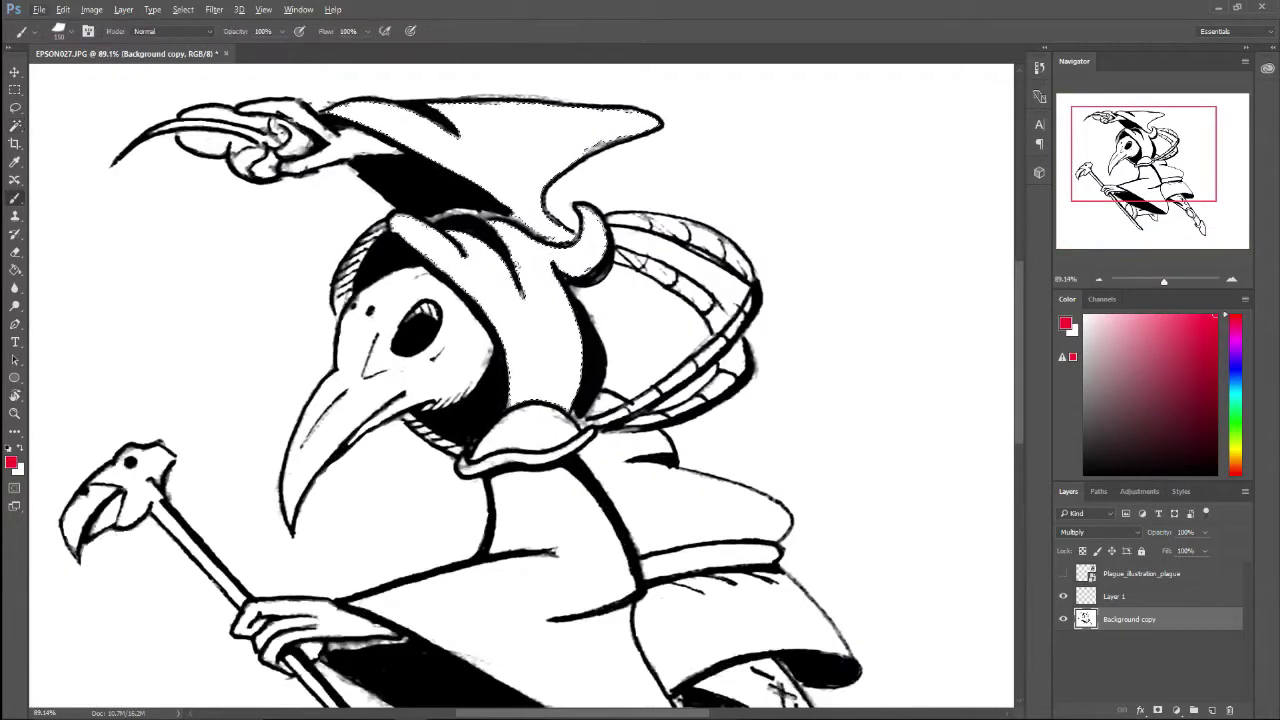
mouse_move(595, 250)
mouse_down()
mouse_move(580, 238)
mouse_move(440, 245)
mouse_move(550, 390)
mouse_up()
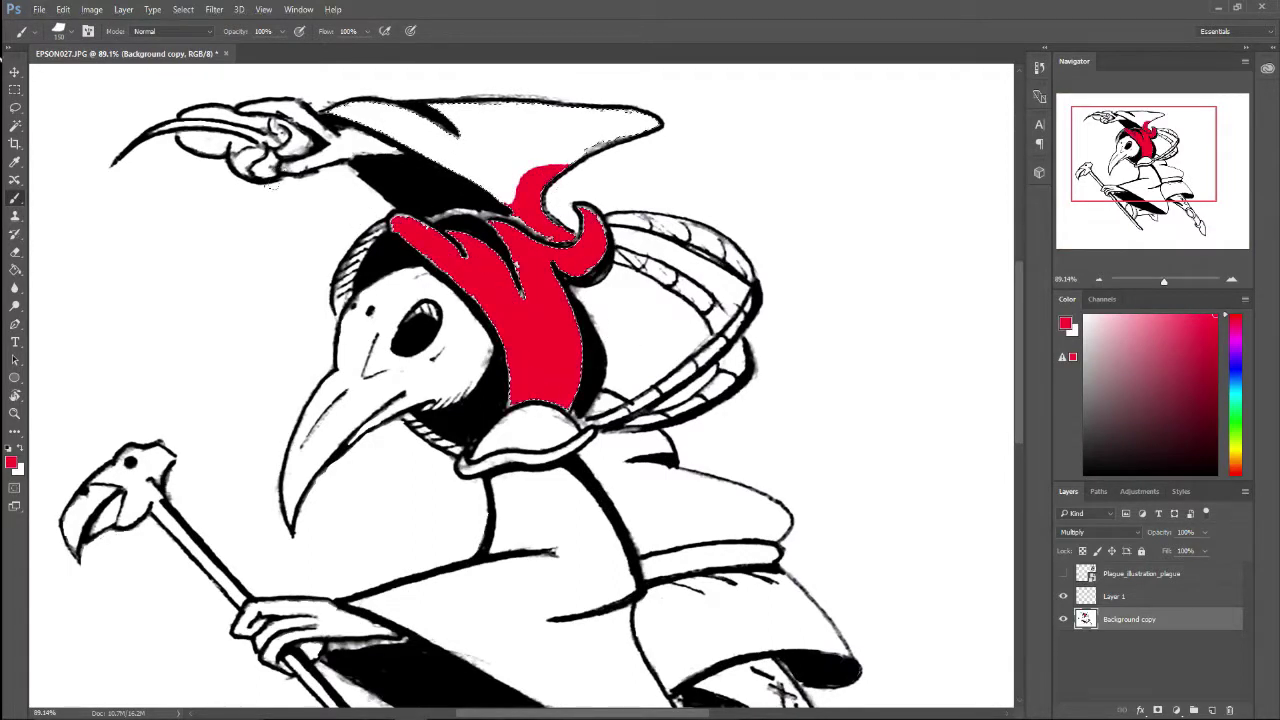
Step: Undo the red paint on the hood and the selection of the raised sleeve
key(ctrl+d)
key(ctrl+alt+z)
key(ctrl+alt+z)
key(ctrl+alt+z)
key(ctrl+alt+z)
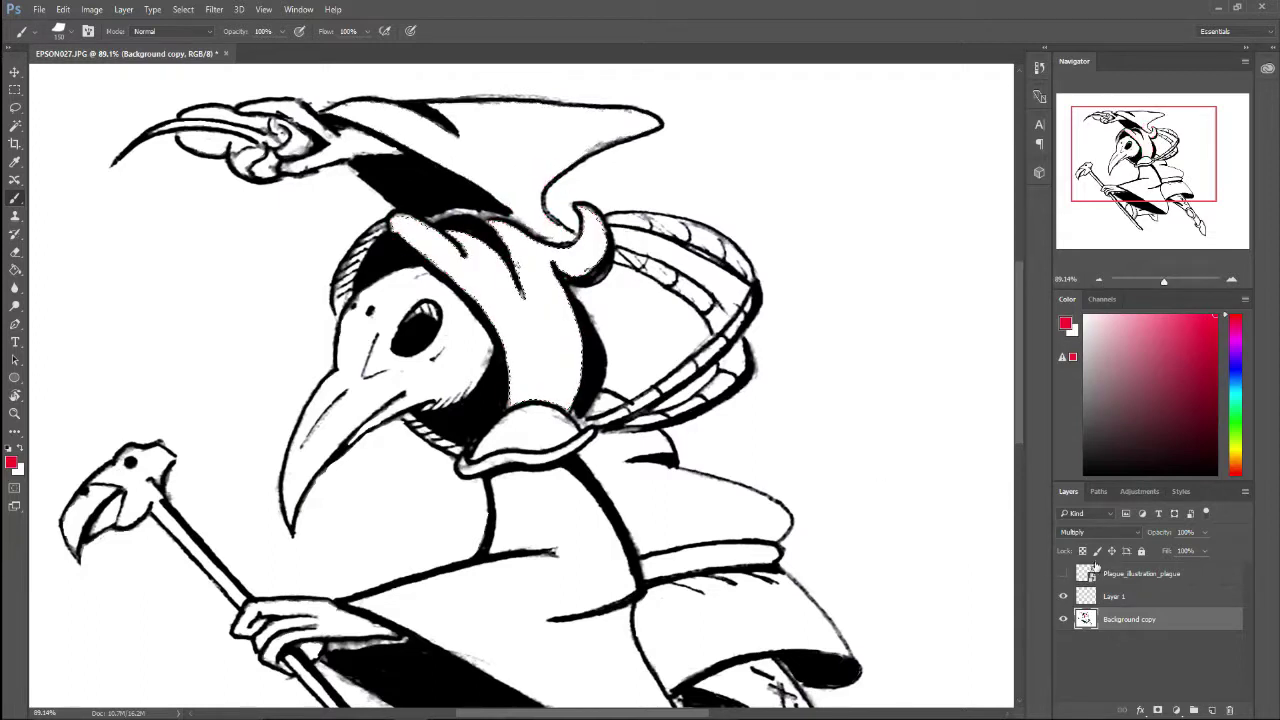
Step: Move the Background copy layer above Layer 1, make Layer 1 active and show the Plague_illustration_plague reference layer
drag(1130, 615, 1128, 590)
click(1112, 619)
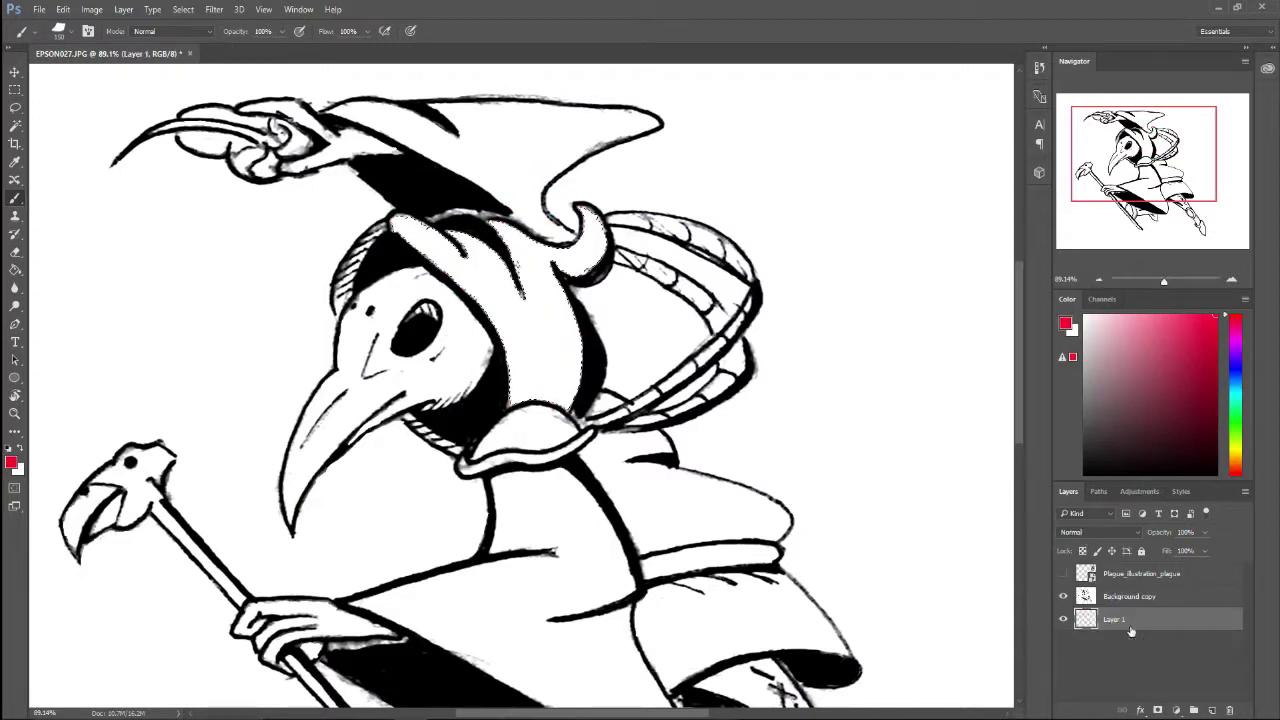
click(1063, 573)
scroll(600, 380, down, 4)
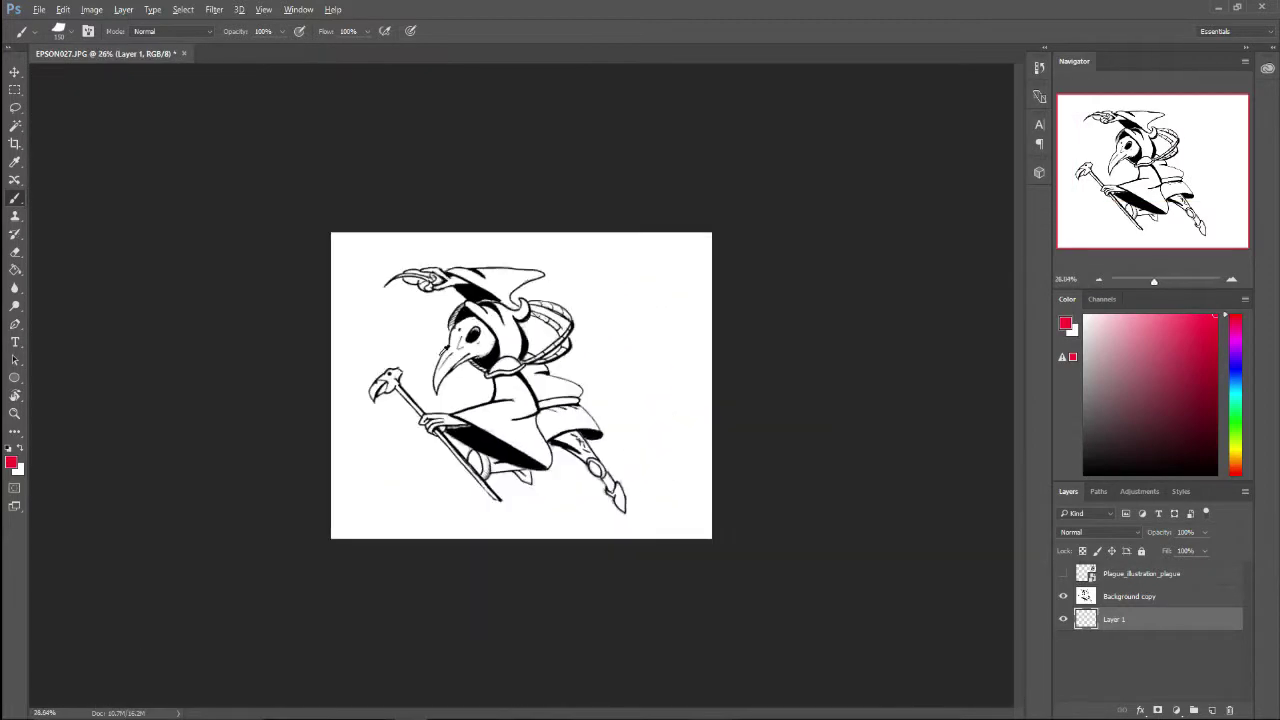
scroll(691, 434, up, 1)
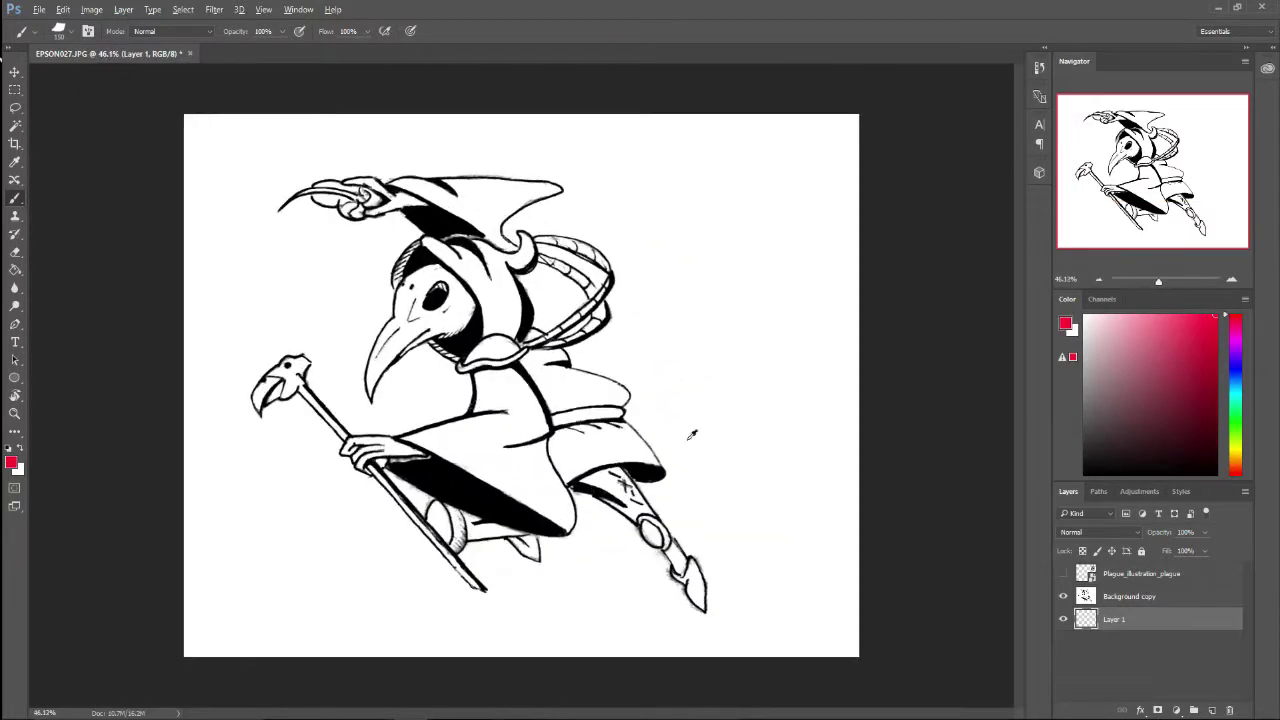
click(1063, 574)
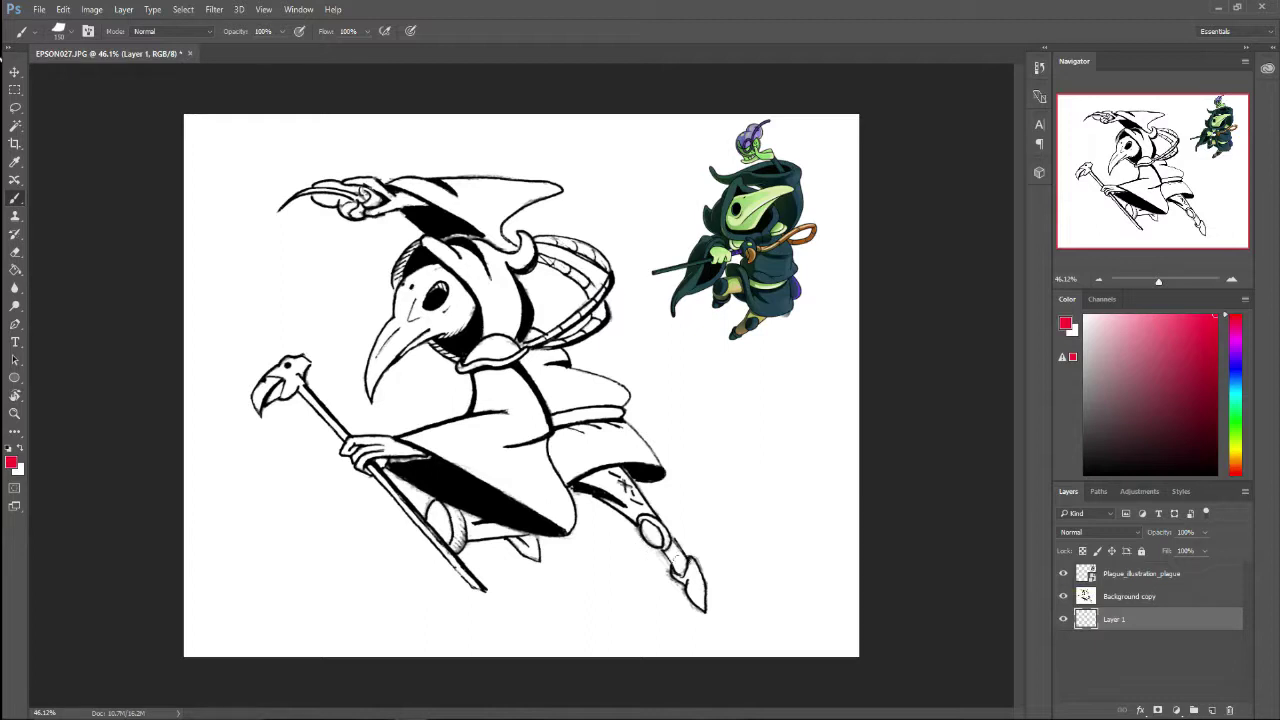
Step: Compare the ink drawing with the coloured plague doctor reference, viewing the canvas with the reference layer hidden and shown
scroll(566, 390, down, 3)
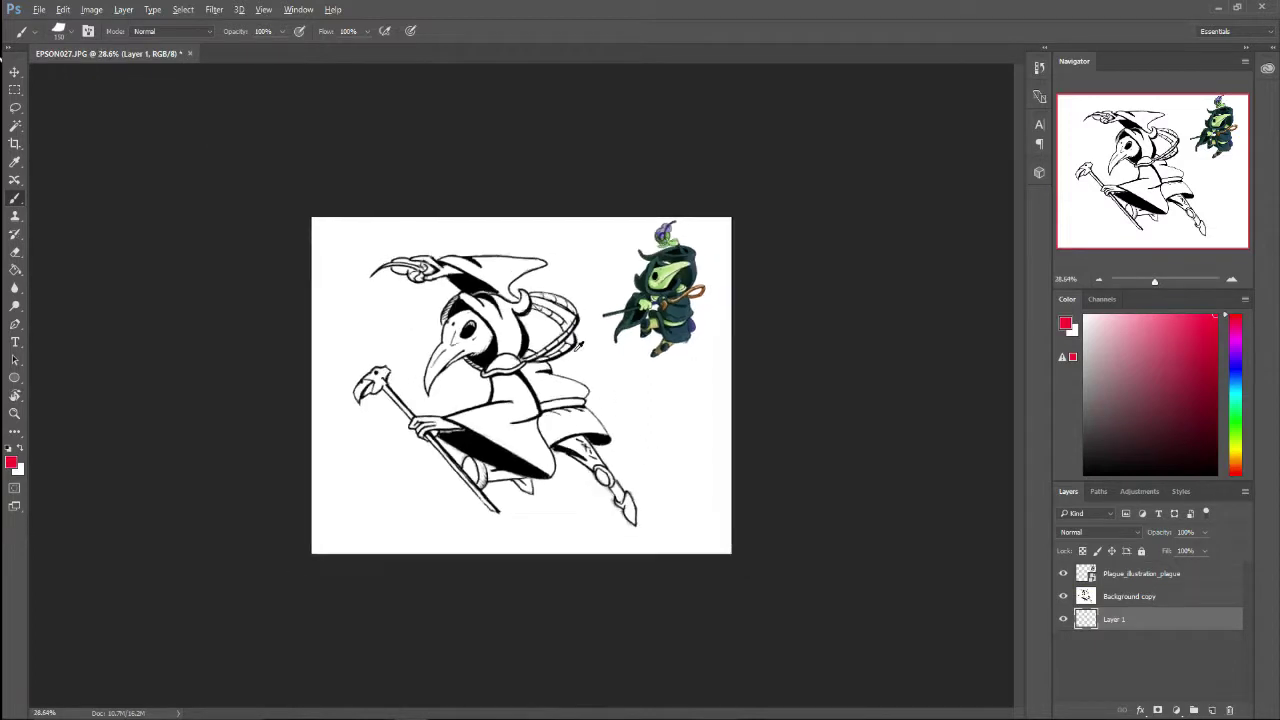
scroll(557, 383, up, 3)
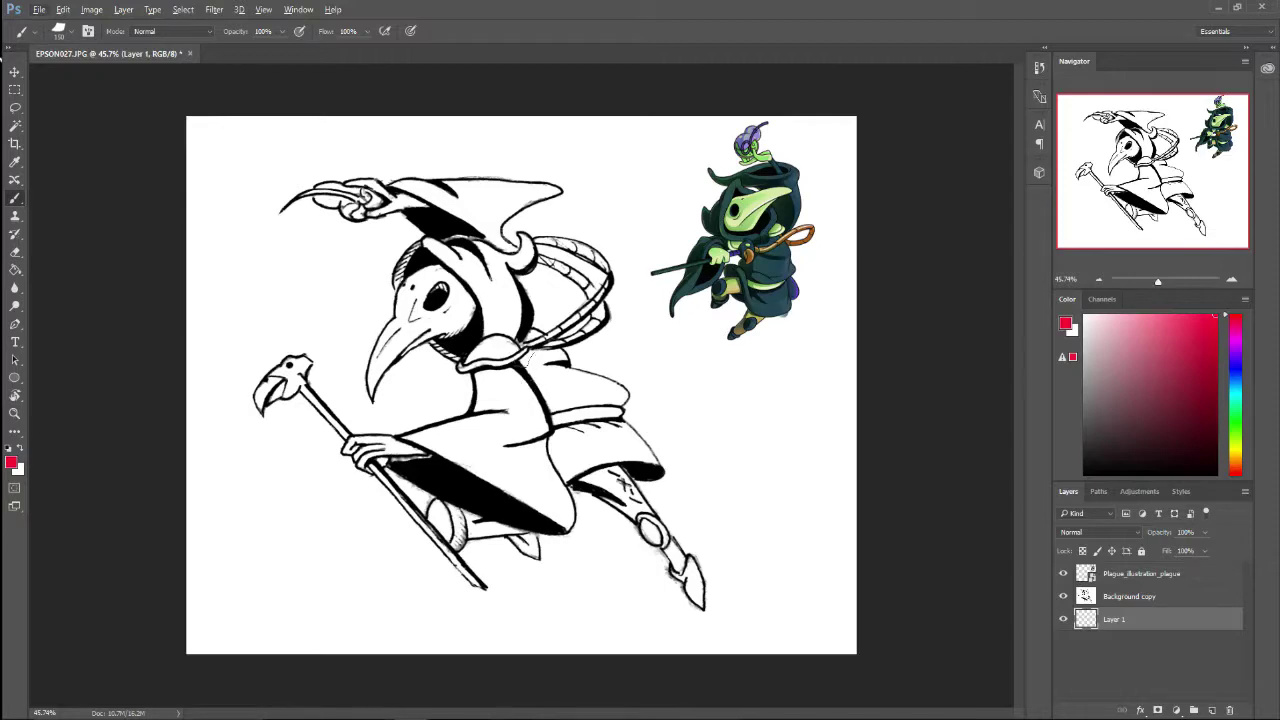
scroll(860, 491, up, 3)
scroll(716, 366, down, 2)
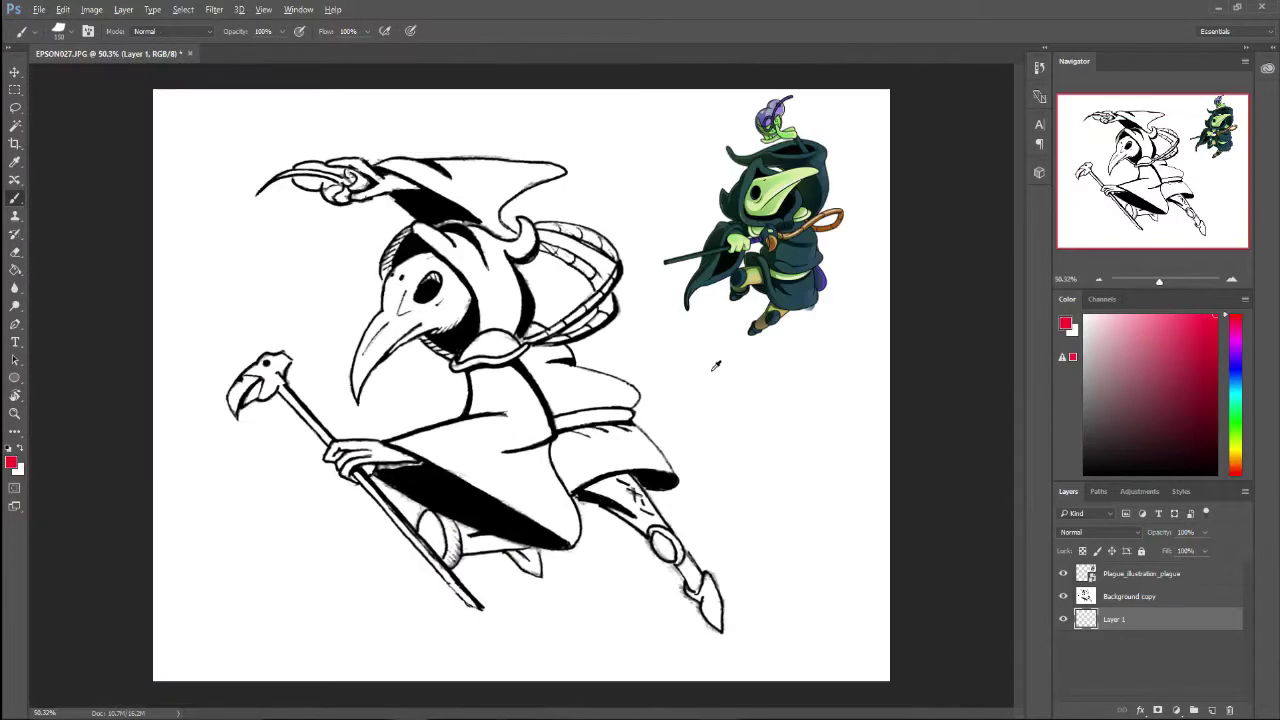
click(1064, 574)
click(1063, 574)
scroll(829, 240, up, 2)
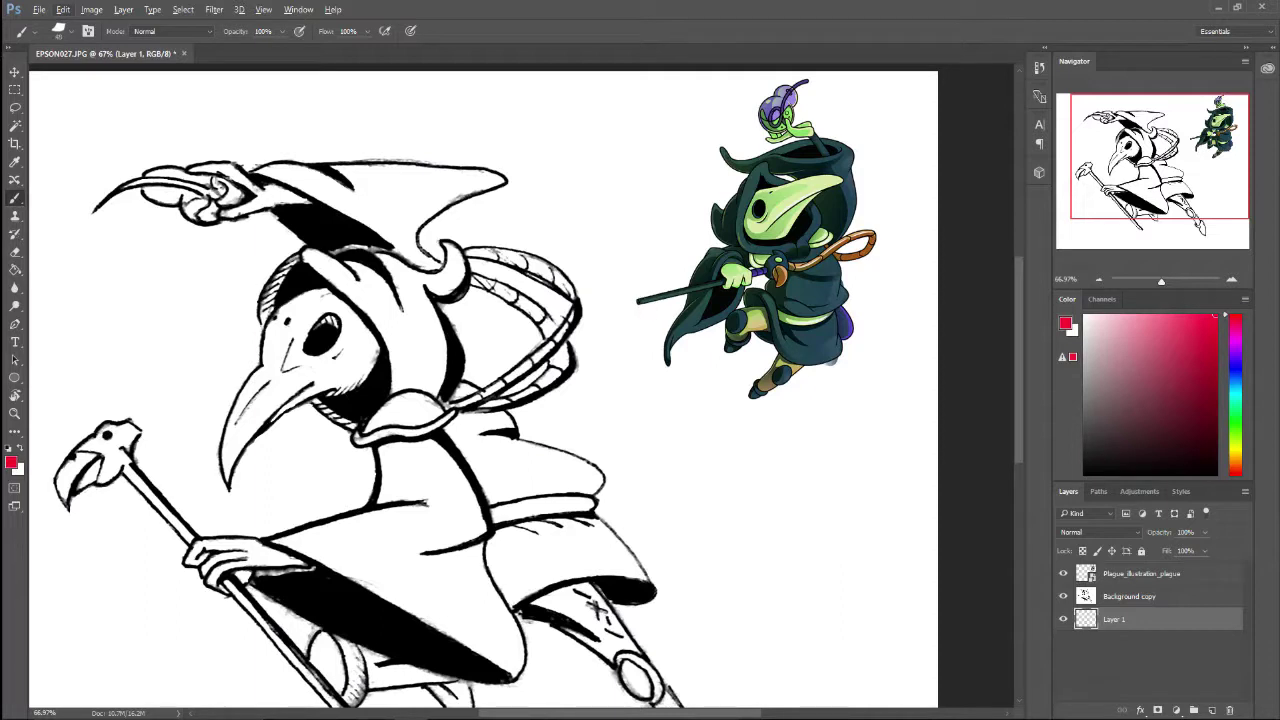
key(XF86AudioMute)
Step: Choose a different brush preset from the brush library for painting on Layer 1
click(69, 34)
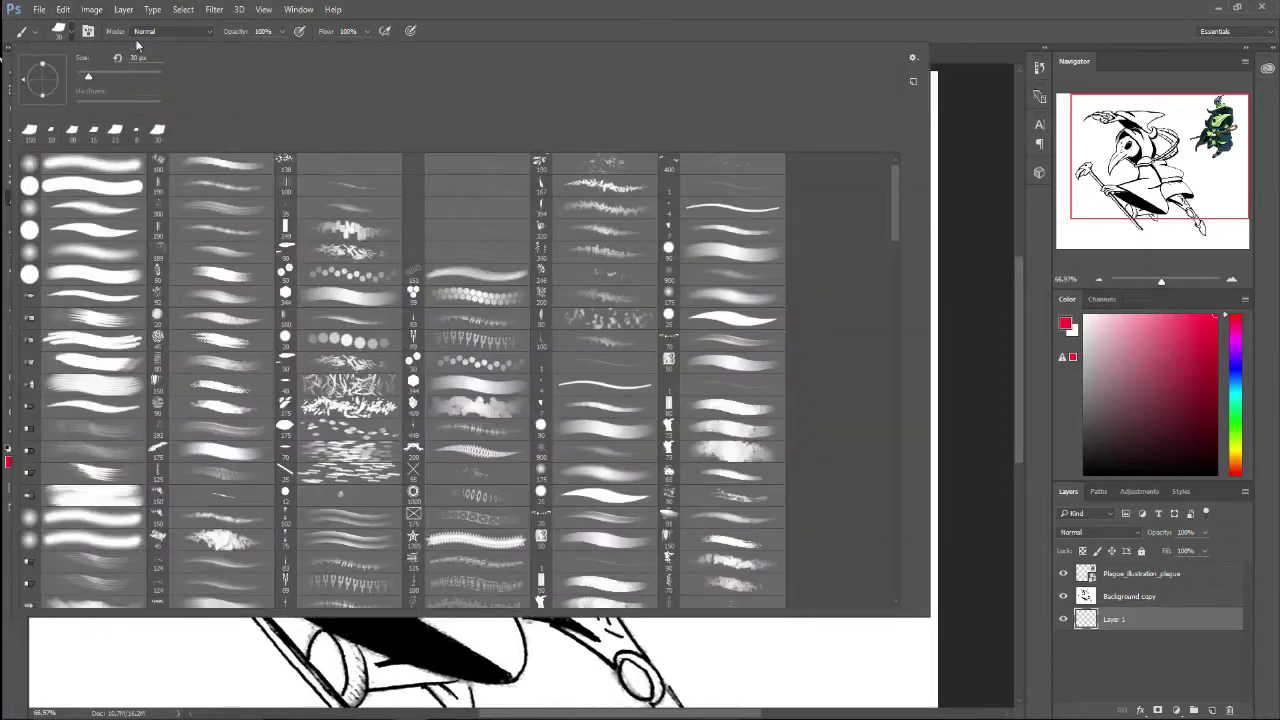
click(731, 517)
click(677, 36)
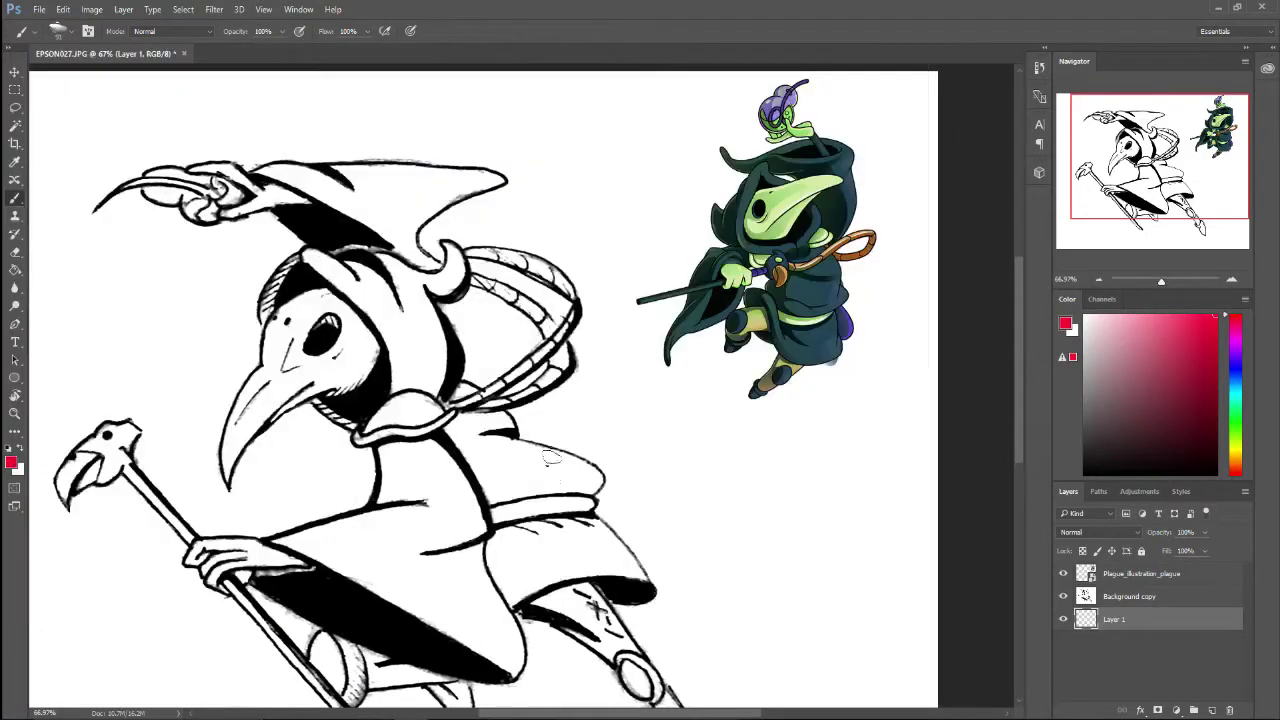
Step: Test the chosen brush with red strokes across the drawing and the blank canvas beneath the reference figure
mouse_move(668, 285)
mouse_down()
mouse_move(528, 212)
mouse_move(355, 205)
mouse_up()
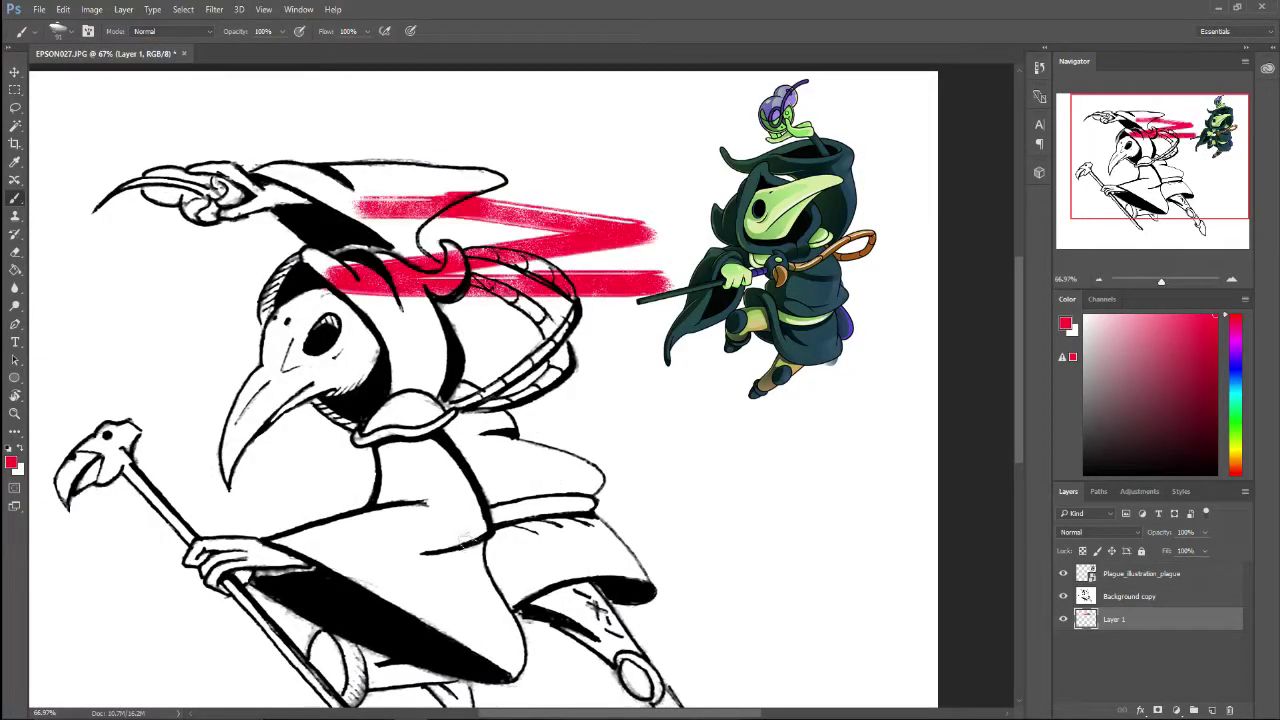
key(ctrl+z)
drag(740, 415, 600, 530)
drag(506, 450, 605, 520)
mouse_move(818, 440)
mouse_down()
mouse_move(880, 500)
mouse_move(760, 395)
mouse_up()
mouse_move(629, 343)
mouse_down()
mouse_move(578, 334)
mouse_move(598, 393)
mouse_move(505, 341)
mouse_move(440, 340)
mouse_up()
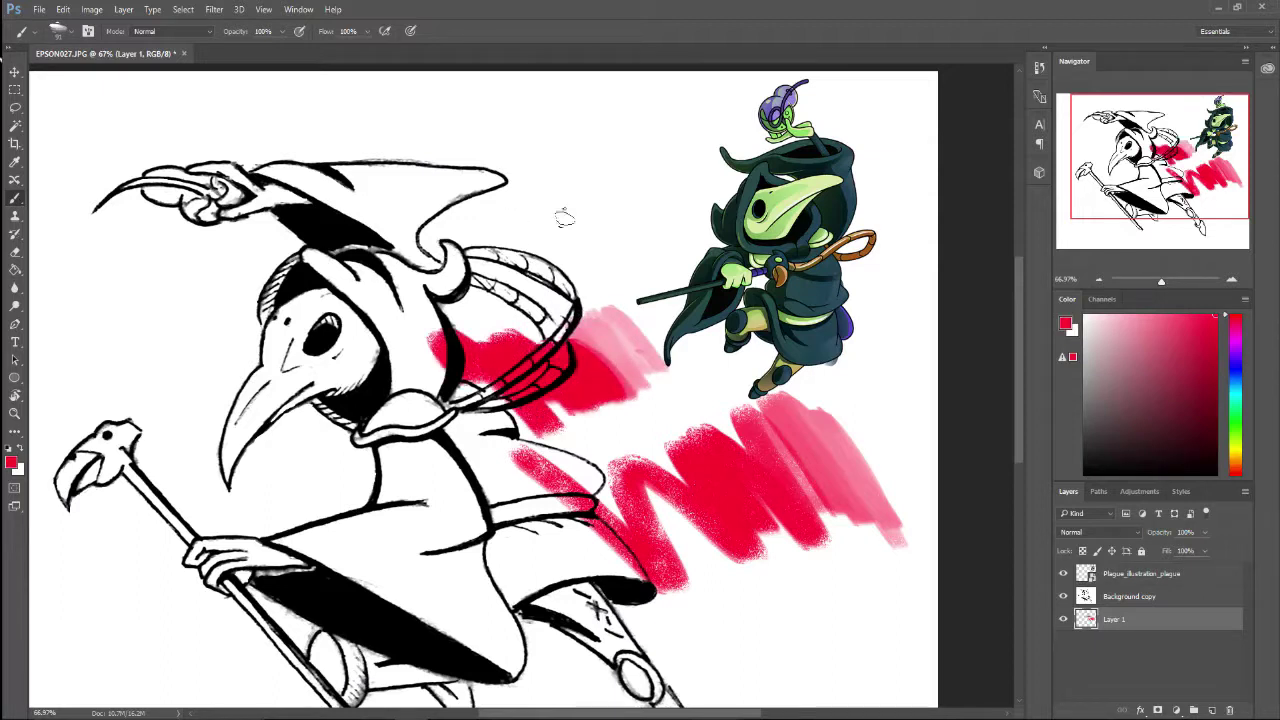
mouse_move(563, 208)
mouse_down()
mouse_move(445, 240)
mouse_move(372, 356)
mouse_up()
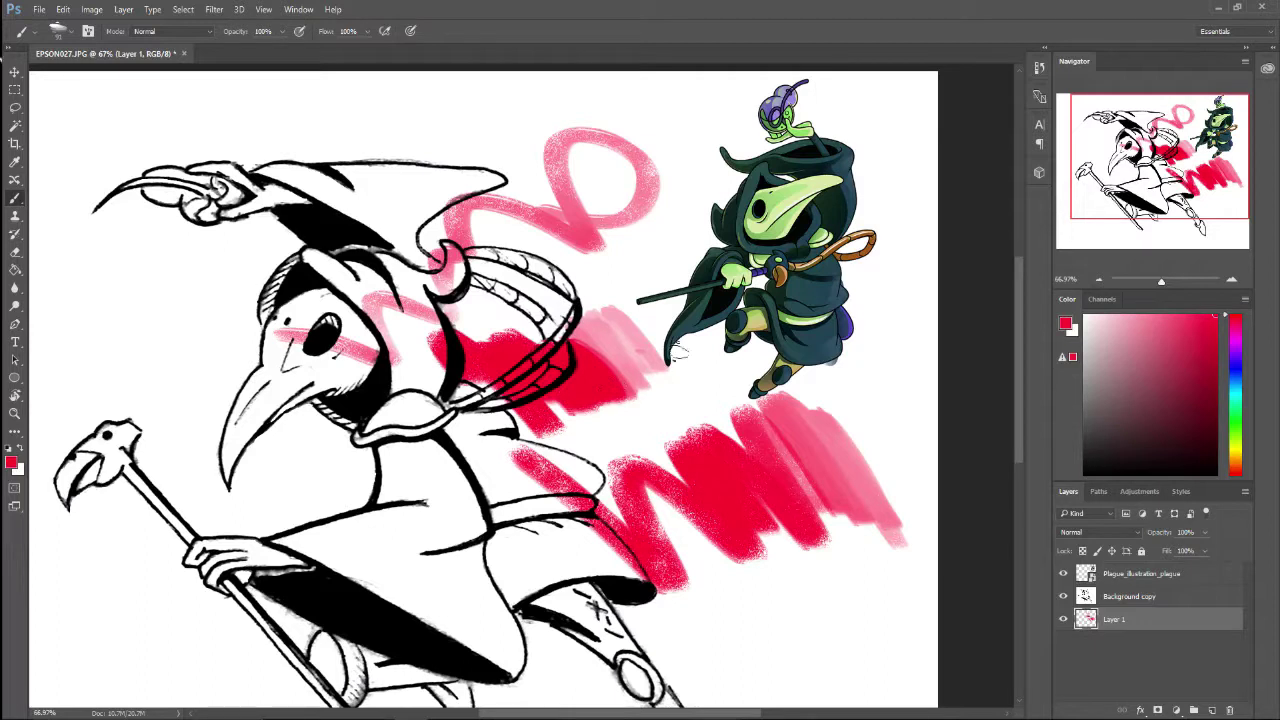
mouse_move(676, 348)
mouse_down()
mouse_move(680, 420)
mouse_move(633, 383)
mouse_move(647, 448)
mouse_move(602, 410)
mouse_move(611, 458)
mouse_move(595, 433)
mouse_move(729, 641)
mouse_move(685, 553)
mouse_move(833, 633)
mouse_move(802, 423)
mouse_move(775, 350)
mouse_up()
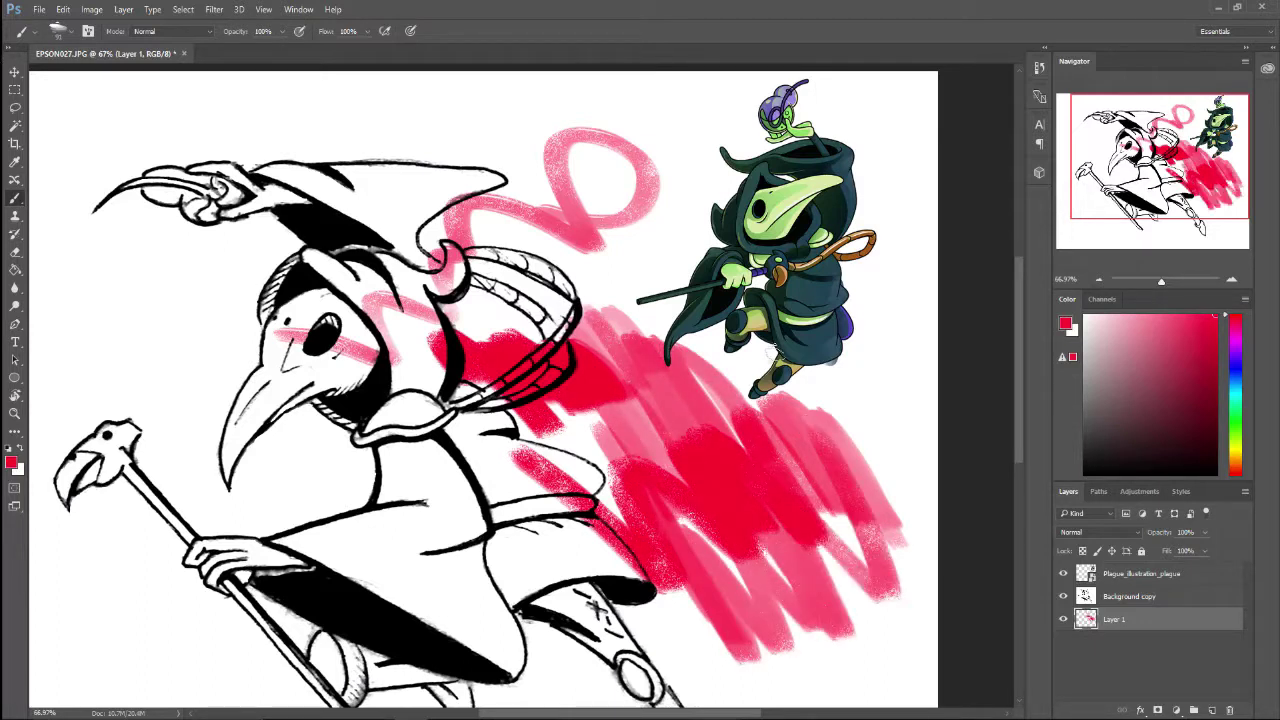
Step: Undo the red test strokes on Layer 1, including one more trial patch beside the robe
key(ctrl+alt+z)
key(ctrl+alt+z)
key(ctrl+alt+z)
key(ctrl+alt+z)
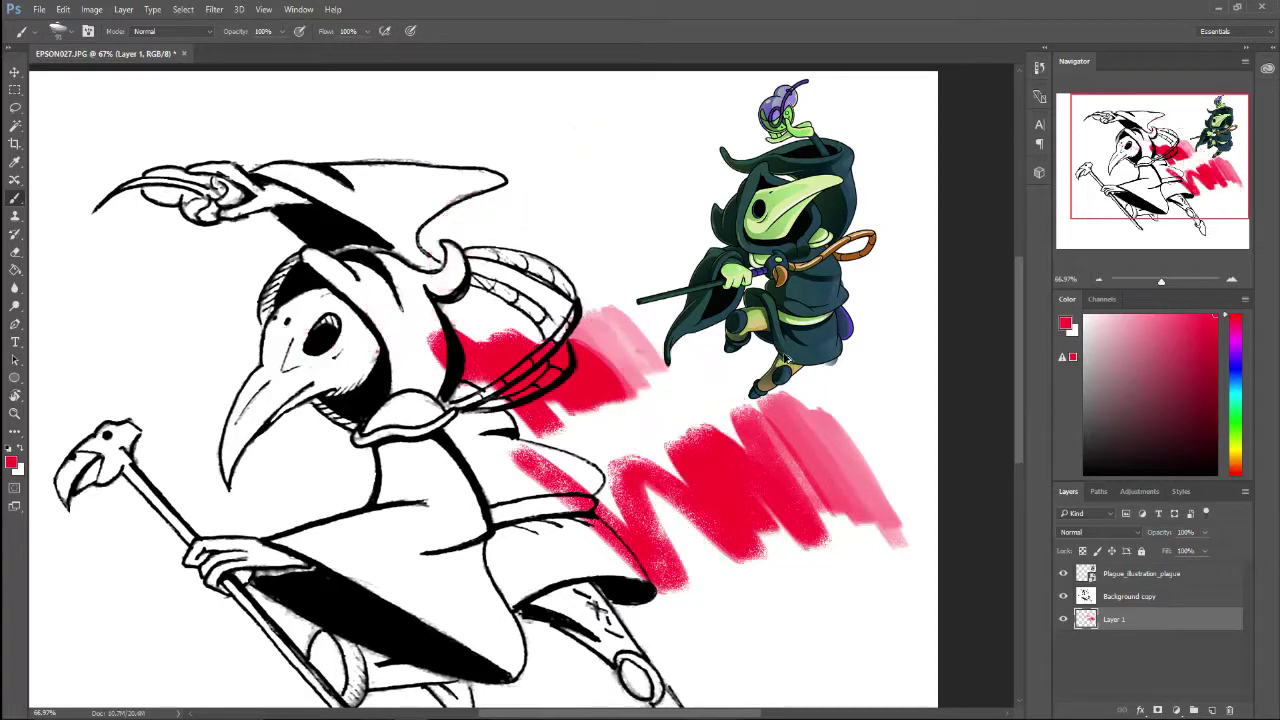
key(ctrl+alt+z)
key(ctrl+alt+z)
key(ctrl+alt+z)
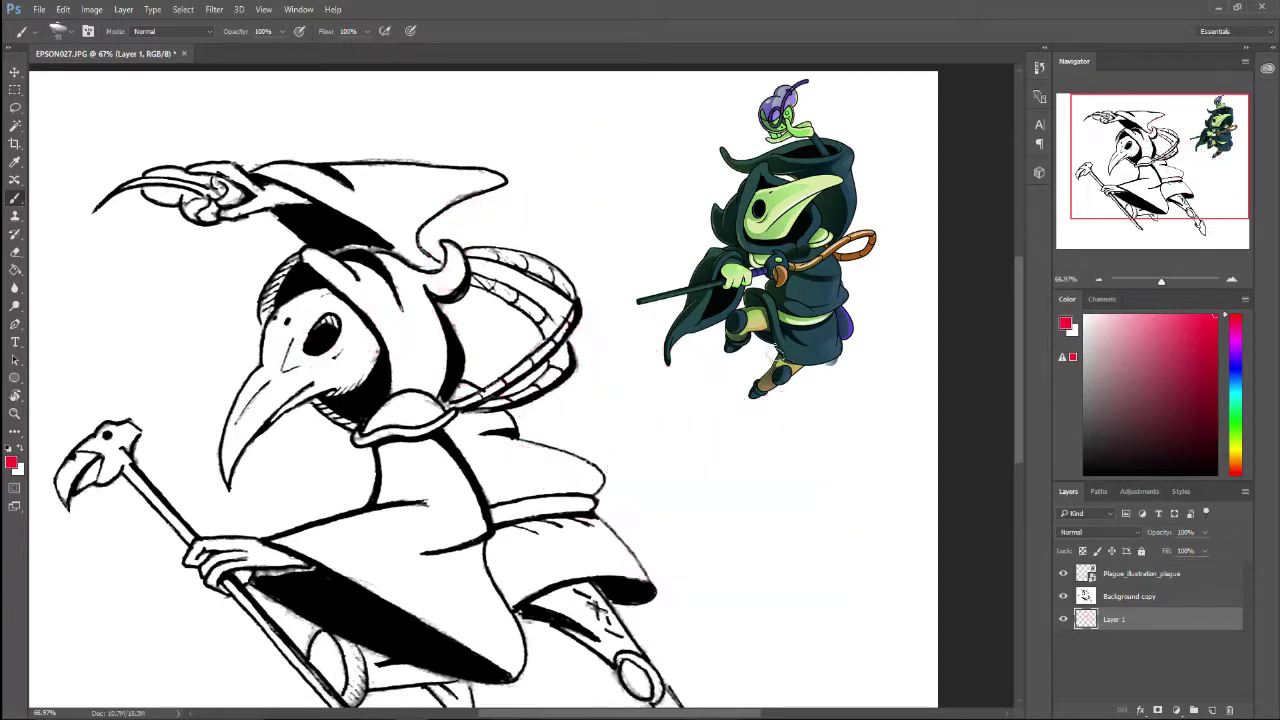
mouse_move(785, 490)
mouse_down()
mouse_move(735, 525)
mouse_move(670, 520)
mouse_move(570, 430)
mouse_up()
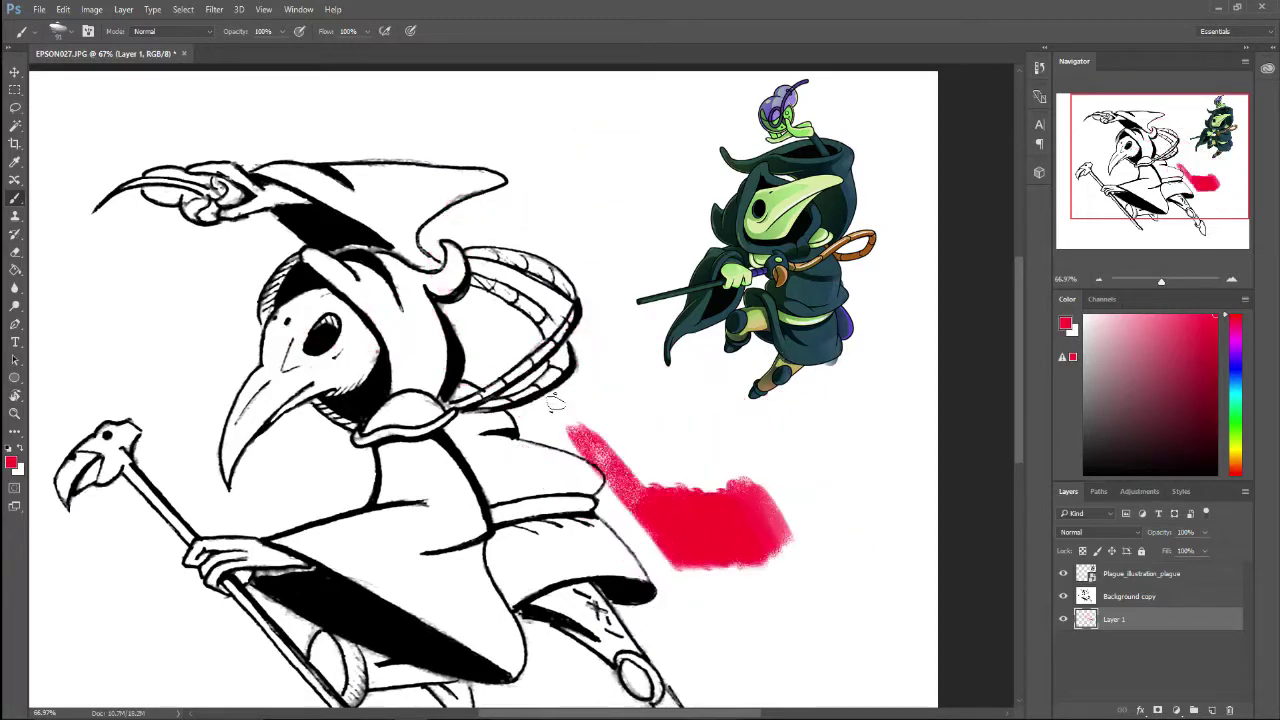
key(ctrl+alt+z)
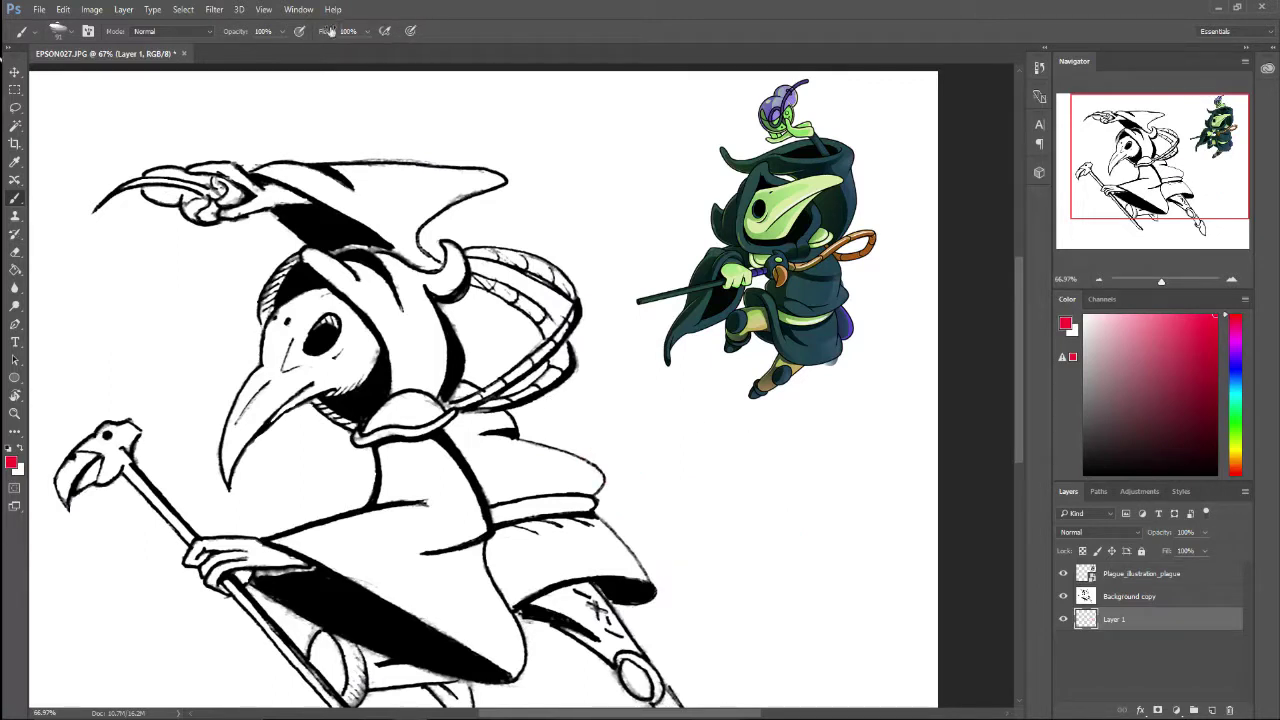
Step: Turn on pen pressure for brush opacity, try it with two red patches and undo them
click(299, 31)
mouse_move(825, 428)
mouse_down()
mouse_move(840, 491)
mouse_move(795, 464)
mouse_move(802, 494)
mouse_move(758, 462)
mouse_move(748, 511)
mouse_move(730, 504)
mouse_move(720, 523)
mouse_move(682, 500)
mouse_up()
mouse_move(882, 356)
mouse_down()
mouse_move(887, 393)
mouse_move(861, 365)
mouse_move(825, 376)
mouse_move(816, 401)
mouse_move(750, 386)
mouse_move(759, 418)
mouse_move(699, 381)
mouse_up()
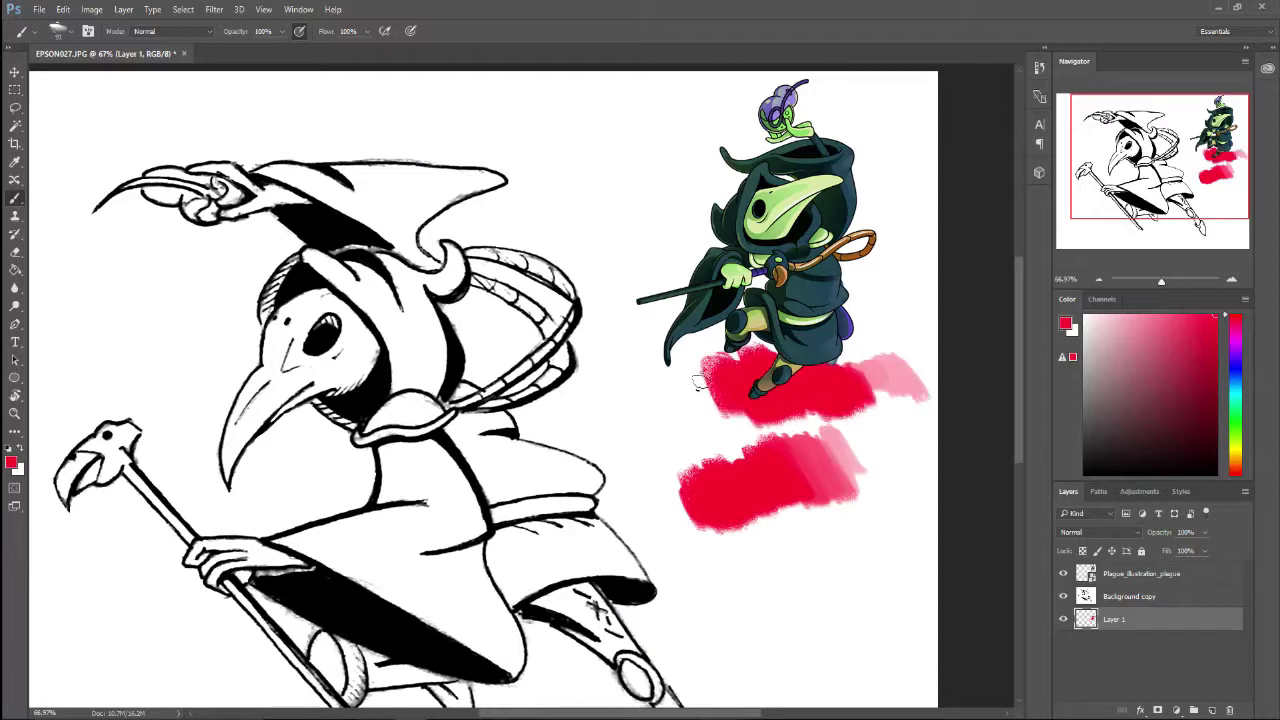
key(ctrl+alt+z)
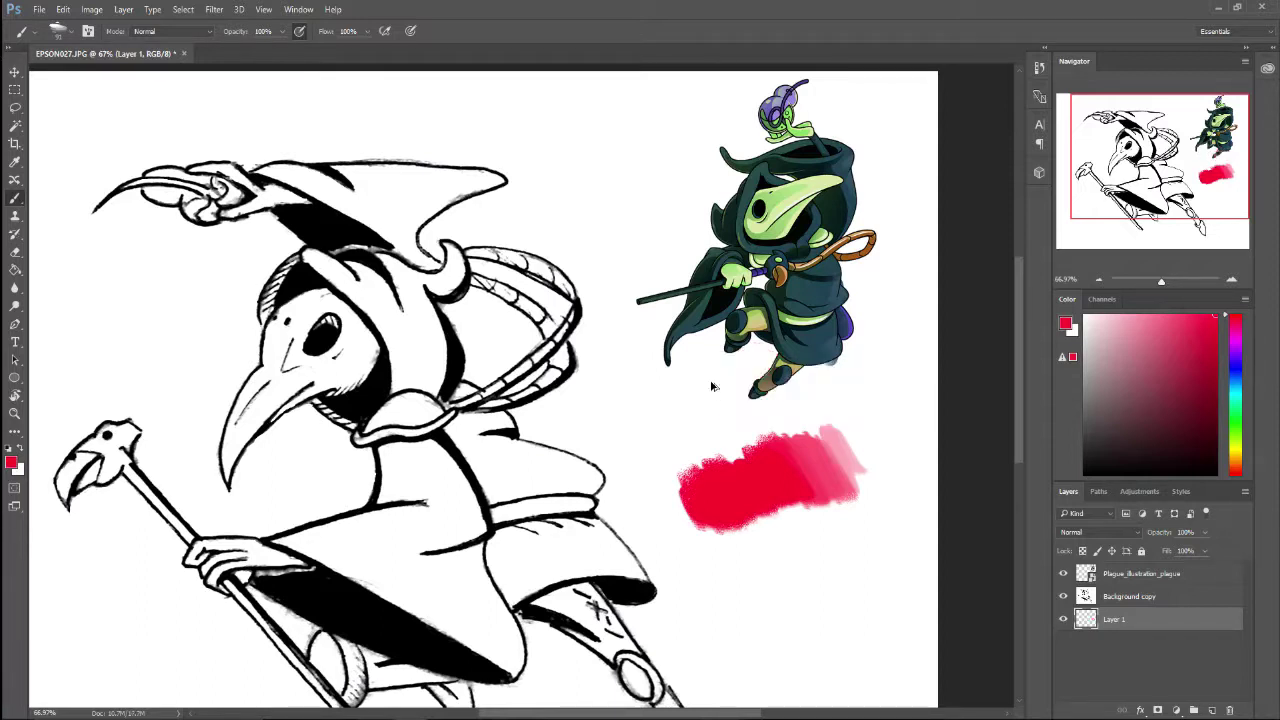
key(ctrl+alt+z)
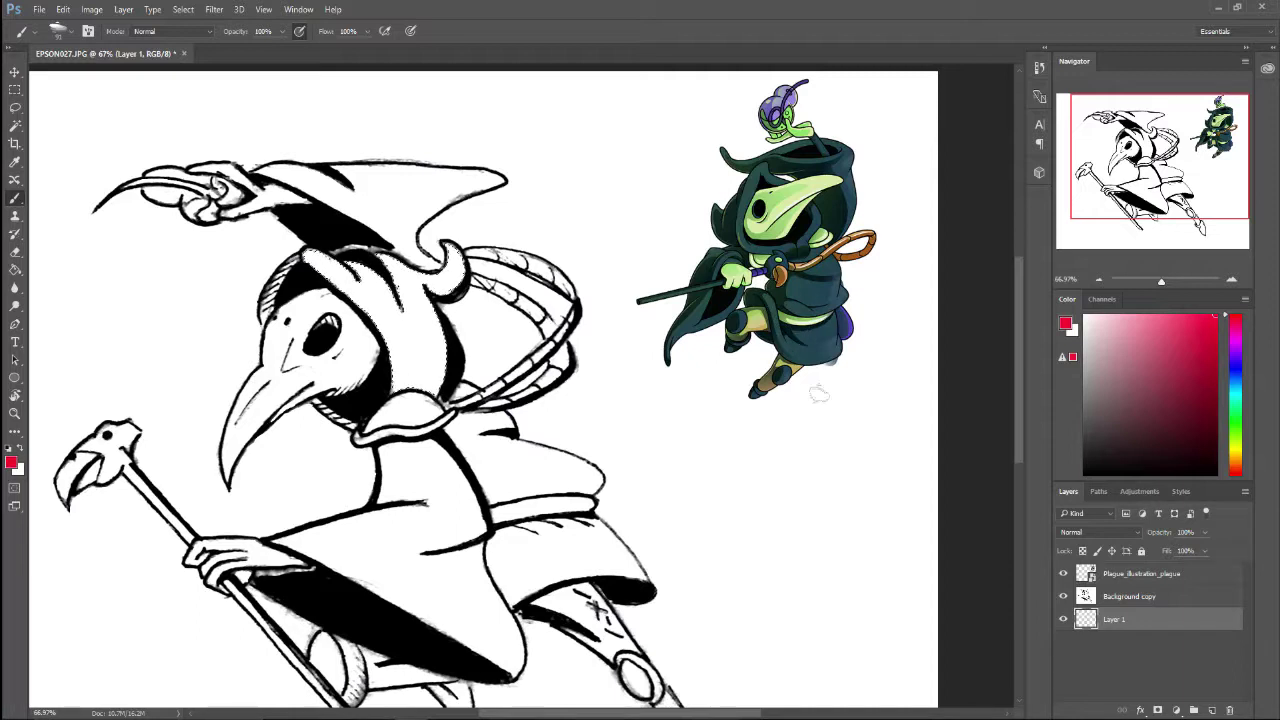
Step: Add a new empty layer between Layer 1 and the Background copy line art for colour swatches
scroll(800, 310, up, 1)
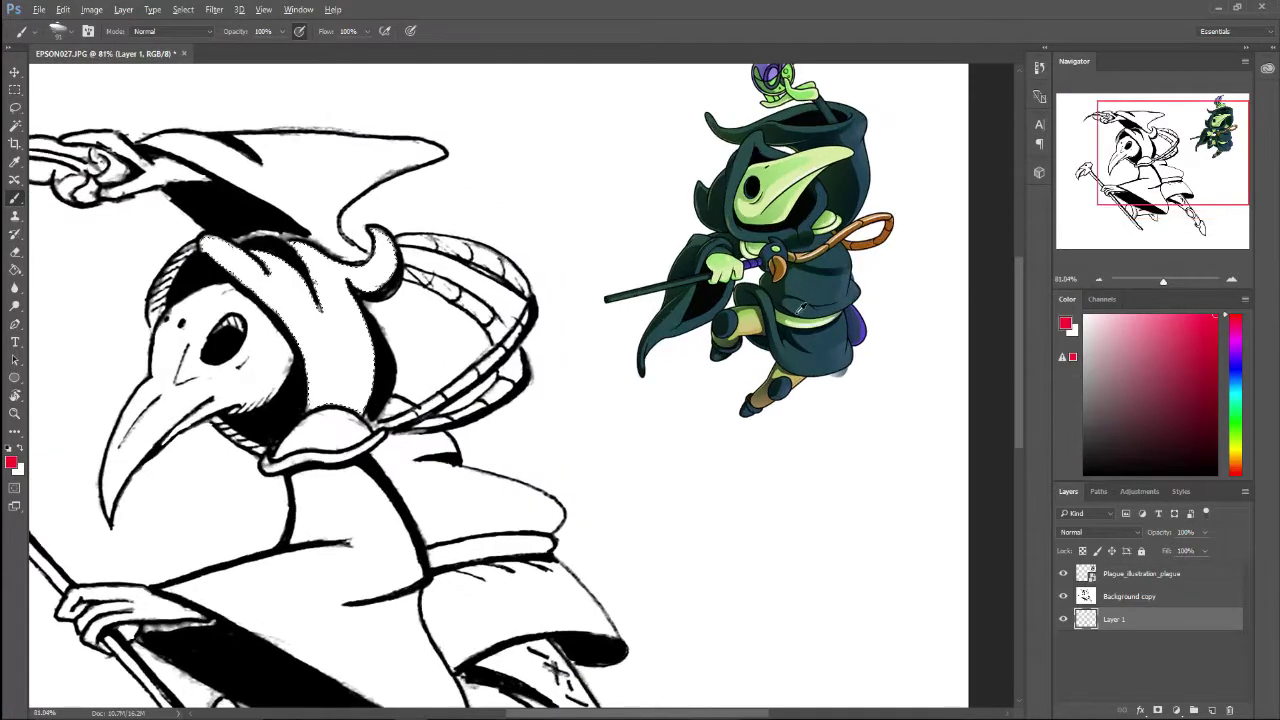
click(1211, 709)
drag(1160, 622, 1140, 590)
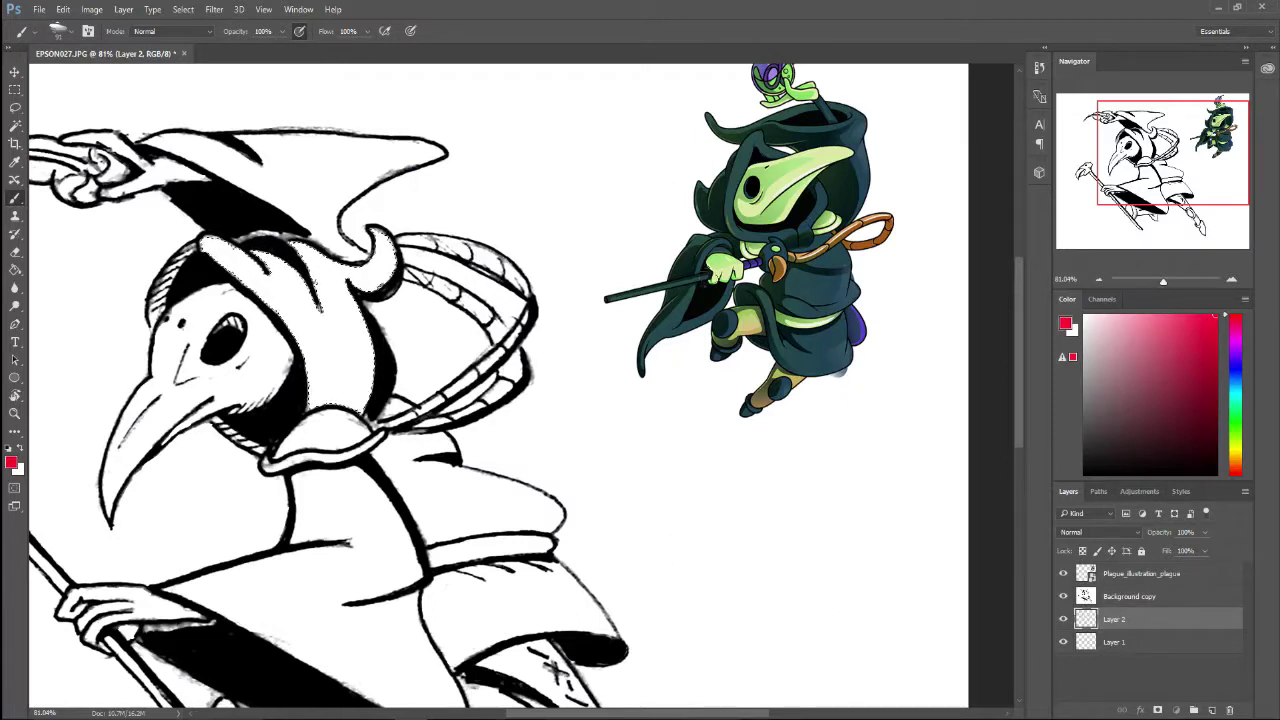
Step: Sample the reference robe's dark grey-green and dark blue and paint adjoining swatches of them below the figure
scroll(244, 420, down, 3)
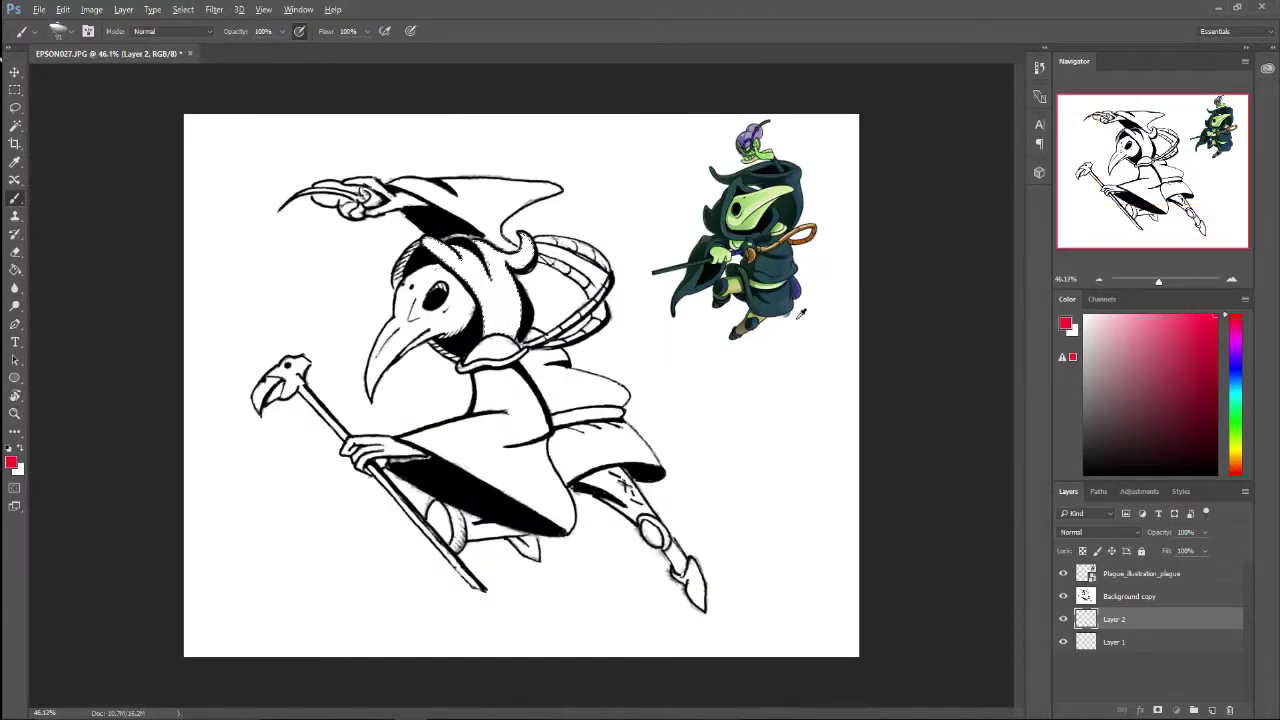
scroll(800, 313, up, 2)
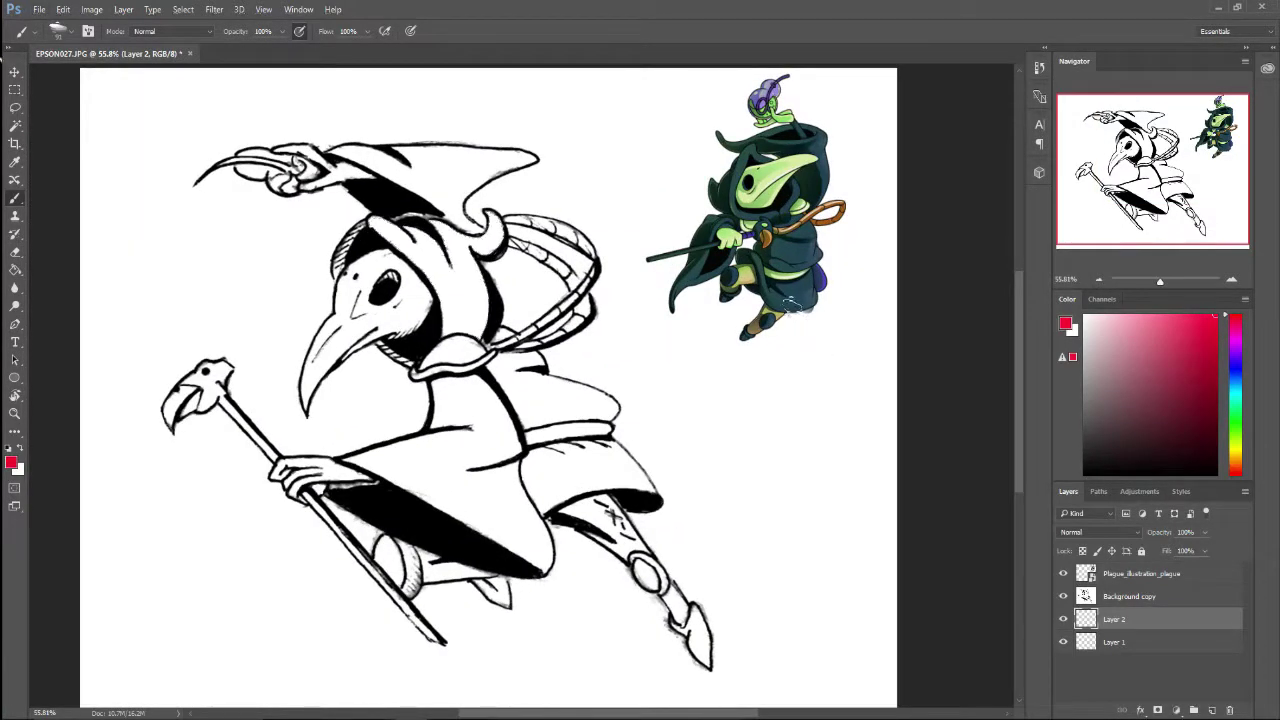
scroll(820, 250, up, 3)
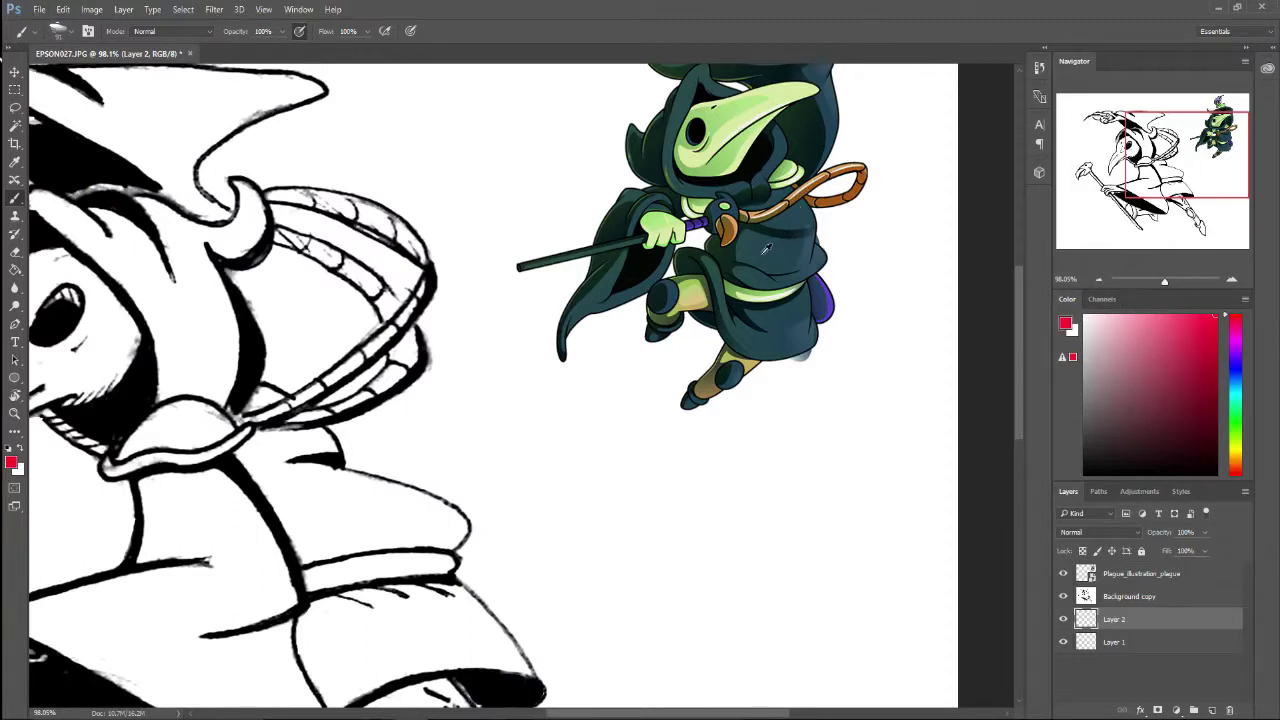
alt+click(731, 250)
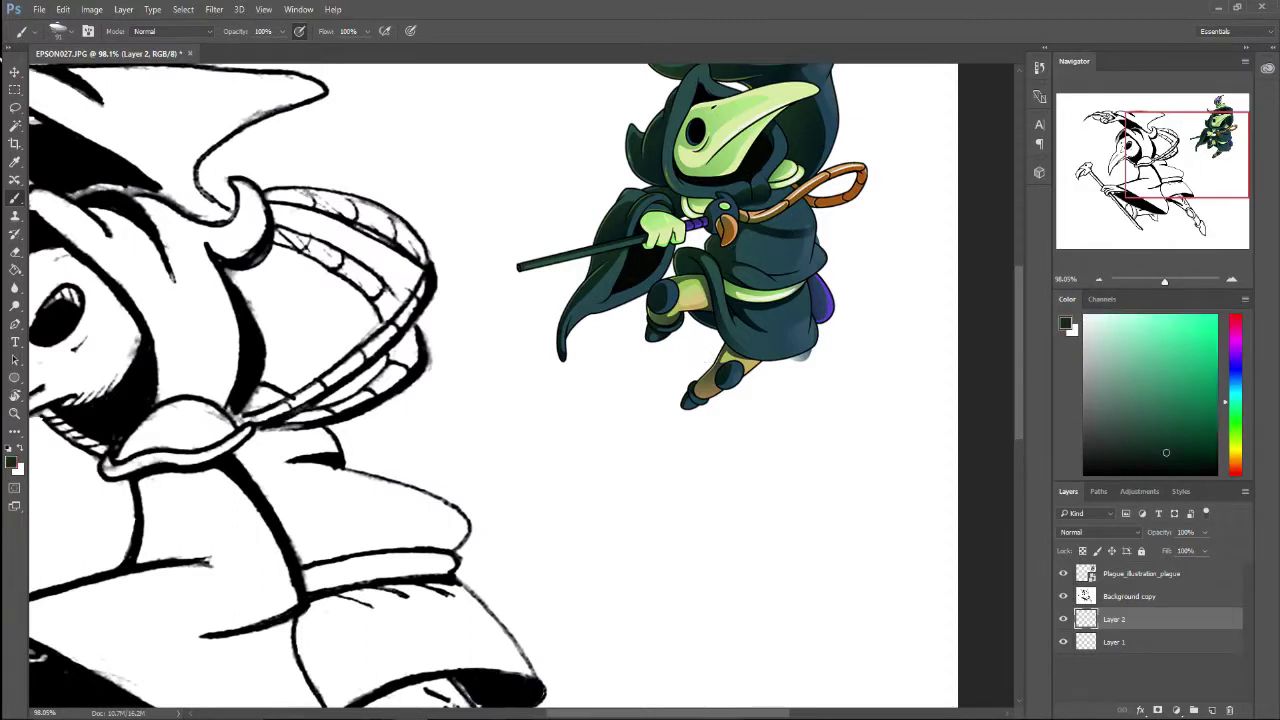
mouse_move(635, 550)
mouse_down()
mouse_move(705, 580)
mouse_move(720, 560)
mouse_up()
alt+click(760, 245)
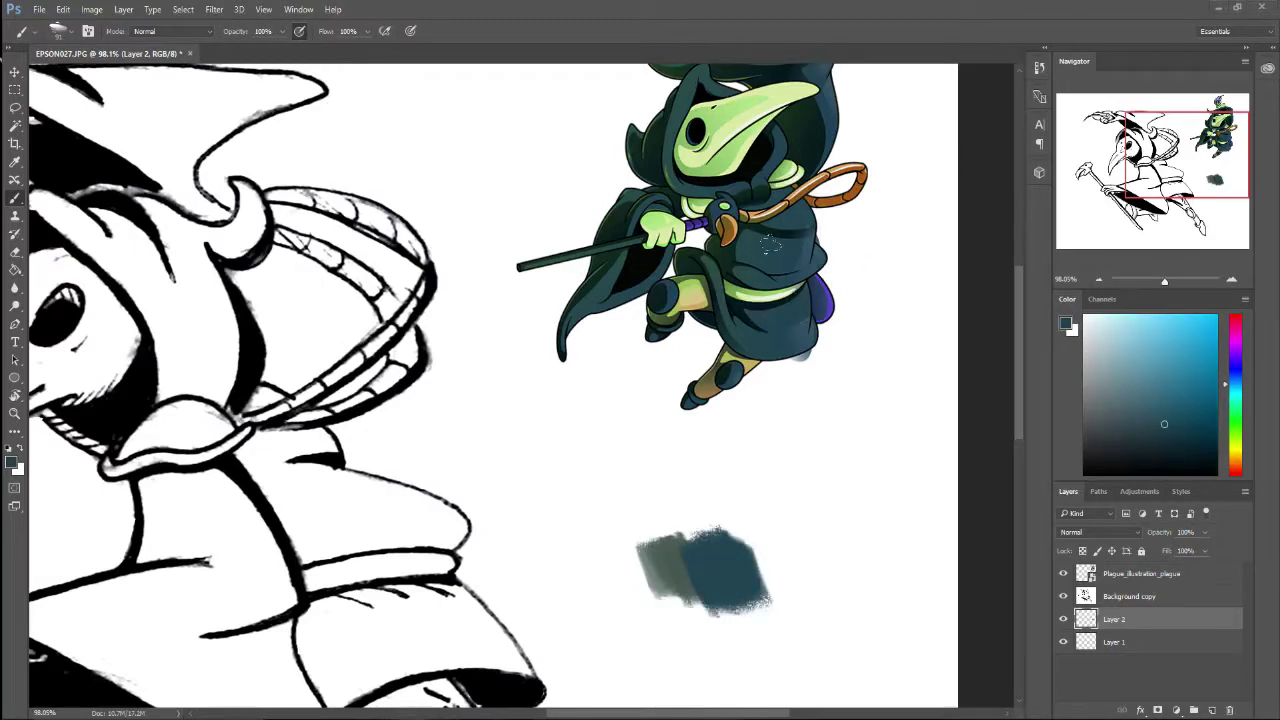
Step: Sample the greens of the reference mask and paint a mid green and a pale green swatch side by side
alt+click(737, 119)
mouse_move(565, 435)
mouse_down()
mouse_move(610, 480)
mouse_move(685, 455)
mouse_up()
alt+click(620, 440)
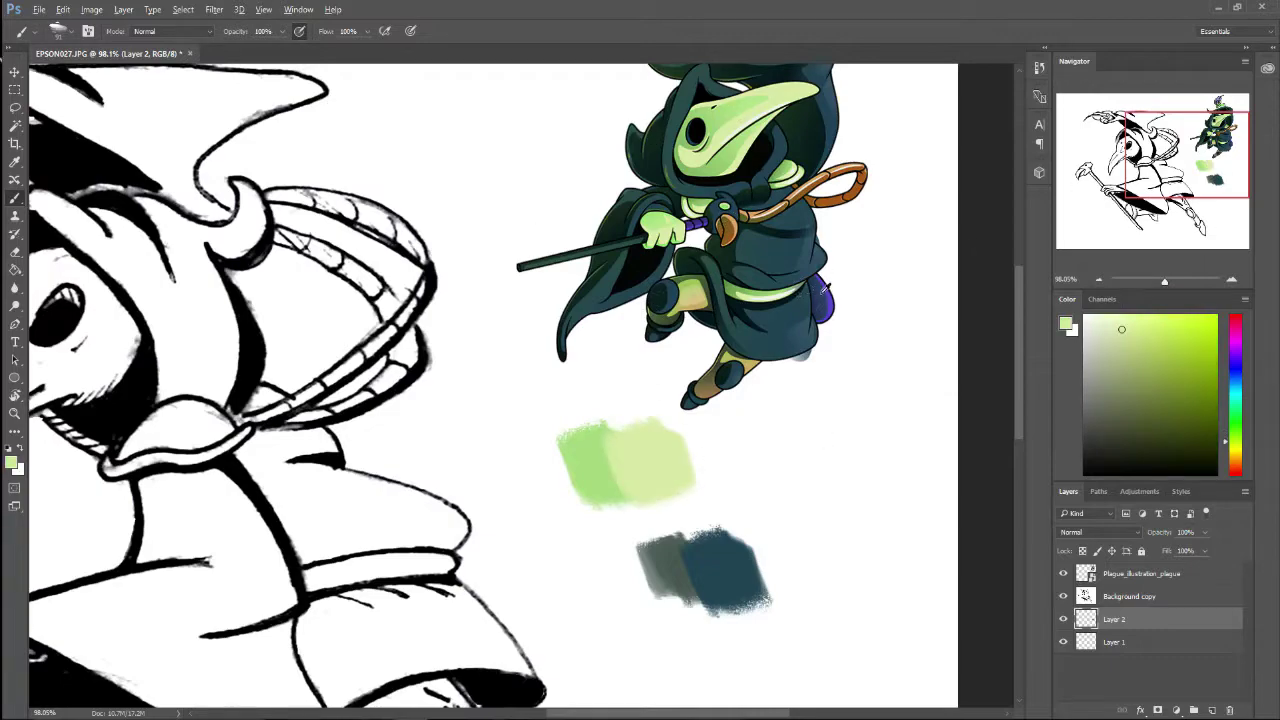
Step: Add a brown swatch sampled from the reference figure's leg and an orange-brown one sampled from its rope
alt+click(712, 364)
drag(815, 595, 865, 635)
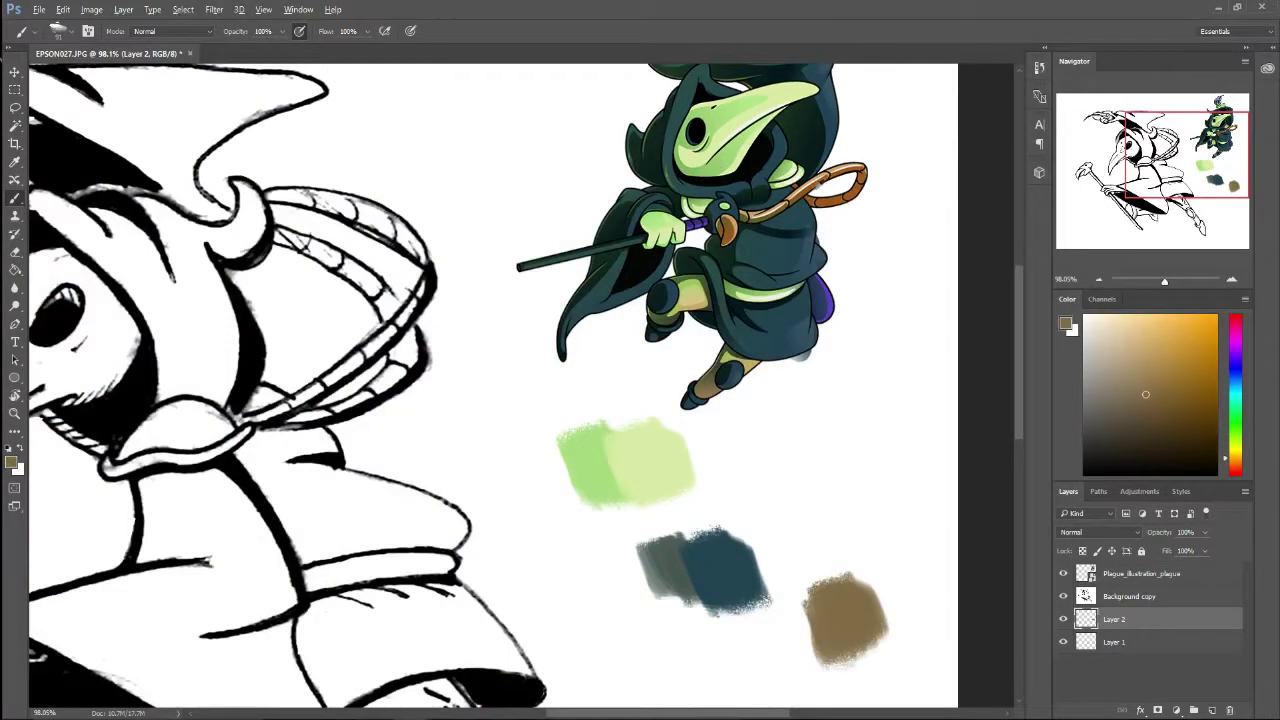
alt+click(815, 184)
mouse_move(785, 450)
mouse_down()
mouse_move(840, 520)
mouse_move(885, 455)
mouse_up()
Step: Sample the purple of the reference figure's pouch and paint a light purple swatch beside the figure
scroll(490, 385, up, 3)
scroll(490, 385, down, 1)
alt+click(822, 412)
drag(855, 500, 905, 445)
Step: Examine the whole line art alongside the coloured reference and the painted swatches
scroll(820, 400, down, 6)
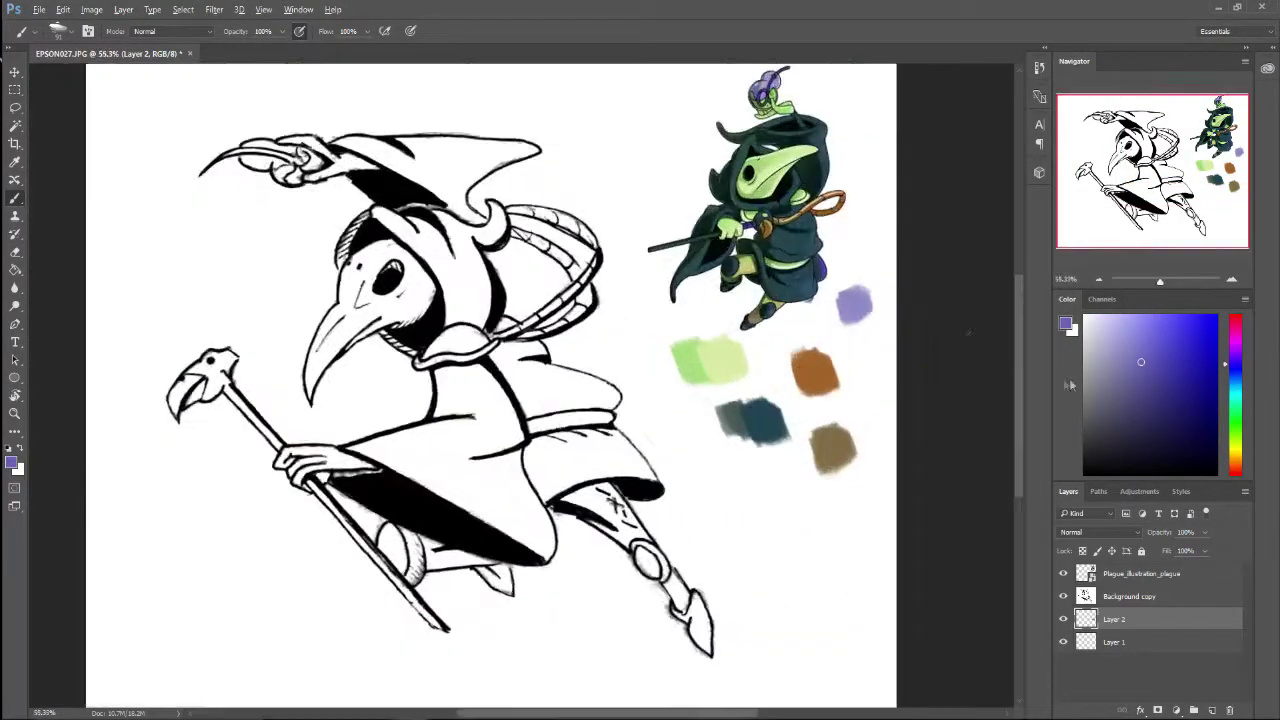
scroll(756, 410, up, 3)
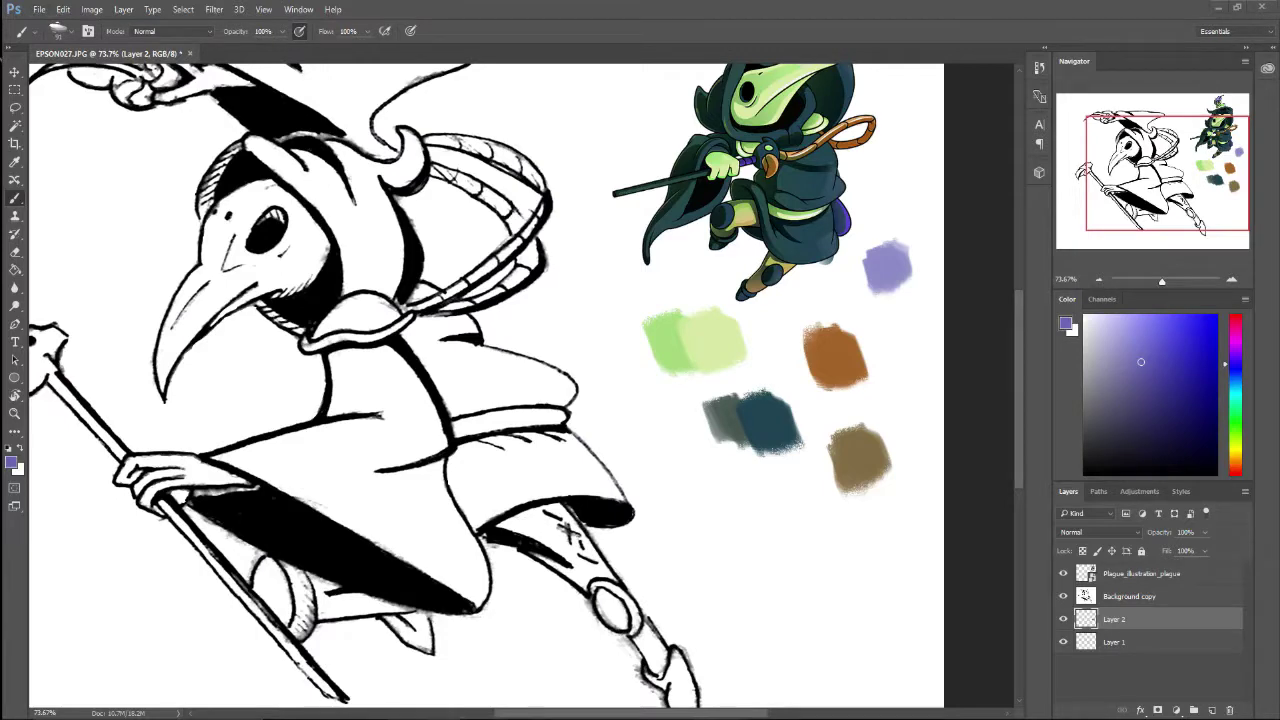
scroll(650, 385, down, 6)
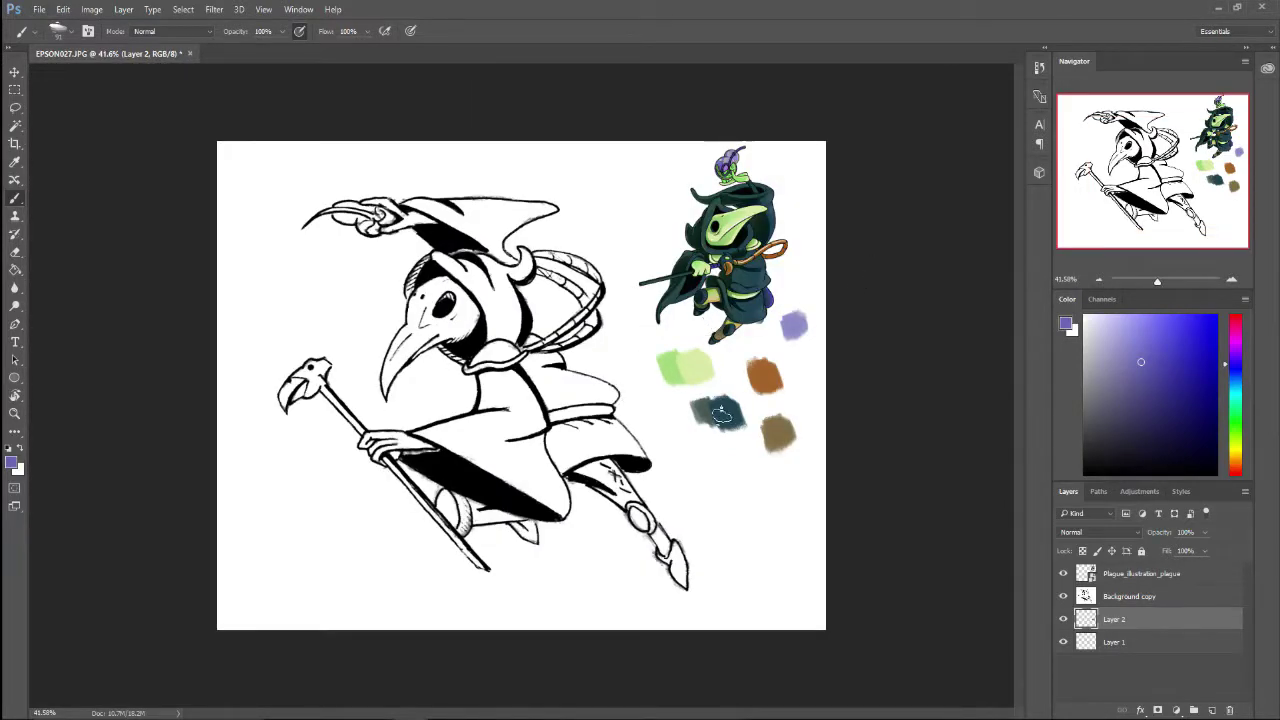
scroll(700, 366, up, 3)
scroll(706, 364, up, 2)
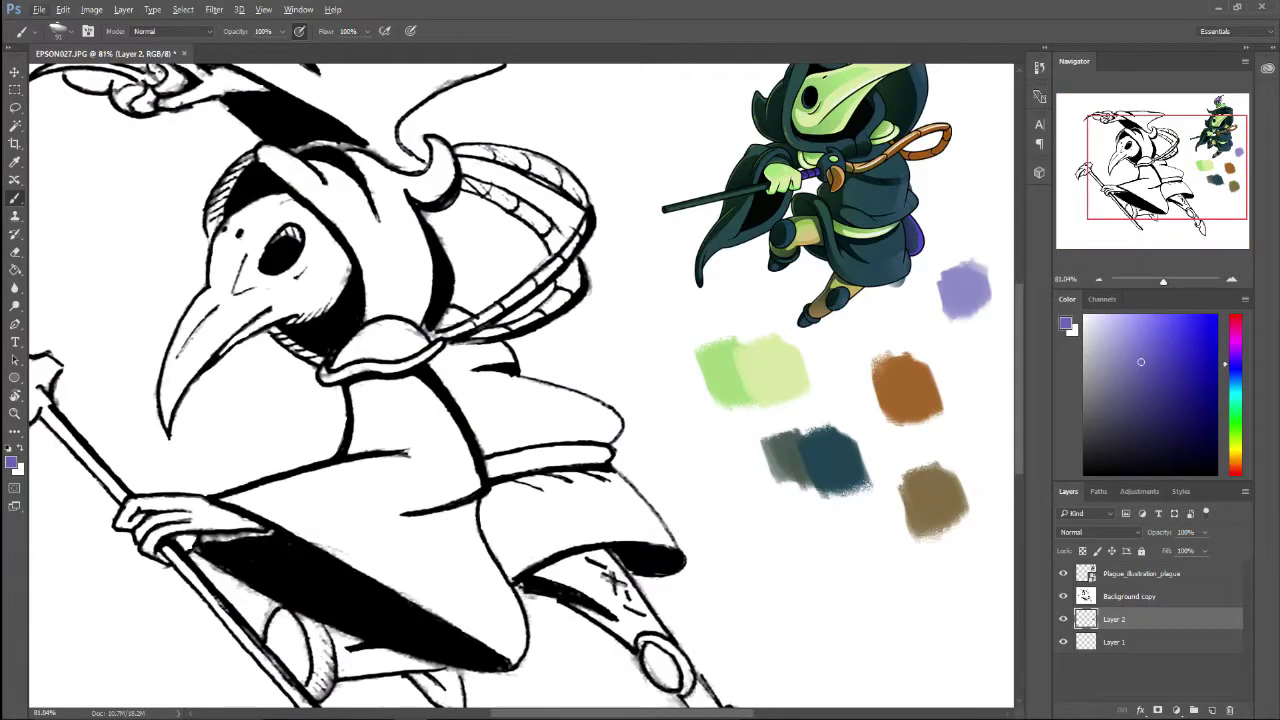
scroll(770, 372, up, 1)
scroll(761, 333, up, 3)
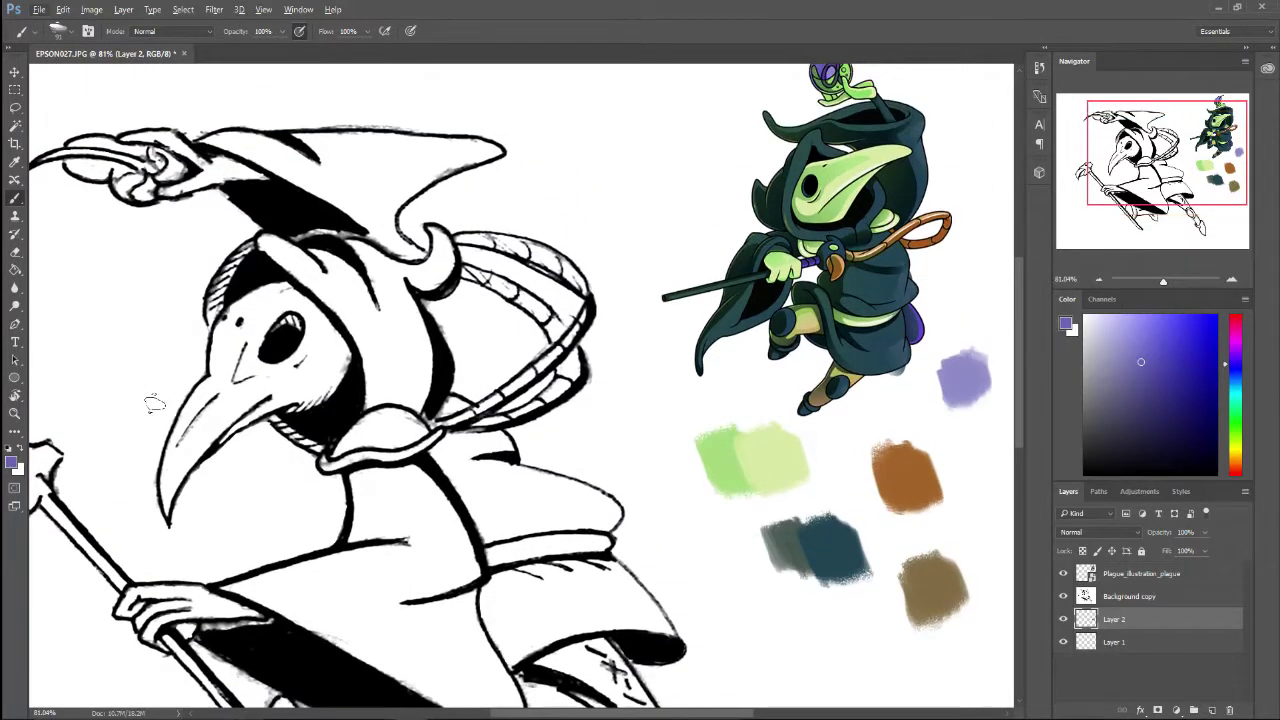
drag(600, 714, 572, 716)
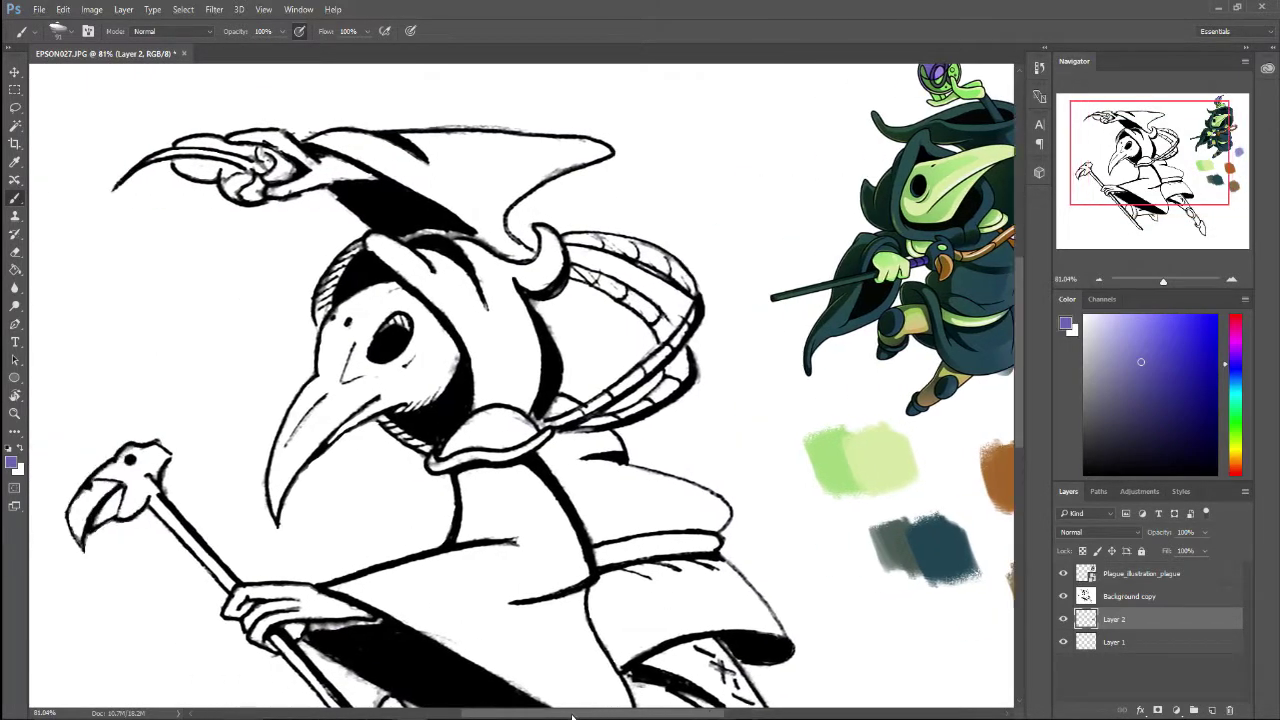
scroll(490, 420, down, 3)
scroll(454, 343, up, 2)
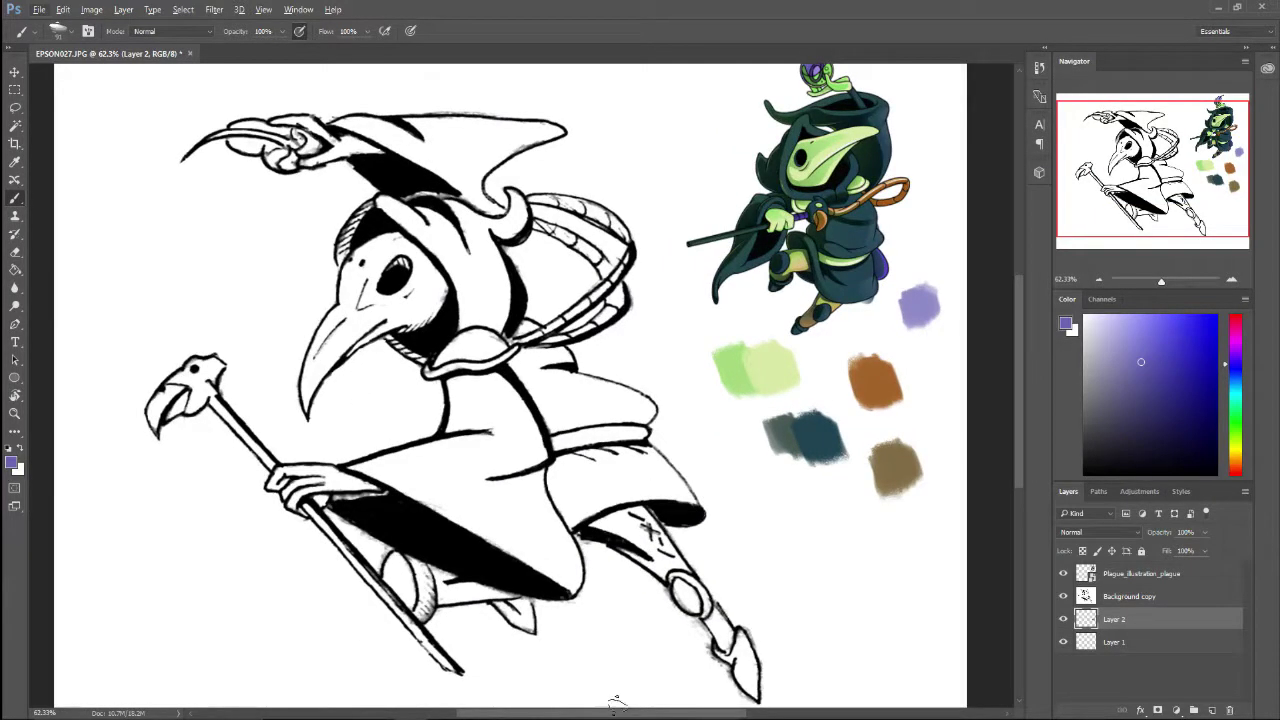
scroll(737, 400, right, 4)
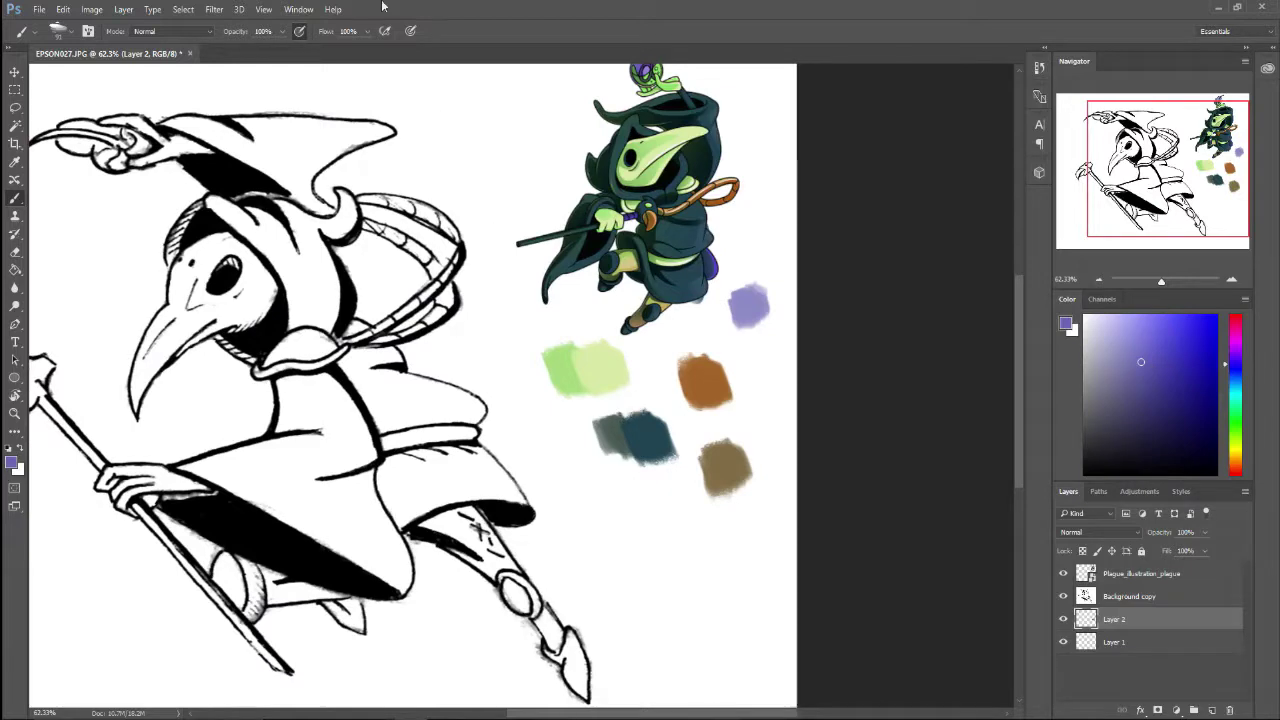
scroll(737, 373, up, 2)
scroll(578, 357, down, 2)
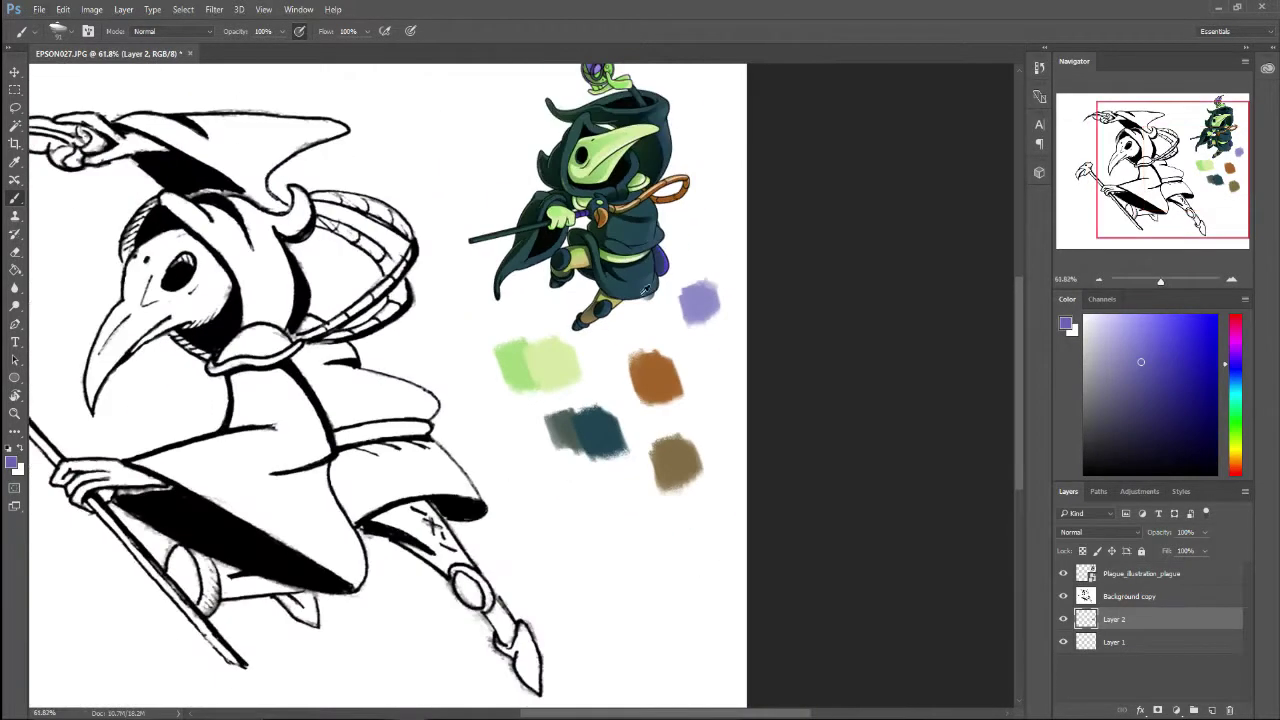
scroll(560, 350, up, 2)
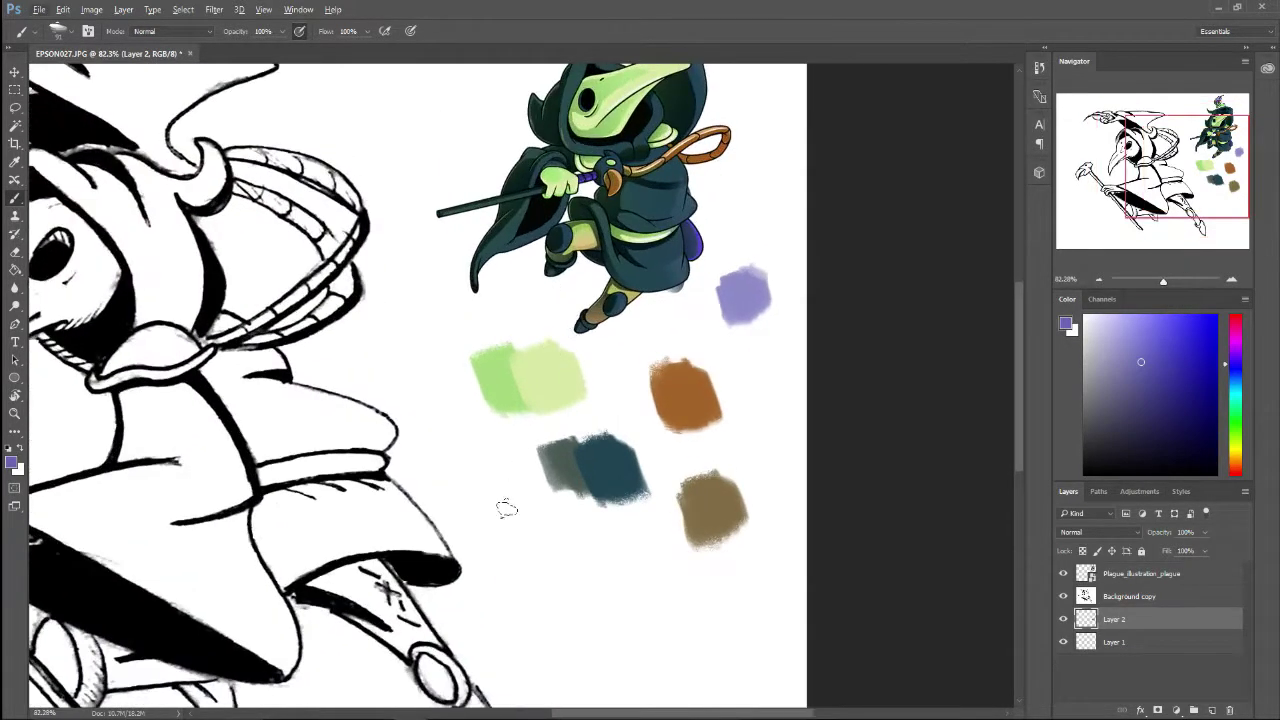
Step: Pick up the pale green swatch as the foreground colour
alt+click(556, 366)
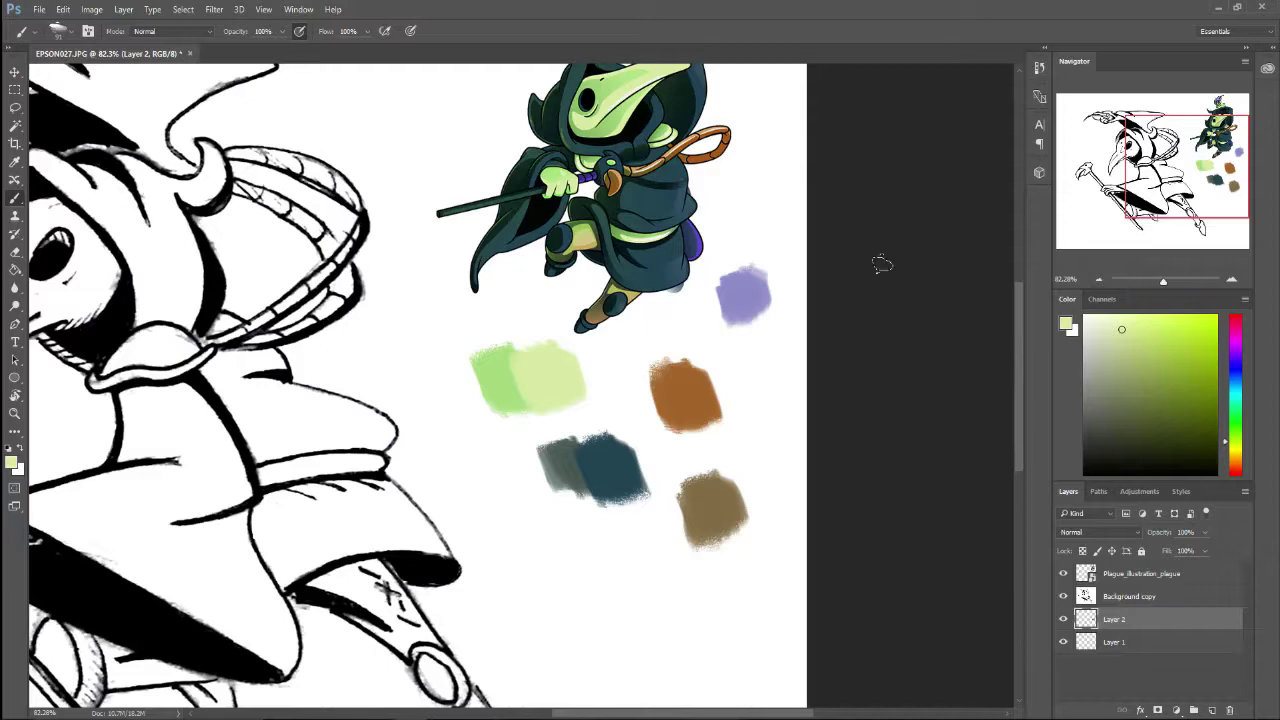
scroll(561, 409, down, 2)
scroll(840, 325, up, 1)
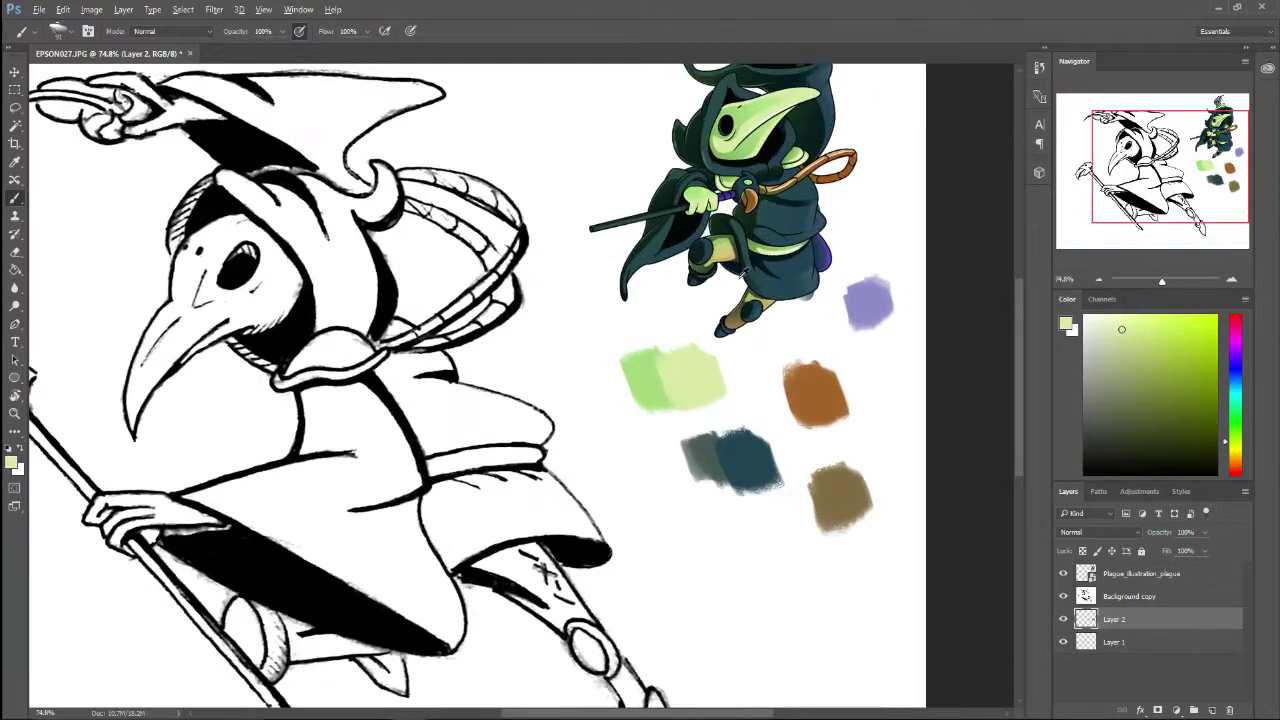
scroll(820, 366, up, 1)
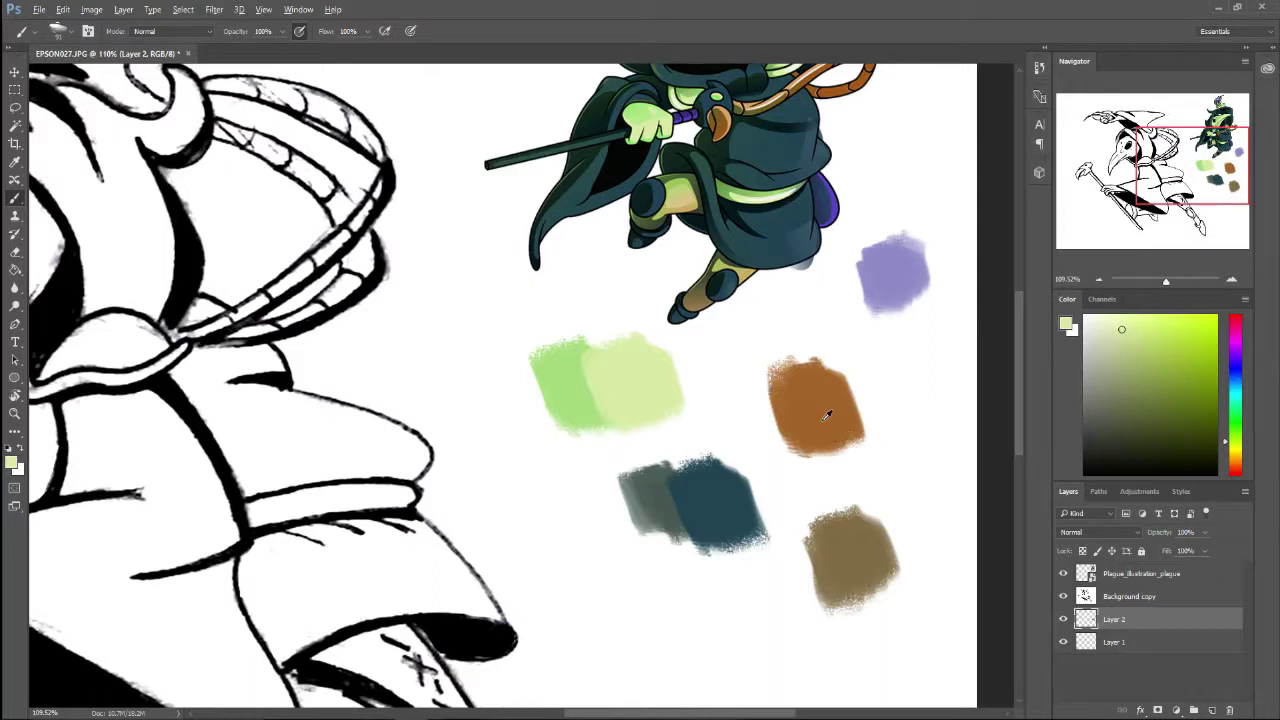
Step: Sample the orange-brown swatch, darken the colour to a deep brown and paint a shadow swatch over its edge
alt+click(827, 414)
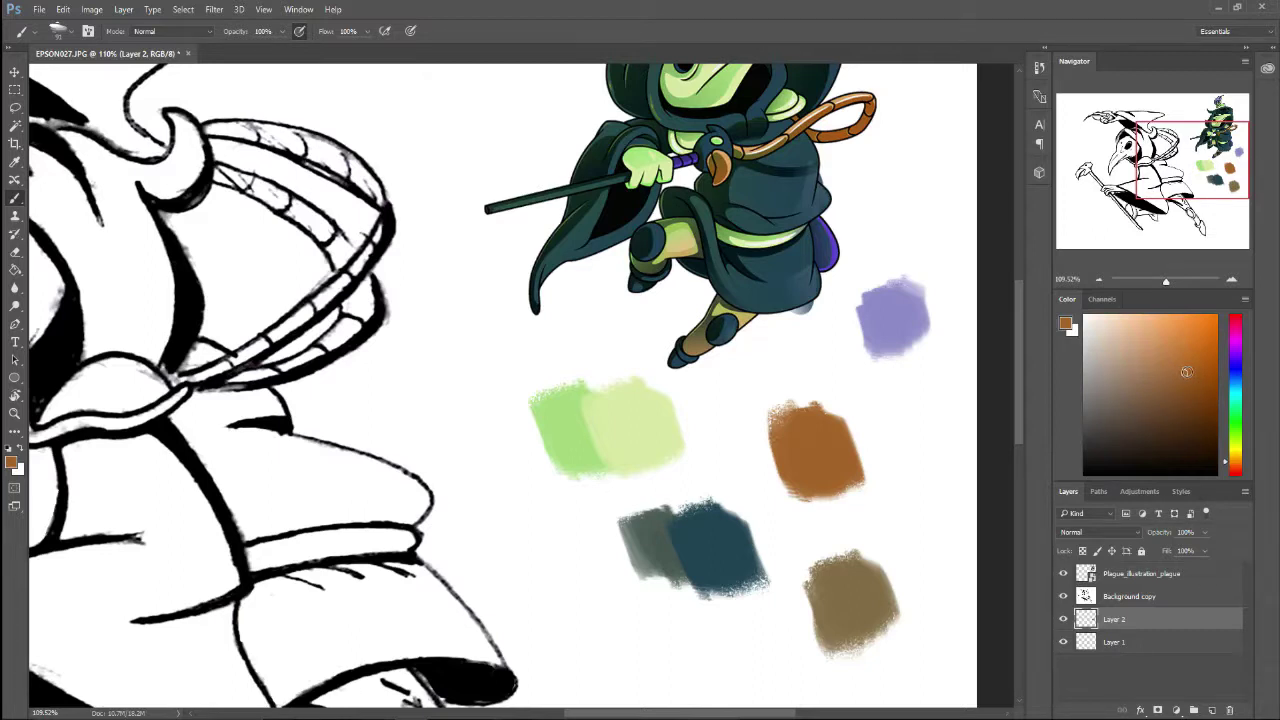
drag(1185, 372, 1185, 426)
drag(815, 445, 905, 440)
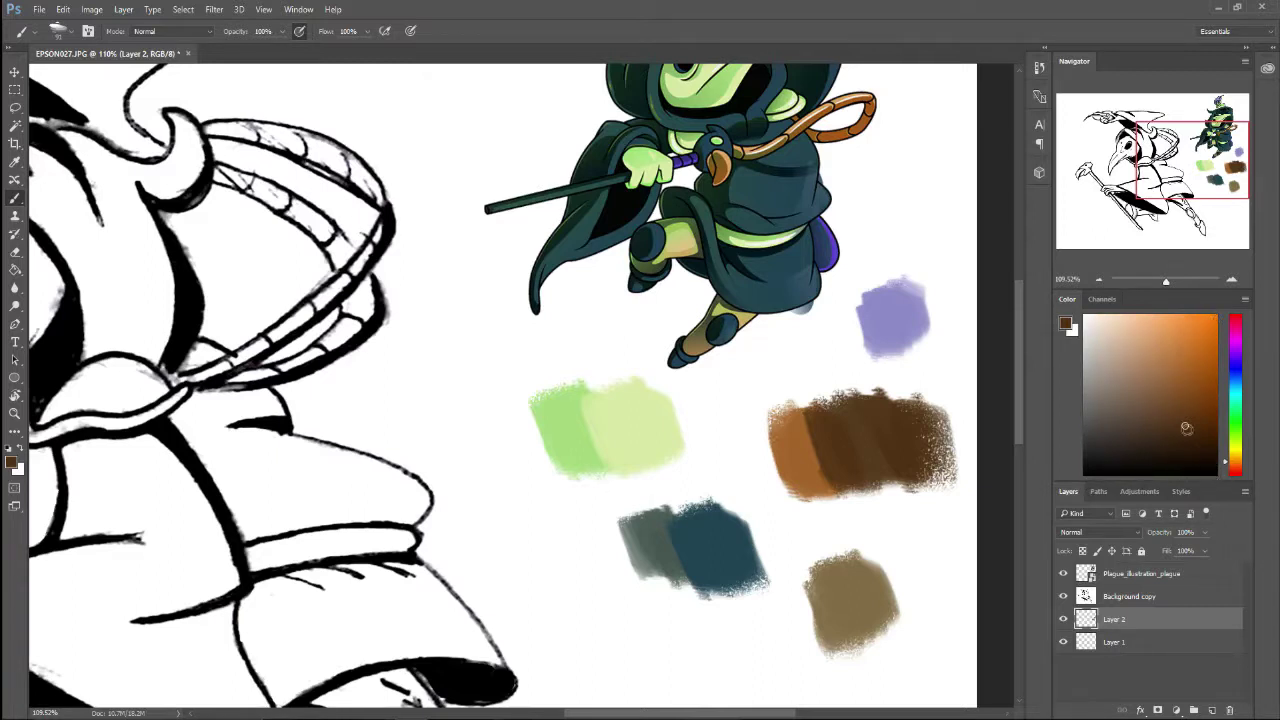
Step: Undo the deep brown swatch, sample the orange-brown, shift it to a darker reddish brown and paint a shadow swatch over its edge
key(d)
click(1184, 404)
key(ctrl+z)
alt+click(822, 446)
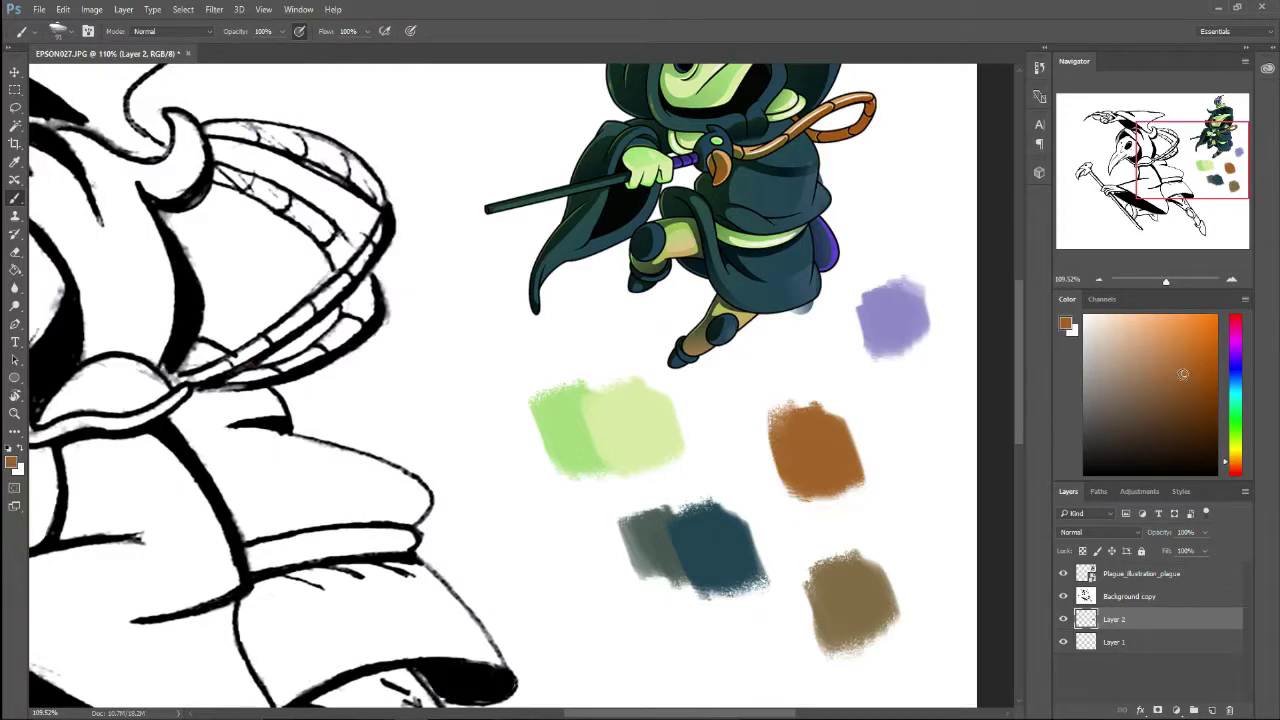
drag(1183, 375, 1208, 395)
mouse_move(851, 502)
mouse_down()
mouse_move(807, 399)
mouse_move(855, 409)
mouse_move(842, 459)
mouse_move(805, 397)
mouse_up()
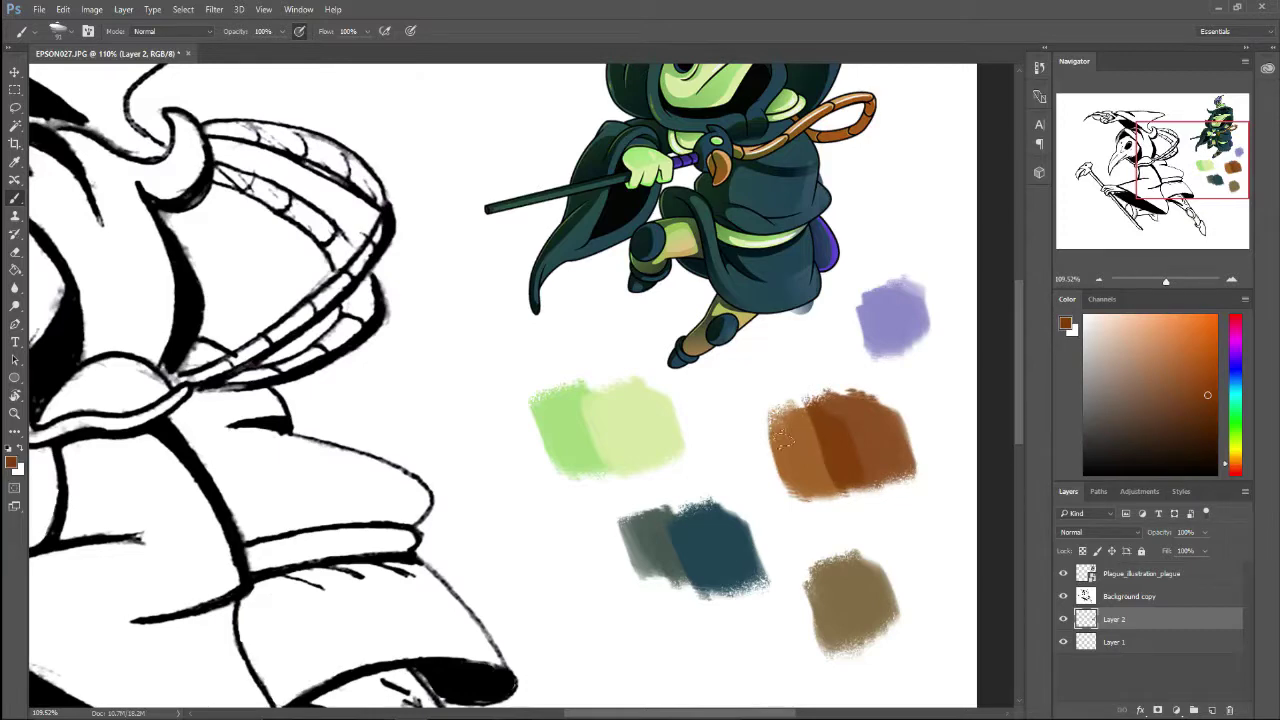
Step: Sample the orange-brown and reddish-brown swatches in turn to compare their hue and brightness
alt+click(800, 445)
alt+click(908, 441)
alt+click(815, 450)
alt+click(886, 430)
click(1188, 391)
Step: Sample the pale green swatch, shift it to a lighter, yellower tone and paint a highlight swatch over its edge
alt+click(652, 421)
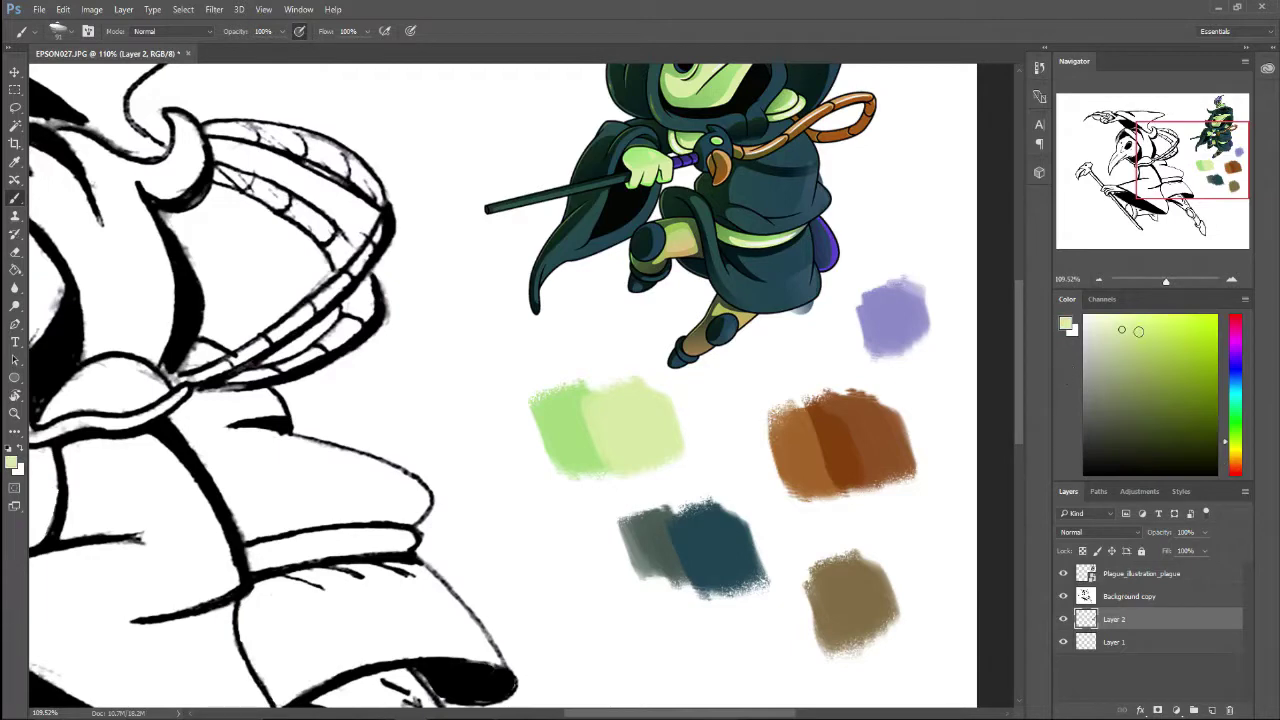
mouse_move(1112, 326)
mouse_down()
mouse_move(1104, 318)
mouse_move(1126, 338)
mouse_move(1100, 286)
mouse_move(1138, 310)
mouse_move(1118, 324)
mouse_up()
alt+click(647, 412)
click(1229, 451)
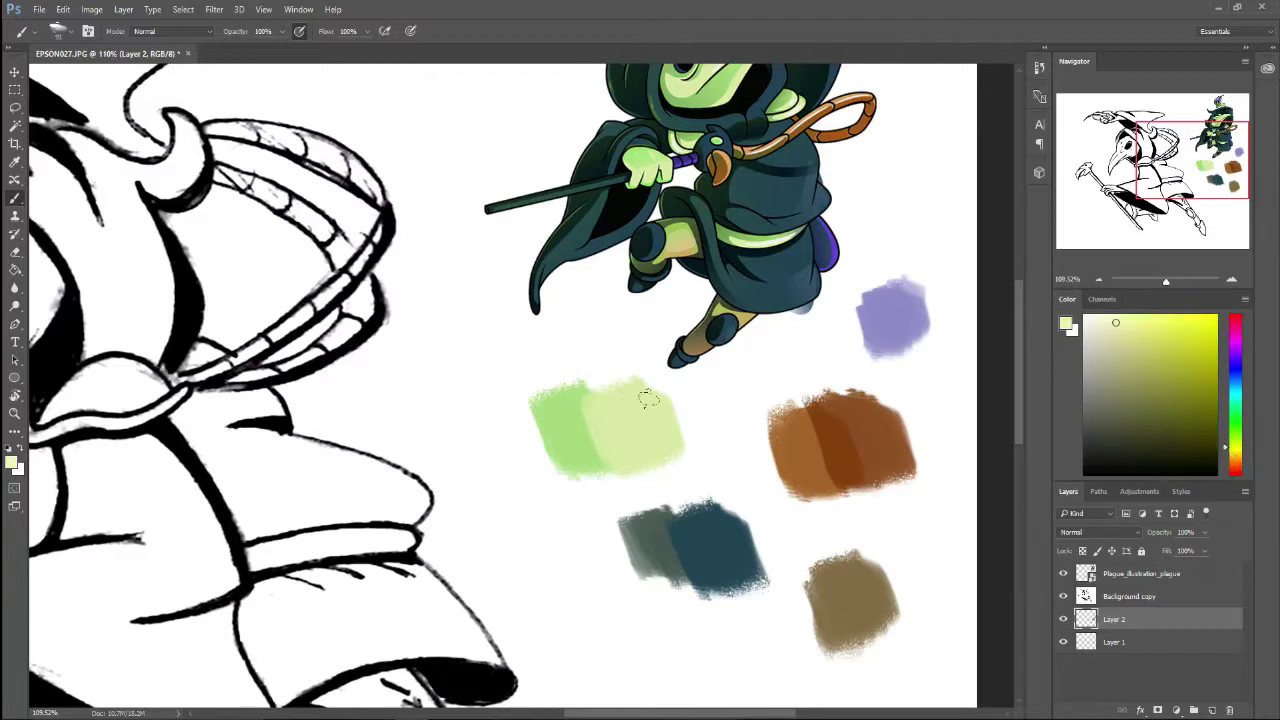
mouse_move(628, 376)
mouse_down()
mouse_move(645, 420)
mouse_move(695, 415)
mouse_up()
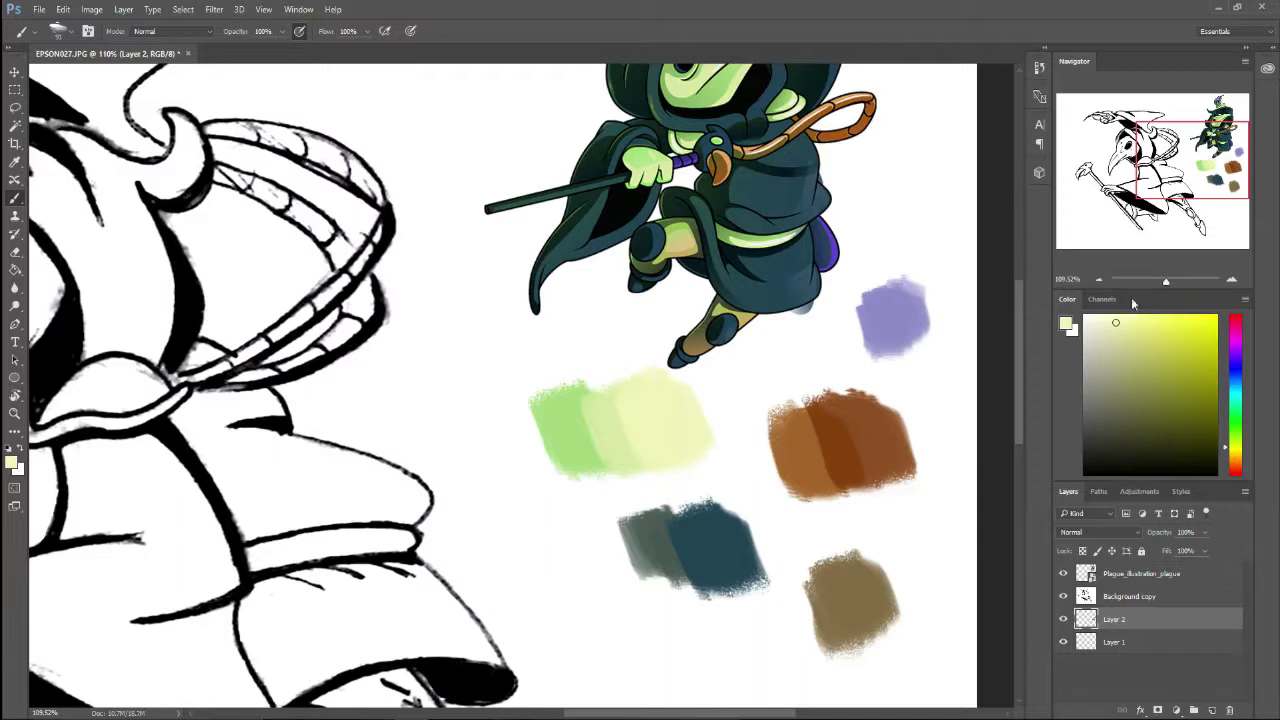
key(ctrl+z)
drag(1127, 333, 1112, 318)
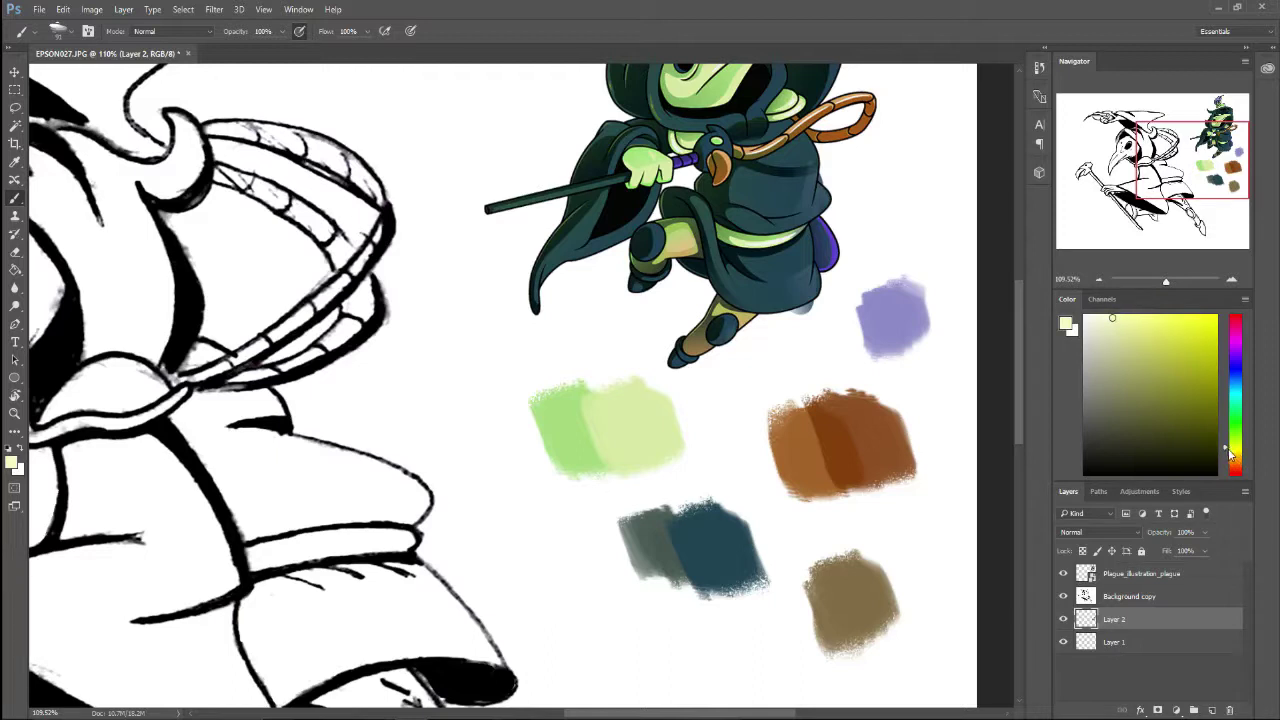
mouse_move(635, 385)
mouse_down()
mouse_move(661, 417)
mouse_move(642, 373)
mouse_up()
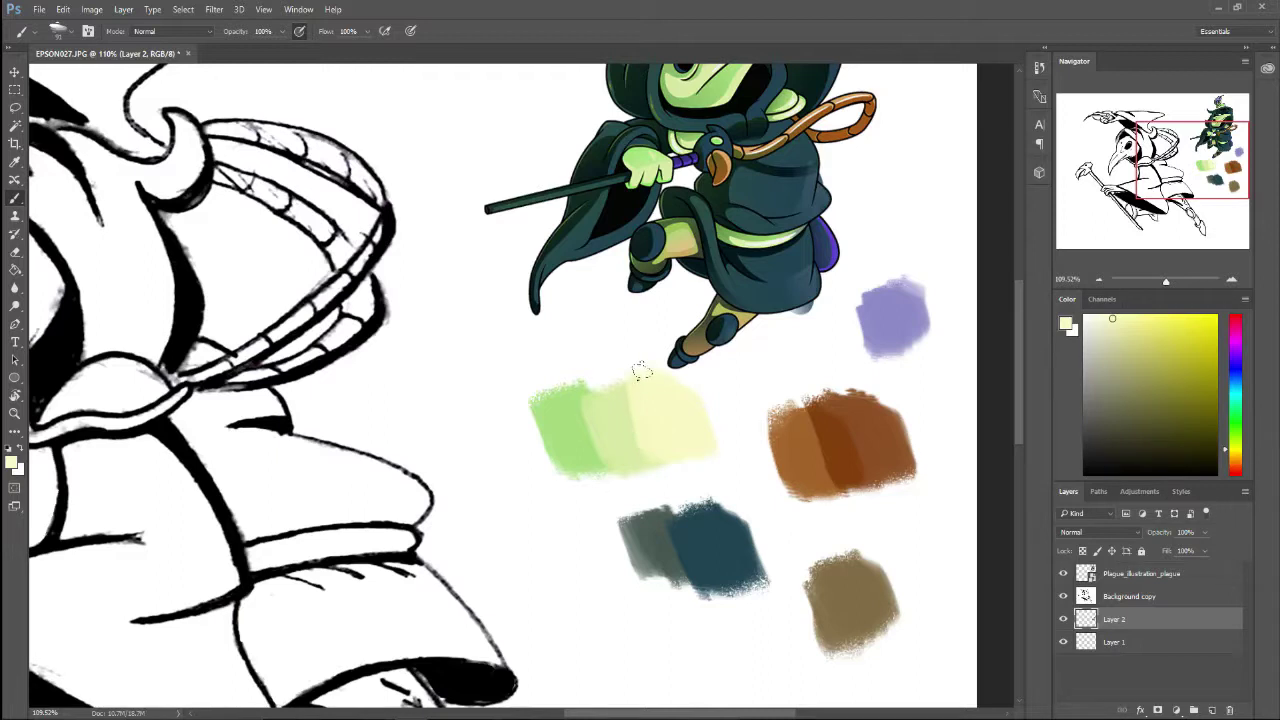
Step: Try a slightly cooler green swatch extending from the outer edge of the mid-green swatch
alt+click(574, 430)
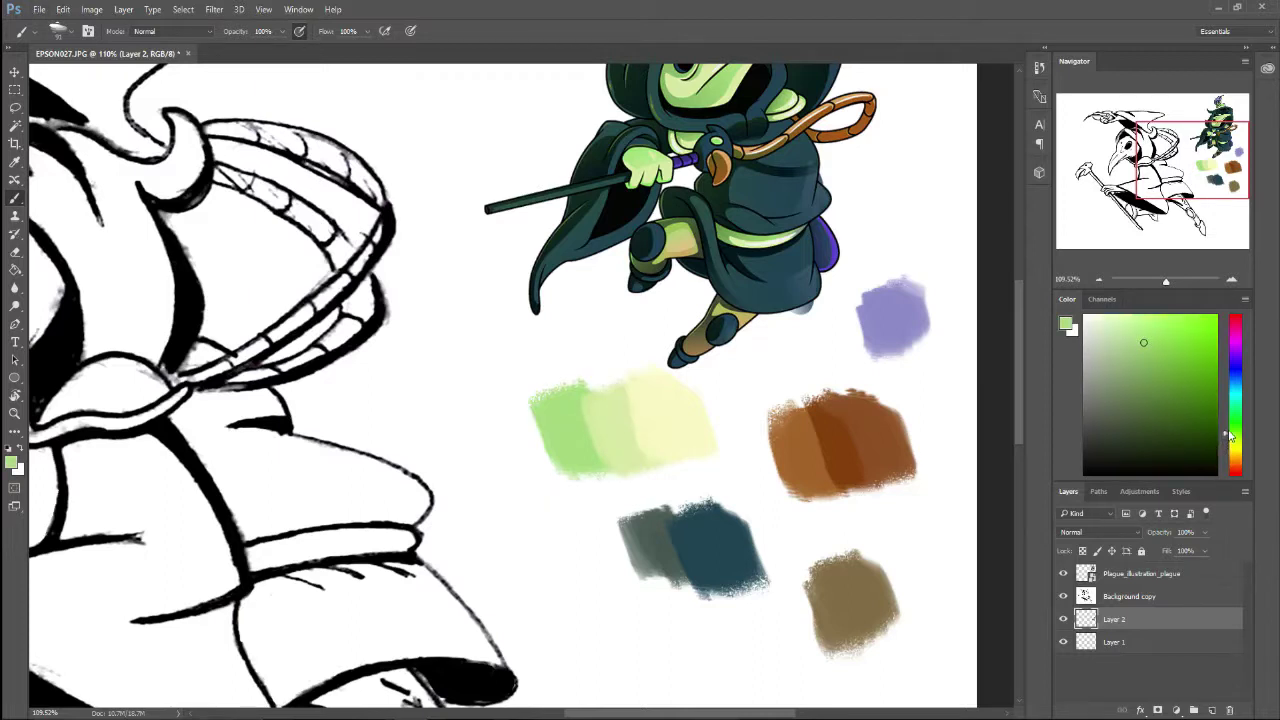
click(1230, 430)
drag(565, 455, 457, 400)
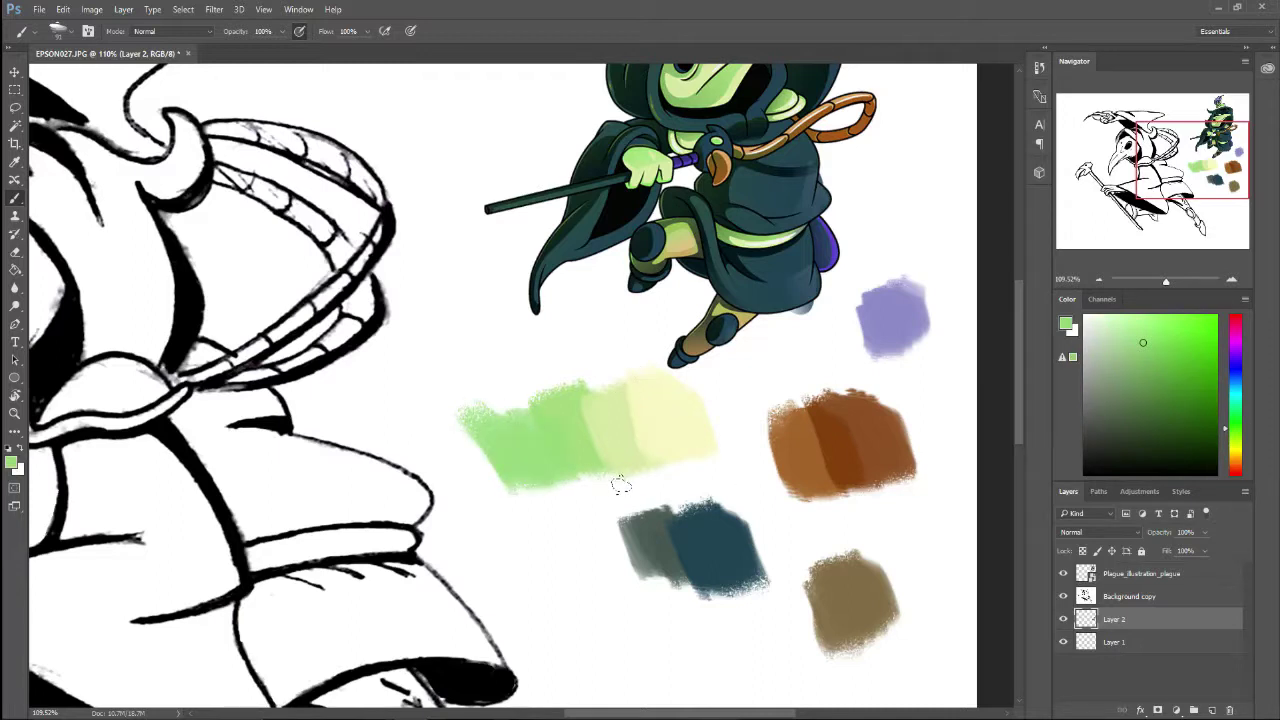
key(ctrl+z)
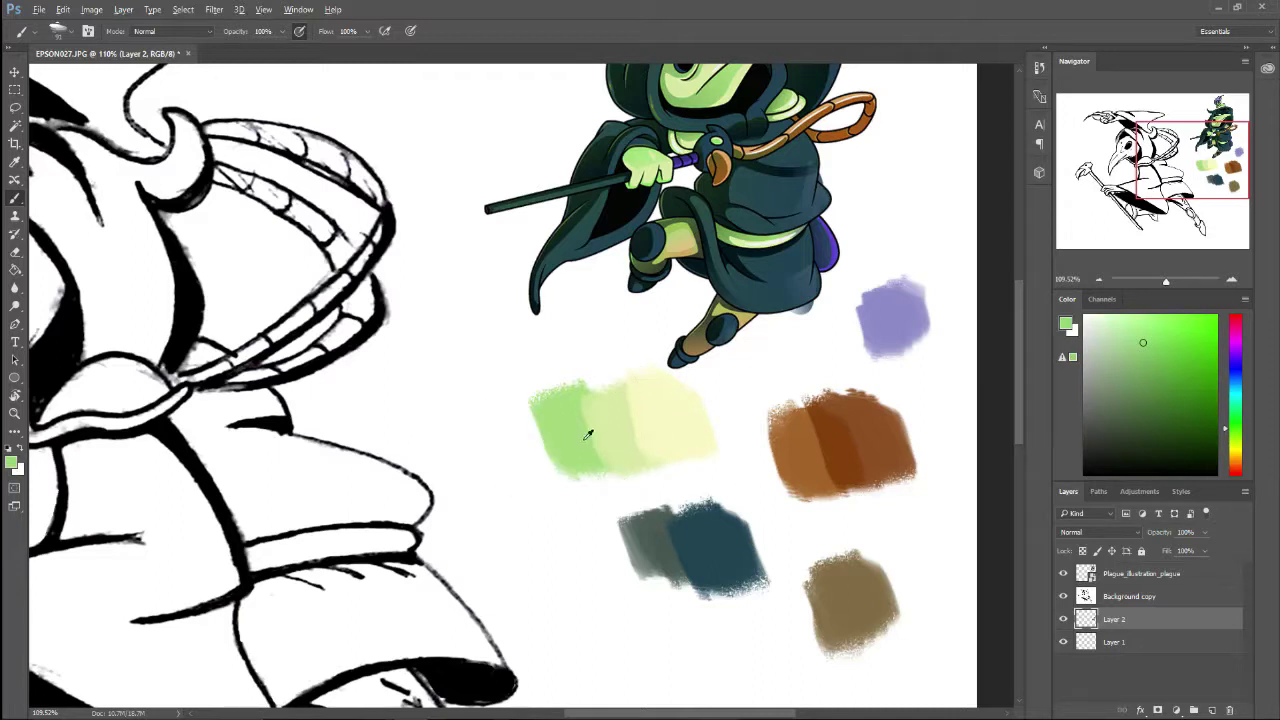
alt+click(575, 425)
alt+click(607, 426)
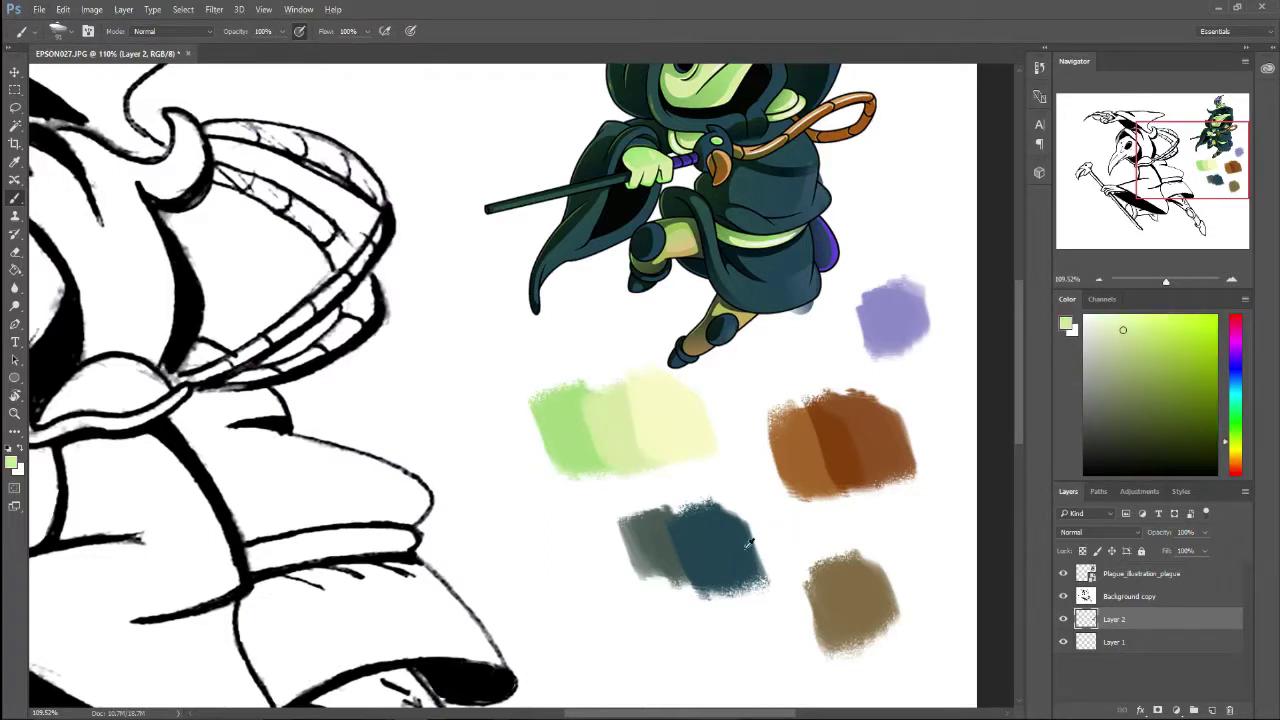
Step: Try a separate teal swatch sampled from the reference figure's robe, between the line art and the grey-green swatch
alt+click(658, 532)
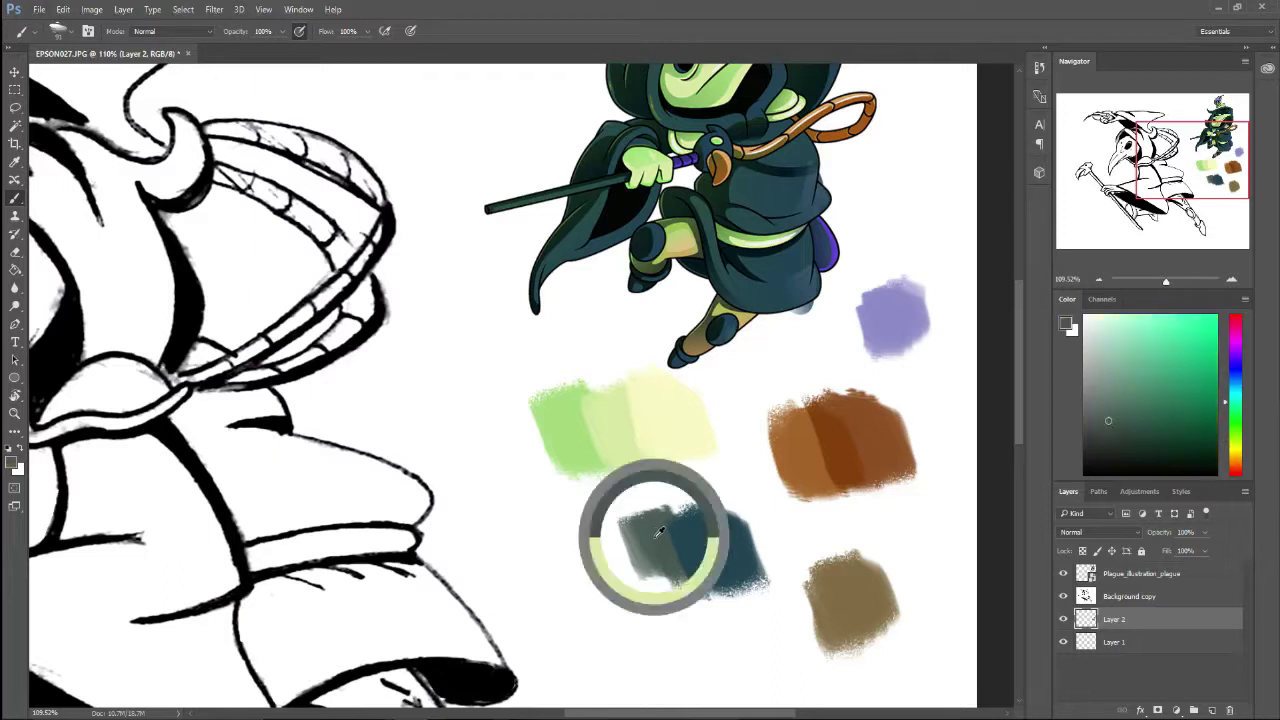
alt+click(774, 178)
drag(500, 625, 535, 515)
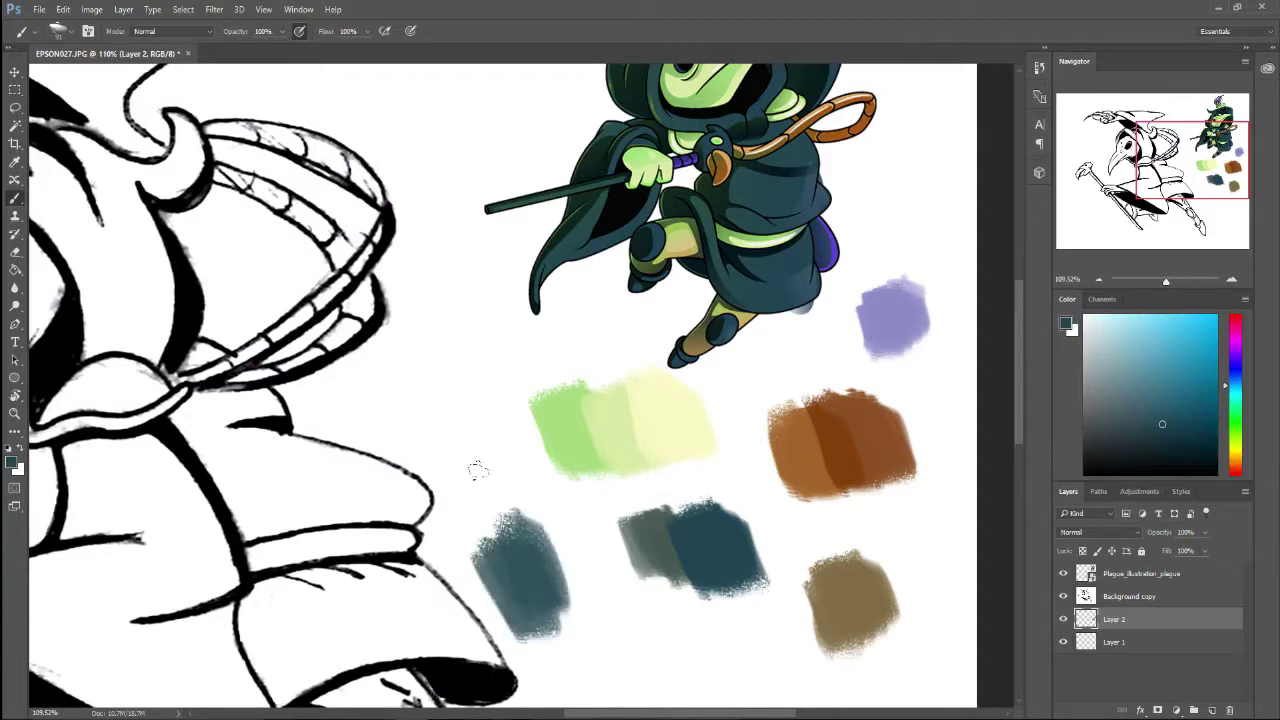
Step: Sample the robe's dark green shadow, paint it over the grey-green swatch and erase the test swatches overlapping the line art
alt+click(712, 192)
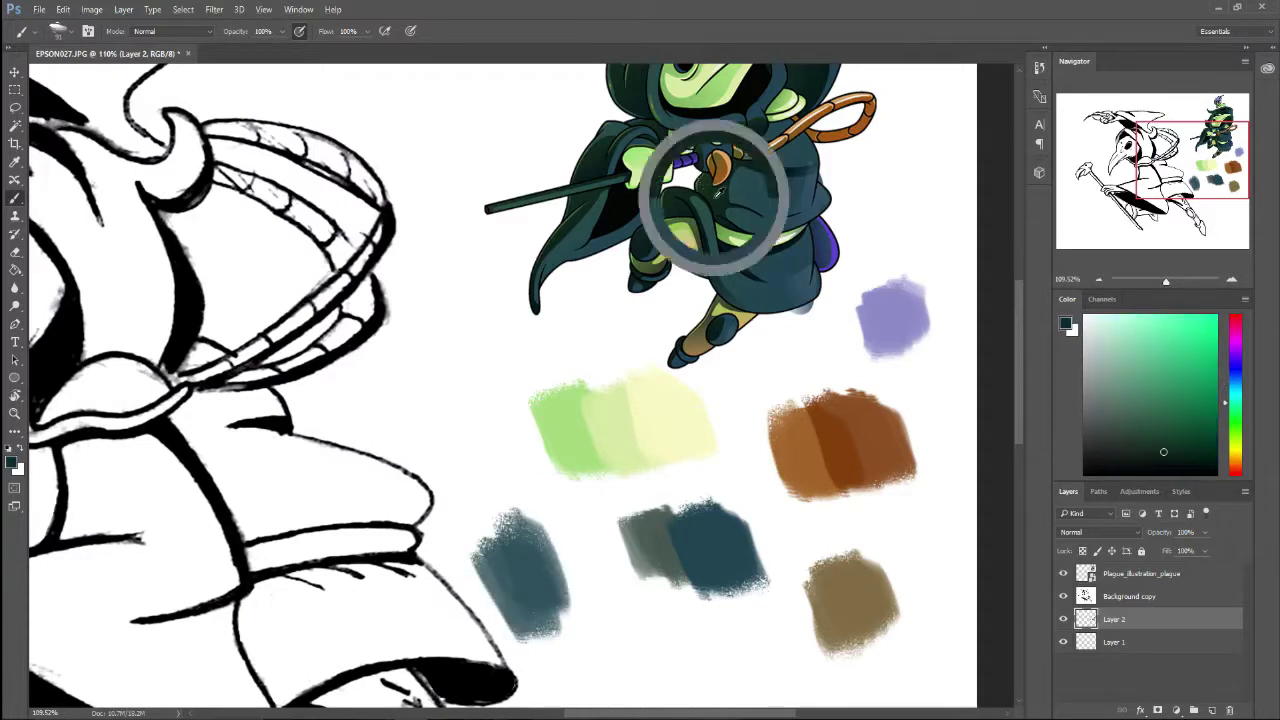
mouse_move(500, 630)
mouse_down()
mouse_move(460, 570)
mouse_move(440, 640)
mouse_move(420, 560)
mouse_up()
mouse_move(624, 580)
mouse_down()
mouse_move(690, 520)
mouse_move(620, 500)
mouse_up()
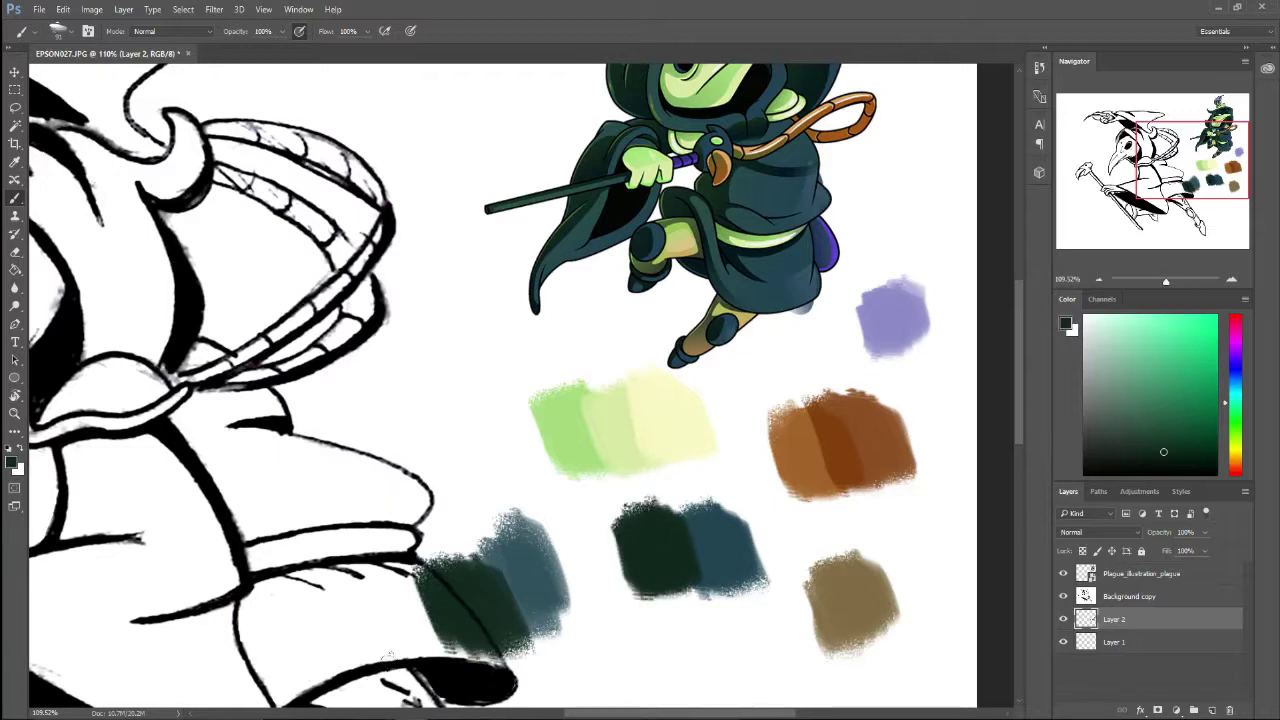
key(e)
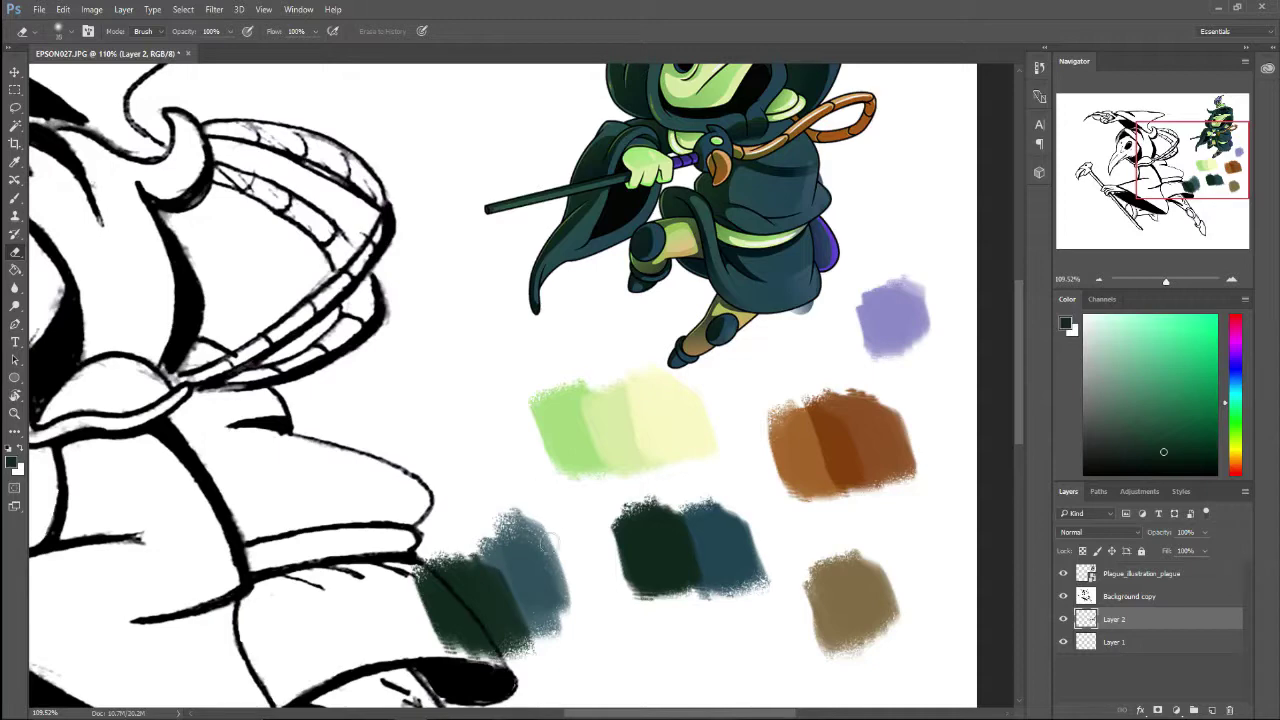
mouse_move(558, 520)
mouse_down()
mouse_move(573, 601)
mouse_move(499, 502)
mouse_move(548, 636)
mouse_move(506, 611)
mouse_move(486, 656)
mouse_move(417, 578)
mouse_up()
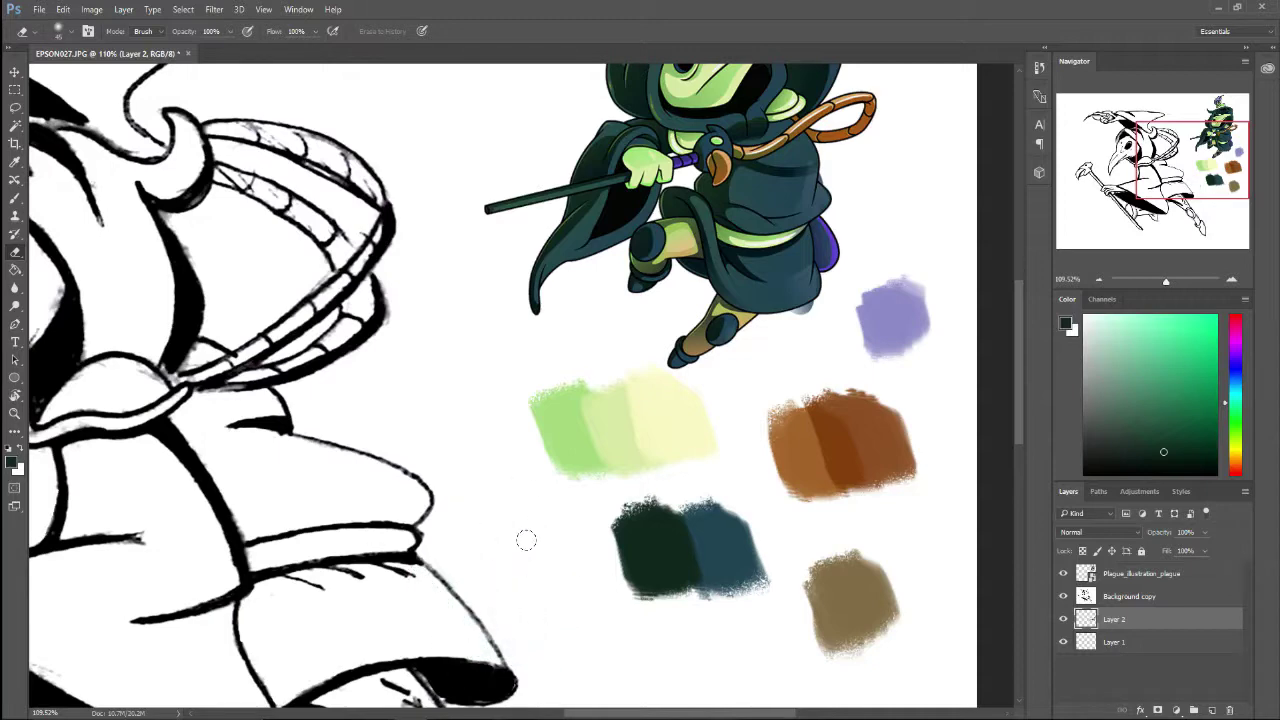
key(b)
Step: Try a fully saturated bright cyan derived from the teal swatch with broad strokes across the canvas
alt+click(735, 538)
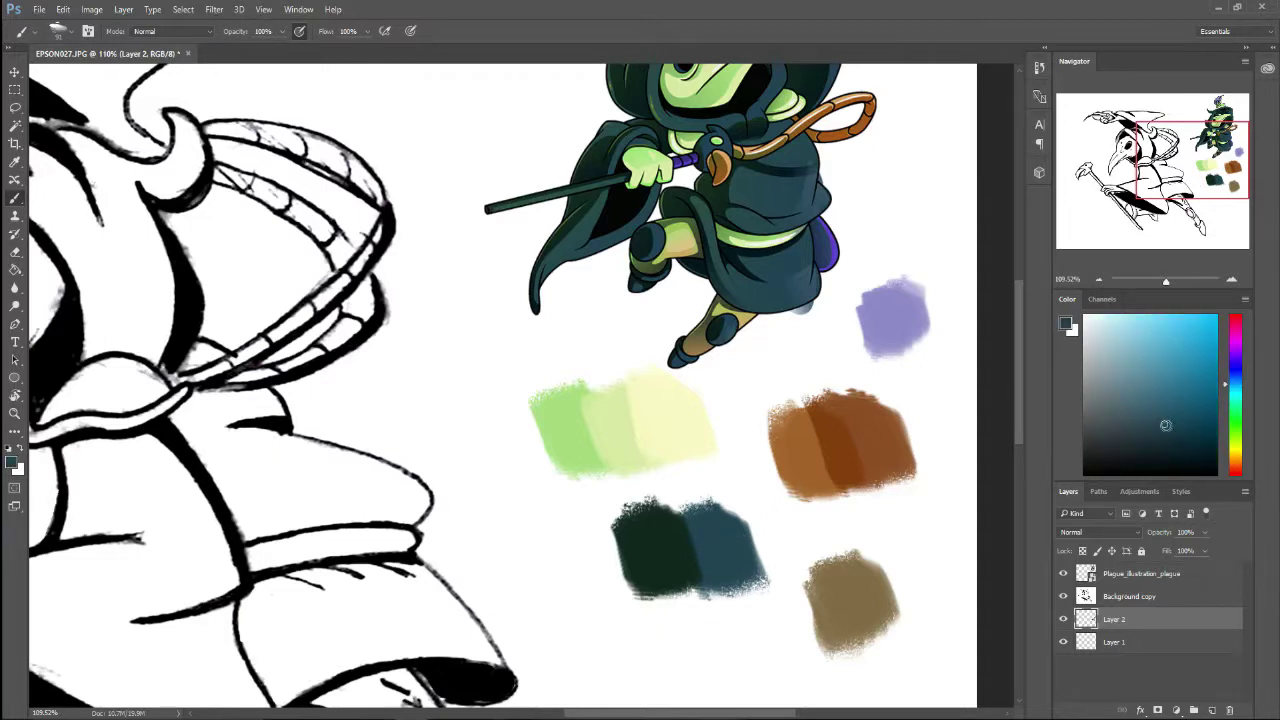
click(1141, 402)
click(1138, 399)
drag(1134, 398, 1195, 324)
scroll(767, 246, down, 2)
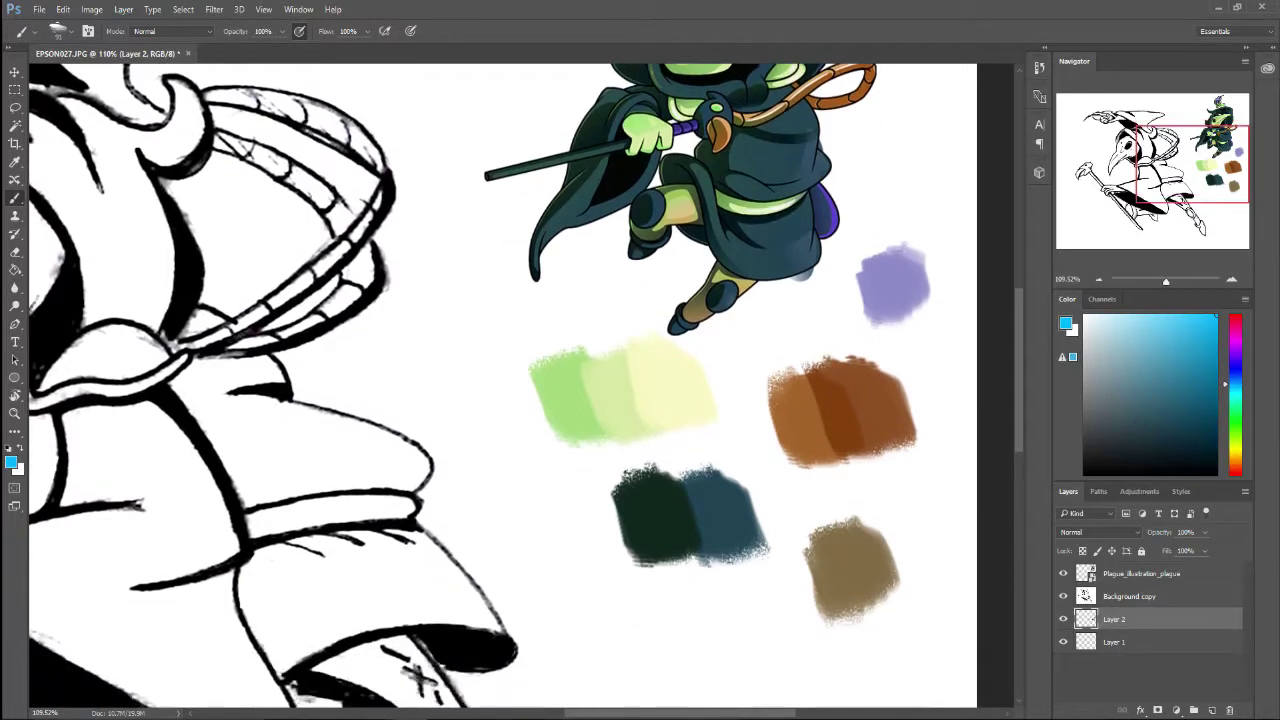
mouse_move(440, 495)
mouse_down()
mouse_move(565, 600)
mouse_move(495, 305)
mouse_up()
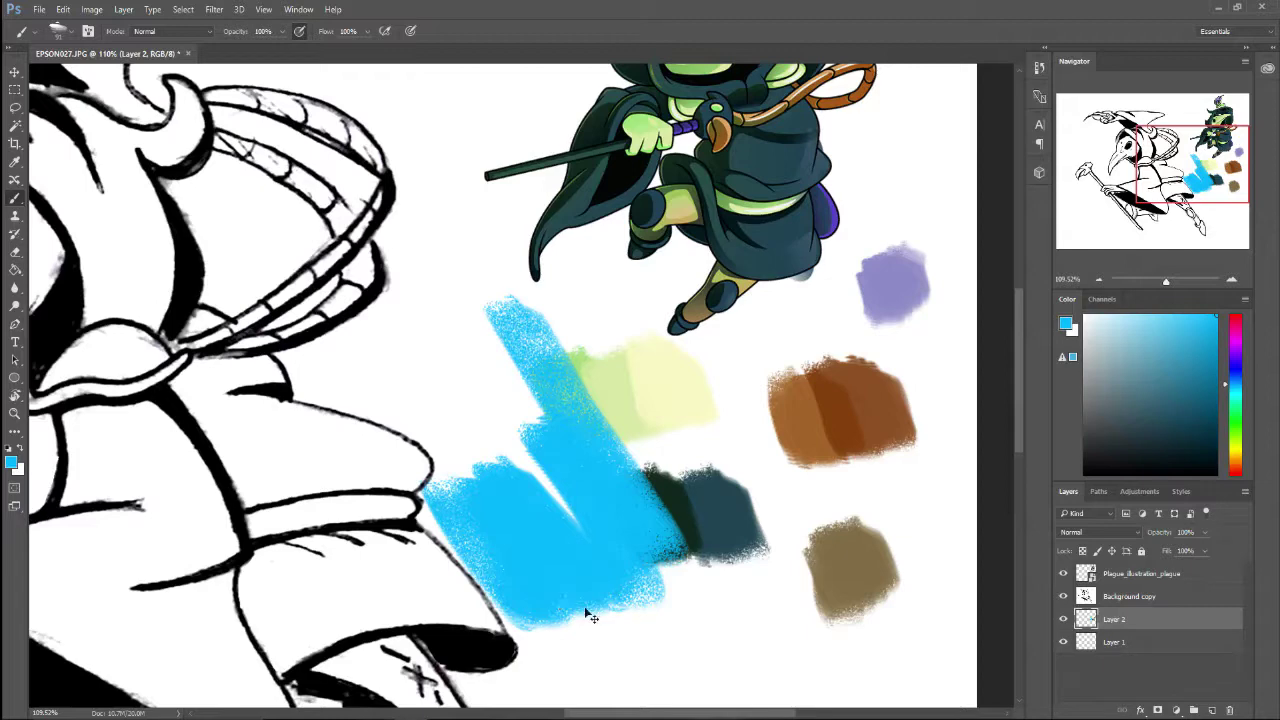
key(ctrl+z)
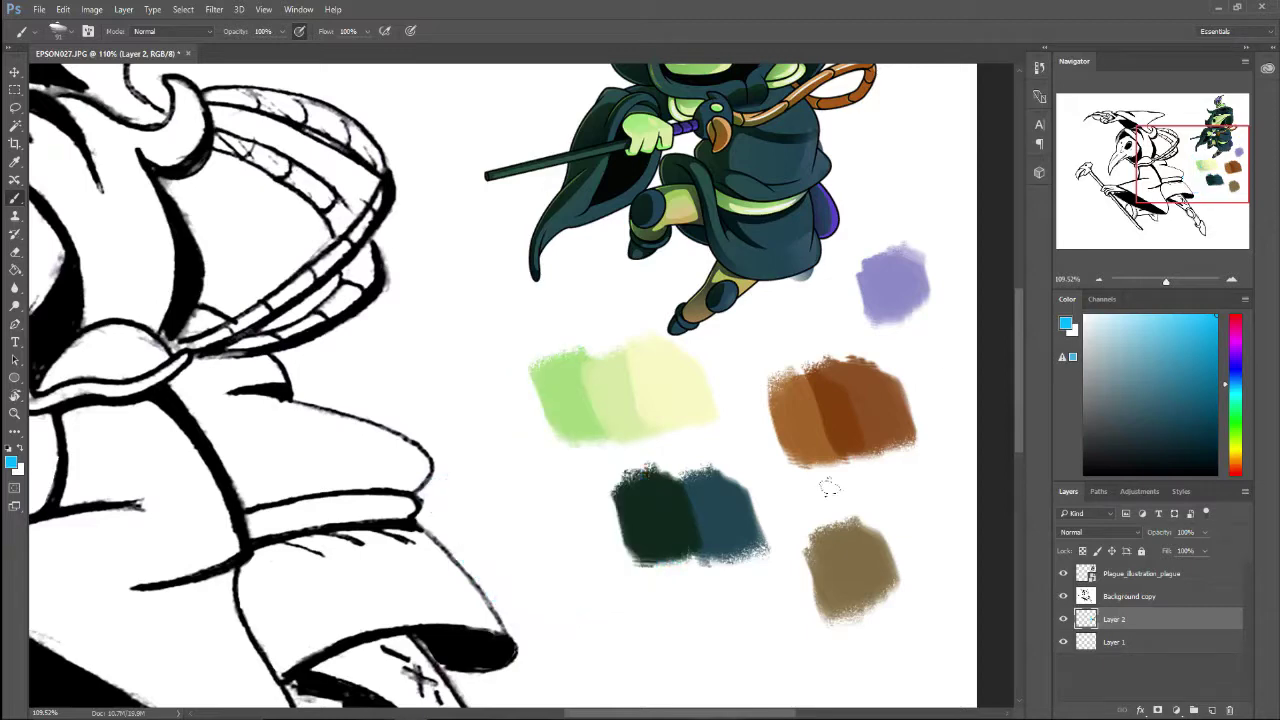
Step: Try a very pale blue highlight derived from the teal swatch, painted over that swatch's outer edge
alt+click(722, 508)
mouse_move(1173, 434)
mouse_down()
mouse_move(1140, 408)
mouse_move(1112, 335)
mouse_up()
drag(440, 575, 446, 427)
key(ctrl+z)
mouse_move(740, 470)
mouse_down()
mouse_move(760, 550)
mouse_move(706, 431)
mouse_up()
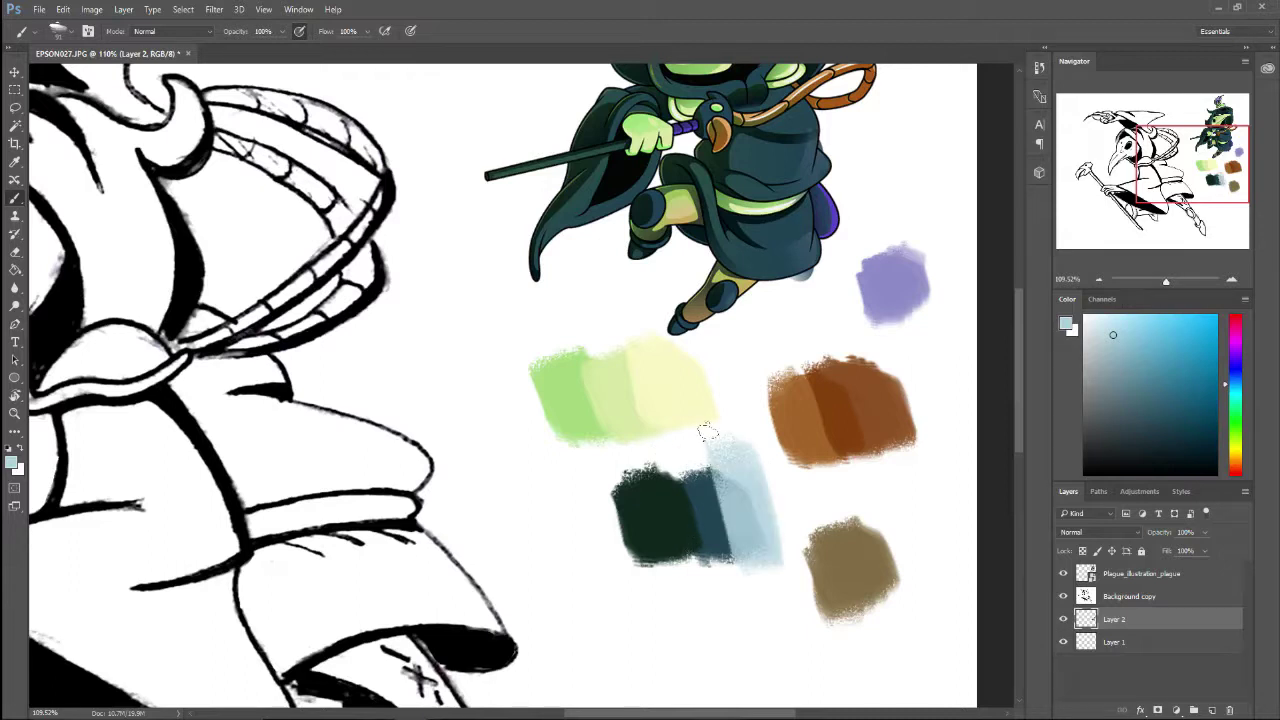
key(ctrl+z)
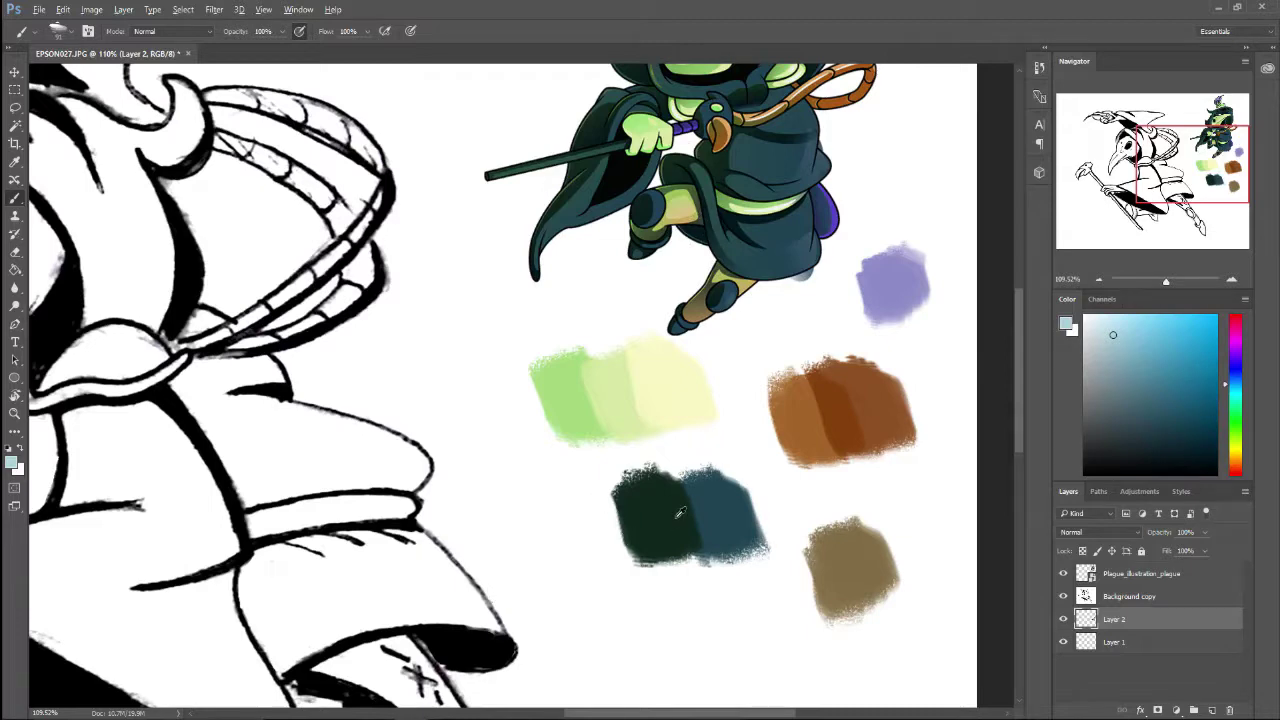
Step: Sample the teal swatch, lighten it to a muted grey-blue and paint a highlight swatch over its outer edge
alt+click(731, 521)
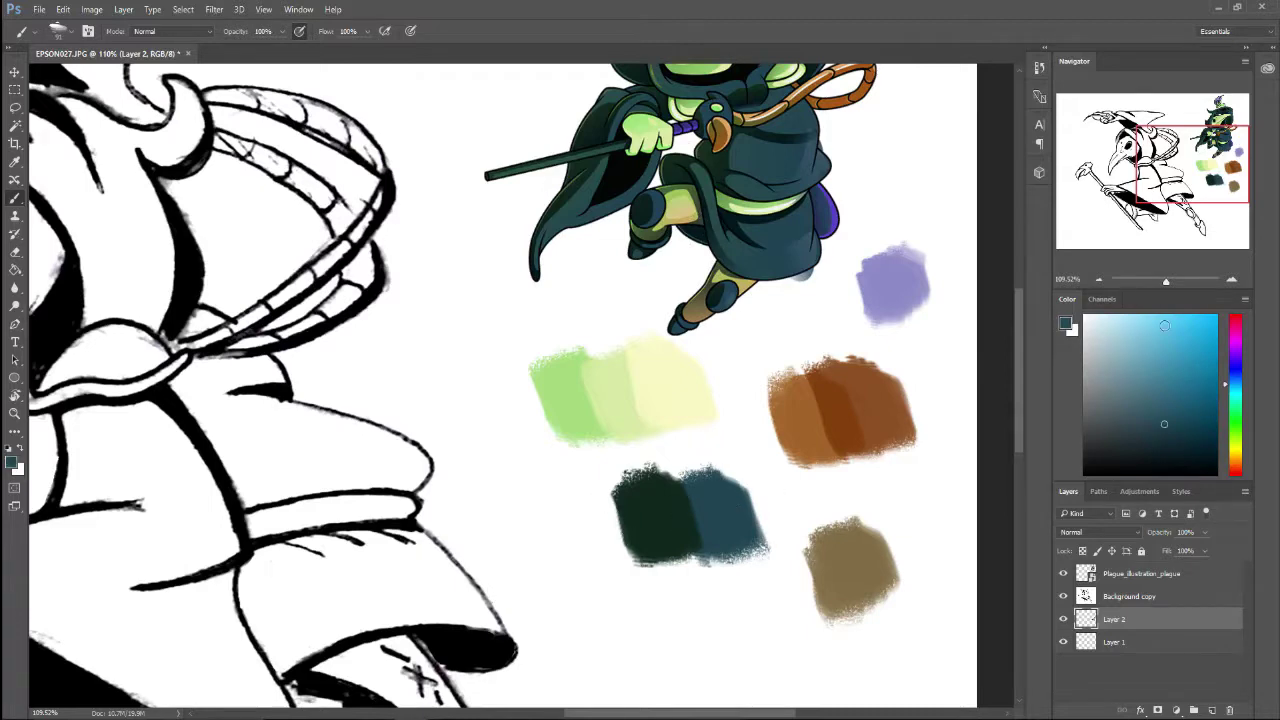
click(1128, 384)
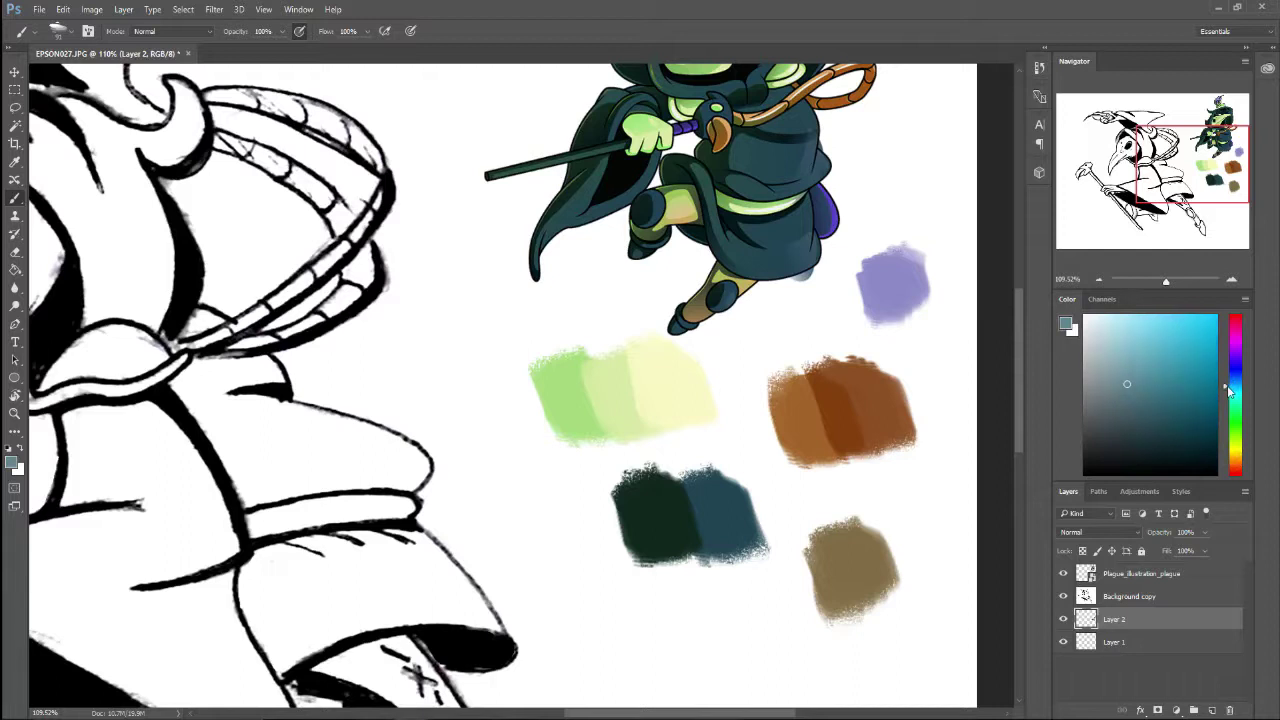
mouse_move(730, 470)
mouse_down()
mouse_move(760, 540)
mouse_move(780, 460)
mouse_move(725, 447)
mouse_up()
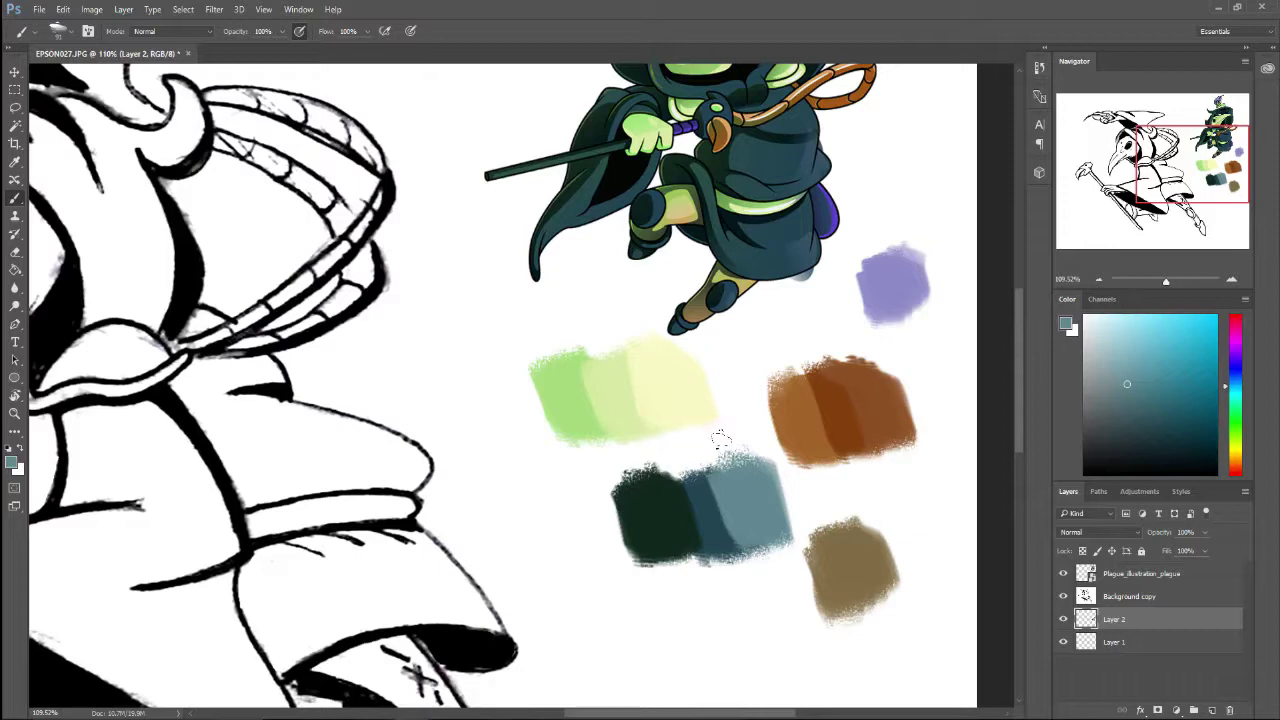
key(ctrl+z)
mouse_move(730, 526)
mouse_down()
mouse_move(775, 500)
mouse_move(720, 465)
mouse_up()
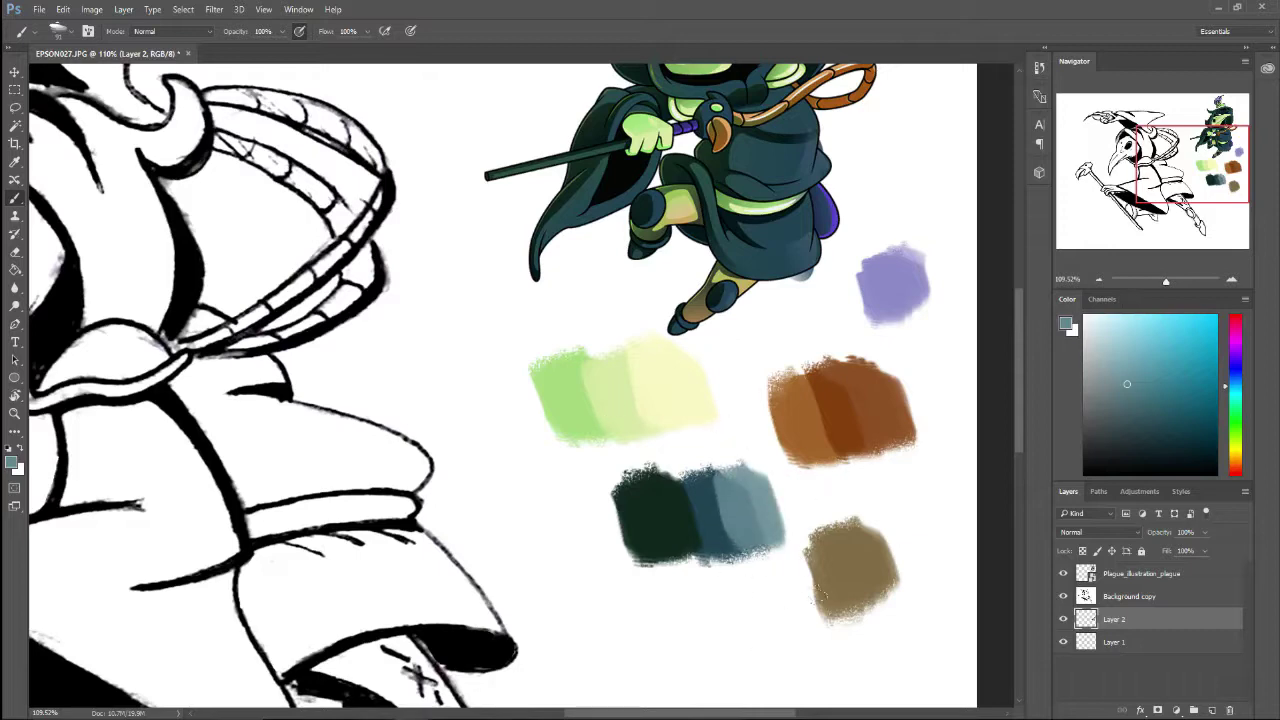
Step: Sample the olive-brown swatch, shift it to a darker reddish brown and paint a shadow swatch over its edge
alt+click(865, 565)
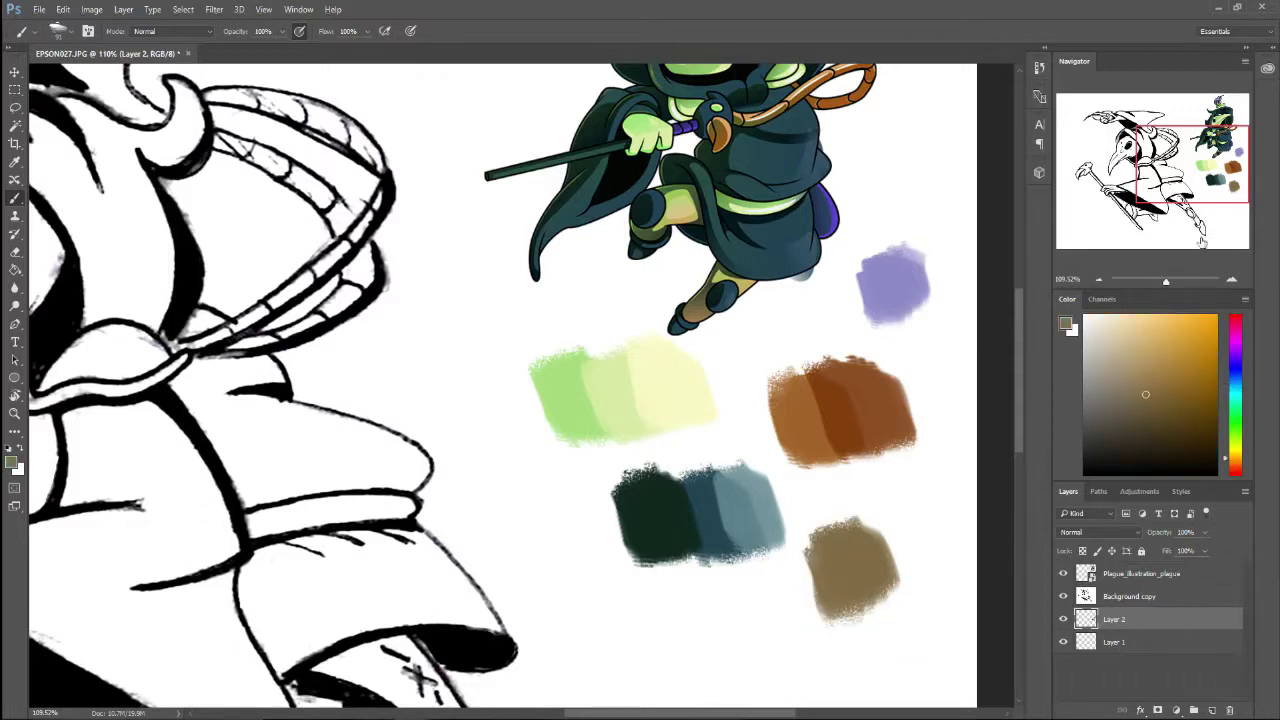
click(1163, 407)
click(1227, 457)
drag(1227, 463, 1227, 468)
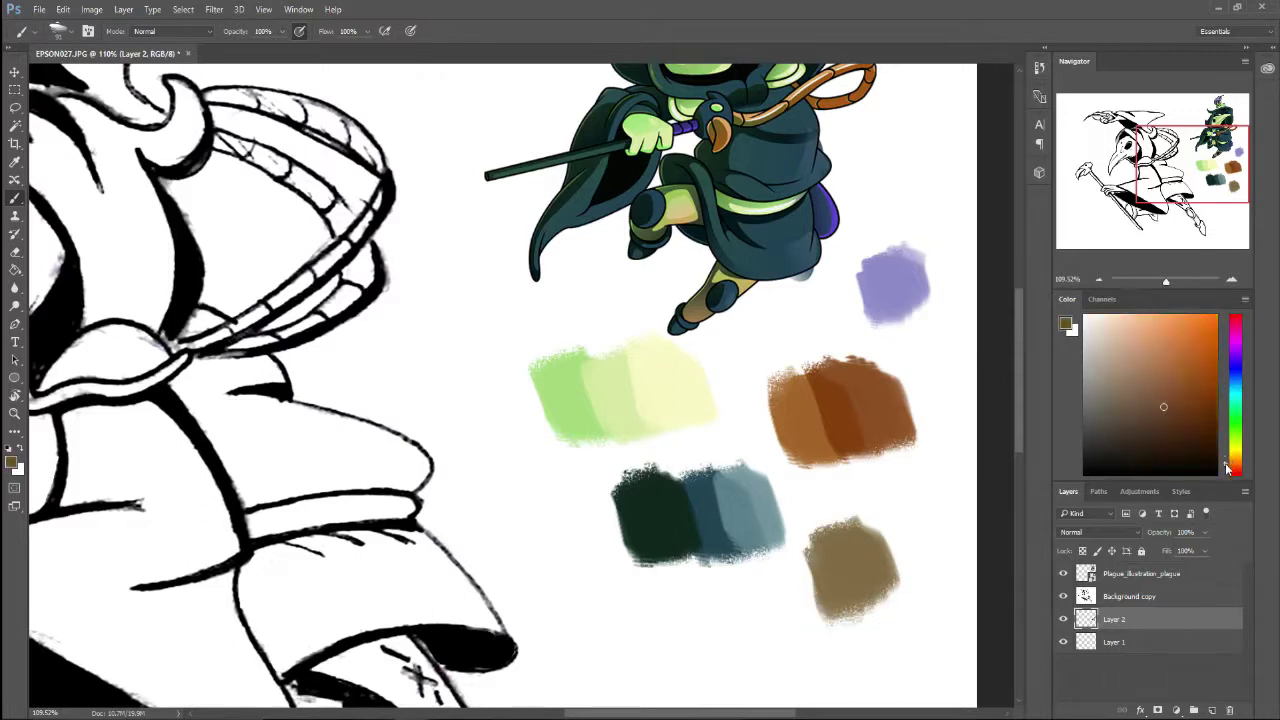
mouse_move(850, 600)
mouse_down()
mouse_move(870, 560)
mouse_move(930, 520)
mouse_move(921, 574)
mouse_up()
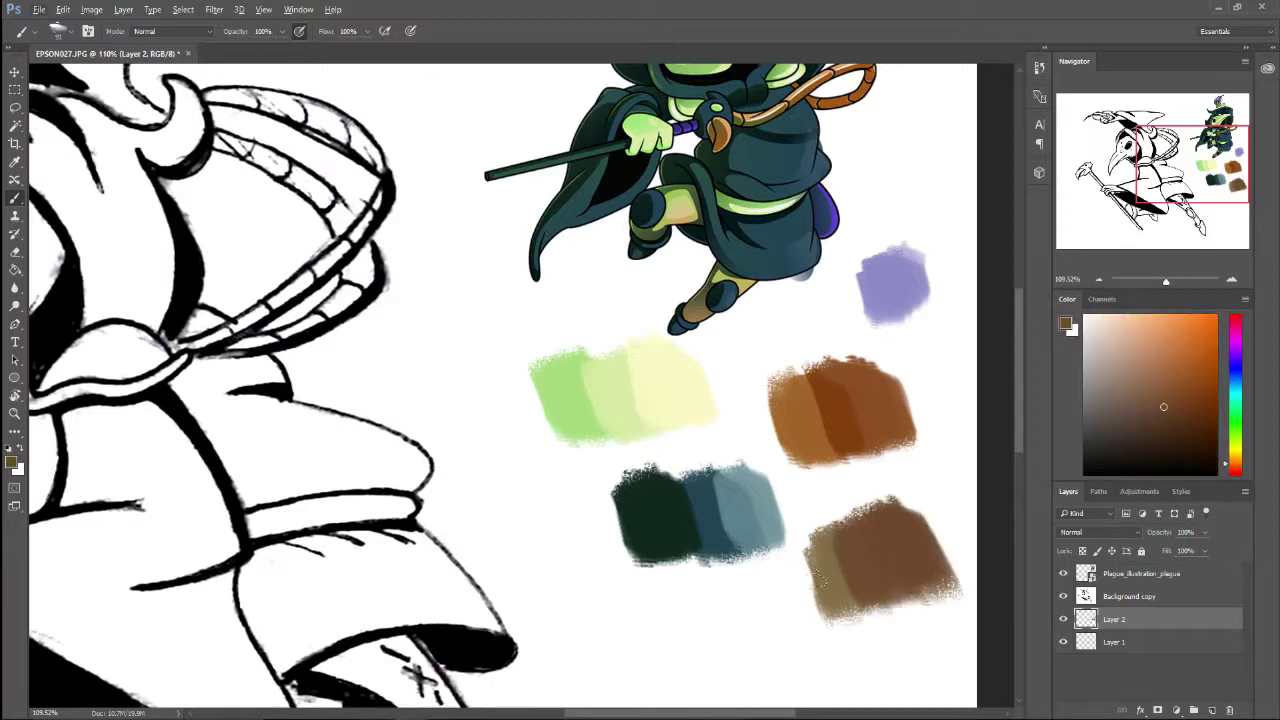
key(ctrl+z)
mouse_move(786, 580)
mouse_down()
mouse_move(830, 555)
mouse_move(795, 610)
mouse_move(805, 580)
mouse_up()
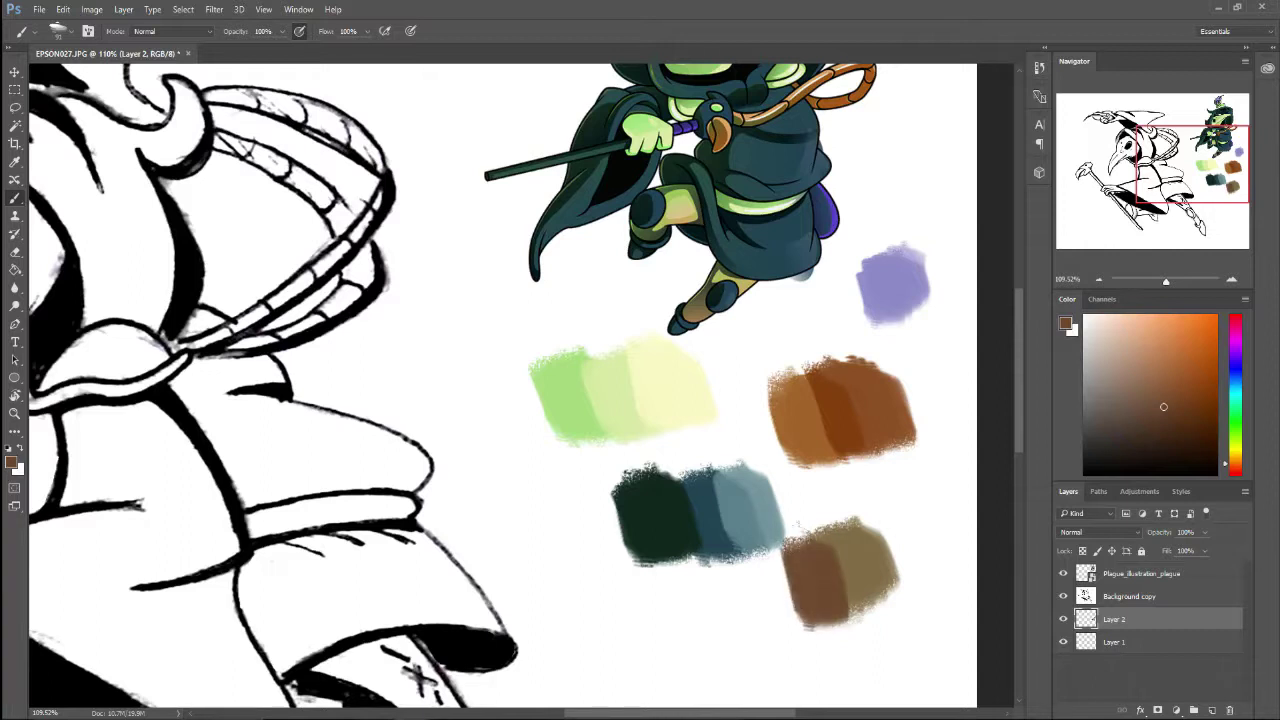
Step: Try a separate reddish-brown test swatch below the palette and an olive-brown stroke over the brown pair
mouse_move(671, 617)
mouse_down()
mouse_move(715, 665)
mouse_move(750, 615)
mouse_up()
alt+click(857, 573)
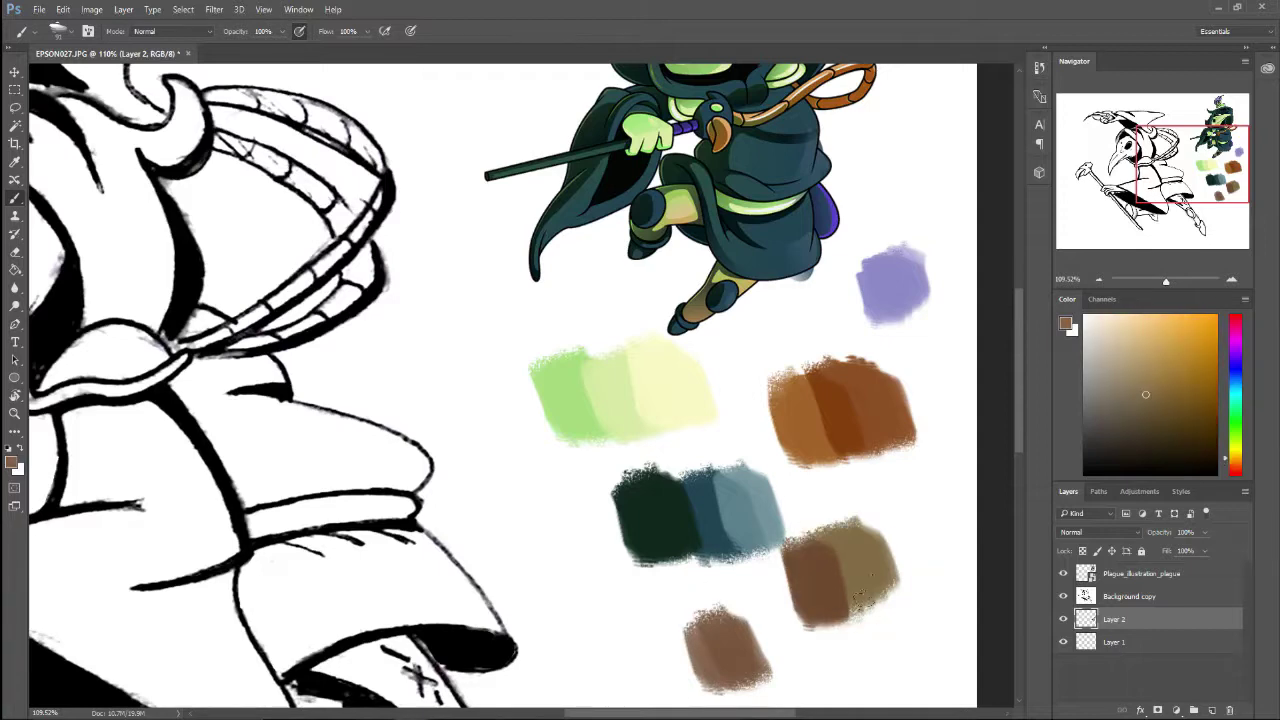
mouse_move(856, 598)
mouse_down()
mouse_move(823, 625)
mouse_move(831, 583)
mouse_move(819, 572)
mouse_move(830, 600)
mouse_up()
key(ctrl+z)
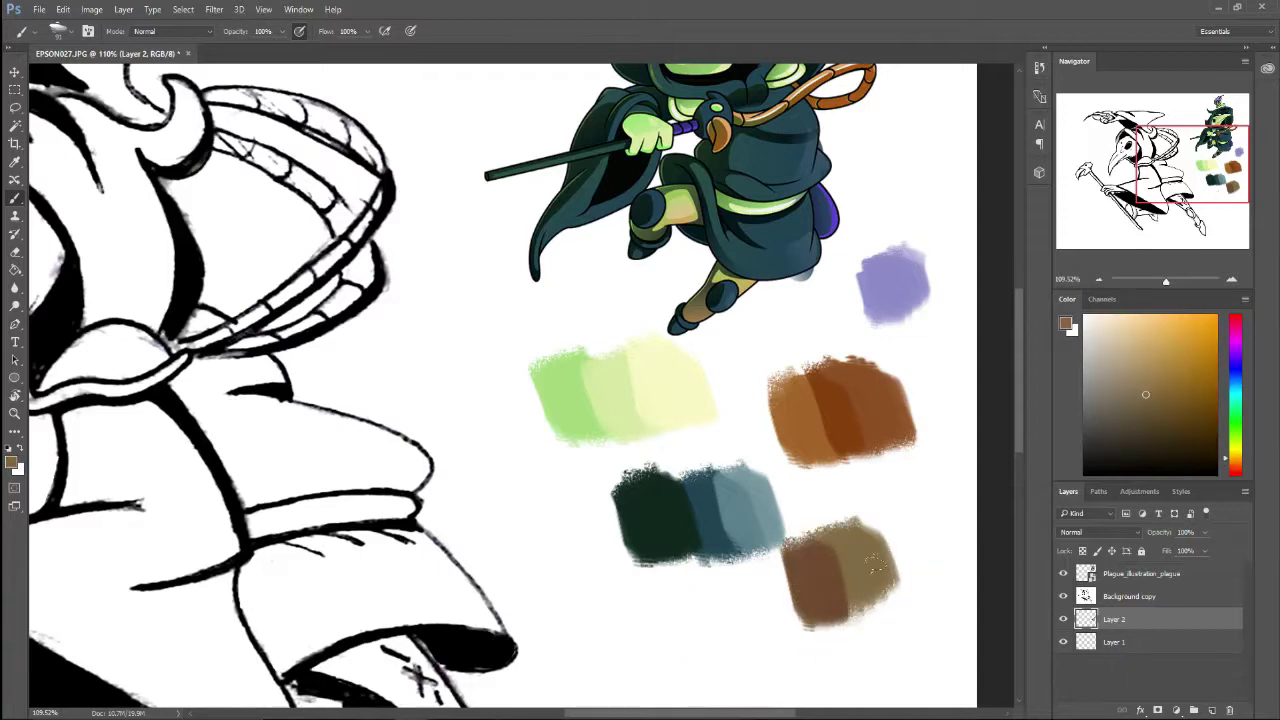
scroll(936, 318, up, 5)
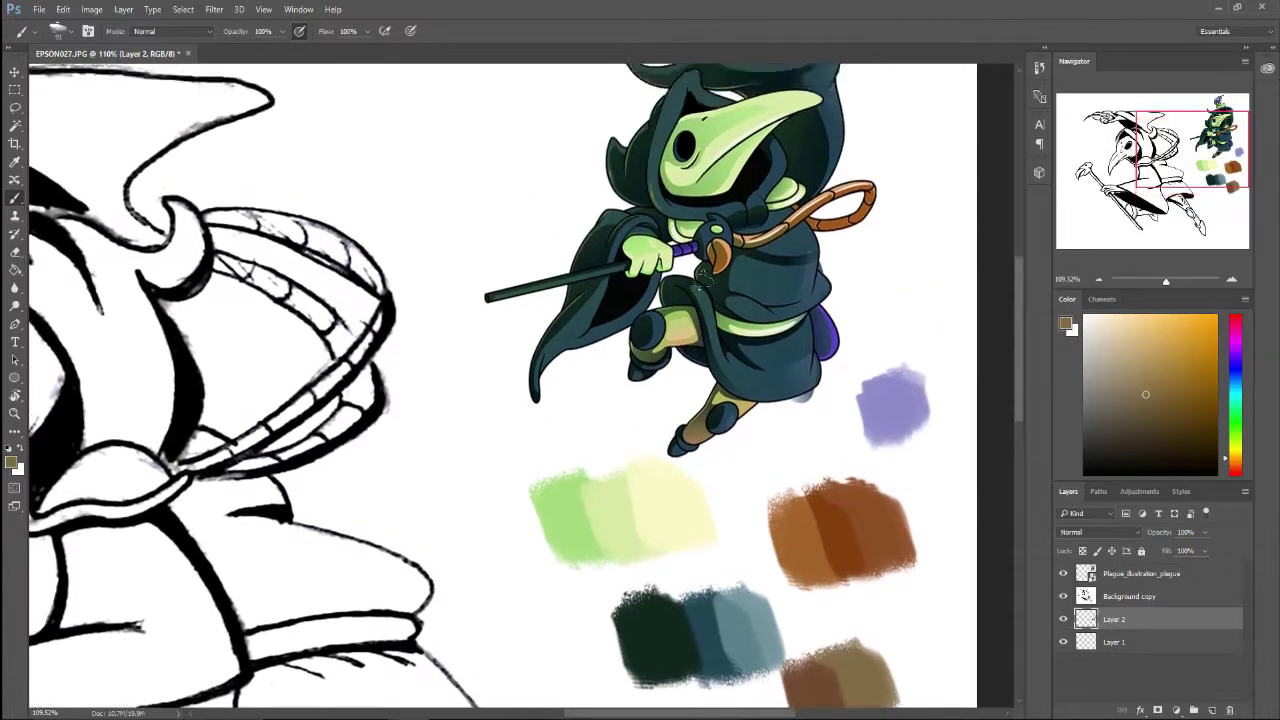
scroll(872, 541, down, 5)
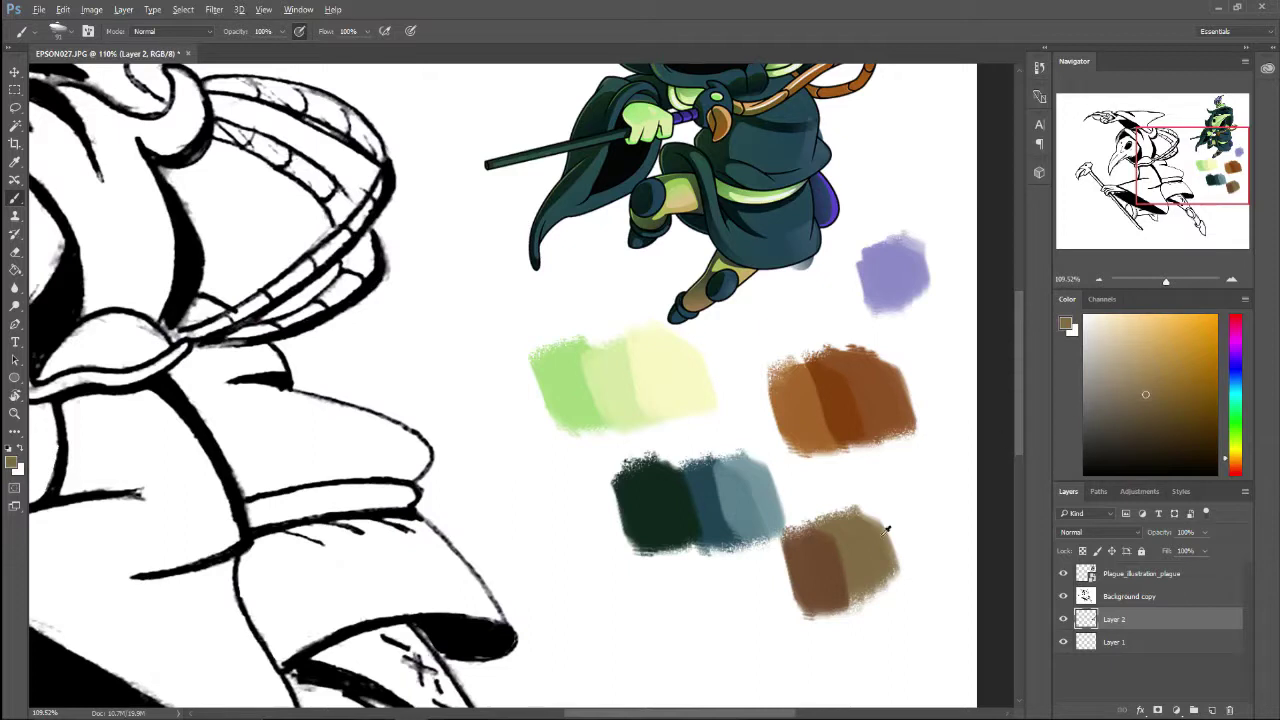
Step: Sample the olive-brown swatch, shift it to a lighter greyish olive and paint a highlight swatch over its outer edge
click(860, 548)
alt+click(913, 508)
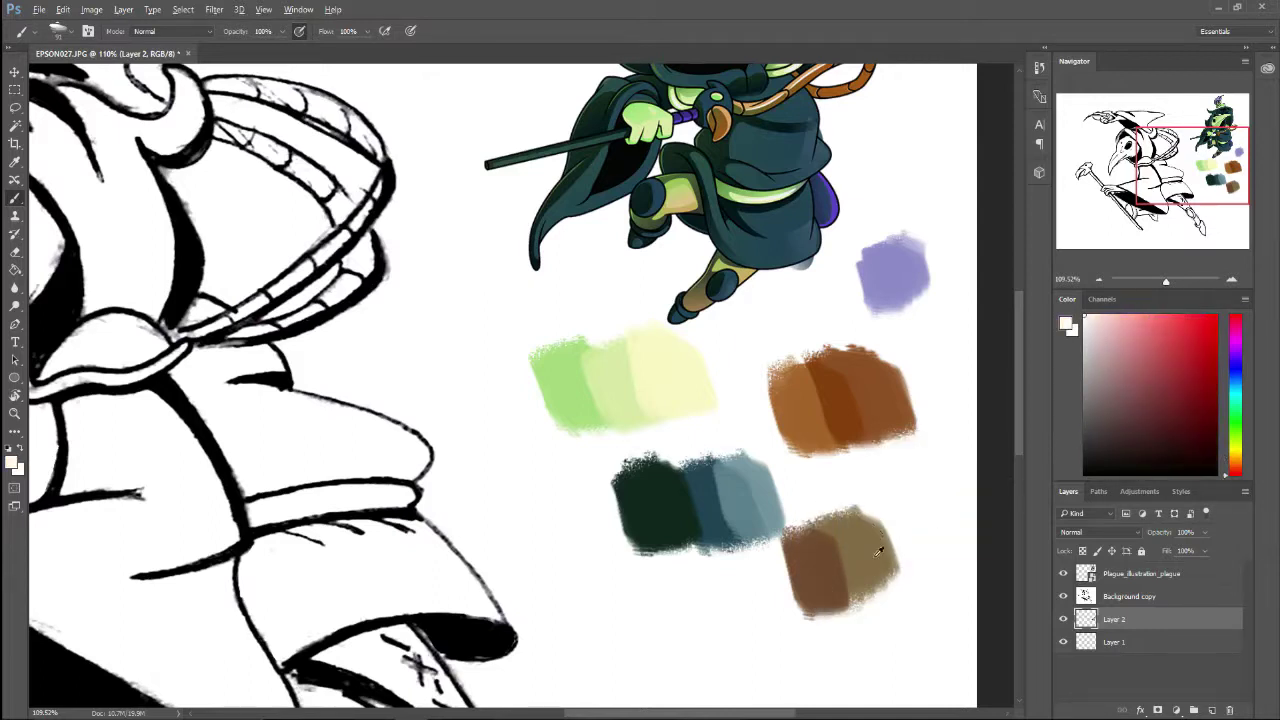
alt+click(877, 554)
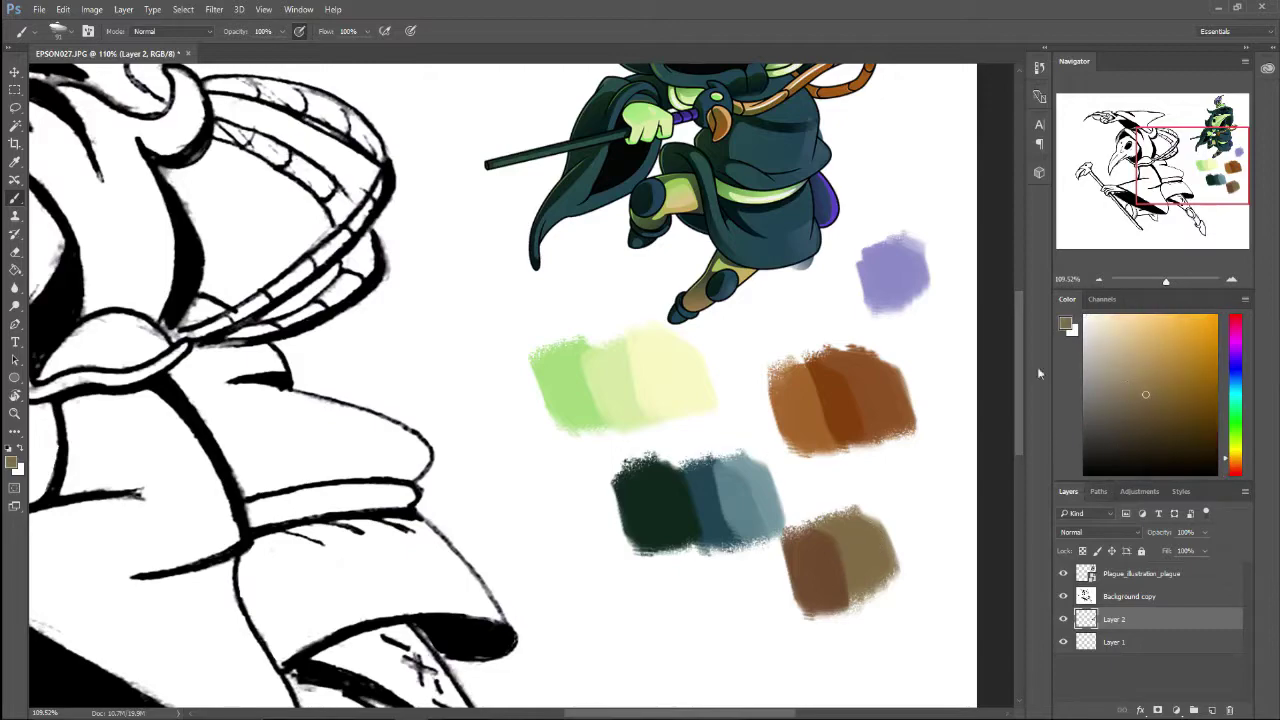
scroll(330, 455, down, 5)
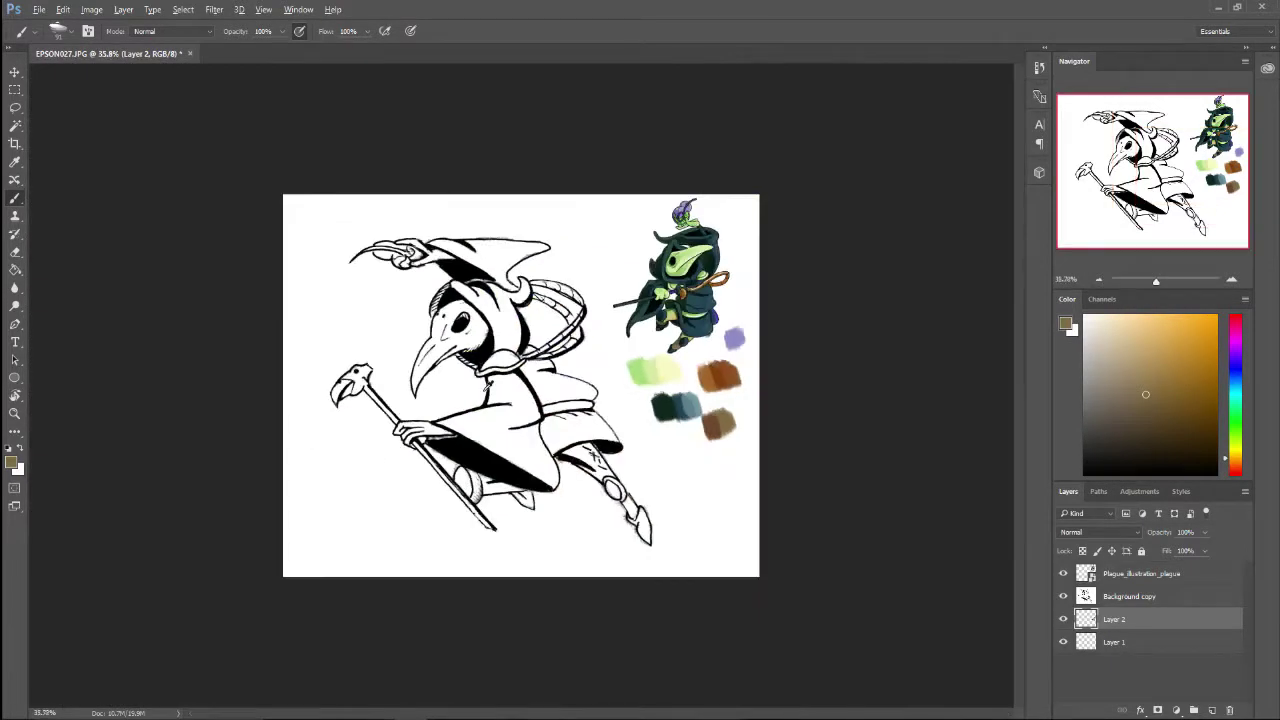
scroll(575, 365, up, 3)
scroll(575, 365, up, 2)
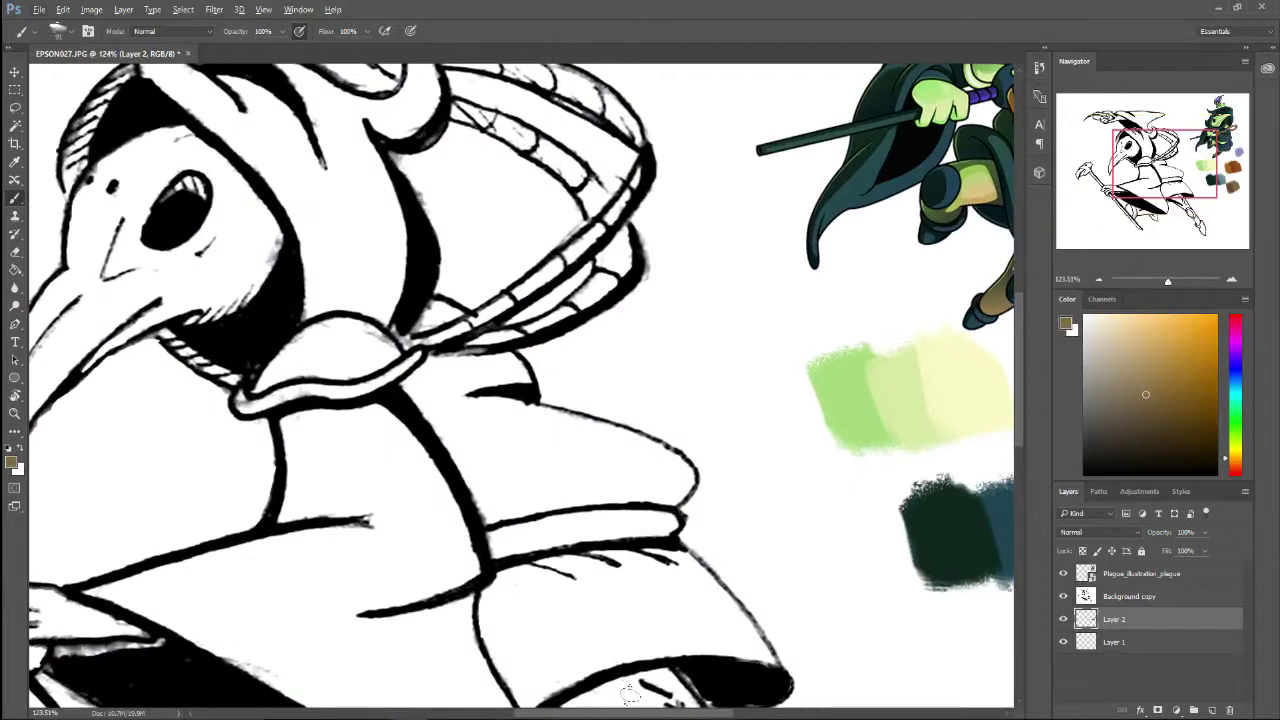
scroll(720, 640, right, 5)
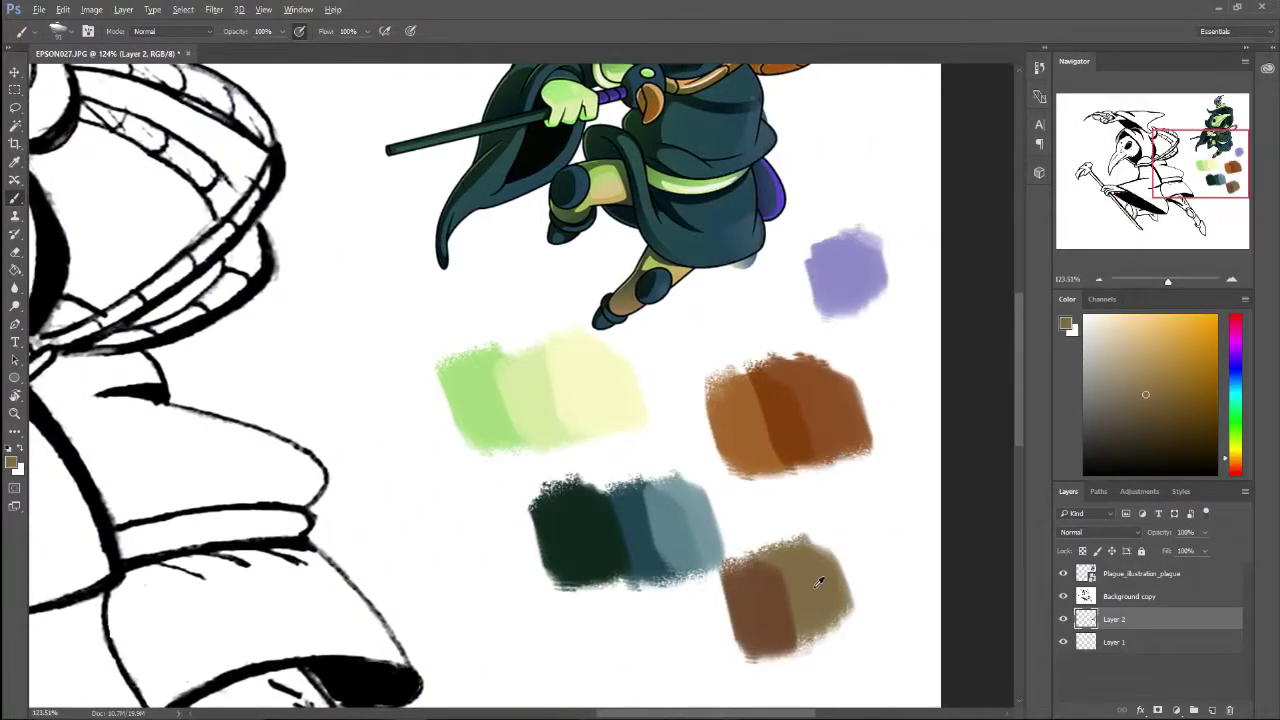
click(1126, 377)
click(1227, 453)
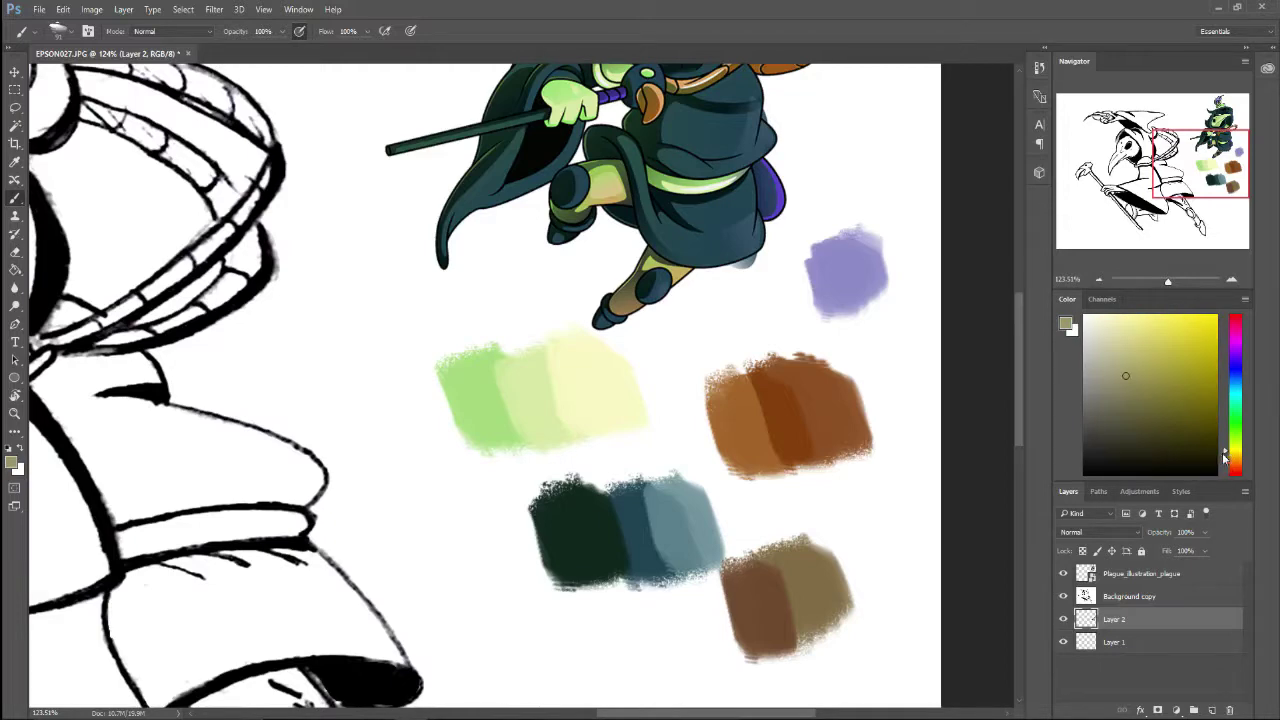
mouse_move(825, 600)
mouse_down()
mouse_move(830, 550)
mouse_move(895, 610)
mouse_move(836, 532)
mouse_up()
scroll(284, 600, down, 8)
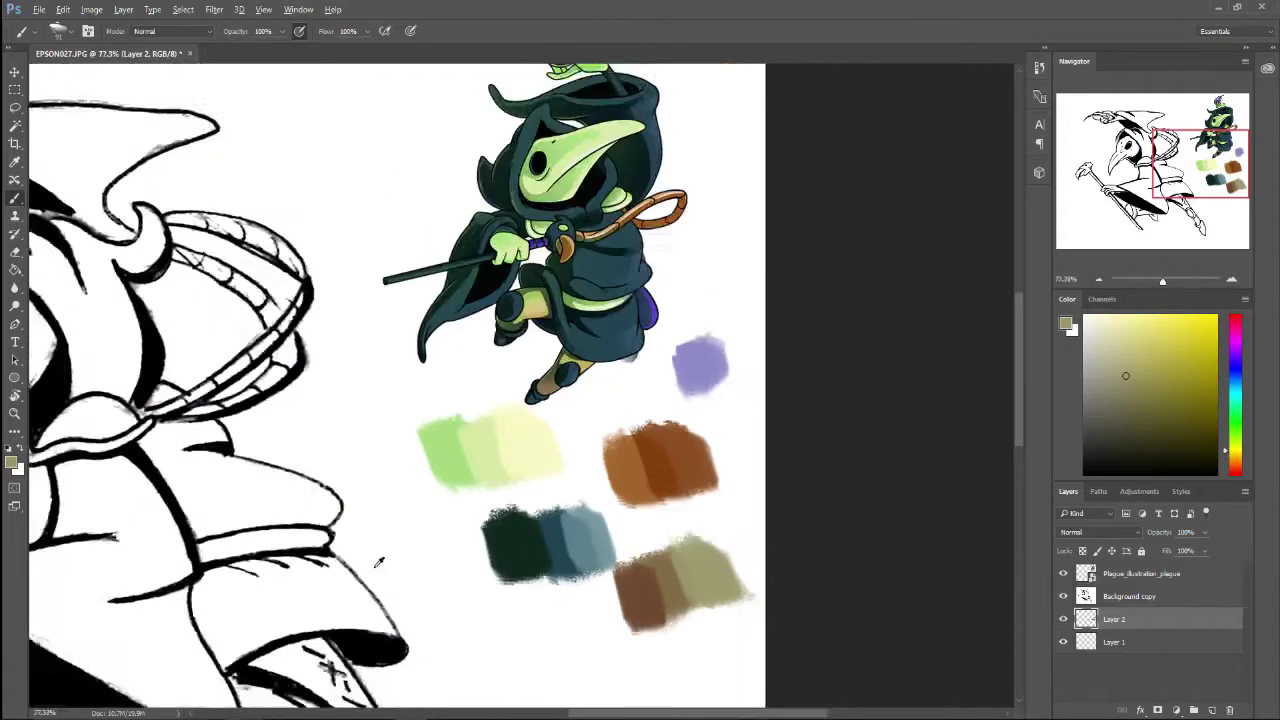
key(ctrl+0)
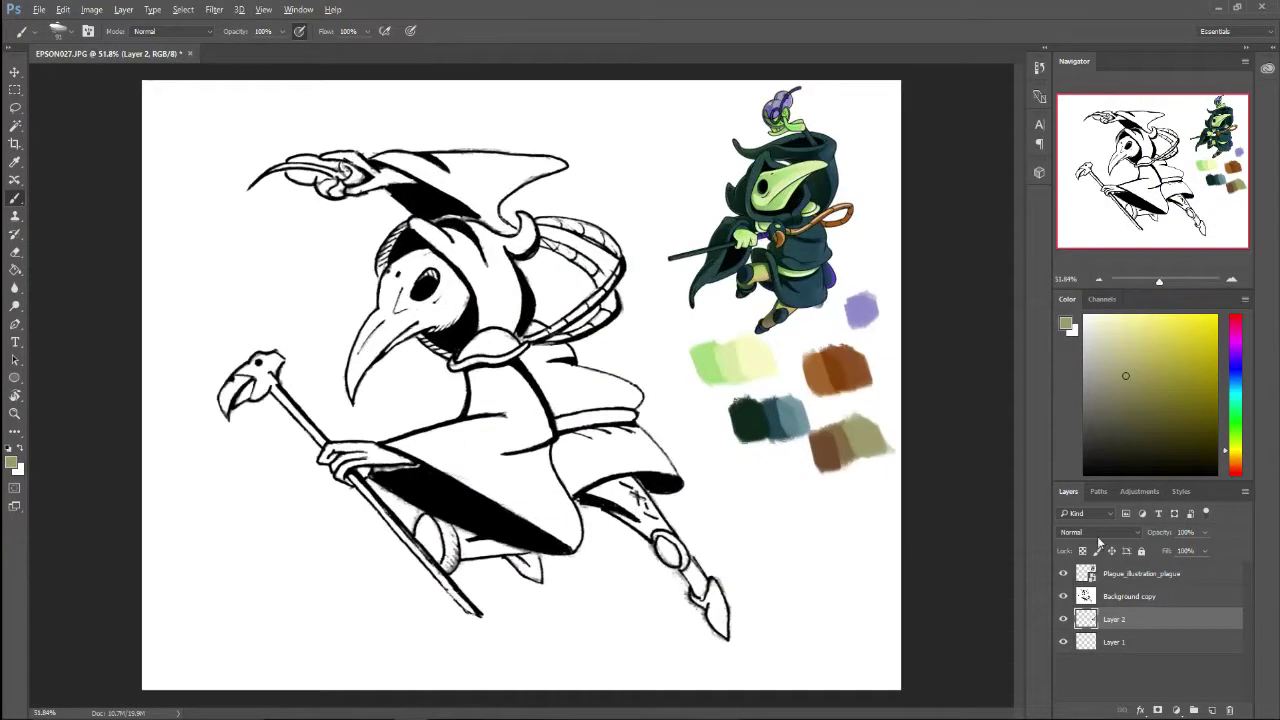
Step: Hide the plague doctor reference illustration and add a new empty layer between the line art and the swatch layer
click(1064, 574)
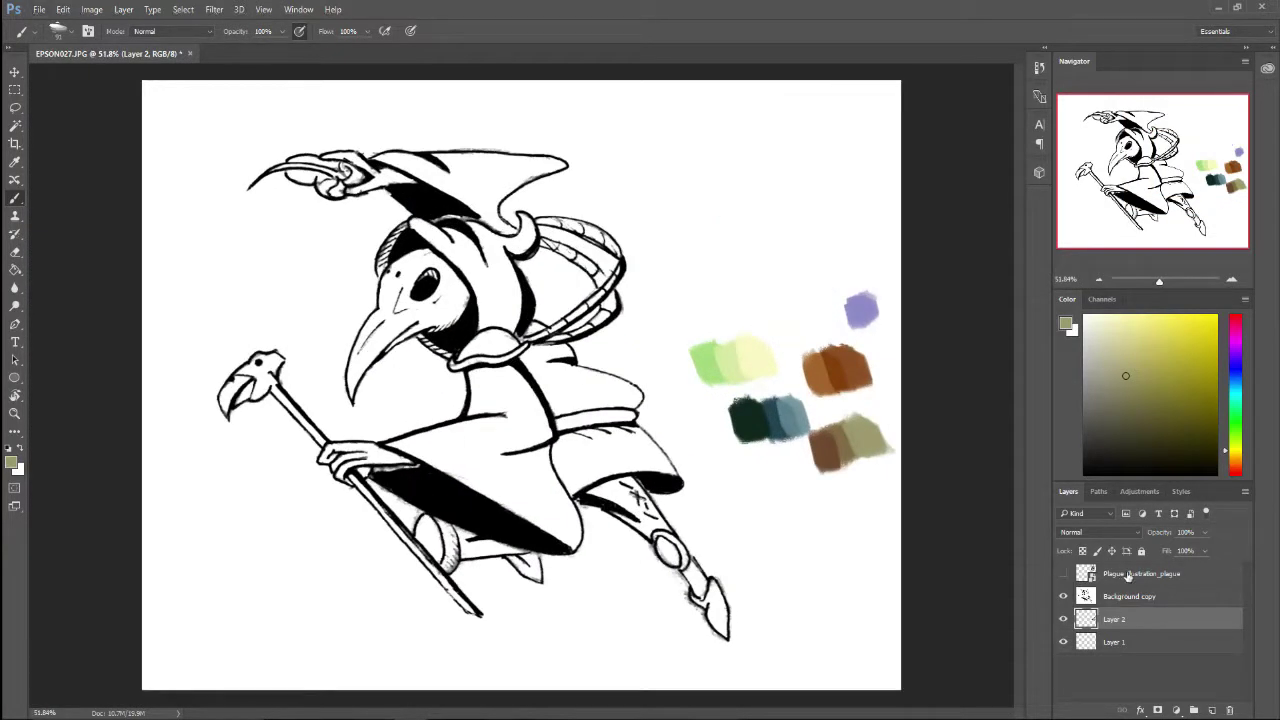
click(1170, 597)
click(1159, 622)
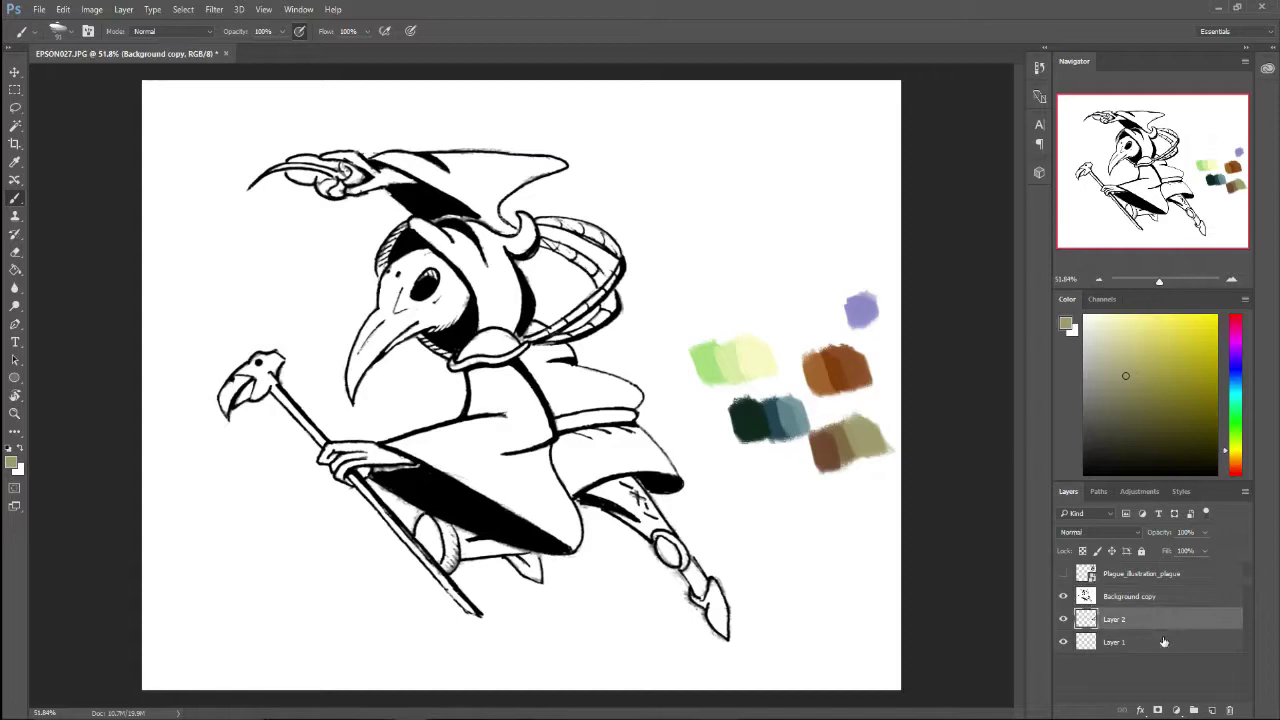
click(1213, 709)
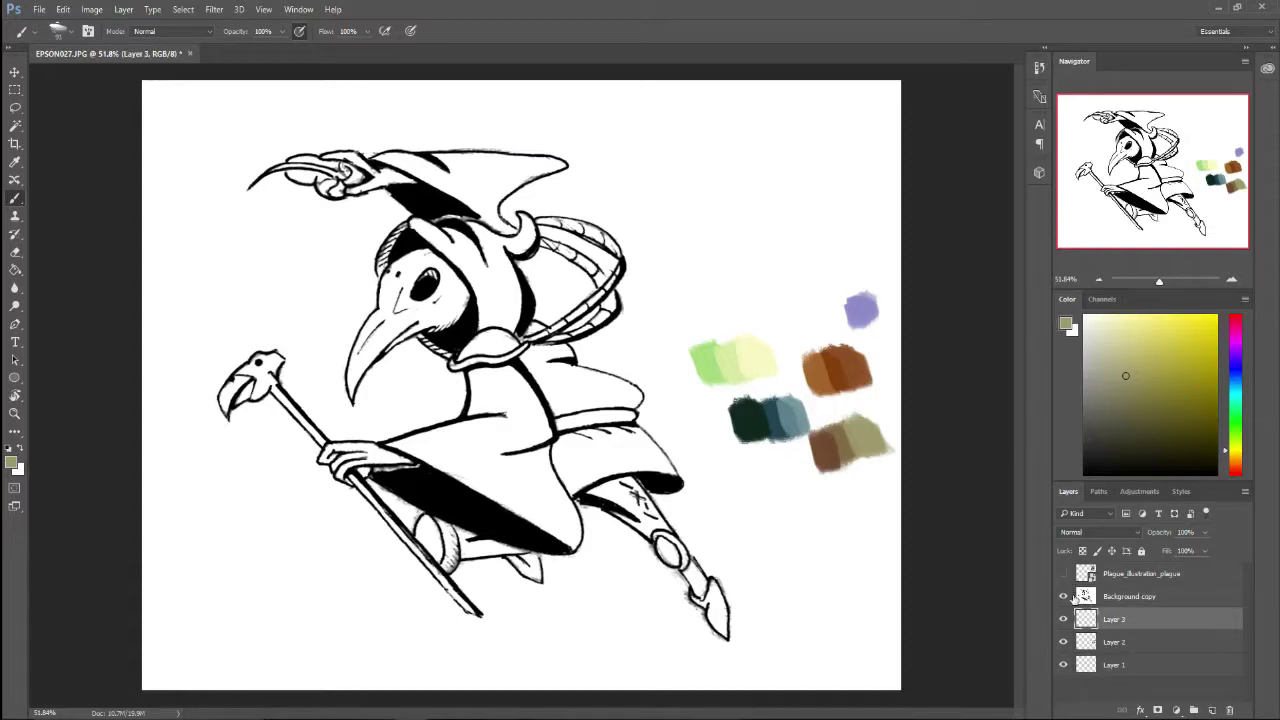
Step: Compare the canvas with the line-art layer hidden and shown, then reselect the new empty layer beneath it
click(1076, 597)
click(1064, 597)
click(1064, 597)
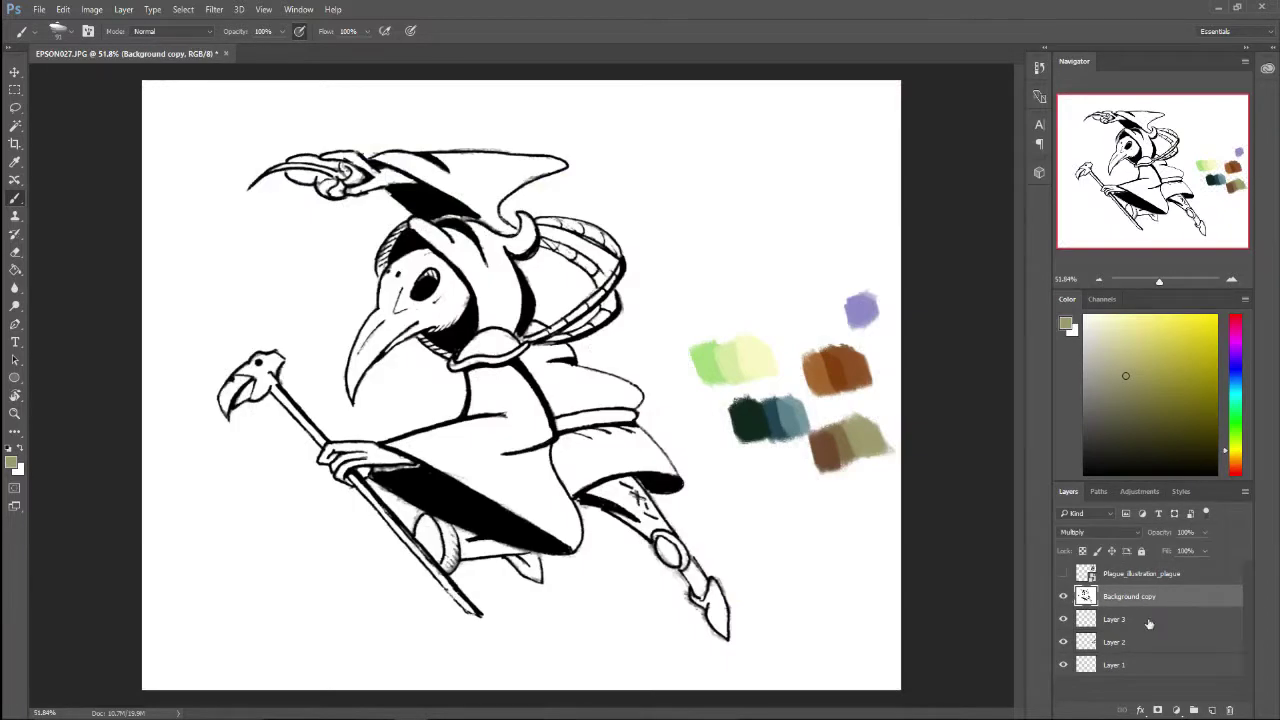
click(1064, 597)
click(1064, 597)
click(1142, 622)
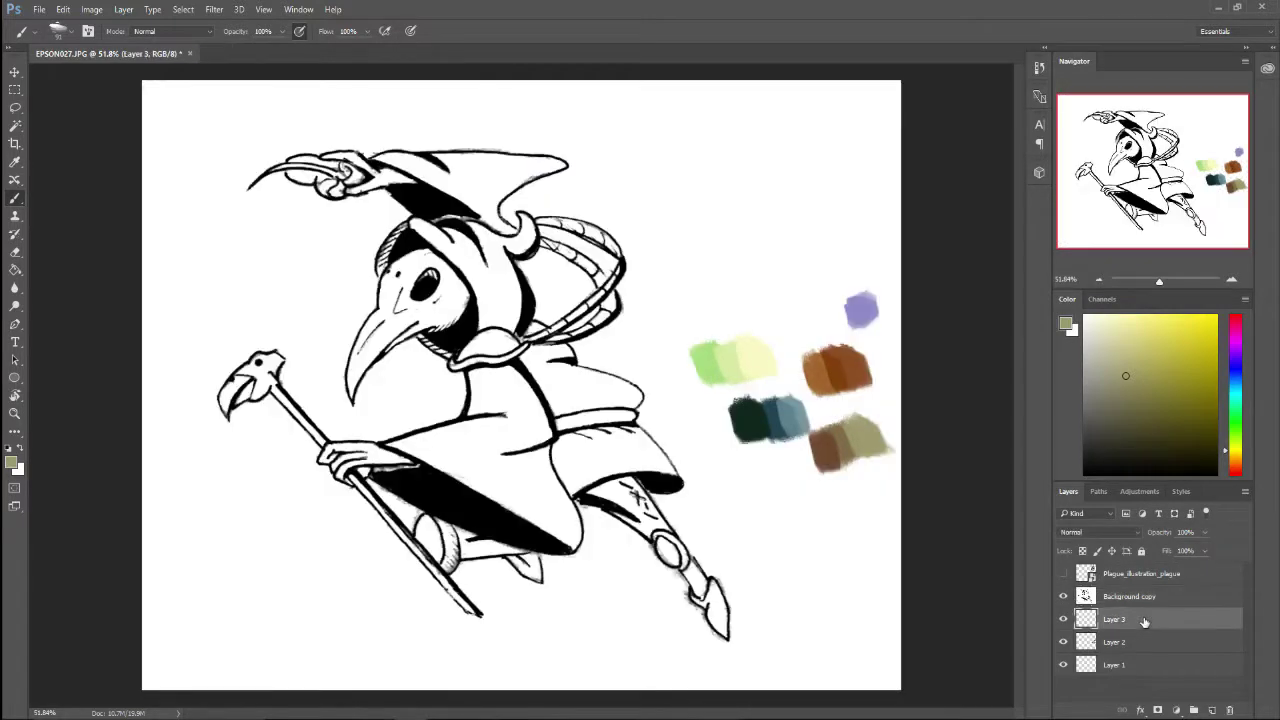
Step: Show the reference illustration again and add another empty layer directly beneath the line art
click(1063, 573)
key(e)
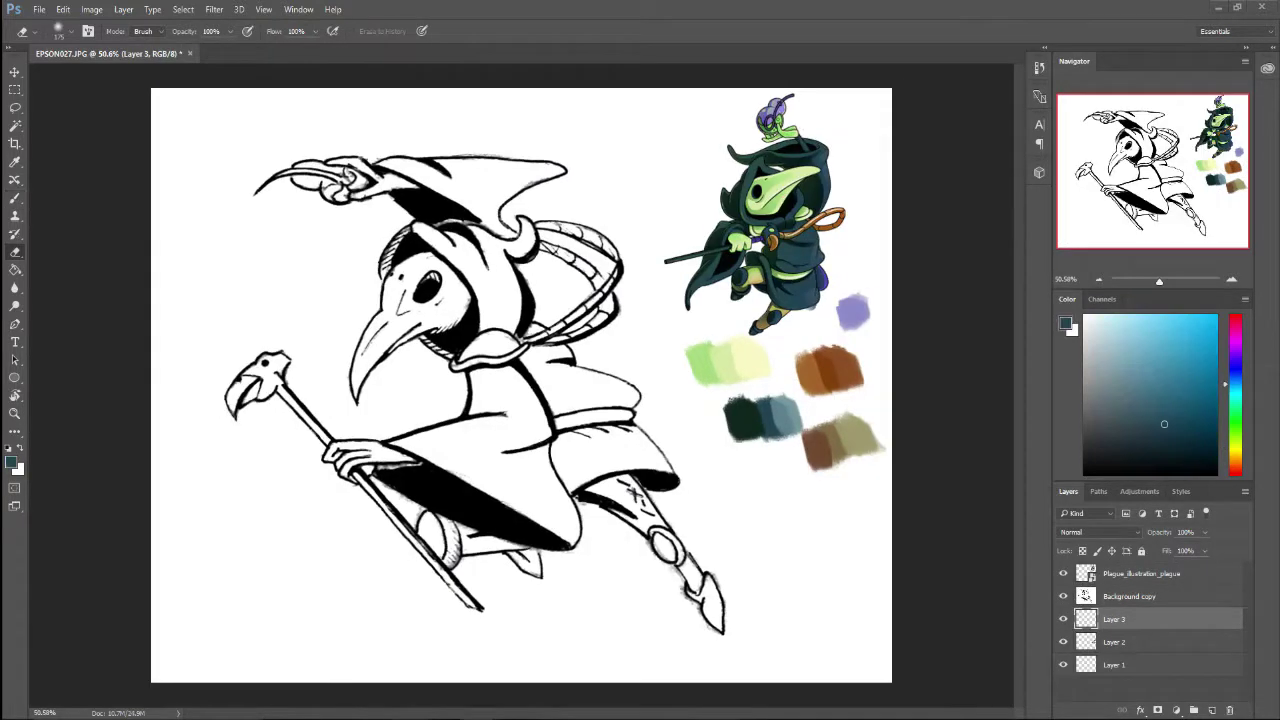
scroll(615, 298, up, 2)
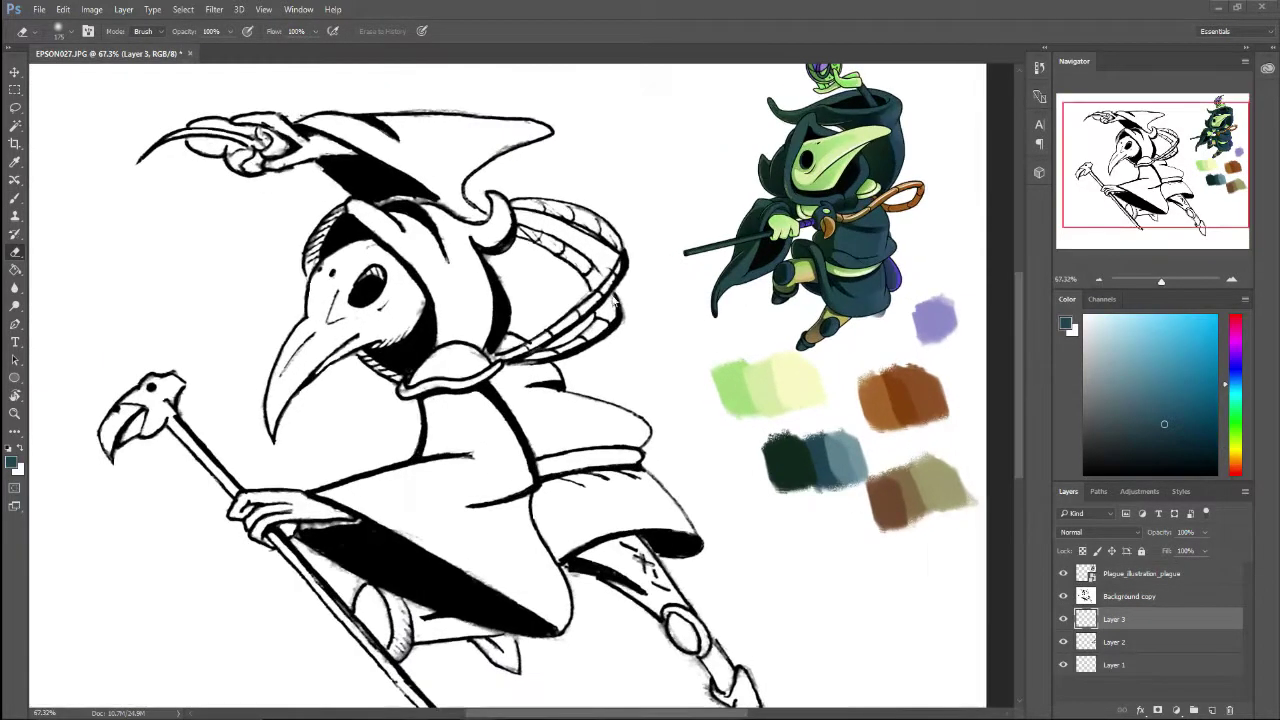
scroll(470, 330, down, 3)
scroll(404, 257, up, 1)
scroll(404, 257, up, 1)
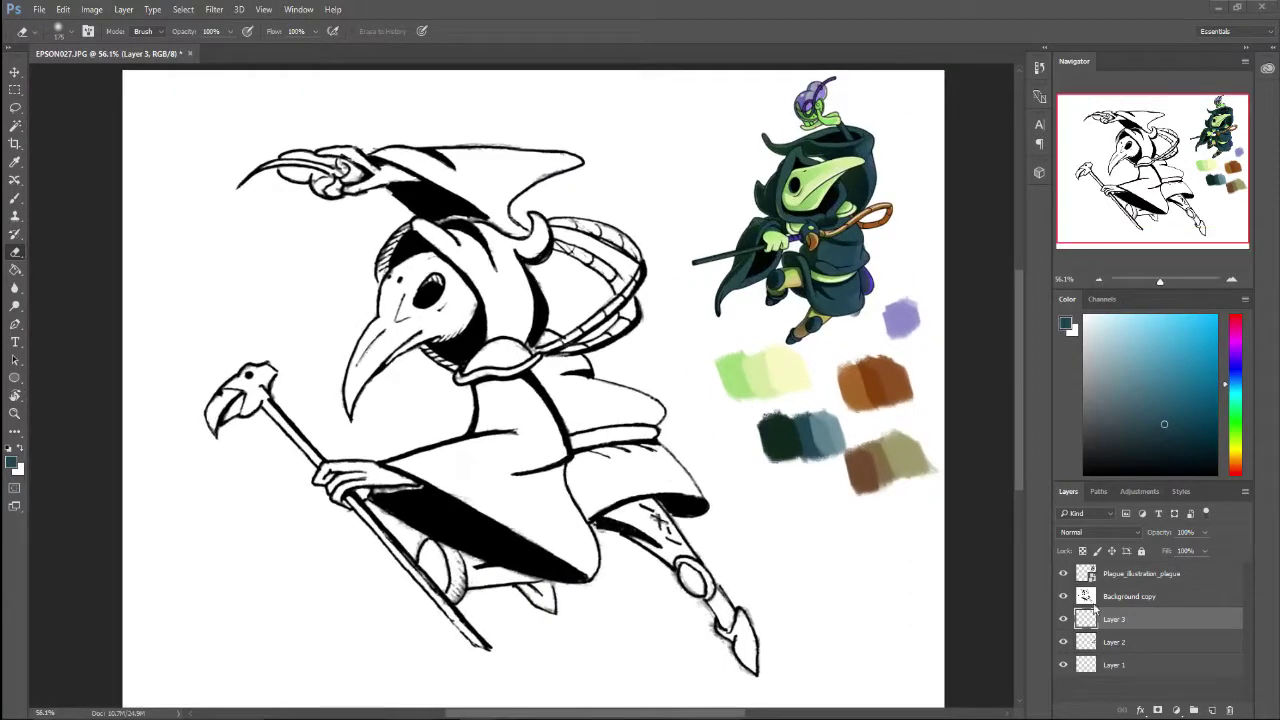
click(1212, 709)
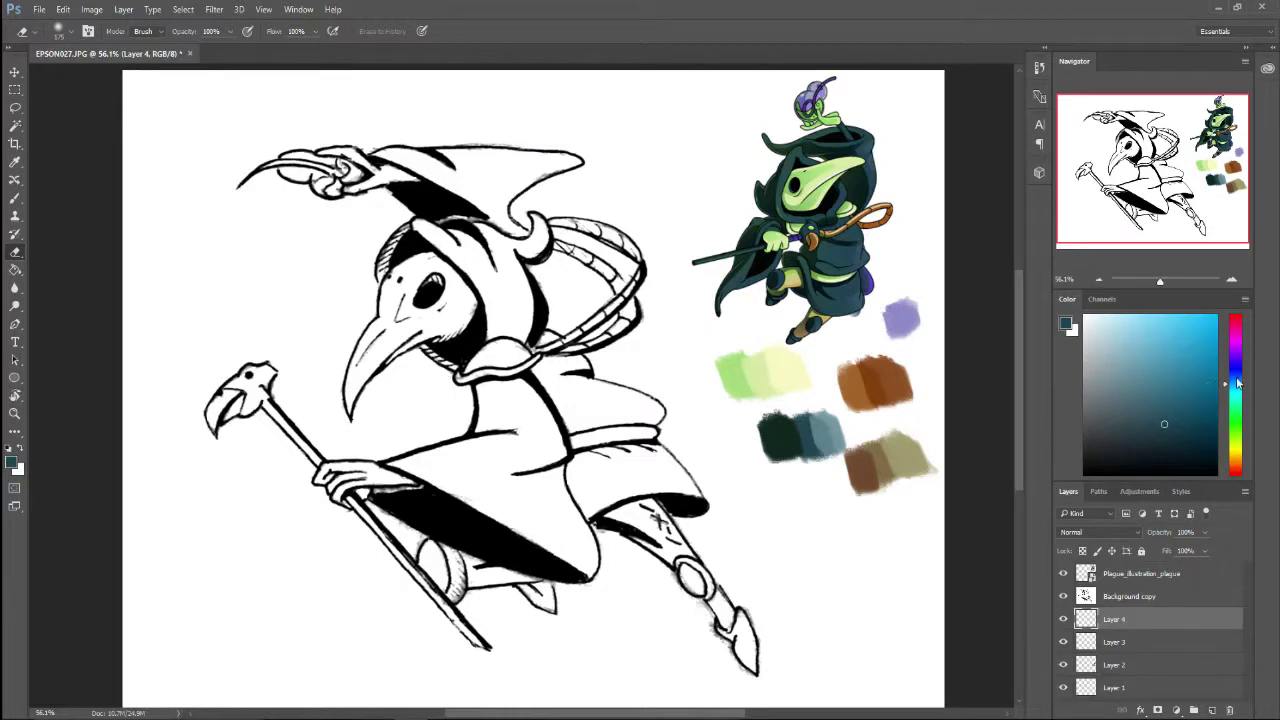
Step: Mix a muted purple and choose the Jazza's - Construction Pencil brush preset
drag(1238, 386, 1234, 365)
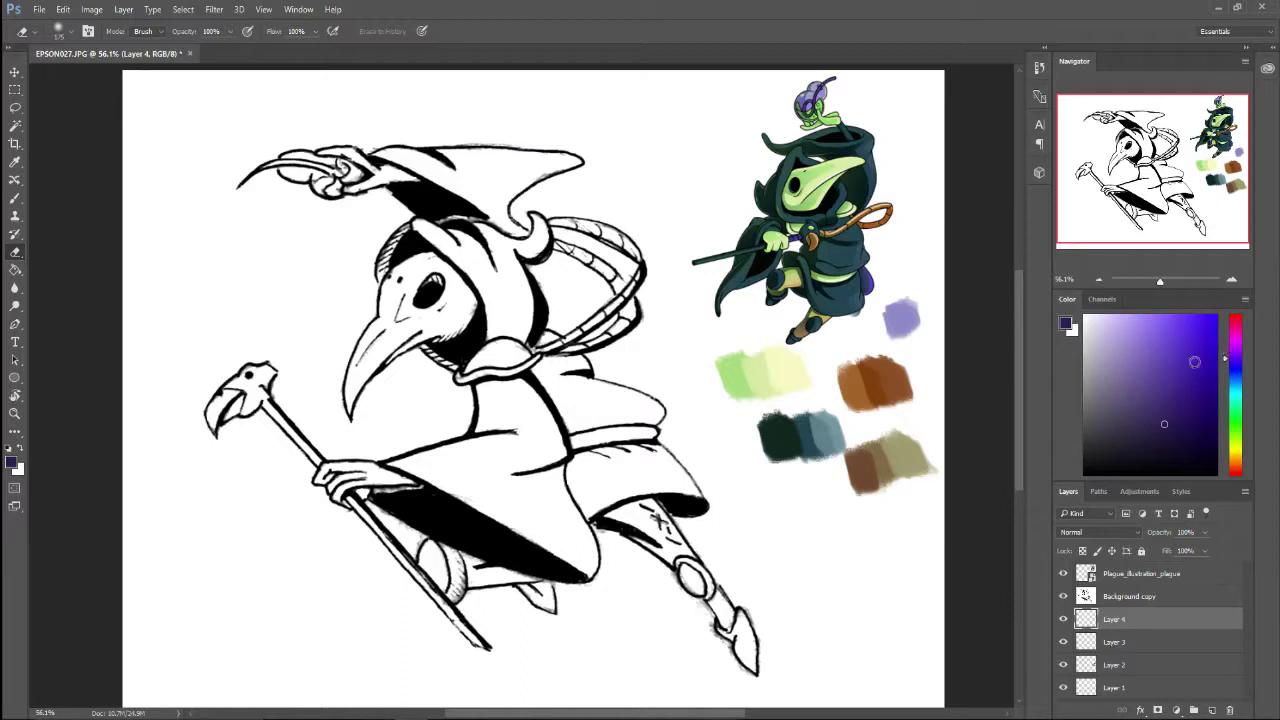
mouse_move(1137, 385)
mouse_down()
mouse_move(1143, 402)
mouse_move(1129, 391)
mouse_up()
key(b)
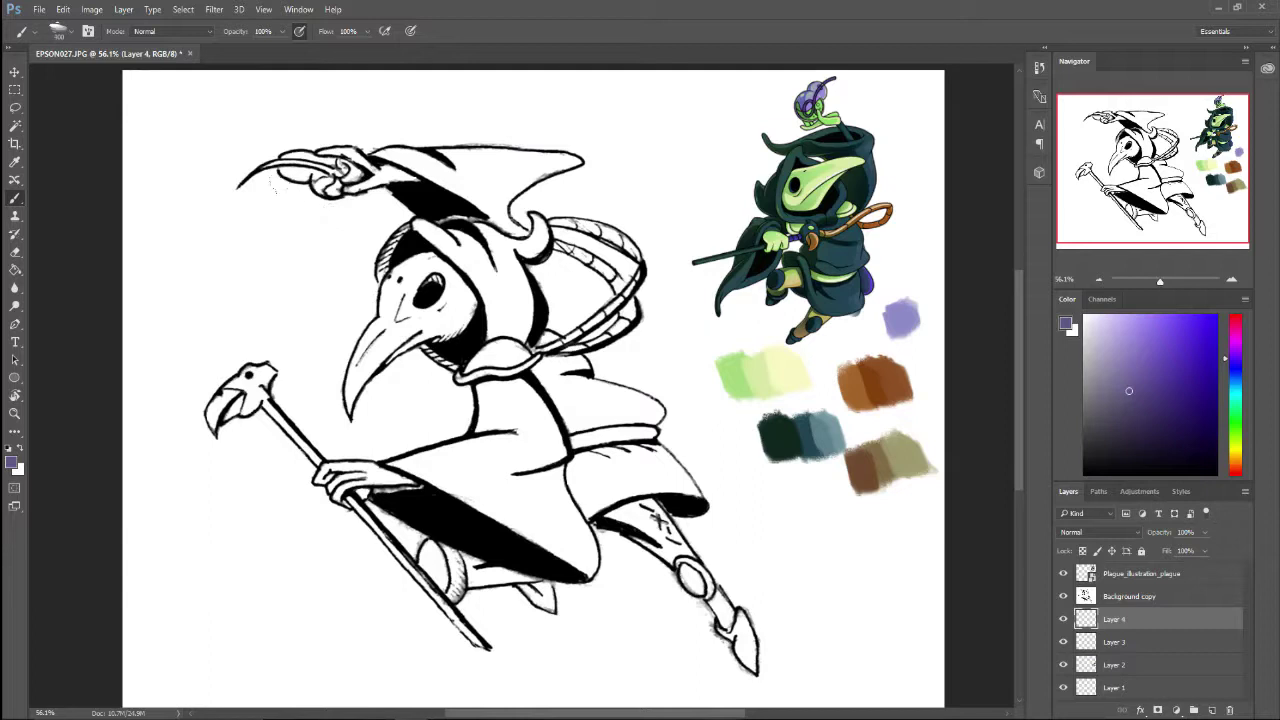
click(31, 35)
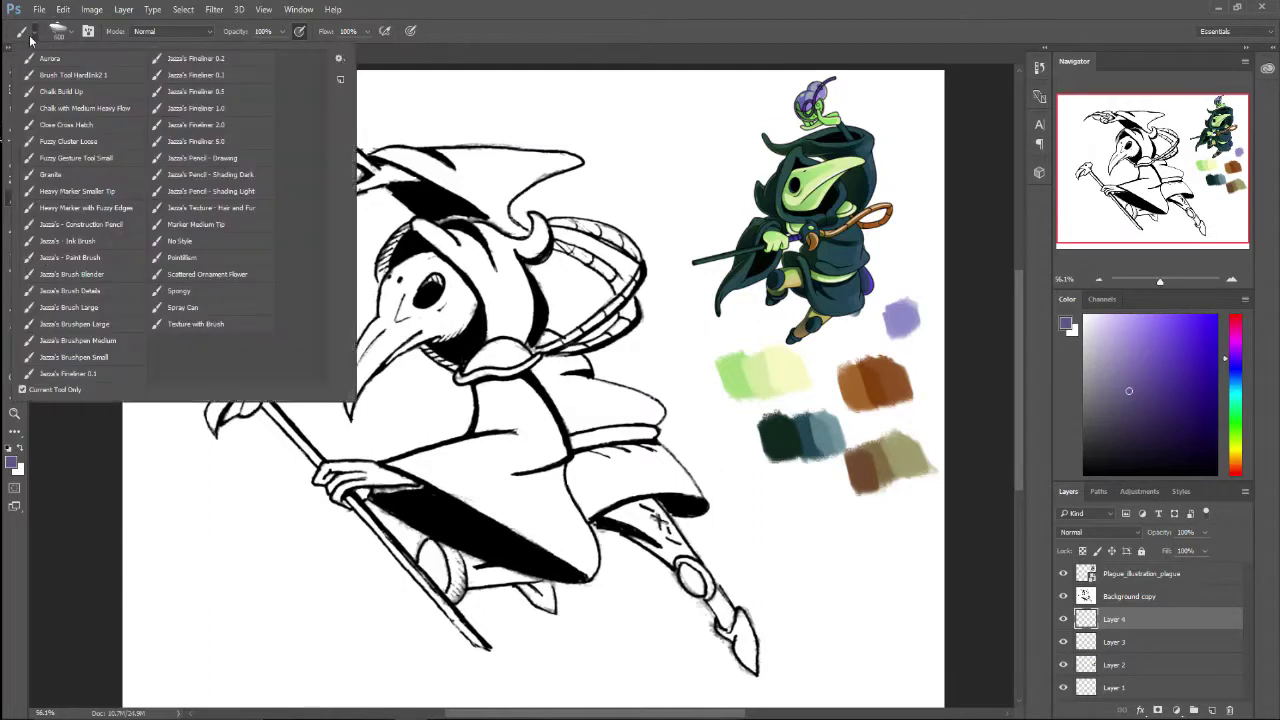
click(92, 245)
click(88, 225)
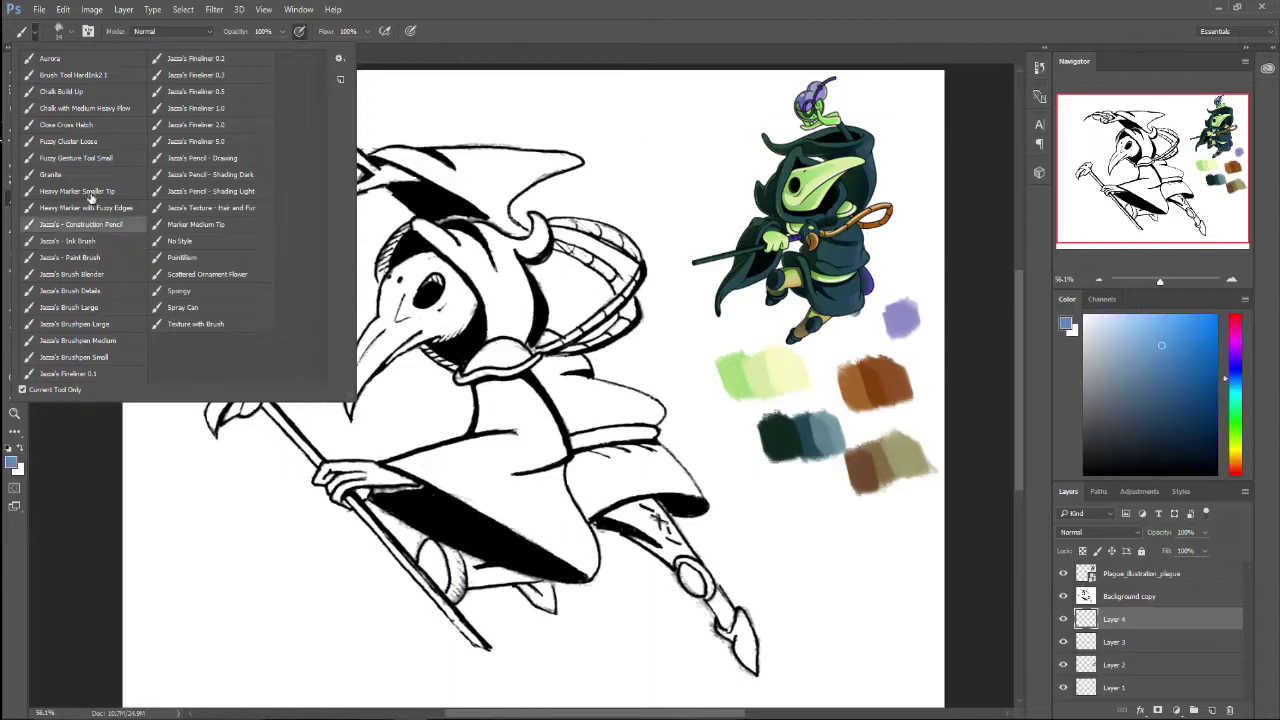
key(Escape)
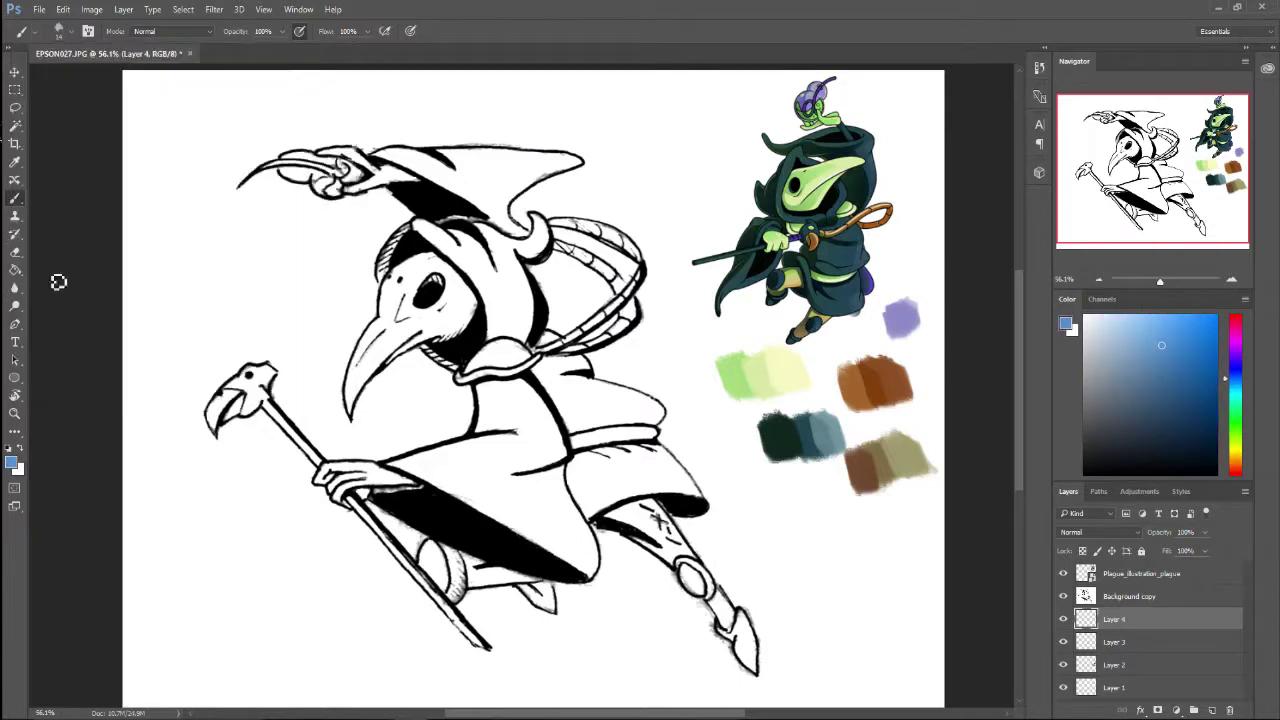
Step: Try flood-filling the new layer with medium blue and with medium purple as a background, undoing each fill
click(15, 270)
click(300, 292)
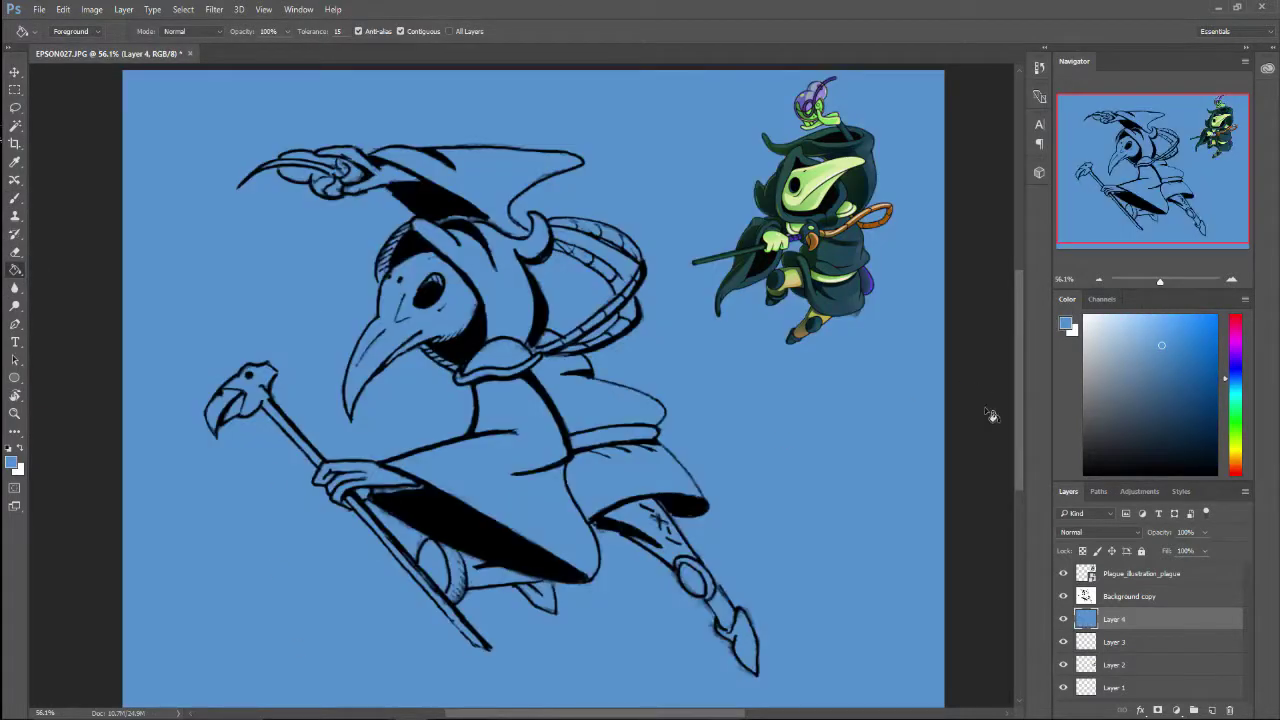
key(ctrl+z)
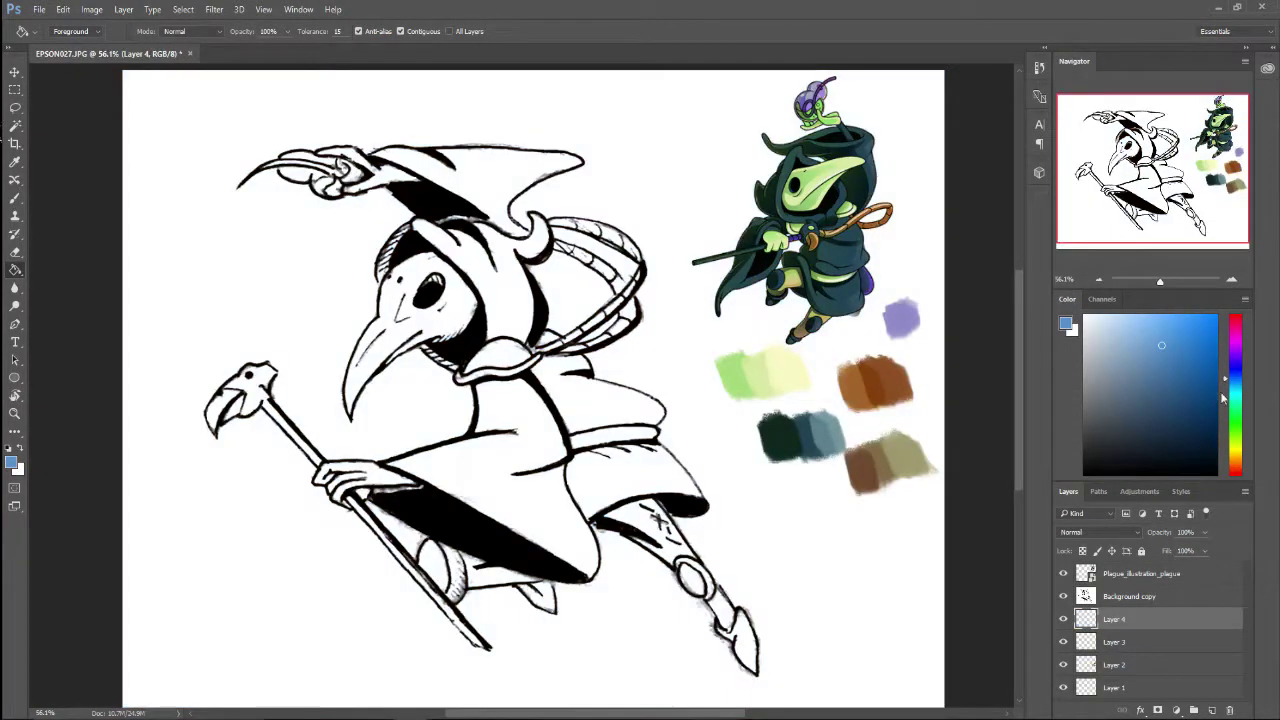
drag(1233, 380, 1225, 356)
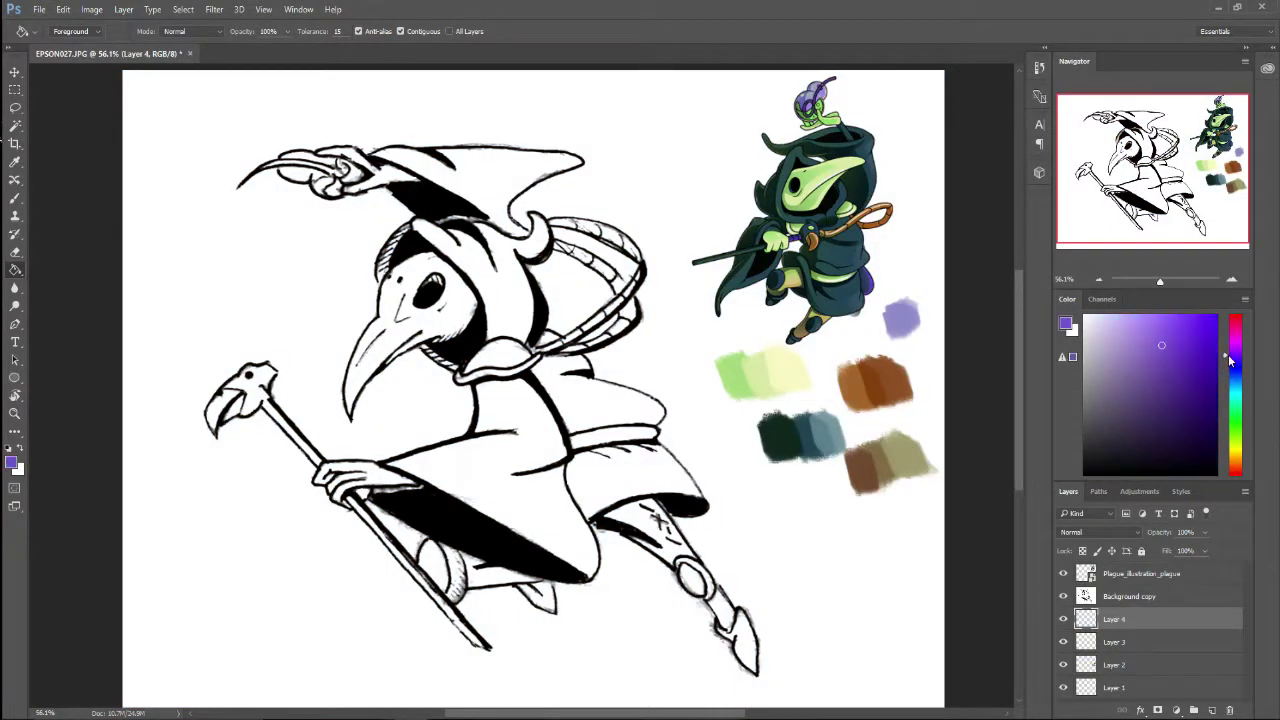
click(813, 565)
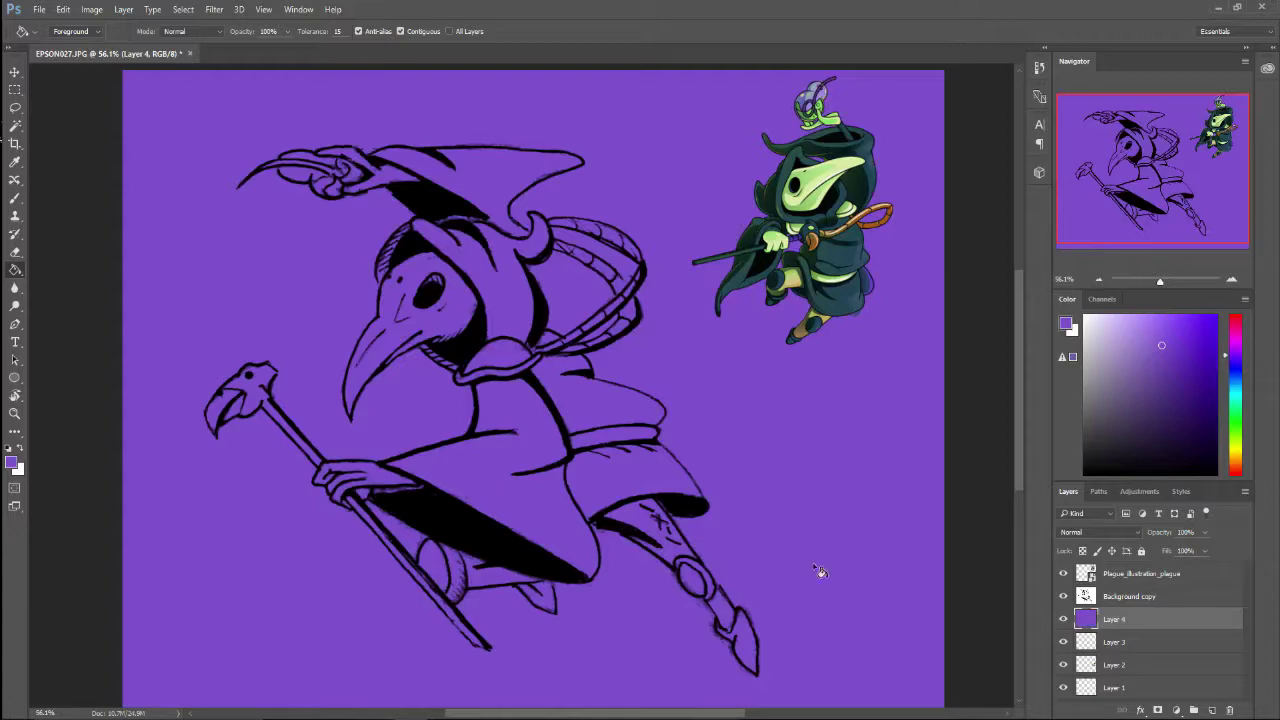
key(ctrl+z)
Step: Deepen the fill colour to a dark violet and flood-fill the new layer with it as the background
click(1193, 360)
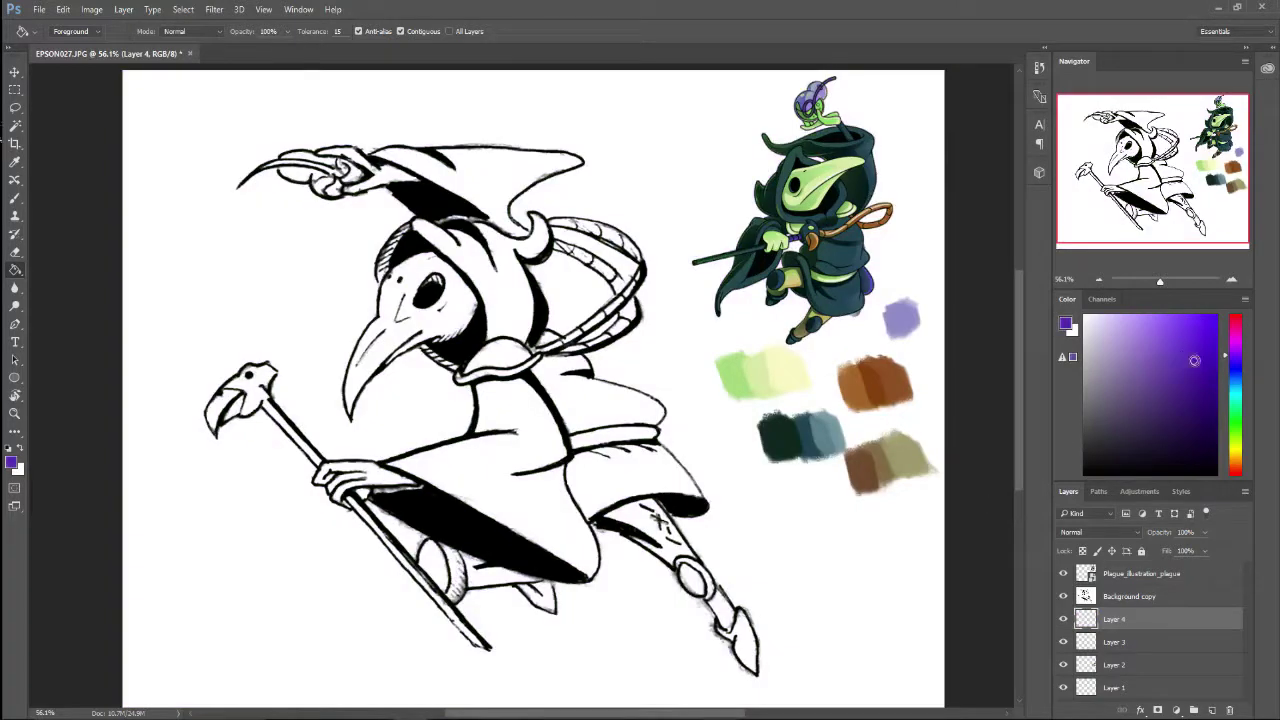
click(803, 592)
key(ctrl+z)
mouse_move(1195, 362)
mouse_down()
mouse_move(1193, 411)
mouse_move(1180, 396)
mouse_up()
click(778, 567)
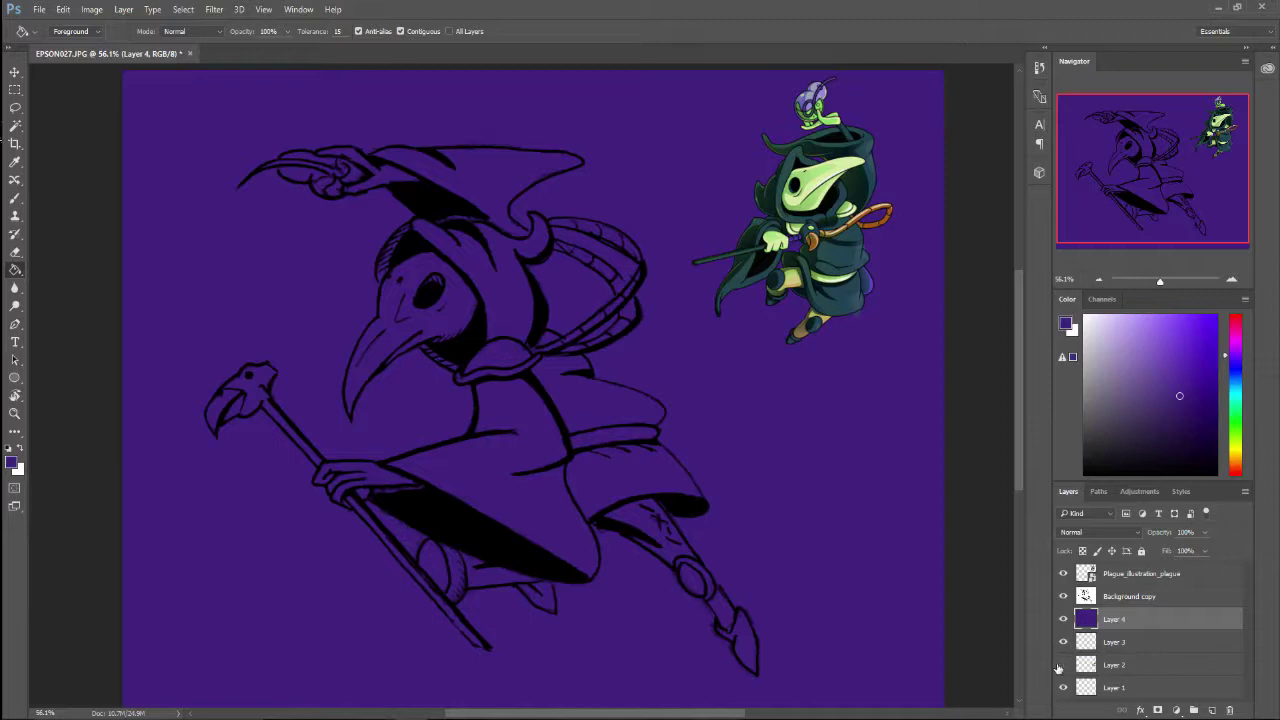
Step: Move the visible swatch layer to the top of the layer stack, above the reference illustration
drag(1180, 675, 1160, 574)
click(1063, 573)
click(1063, 573)
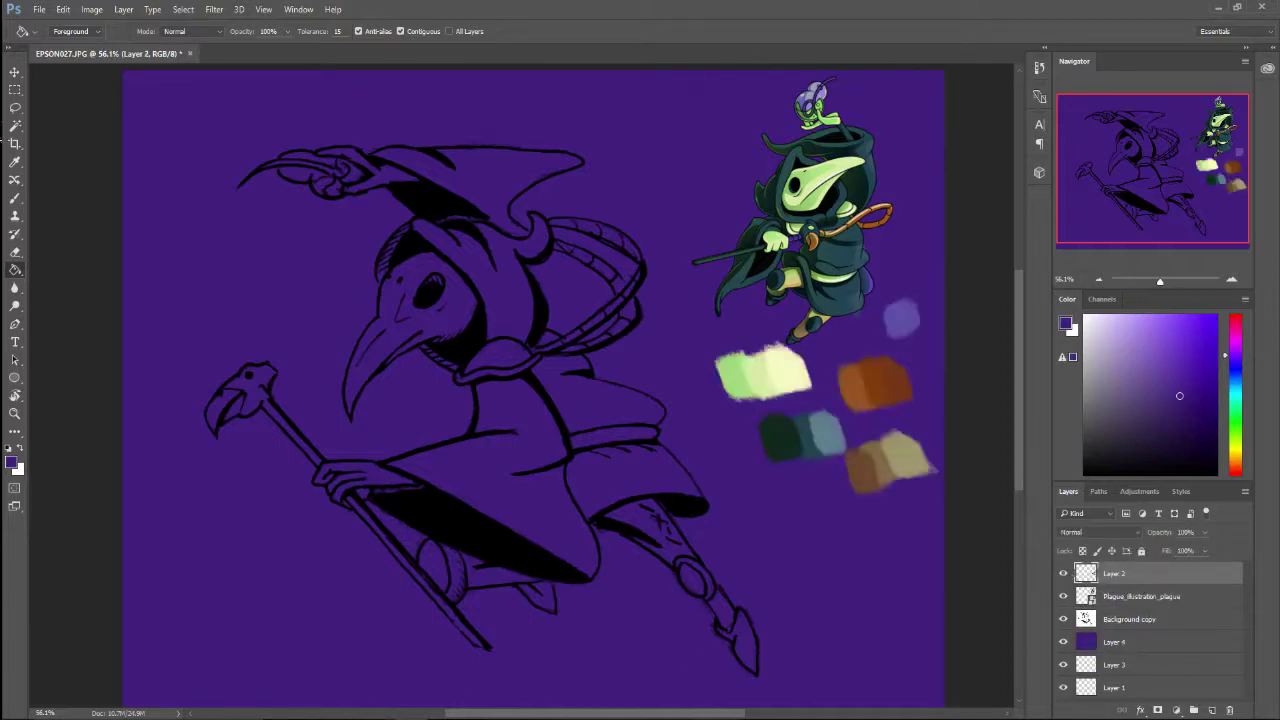
Step: Choose a soft round 175 px brush with 0% hardness for the Brush tool
click(64, 11)
click(64, 11)
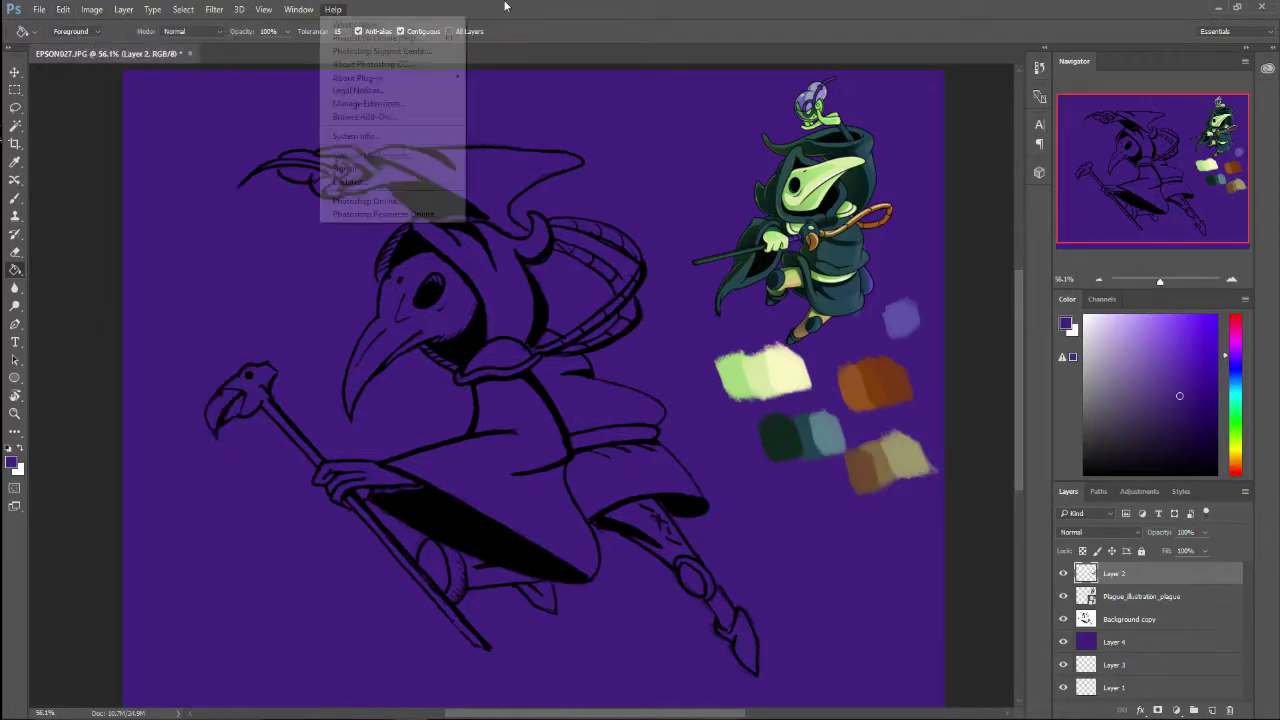
key(b)
click(62, 32)
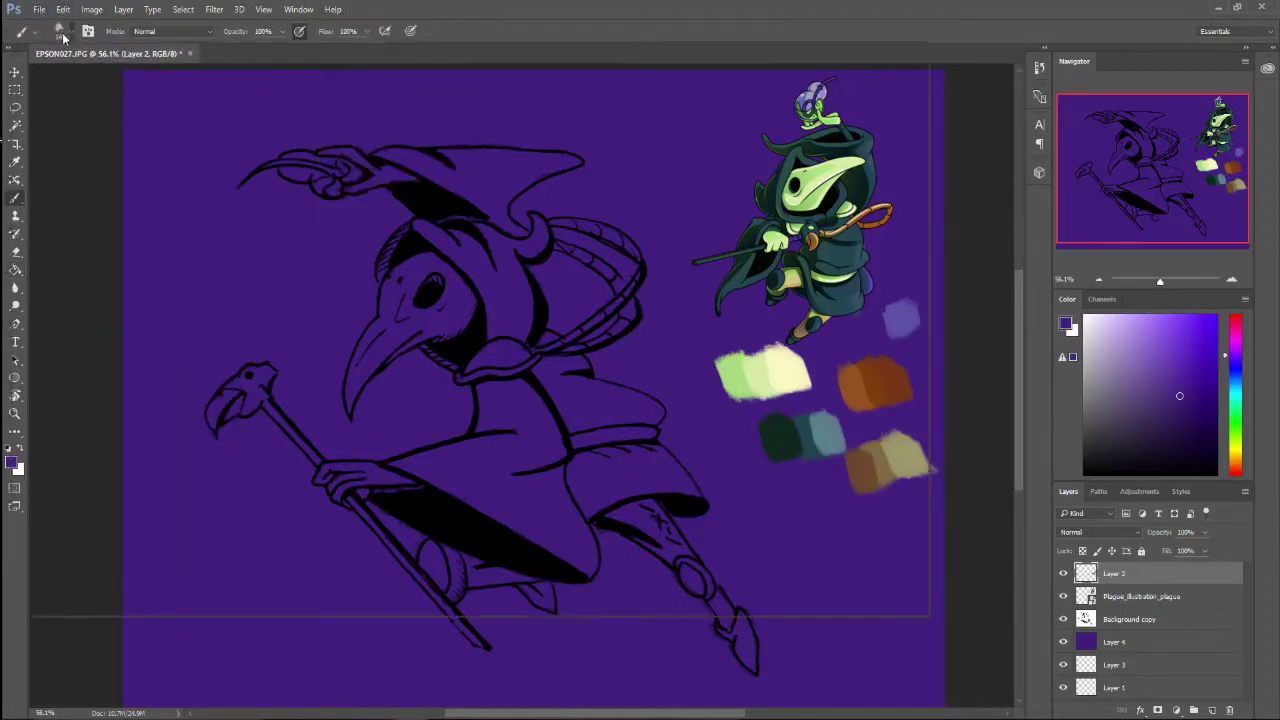
scroll(673, 521, down, 5)
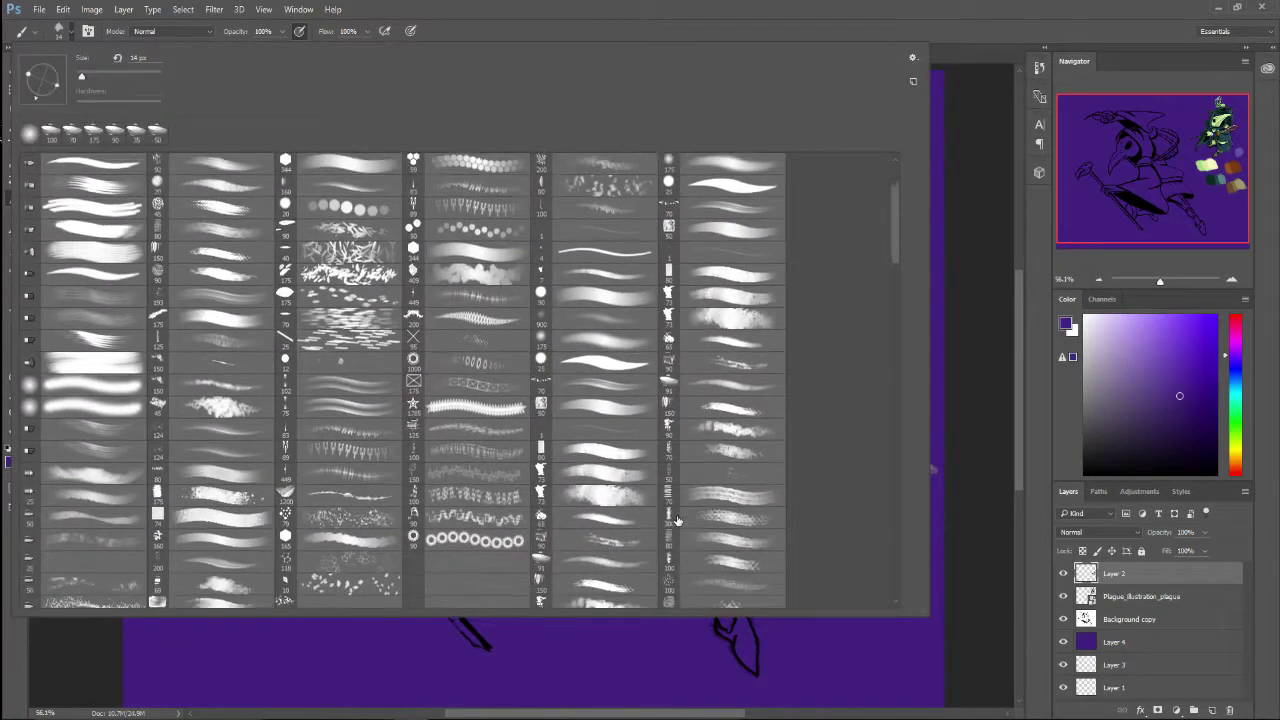
scroll(673, 521, down, 1)
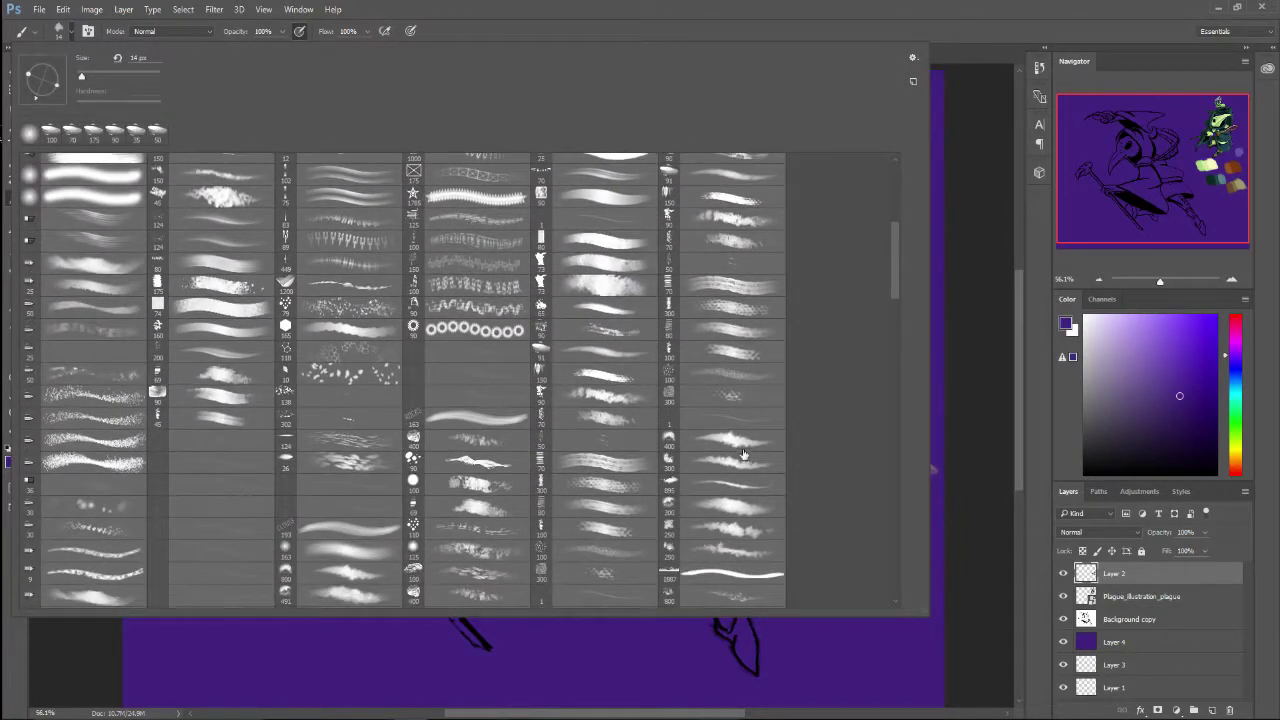
scroll(741, 455, up, 2)
scroll(741, 455, up, 4)
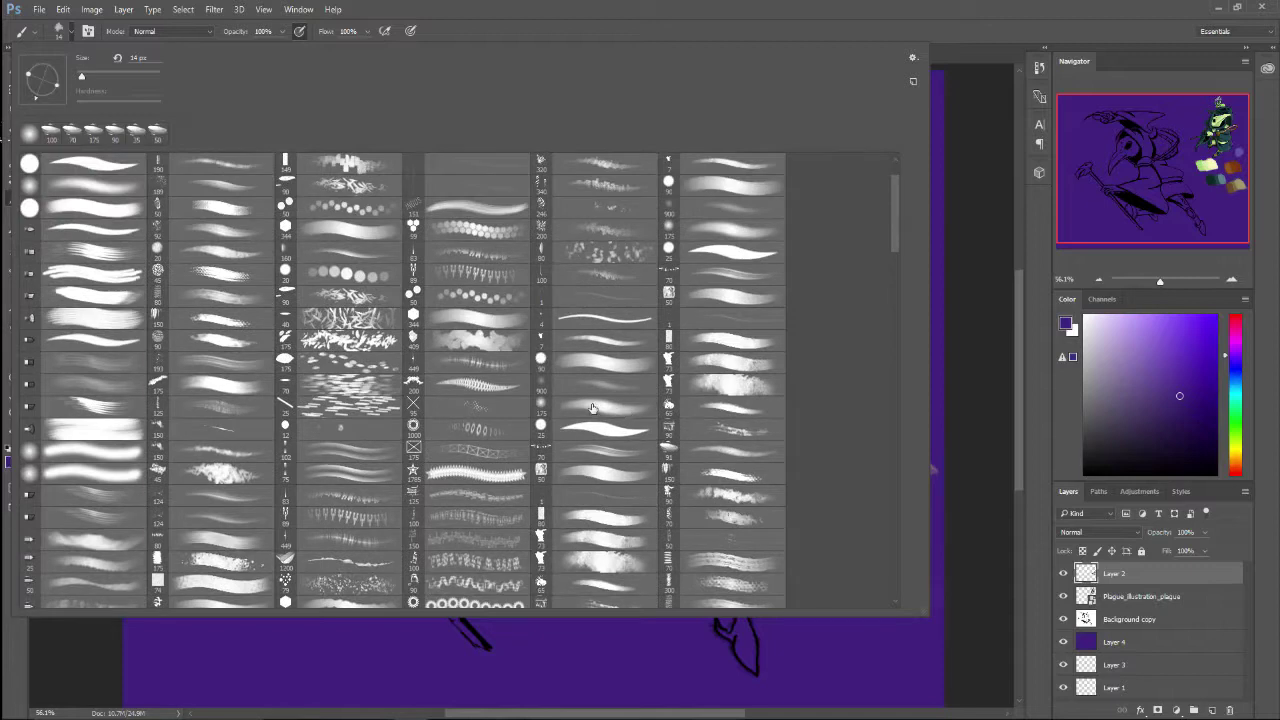
click(594, 408)
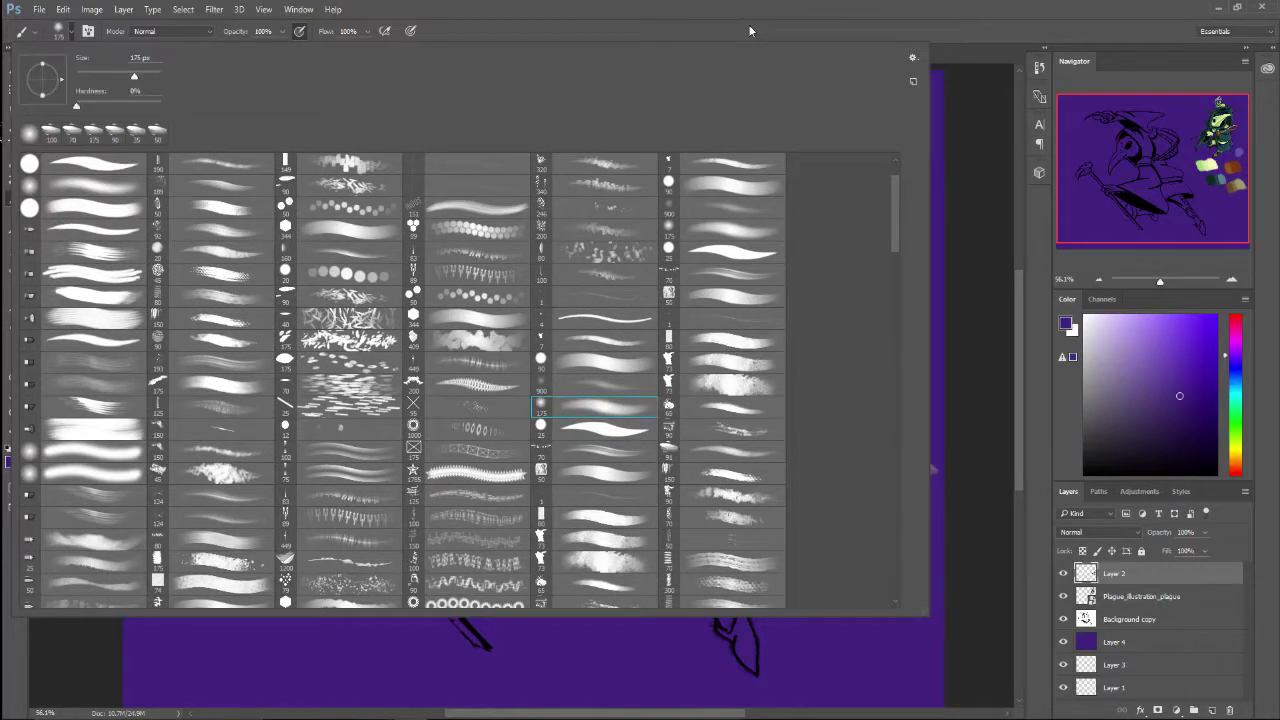
Step: Brush a test stroke over the rear leg on Layer 2, then shift the paint colour to a darker, redder purple
click(688, 5)
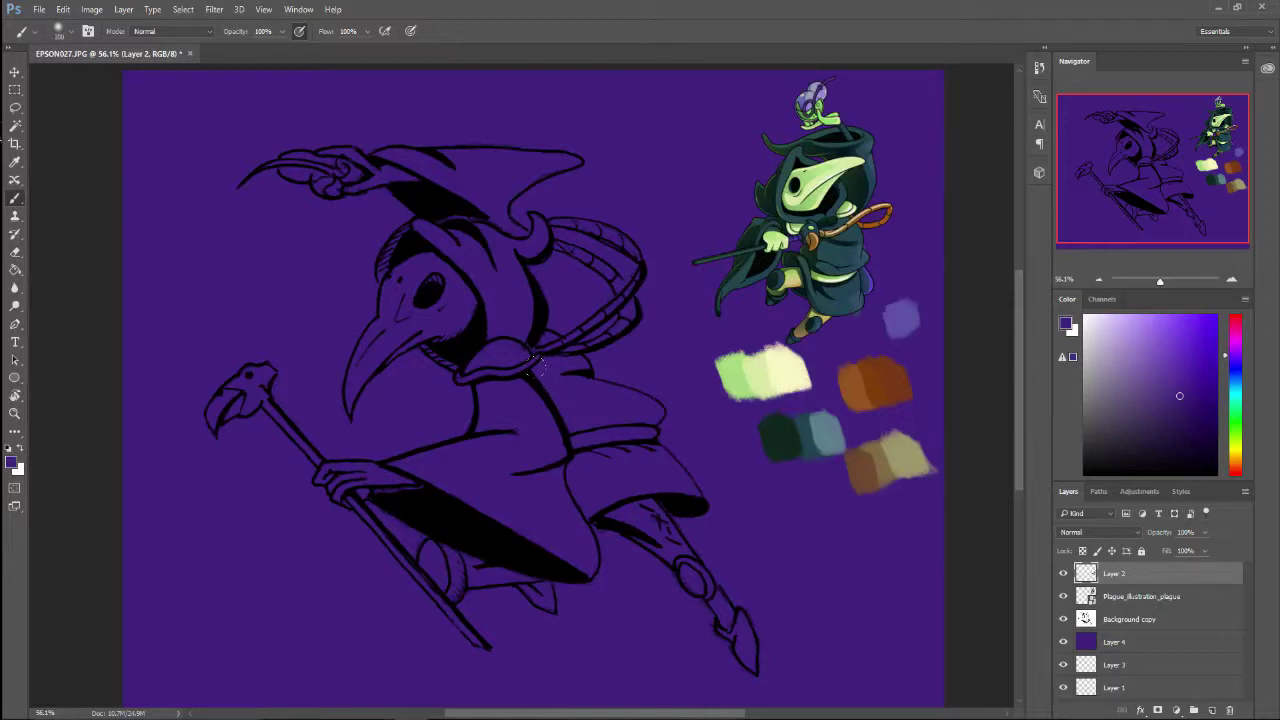
mouse_move(607, 488)
mouse_down()
mouse_move(668, 560)
mouse_move(694, 470)
mouse_up()
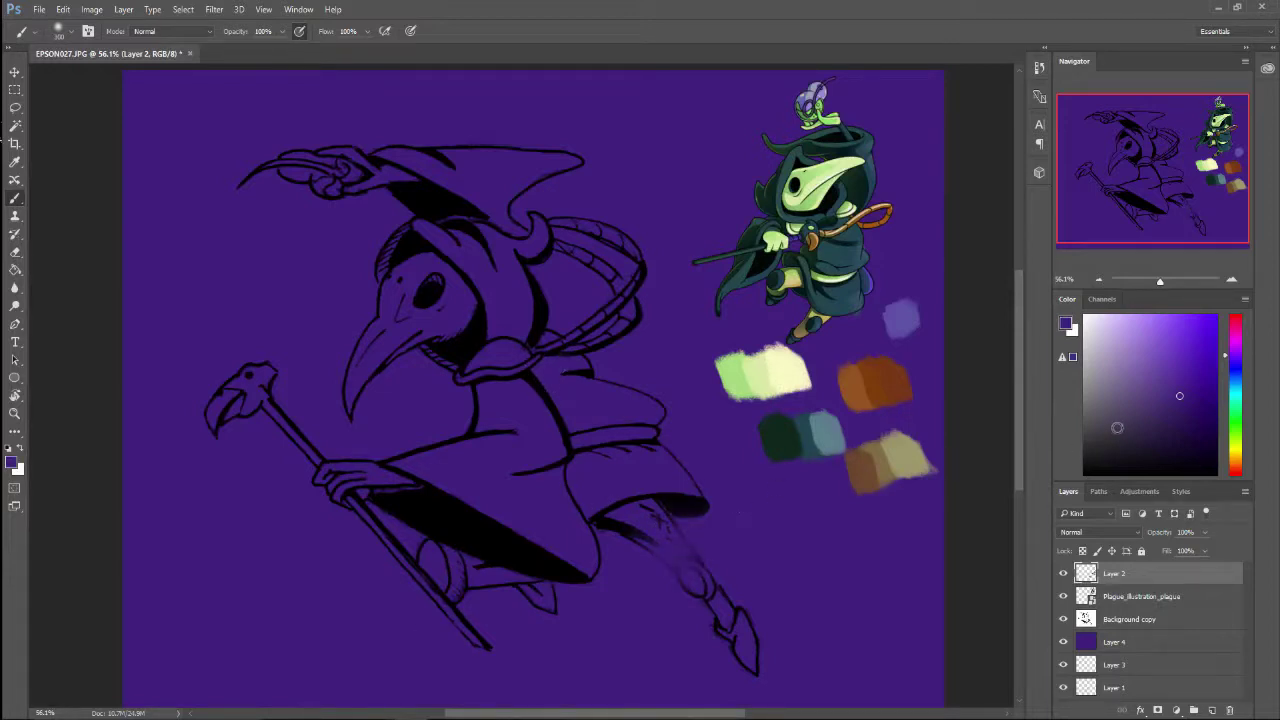
click(1196, 406)
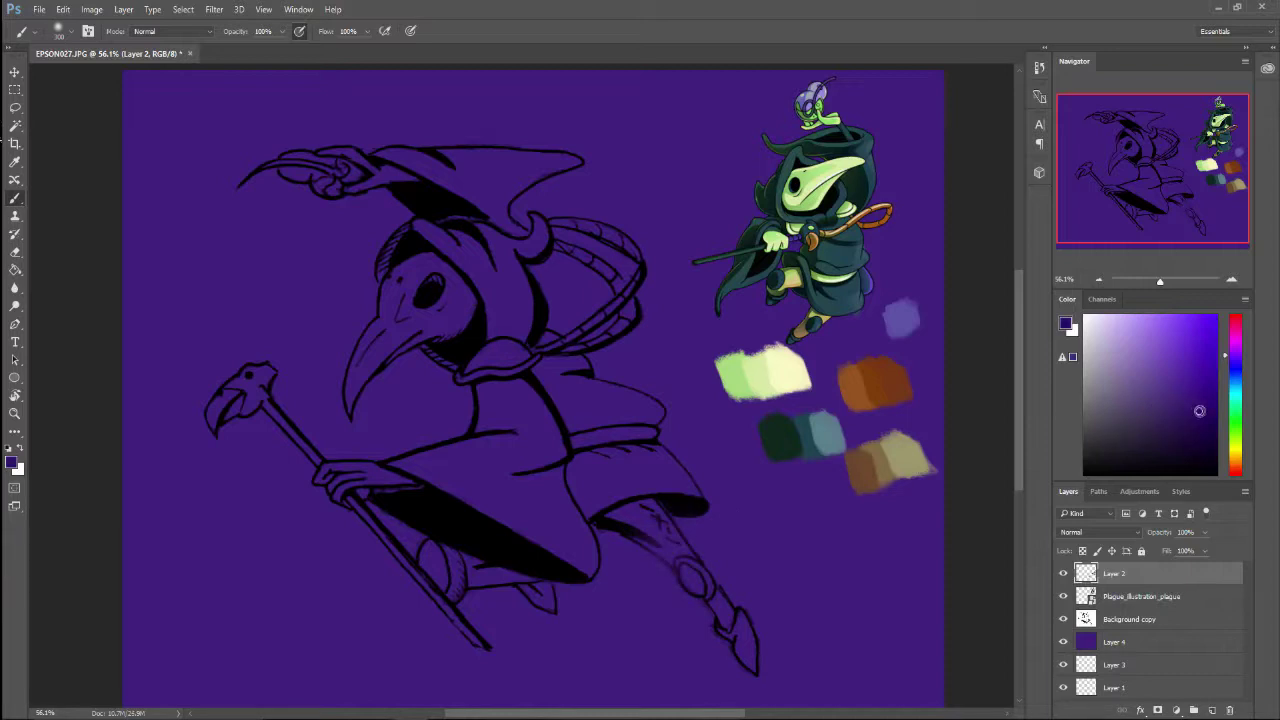
click(1226, 353)
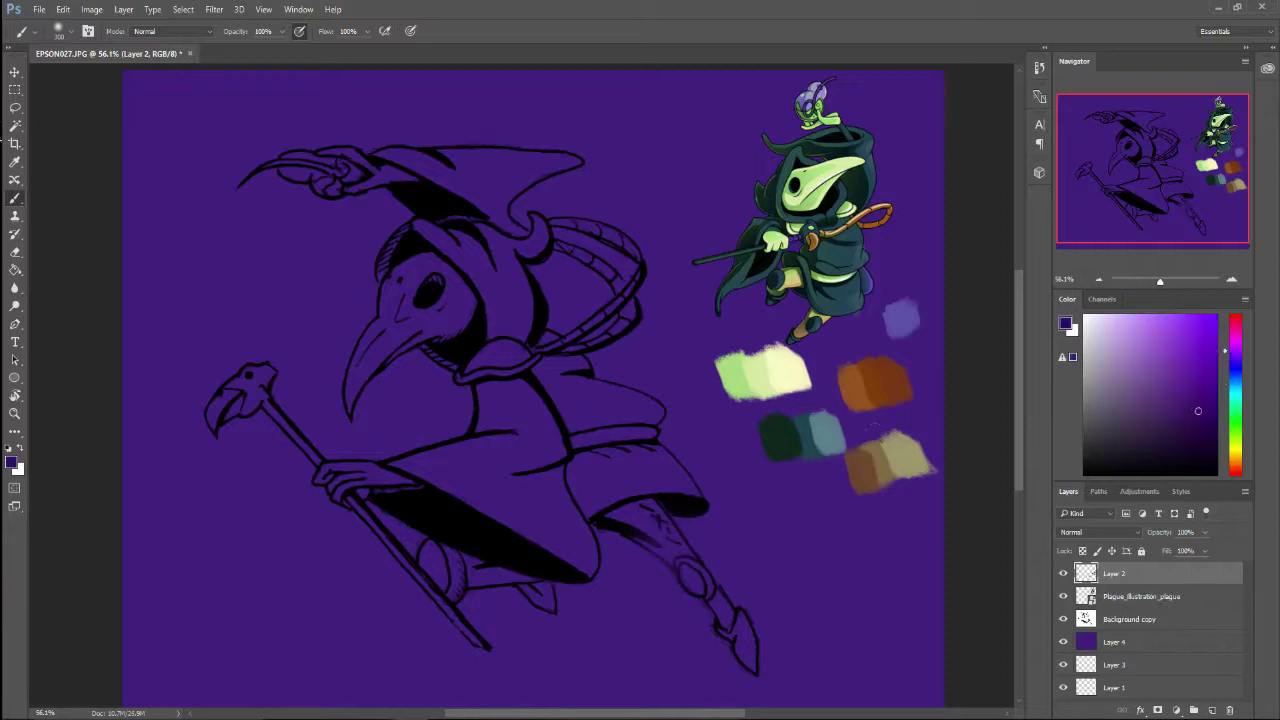
Step: Try soft dark purple shading beside the rear foot on Layer 2 and undo the strokes
mouse_move(776, 645)
mouse_down()
mouse_move(760, 630)
mouse_move(860, 610)
mouse_move(790, 535)
mouse_move(700, 628)
mouse_up()
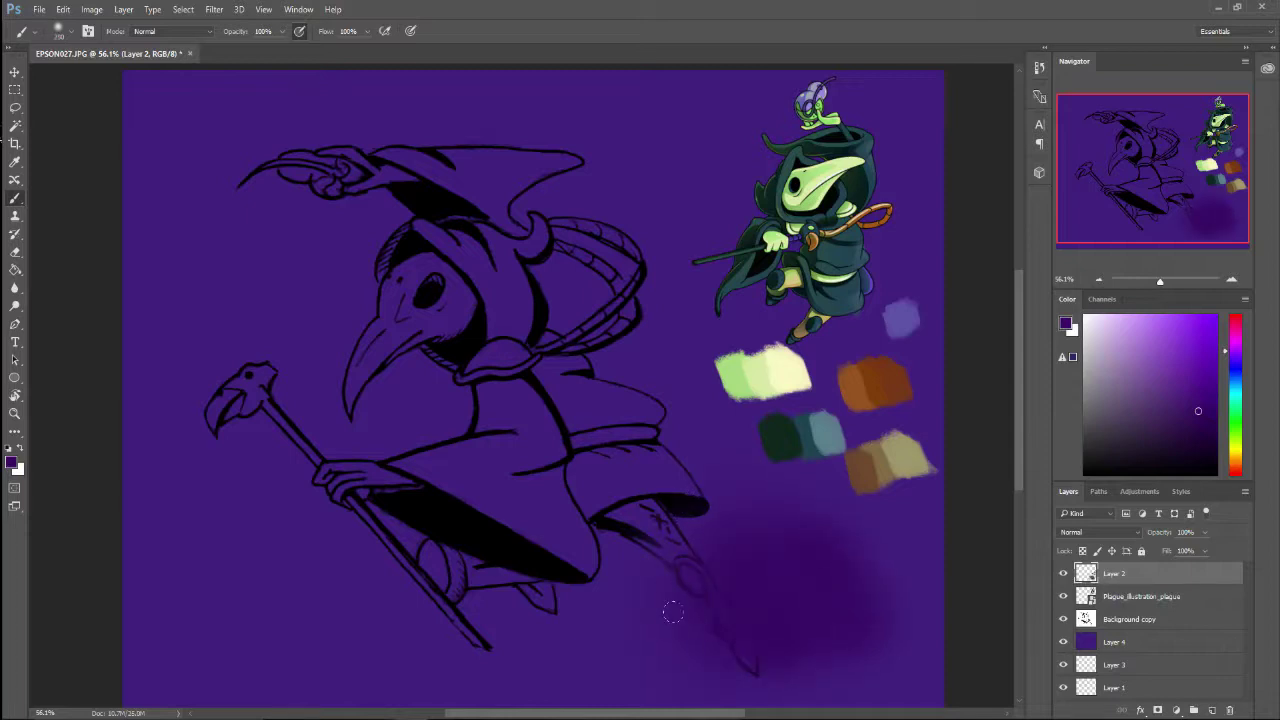
key(ctrl+z)
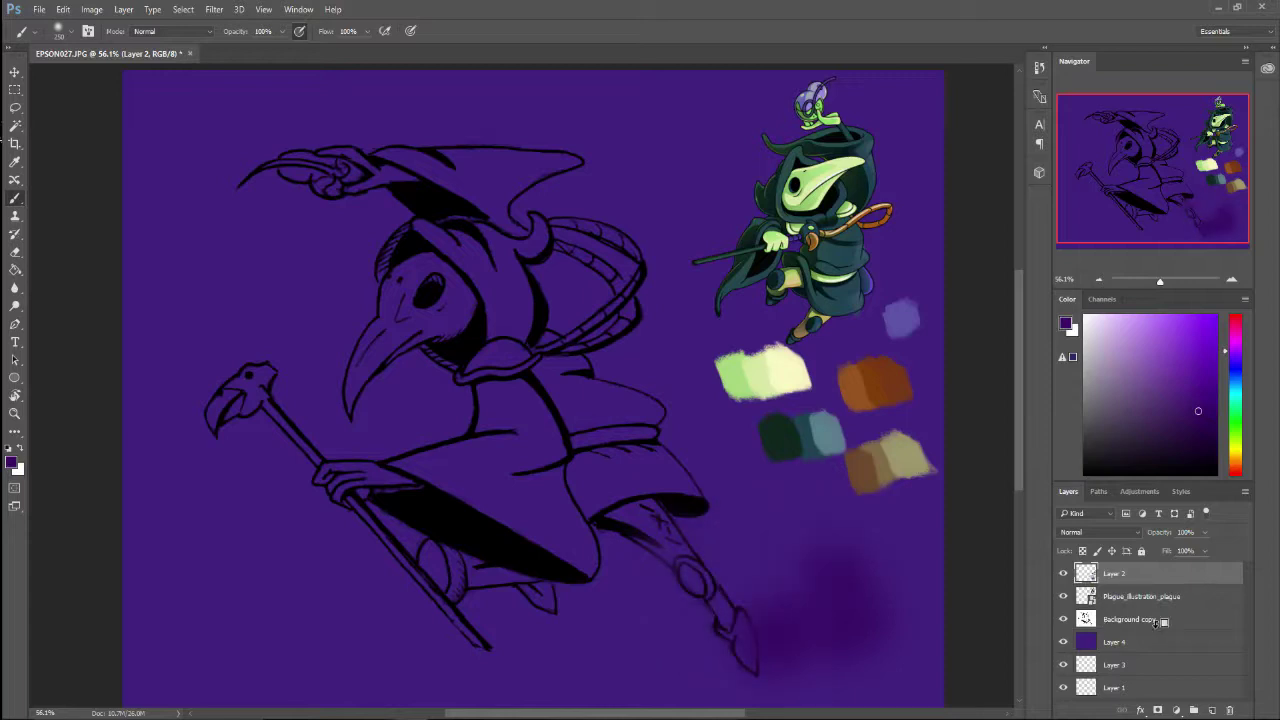
key(ctrl+alt+z)
key(ctrl+alt+z)
drag(840, 630, 812, 628)
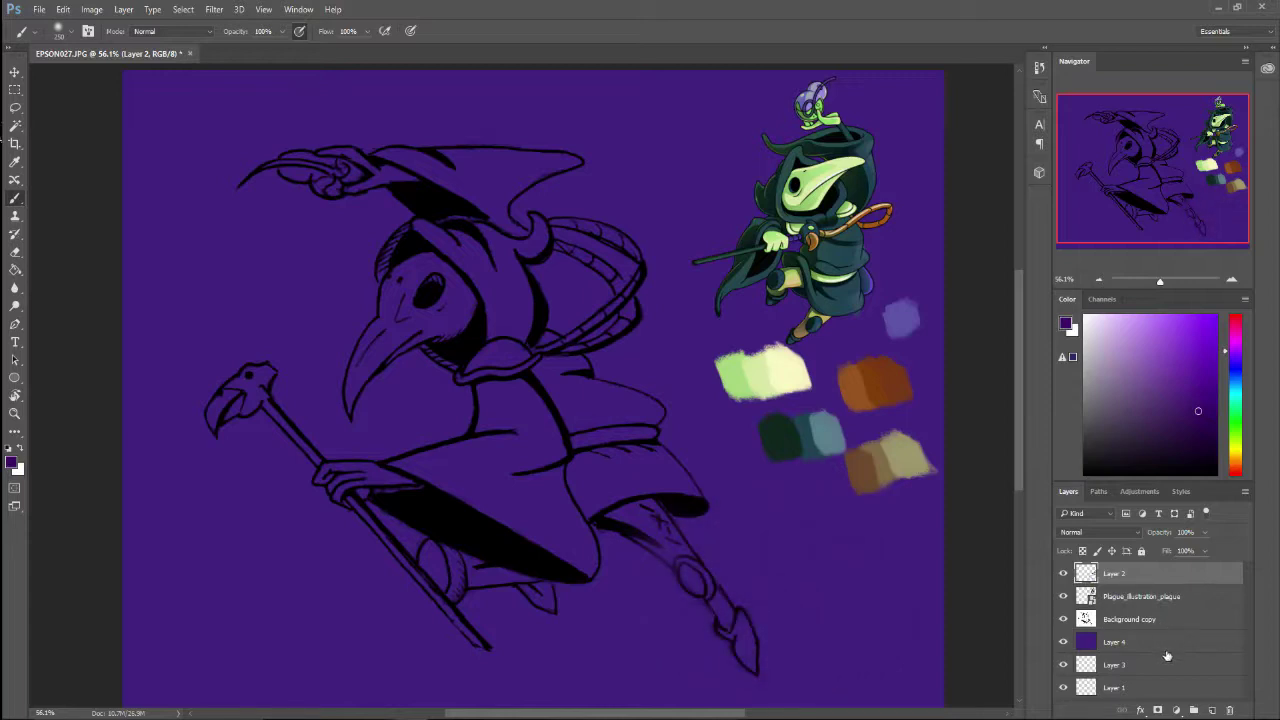
Step: Paint soft dark purple shading across the lower half of the background on Layer 4, enlarging the brush to 700 px
click(1149, 647)
mouse_move(765, 635)
mouse_down()
mouse_move(835, 575)
mouse_move(900, 545)
mouse_move(935, 470)
mouse_up()
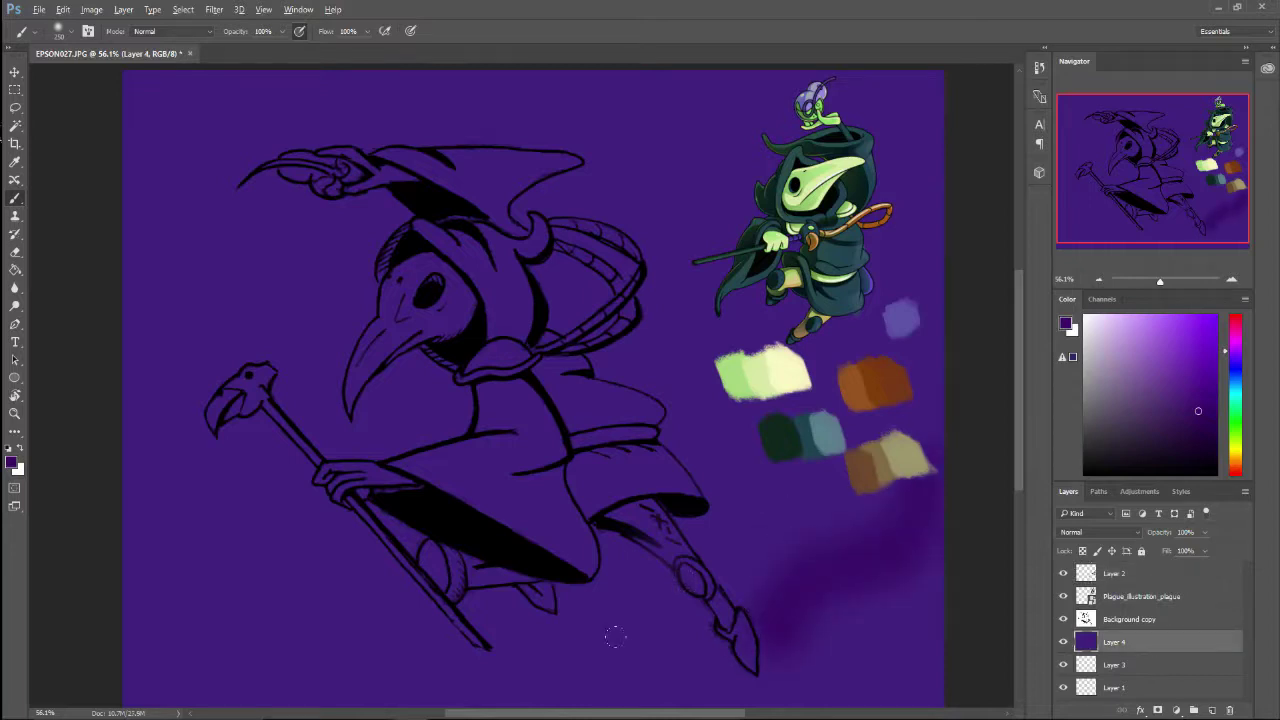
scroll(614, 636, down, 3)
scroll(525, 463, up, 1)
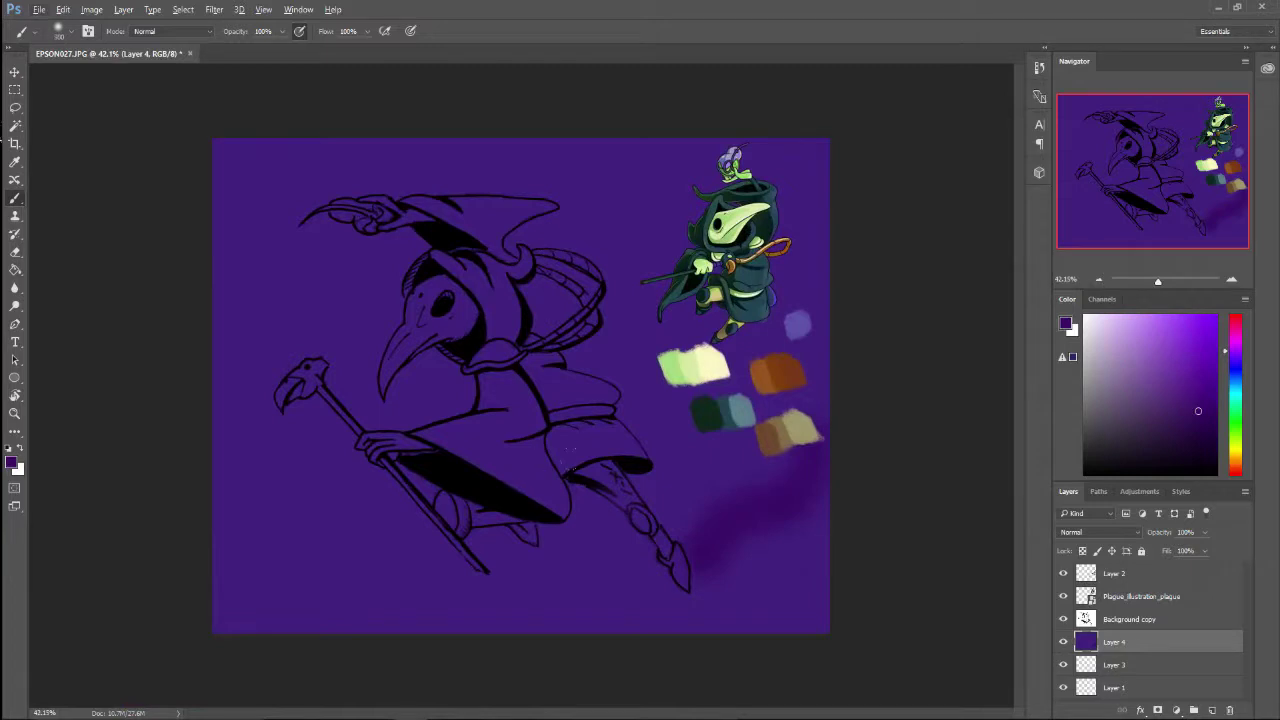
mouse_move(598, 568)
mouse_down()
mouse_move(760, 460)
mouse_move(815, 390)
mouse_up()
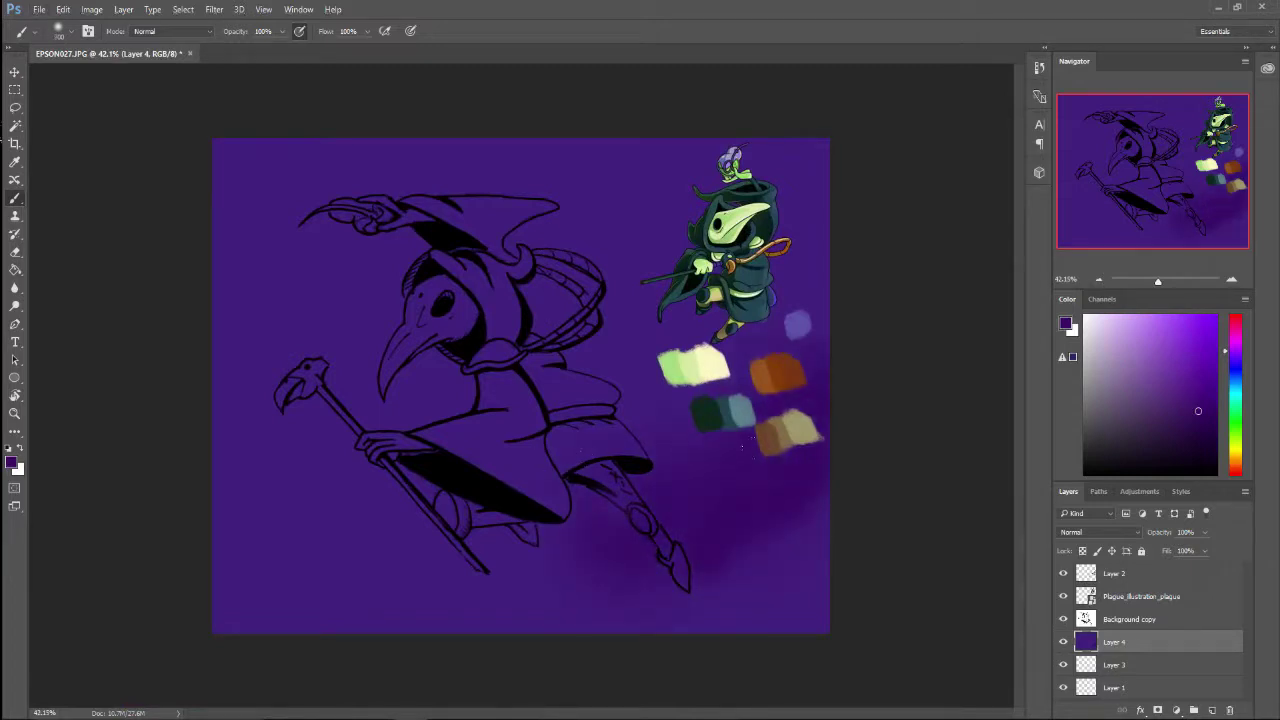
mouse_move(785, 520)
mouse_down()
mouse_move(765, 588)
mouse_move(545, 580)
mouse_move(480, 475)
mouse_move(350, 500)
mouse_up()
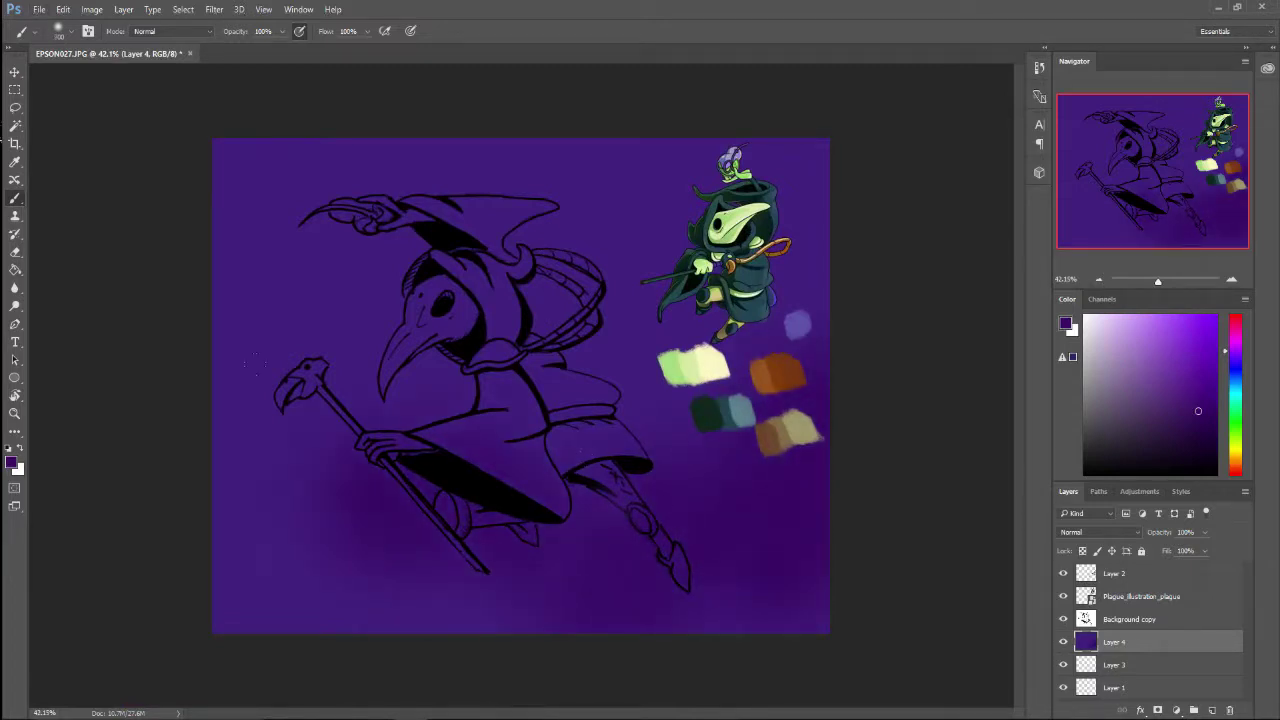
mouse_move(254, 365)
mouse_down()
mouse_move(240, 470)
mouse_move(280, 600)
mouse_move(470, 600)
mouse_up()
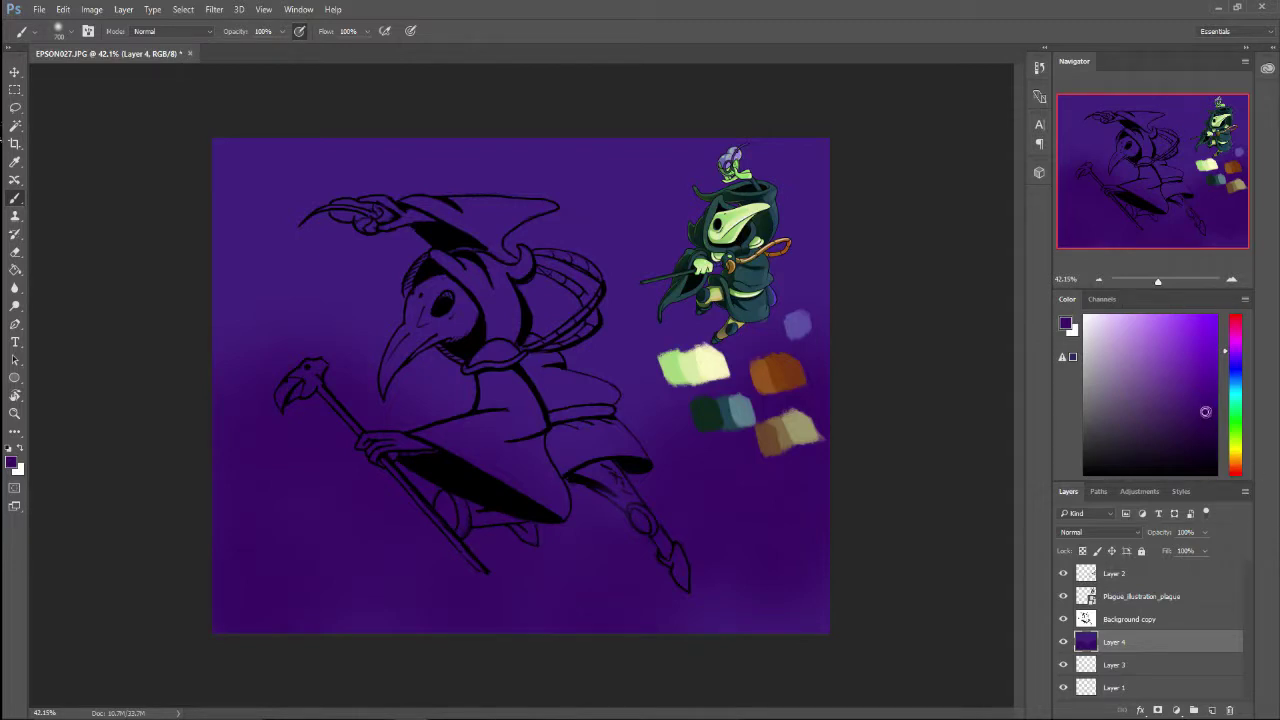
Step: Deepen the paint colour to a near-black violet and shade the lower edge and lower-right corner of the background
click(1212, 430)
drag(1212, 430, 1212, 428)
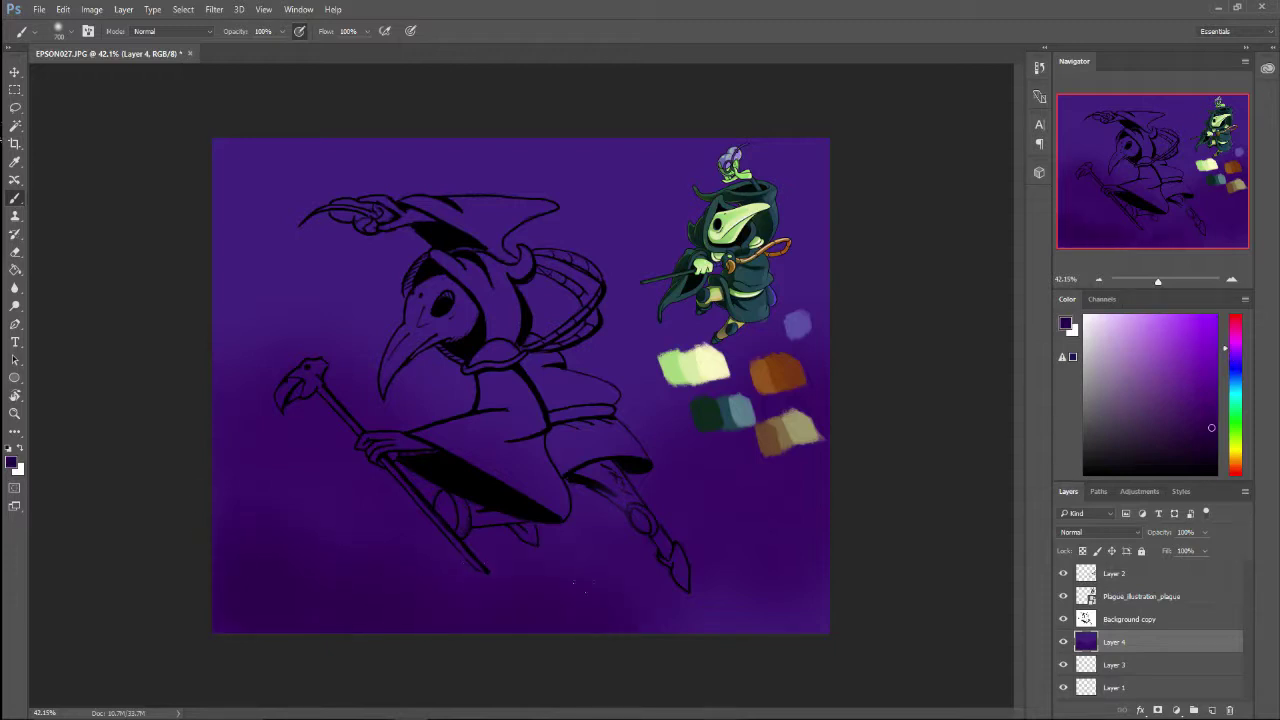
mouse_move(645, 610)
mouse_down()
mouse_move(765, 620)
mouse_move(805, 598)
mouse_up()
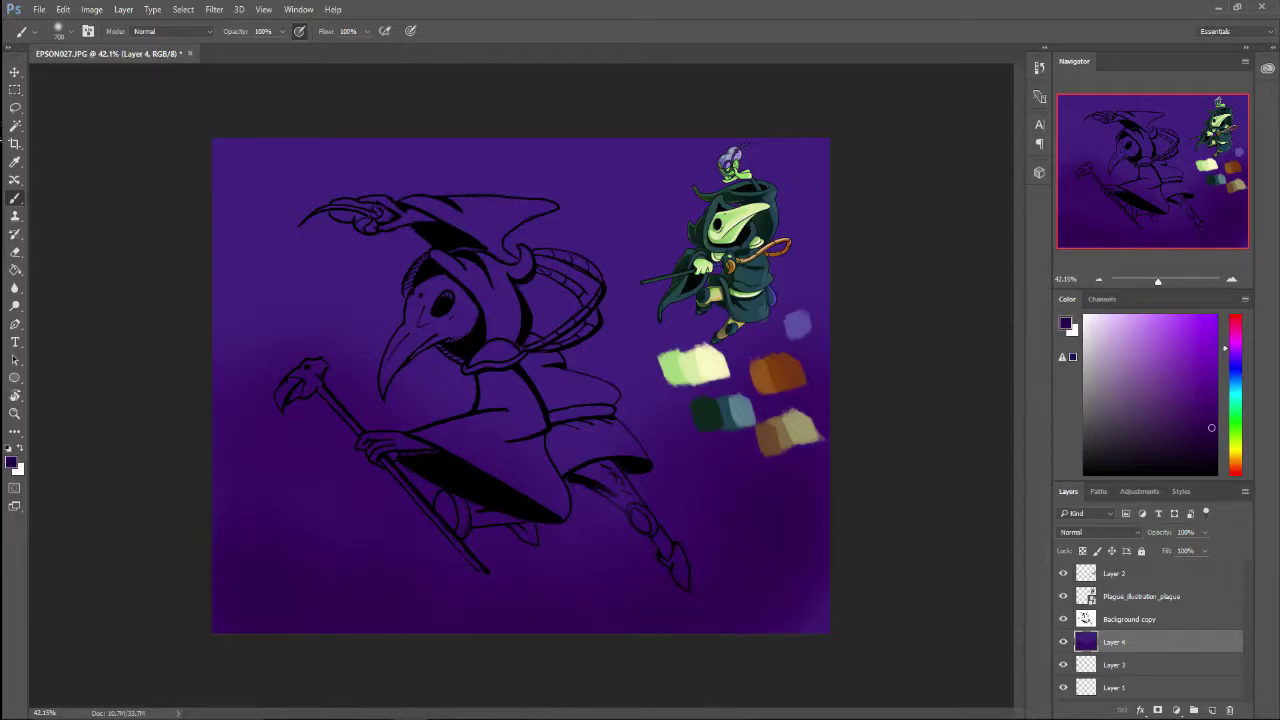
Step: Change the paint colour to a lighter blue-violet and brush it along the upper edge of the background
alt+click(362, 632)
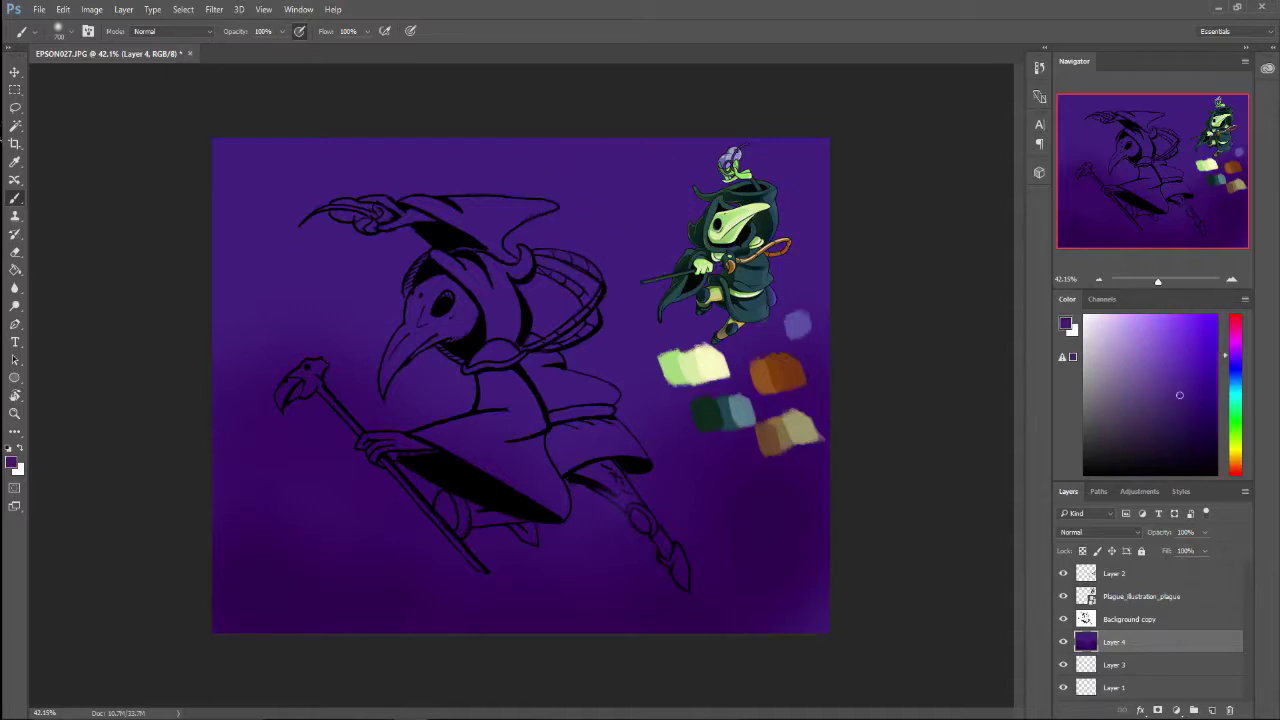
click(1164, 373)
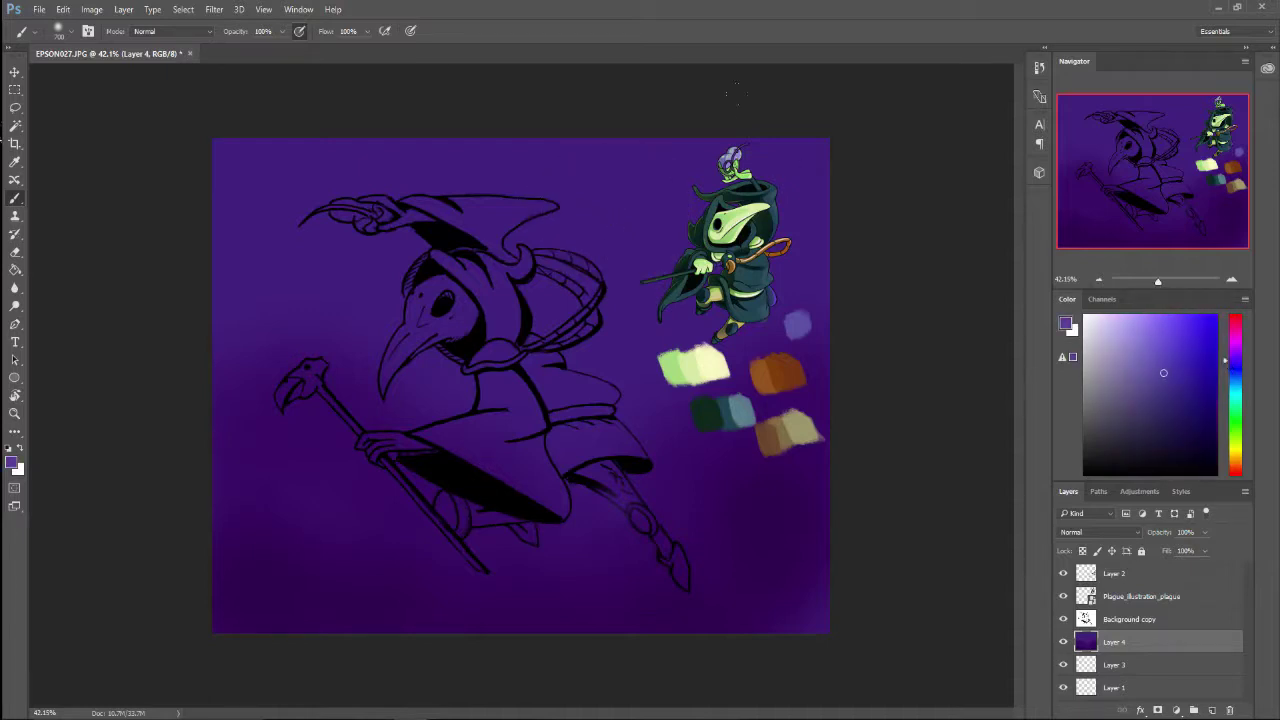
mouse_move(800, 150)
mouse_down()
mouse_move(580, 165)
mouse_move(350, 150)
mouse_up()
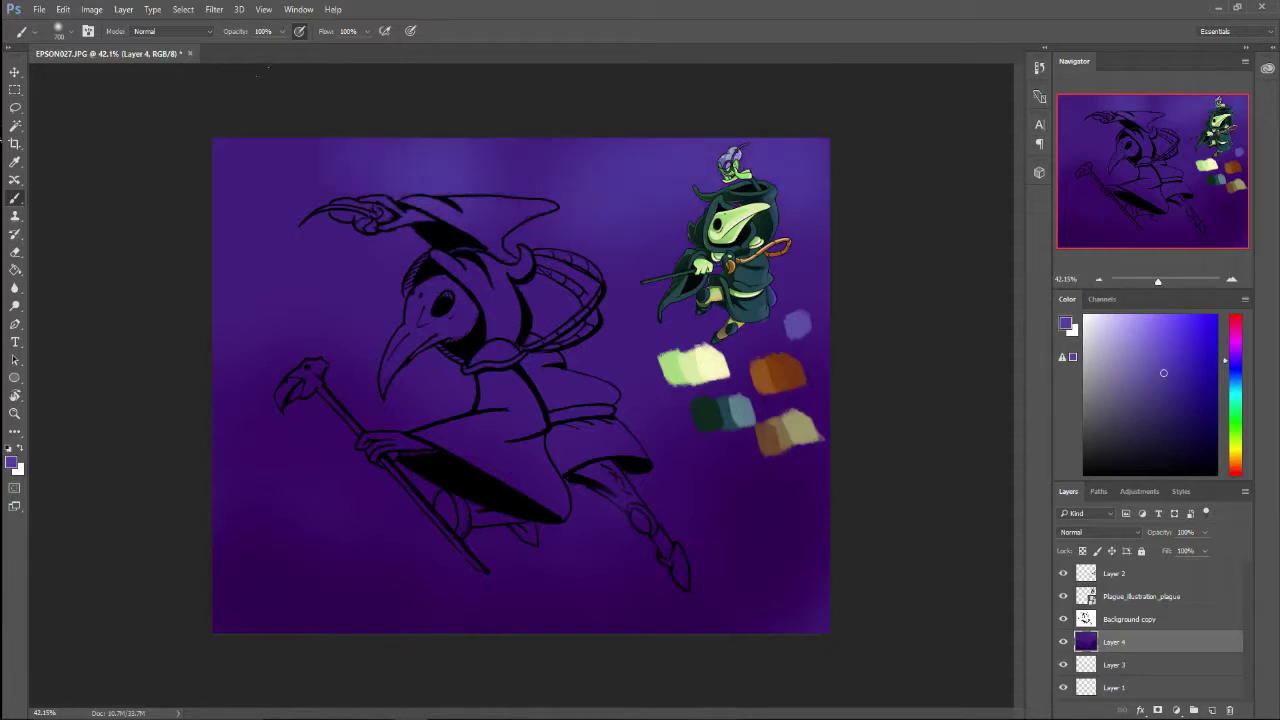
mouse_move(269, 66)
mouse_down()
mouse_move(170, 115)
mouse_move(500, 110)
mouse_up()
drag(614, 110, 740, 128)
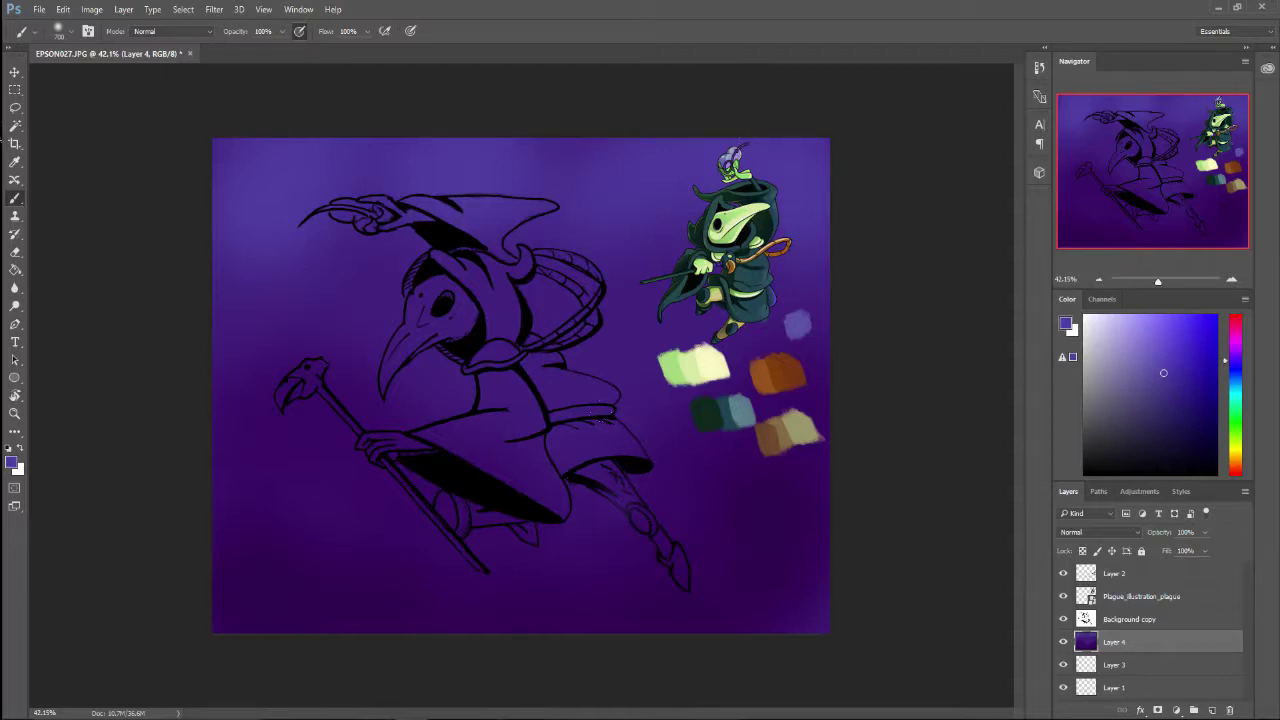
Step: Sample a background violet, darken it to a deep plum and brush patches into the lower background
alt+click(684, 437)
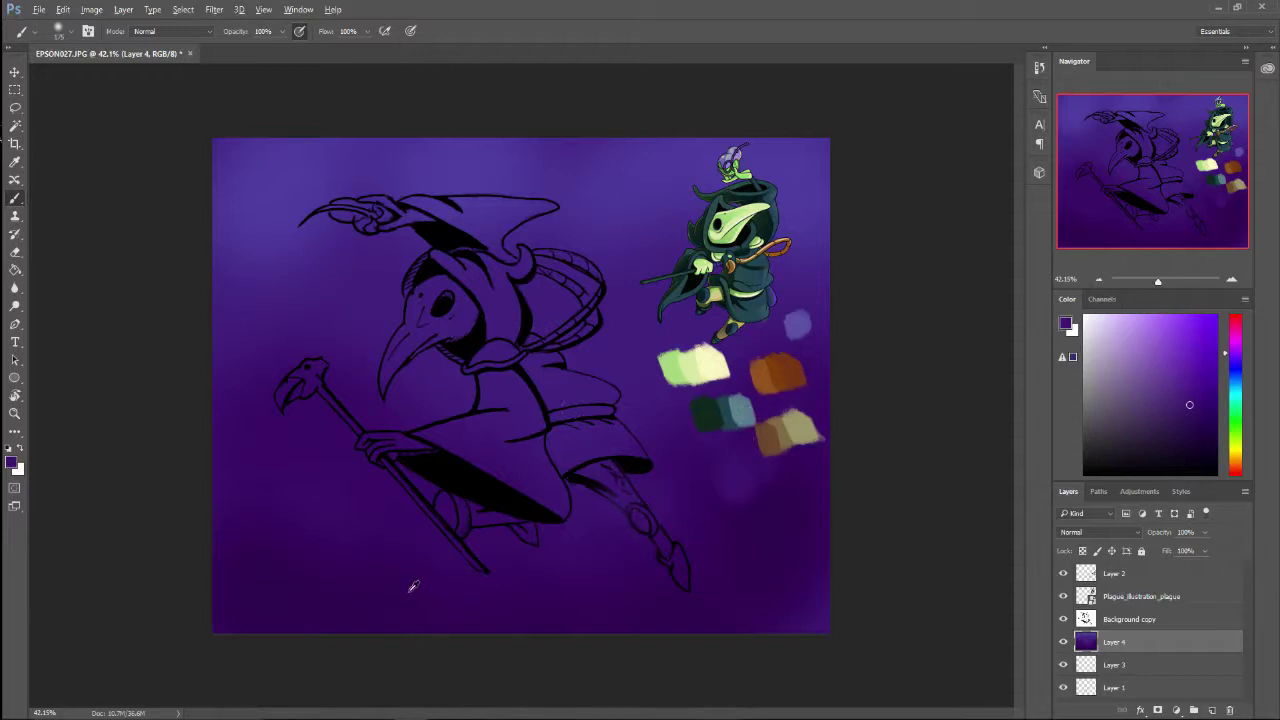
drag(1169, 396, 1214, 431)
click(1227, 347)
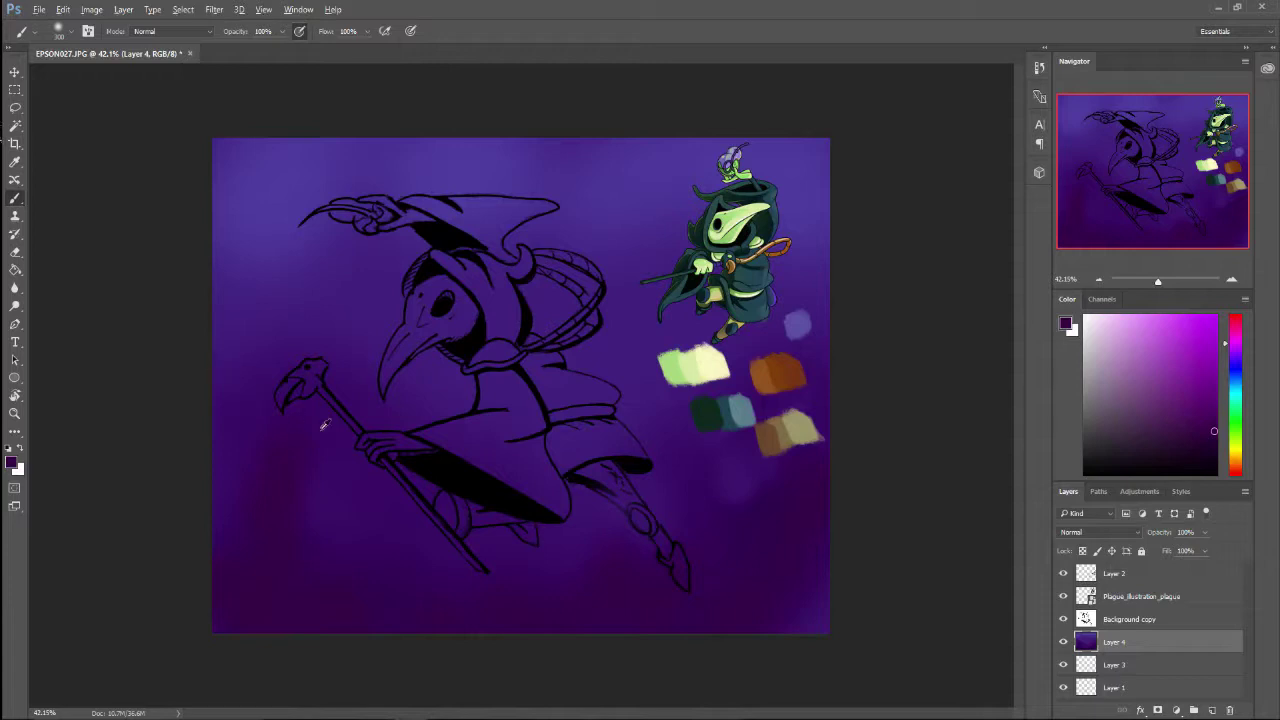
Step: Blend the background around the figure with soft 300 px strokes in violets sampled from the canvas
alt+click(365, 477)
drag(324, 316, 294, 285)
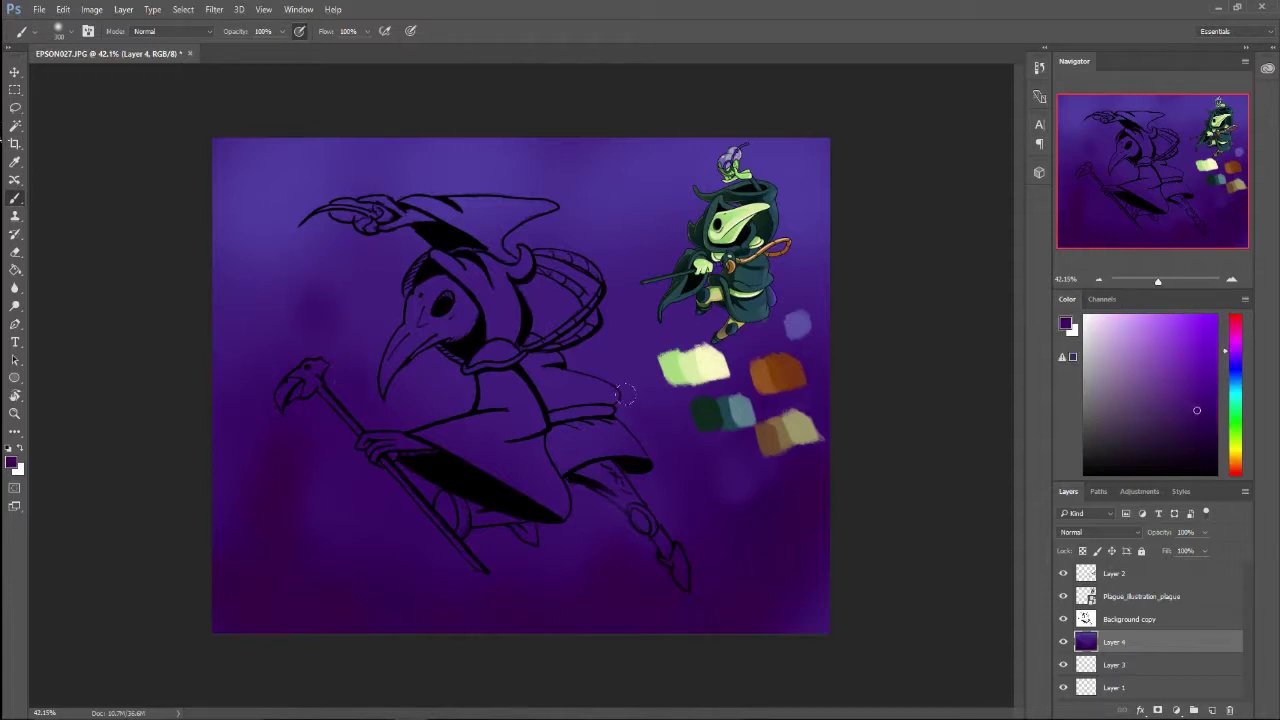
drag(624, 394, 666, 400)
alt+click(588, 139)
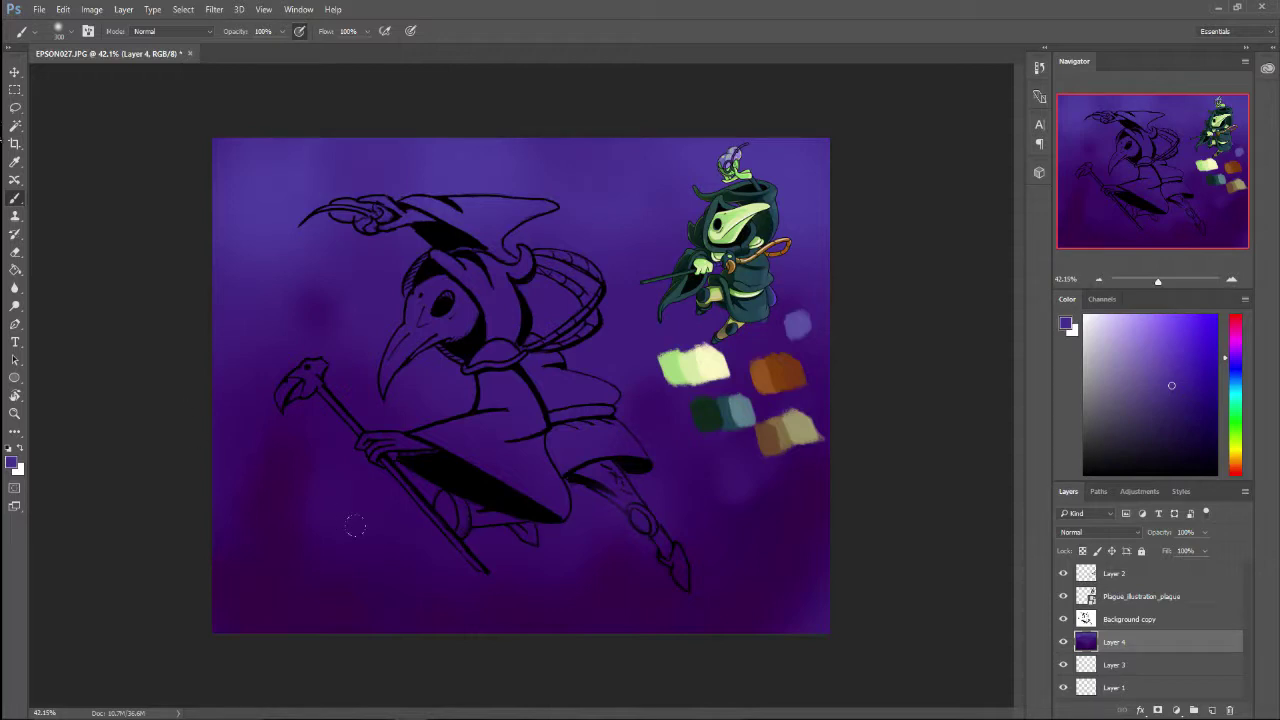
alt+click(290, 516)
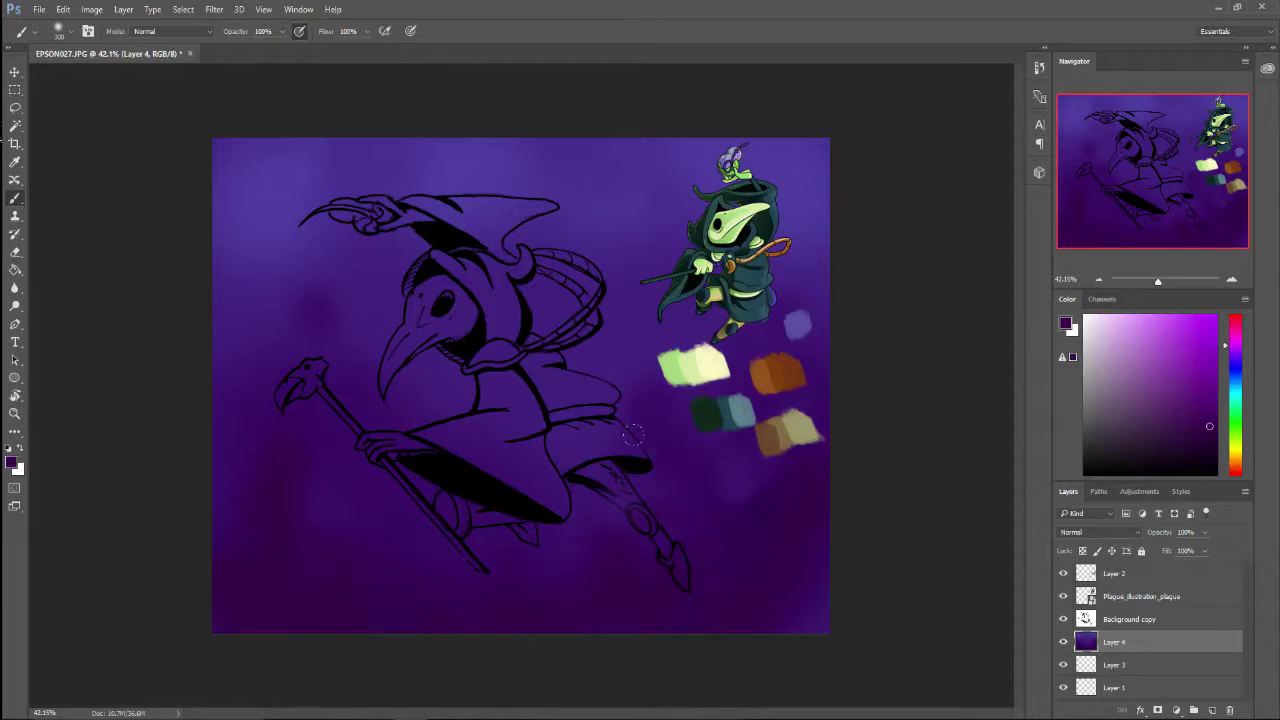
alt+click(592, 500)
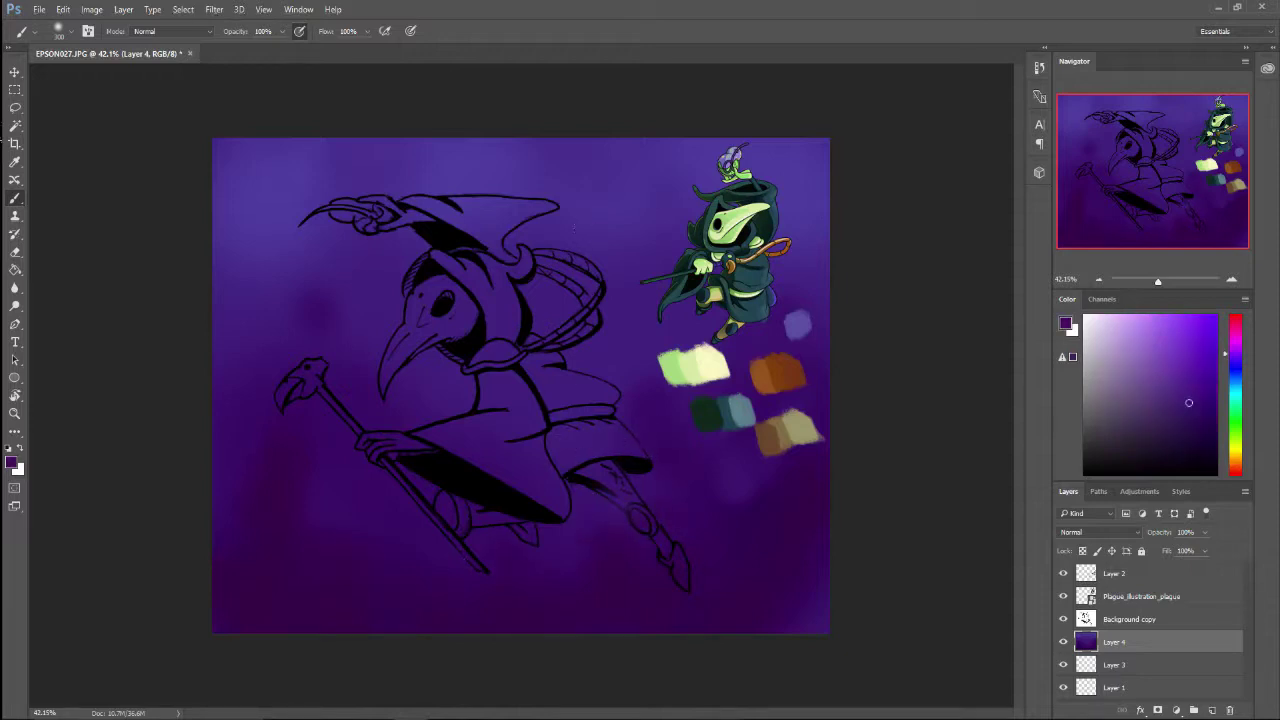
Step: Hide Layer 4 and try to brush a brighter violet beside the figure with that layer still active
click(1063, 641)
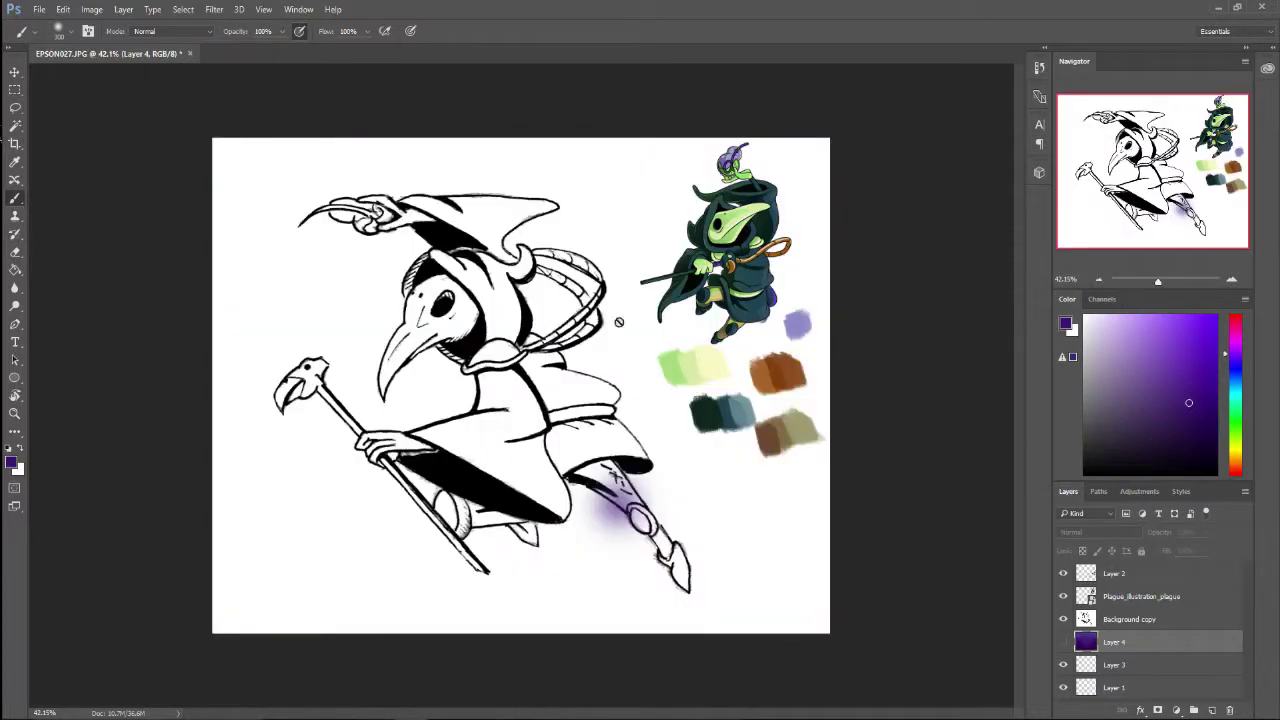
click(1178, 372)
click(625, 346)
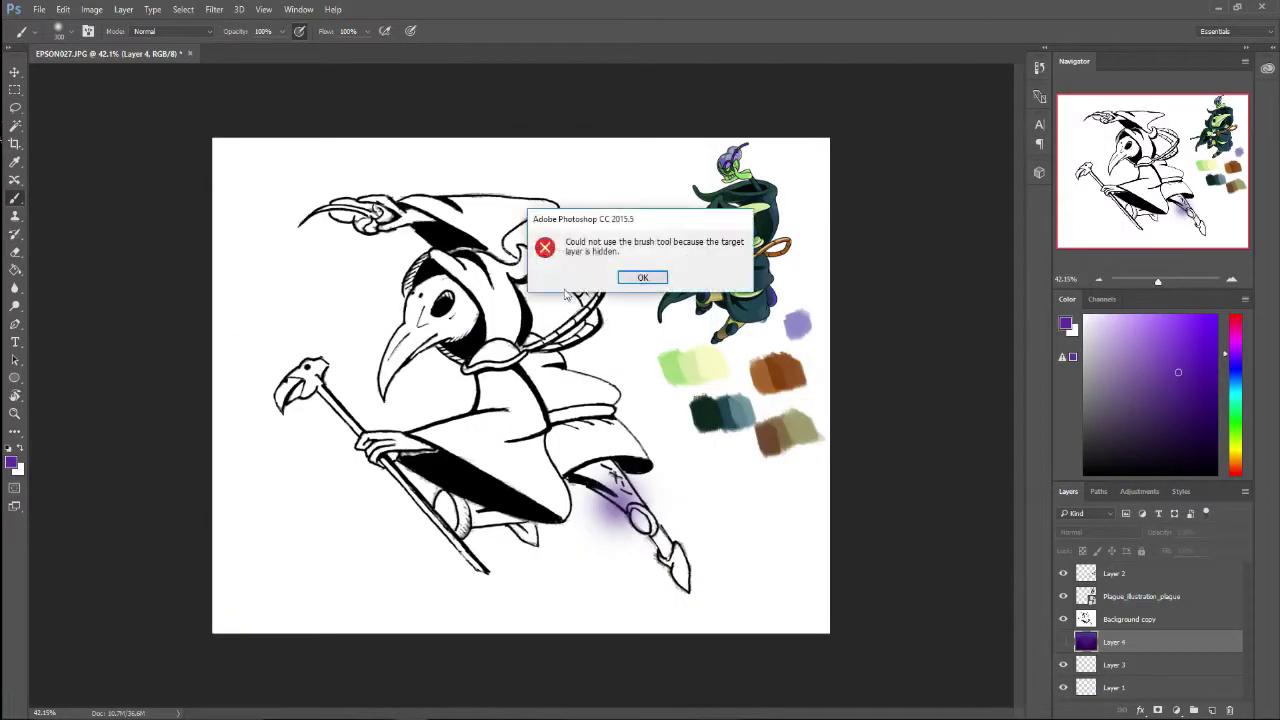
click(648, 278)
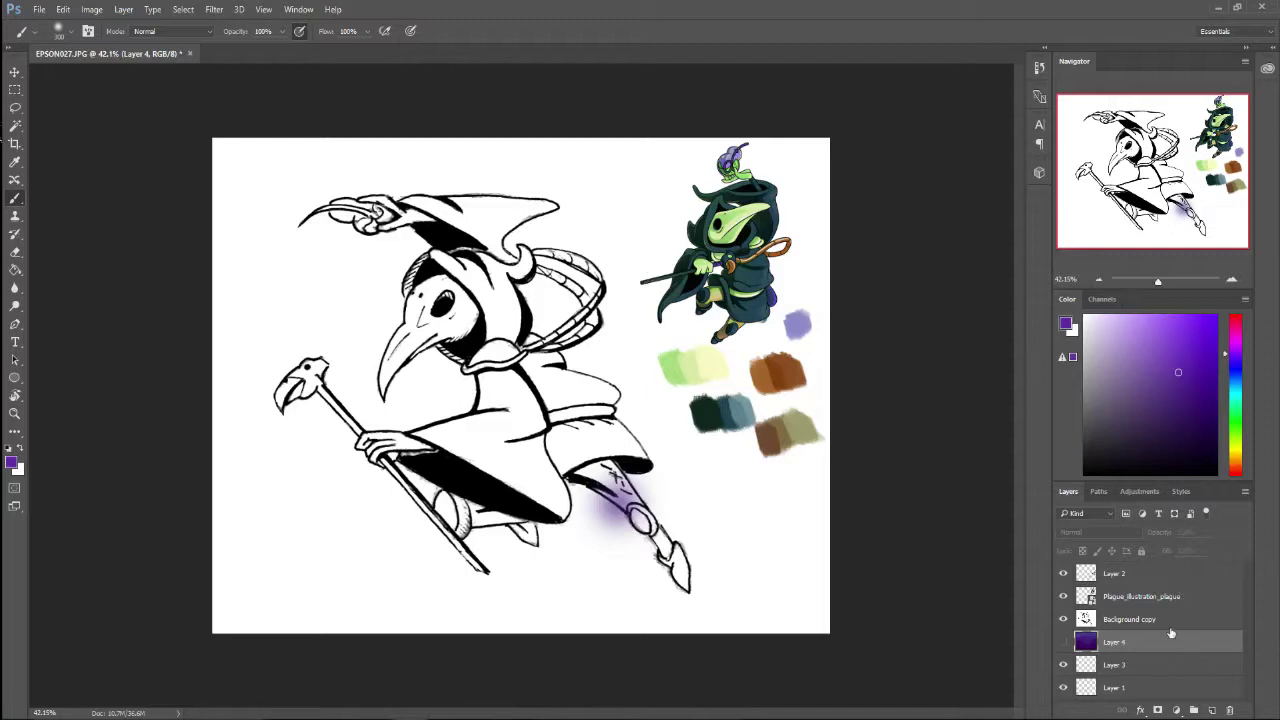
Step: Try broad violet strokes over the cloak, staff and open background on Layer 2, then undo them and the hiding of Layer 4
click(1162, 573)
mouse_move(540, 400)
mouse_down()
mouse_move(470, 450)
mouse_move(340, 470)
mouse_move(300, 500)
mouse_up()
mouse_move(325, 258)
mouse_down()
mouse_move(300, 240)
mouse_move(270, 298)
mouse_move(240, 335)
mouse_up()
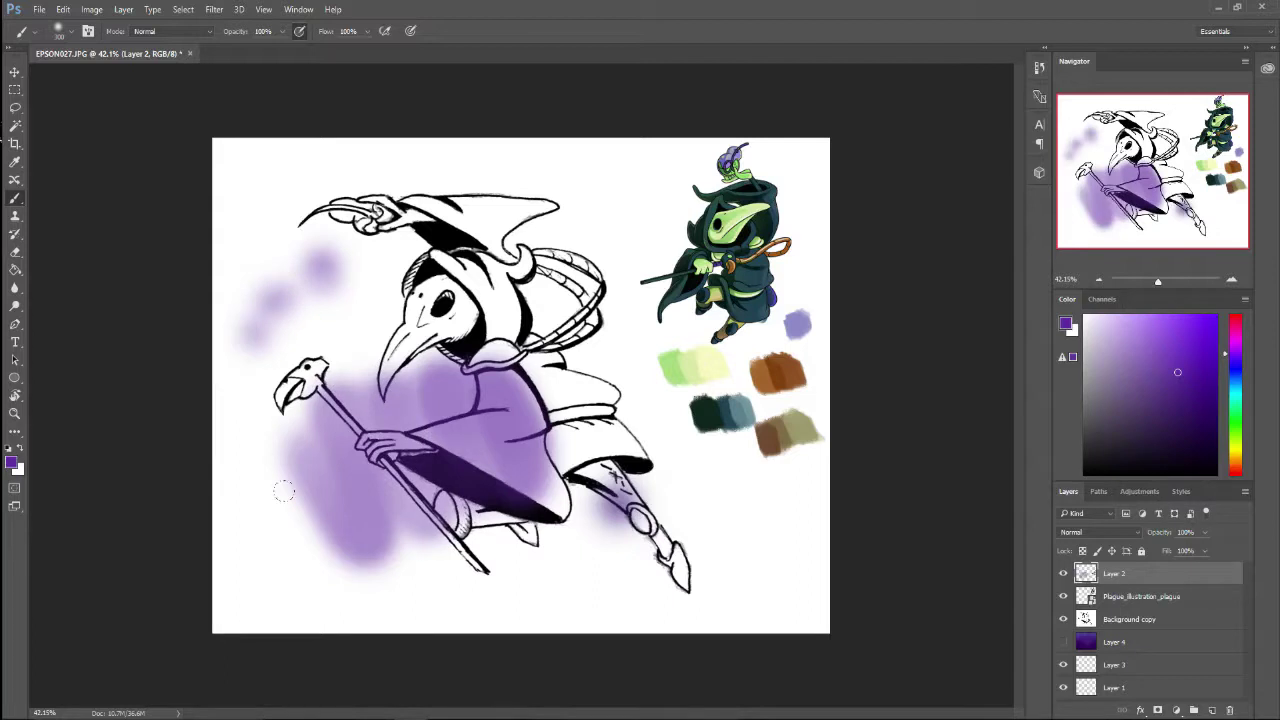
key(ctrl+alt+z)
key(ctrl+alt+z)
key(ctrl+alt+z)
key(ctrl+alt+z)
key(ctrl+alt+z)
key(ctrl+alt+z)
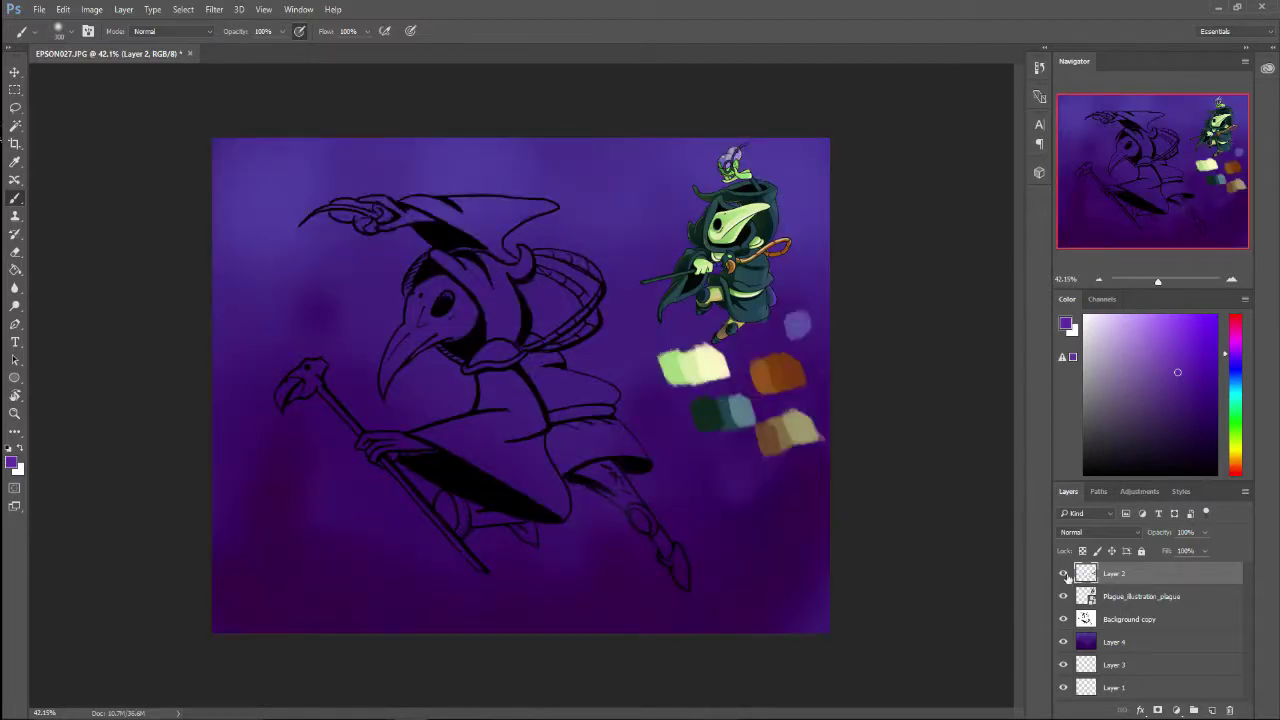
Step: Erase the stray purple around the rear leg on Layer 2 with Layer 4 temporarily hidden, then make Layer 4 active again
key(e)
click(1063, 641)
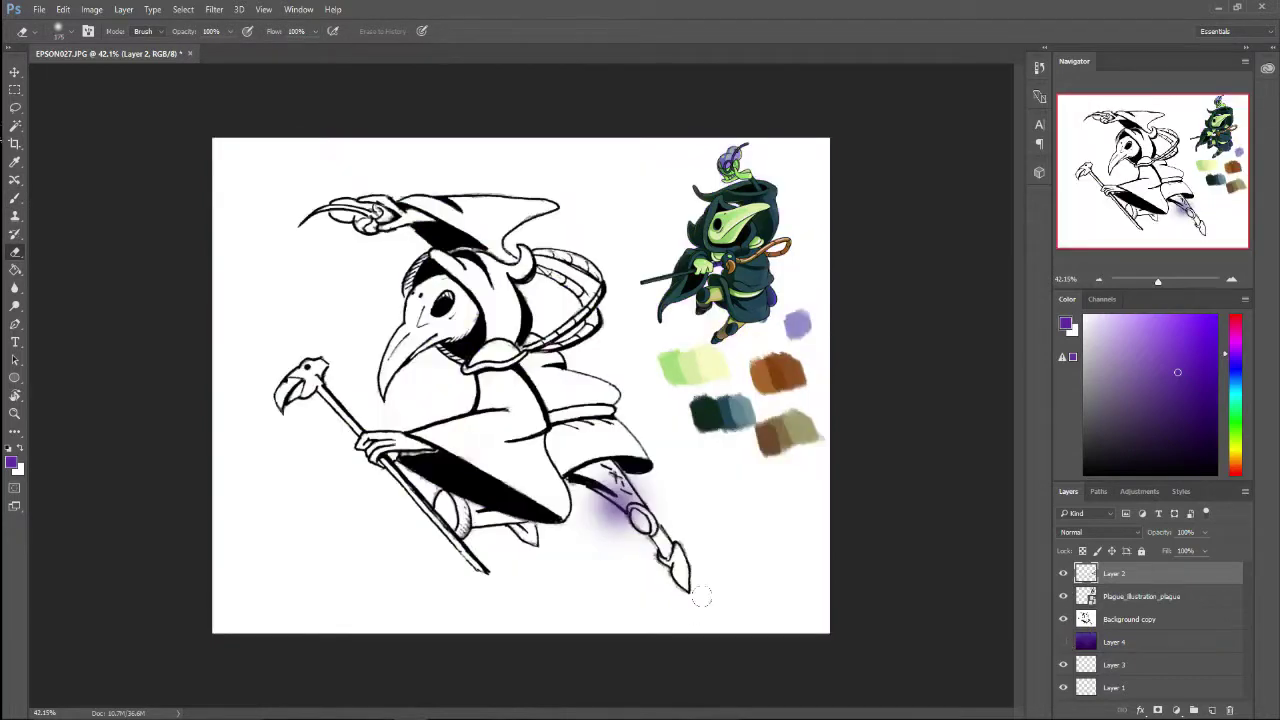
mouse_move(612, 518)
mouse_down()
mouse_move(628, 486)
mouse_move(590, 512)
mouse_up()
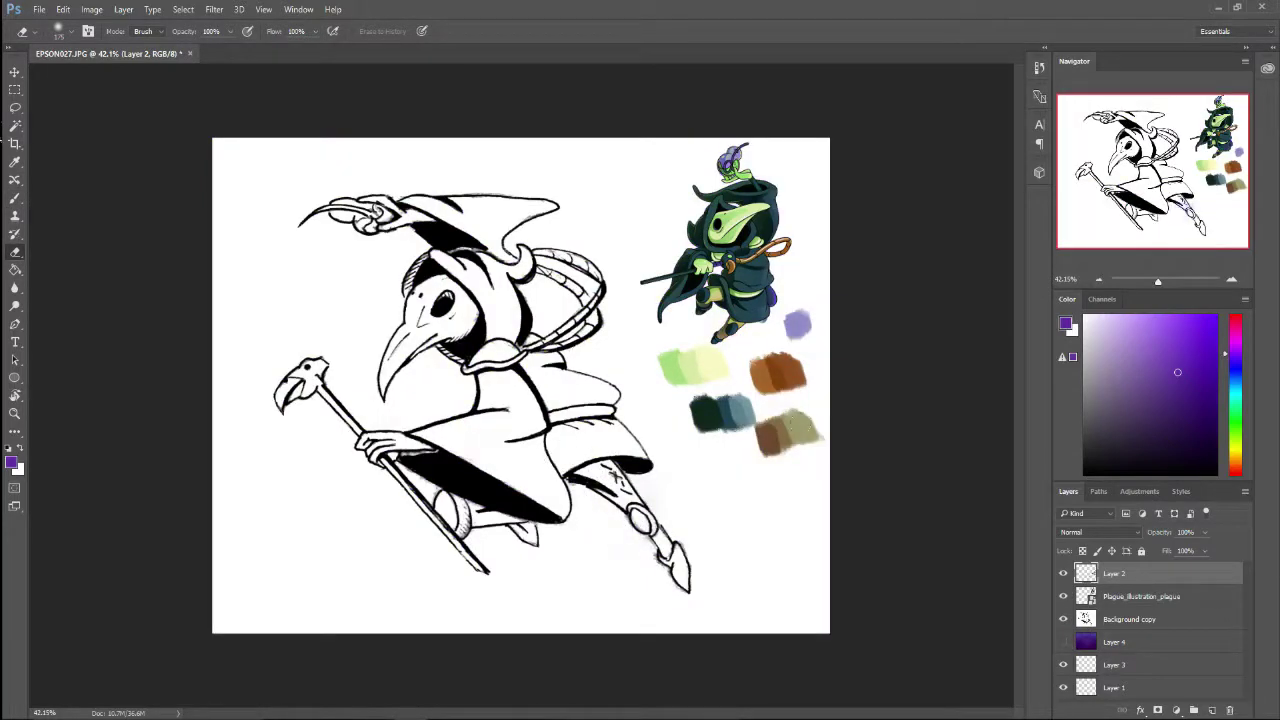
click(1063, 641)
click(1086, 648)
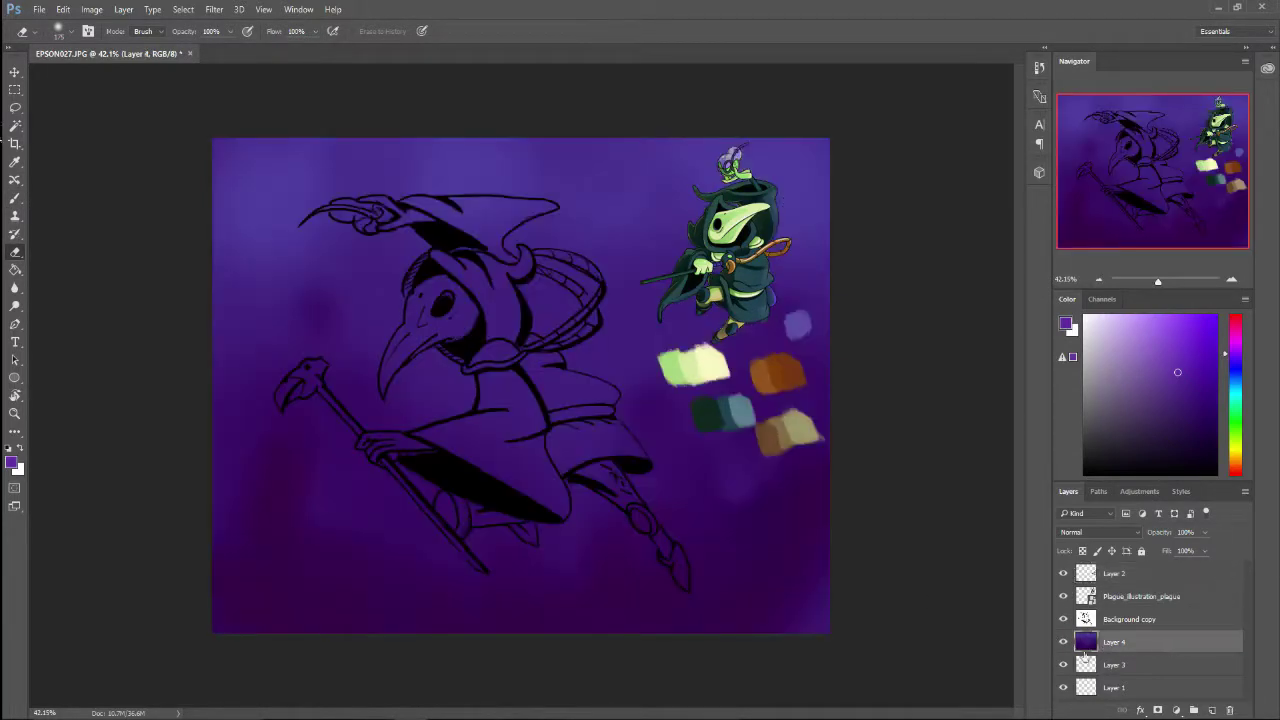
click(331, 502)
key(ctrl+z)
Step: Sample a dark violet from the background for the Brush tool and choose a textured 300 px brush preset
key(b)
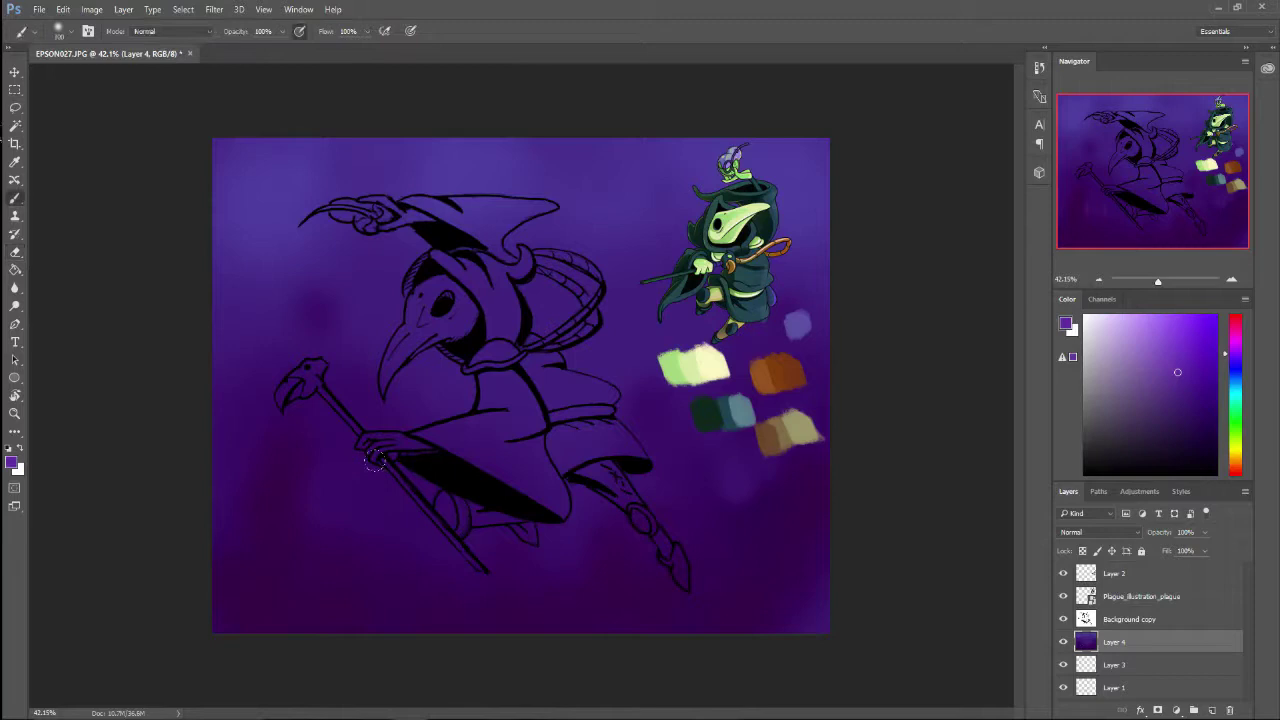
alt+click(334, 495)
click(74, 31)
scroll(698, 397, down, 6)
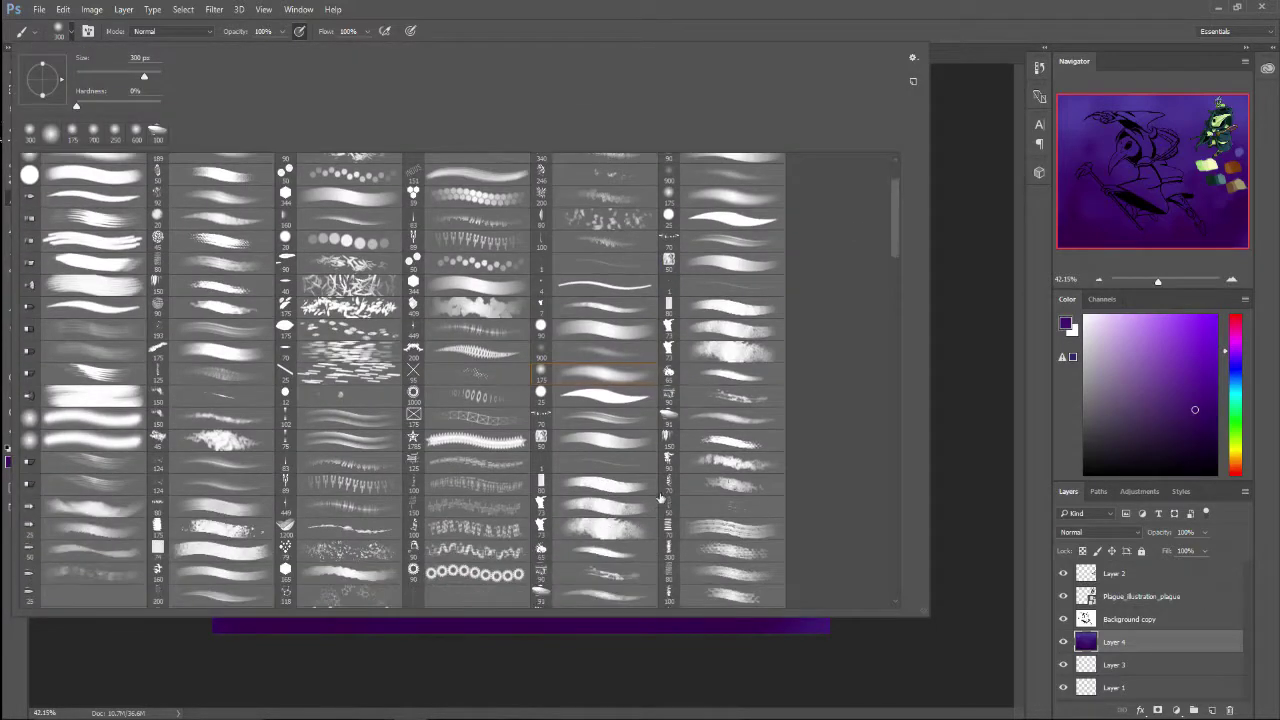
scroll(685, 400, down, 3)
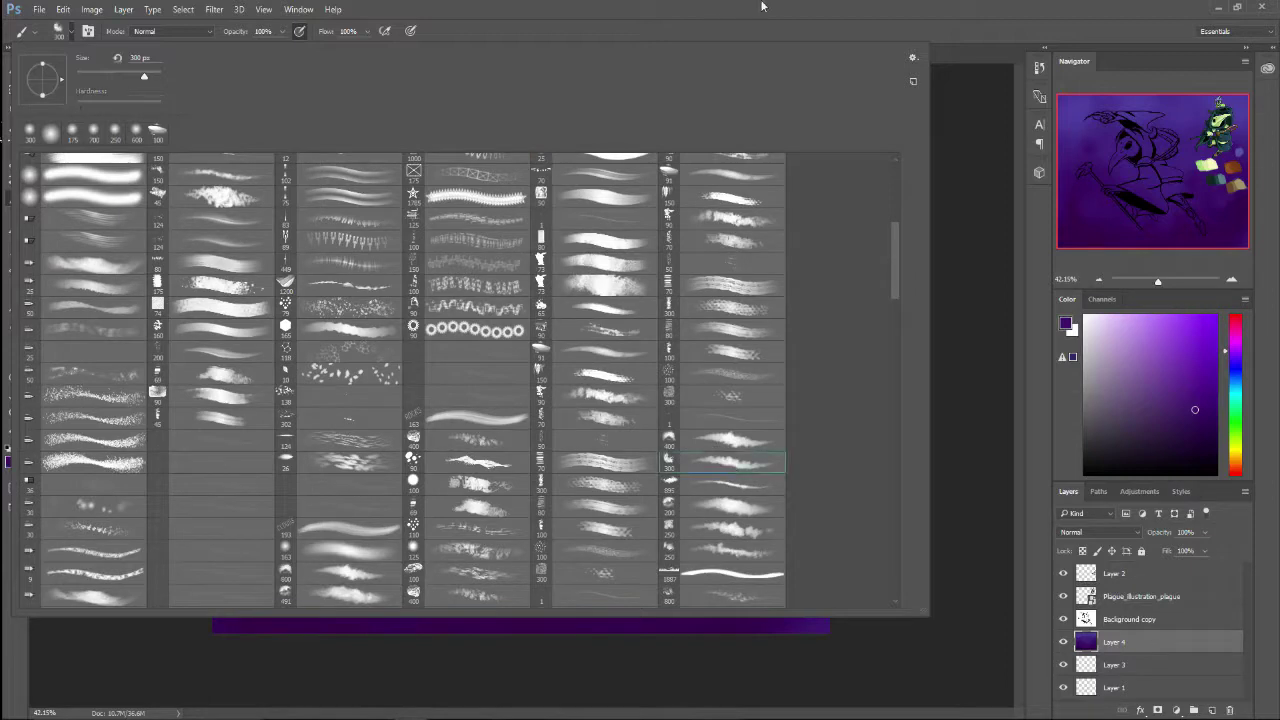
Step: Try a broad dark violet stroke over the background on Layer 4 with the textured 300 px brush preset, and undo it
double_click(740, 467)
mouse_move(300, 150)
mouse_down()
mouse_move(455, 385)
mouse_move(572, 462)
mouse_up()
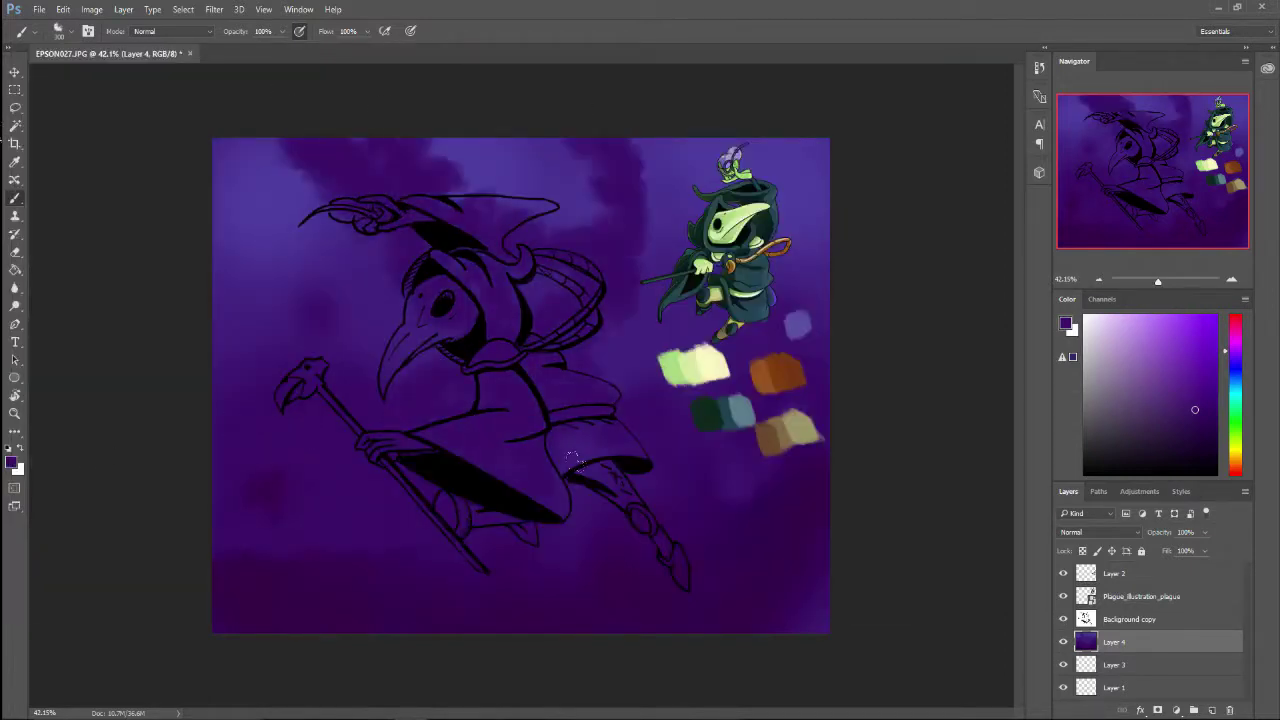
key(ctrl+z)
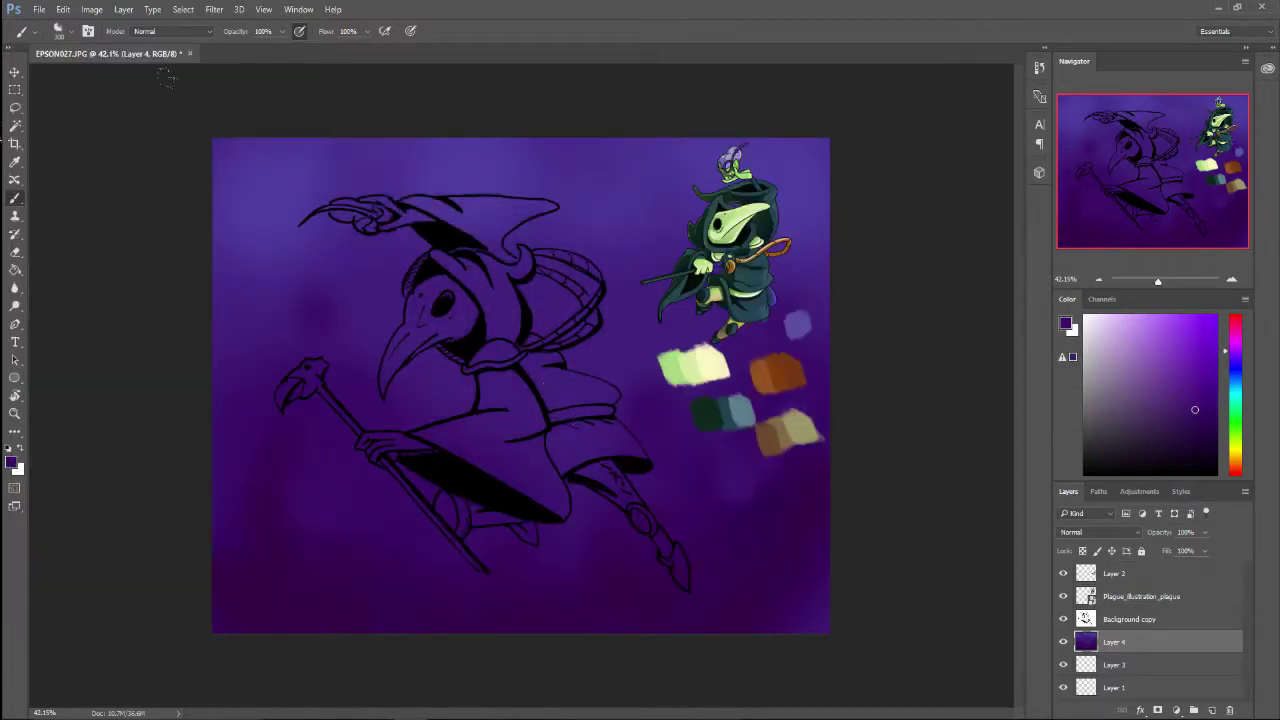
Step: Choose a textured 200 px brush preset and paint dark purples into the lower-right part of the background on Layer 4
click(68, 31)
double_click(740, 506)
click(1216, 438)
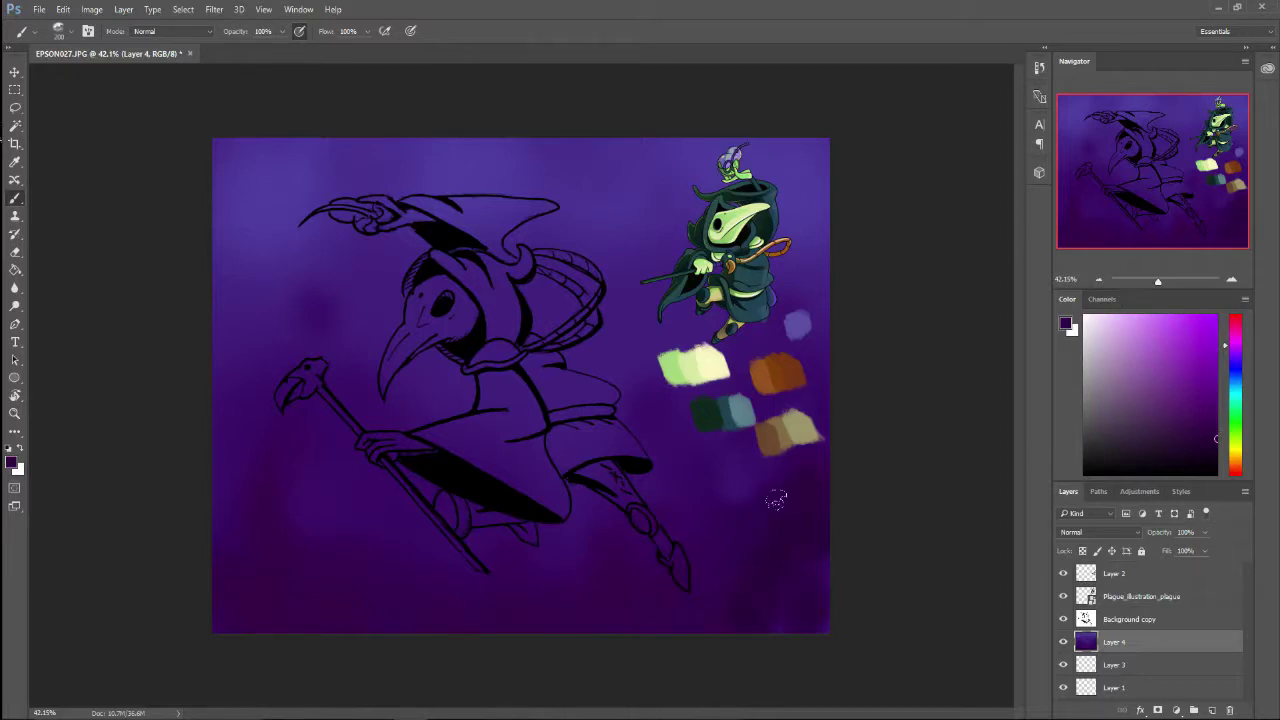
alt+click(716, 473)
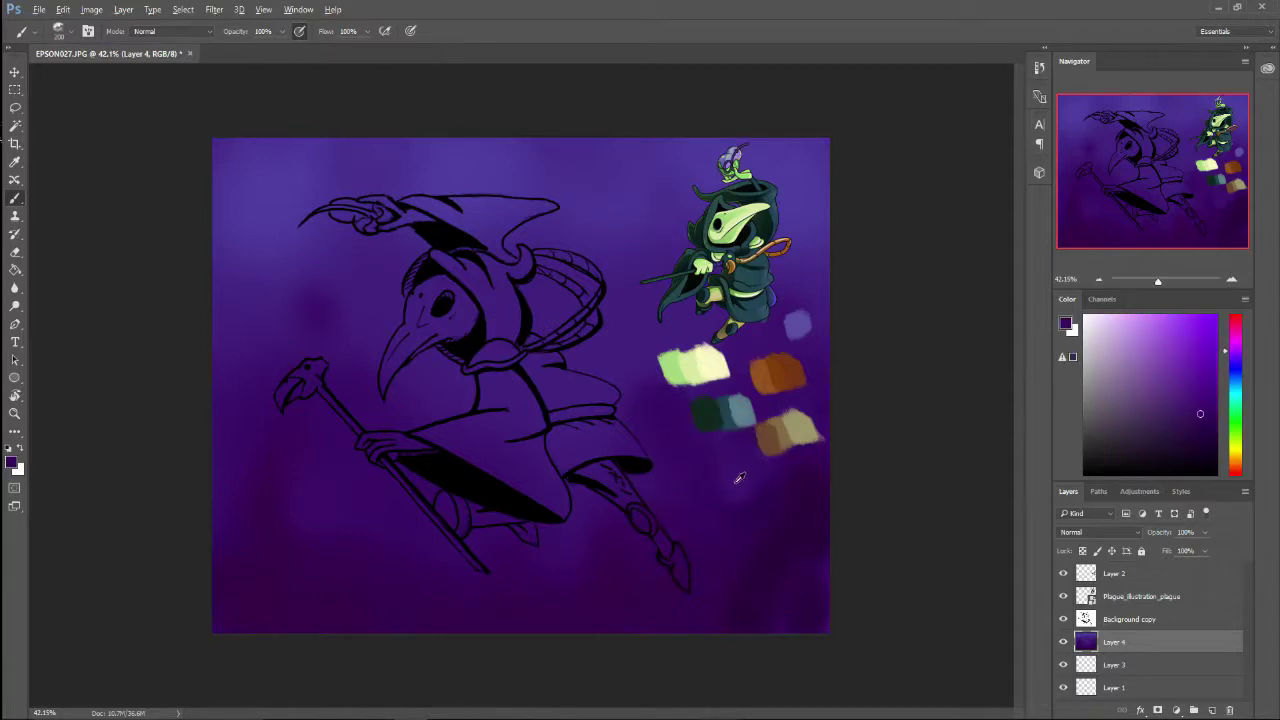
alt+click(723, 464)
Step: Hide Layer 2 and the Plague_illustration_plague layer, and brush sampled dark purple into the background behind the figure
click(1064, 573)
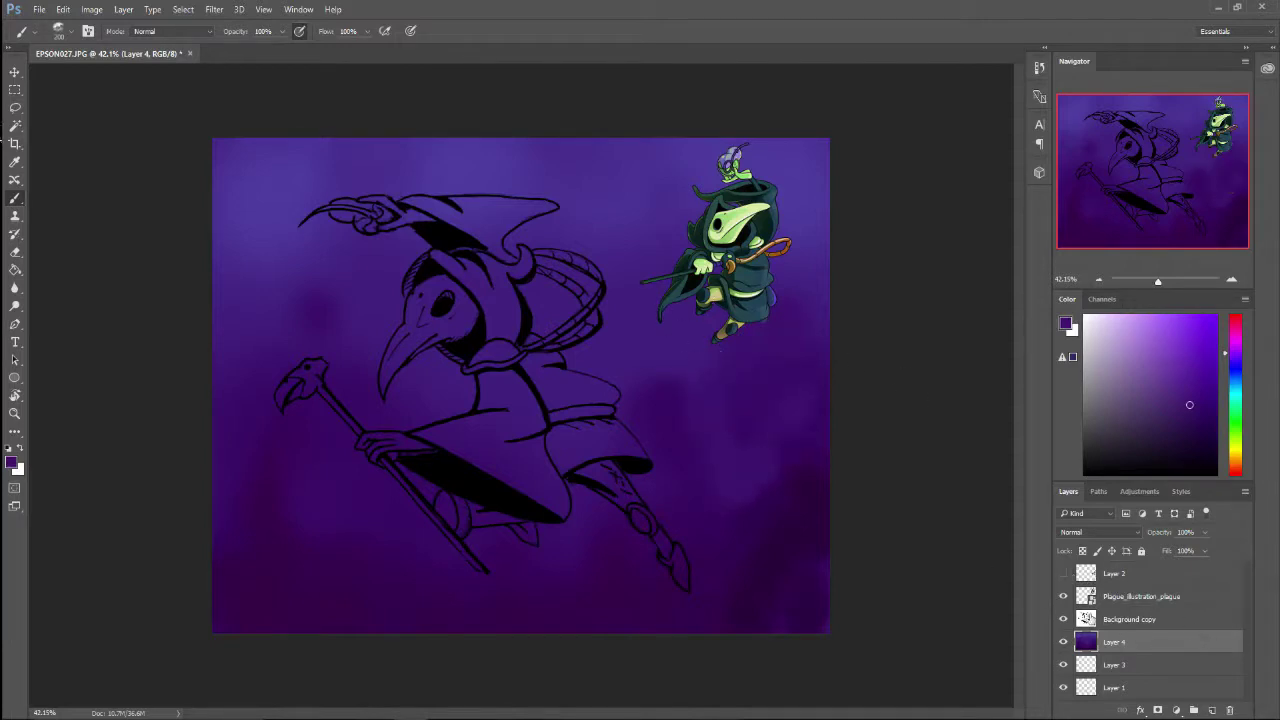
click(1064, 596)
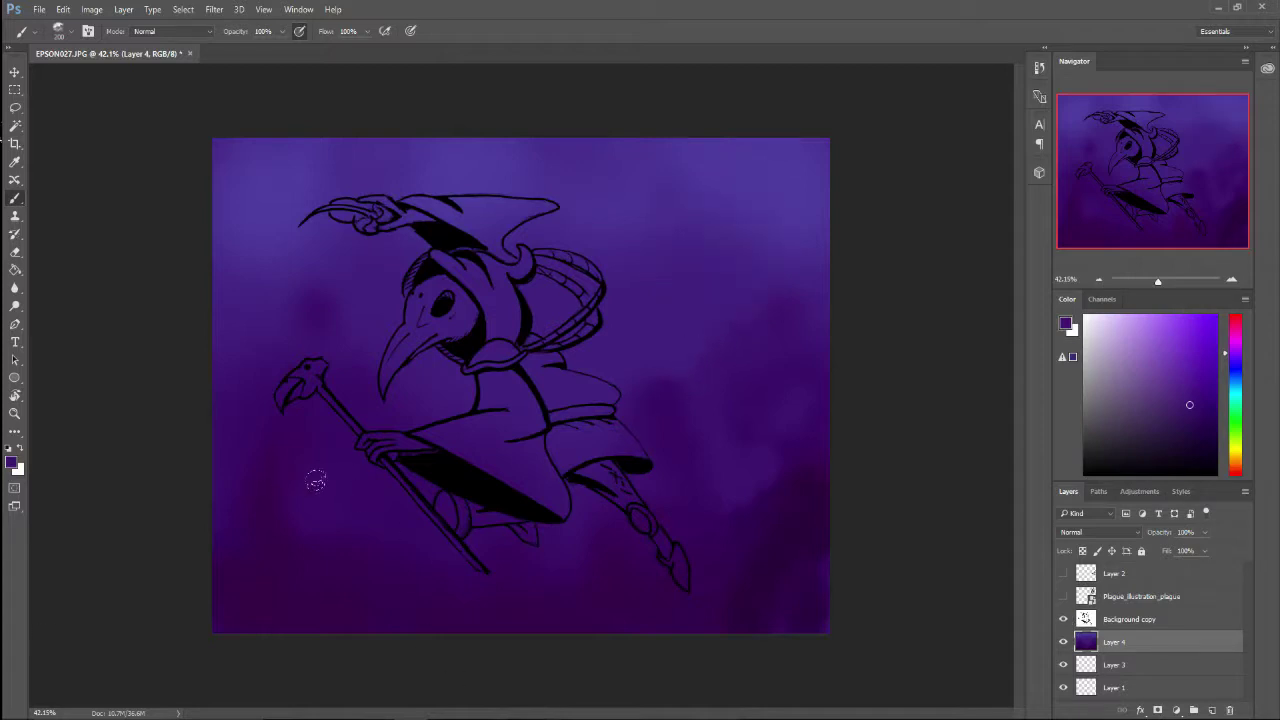
alt+click(325, 559)
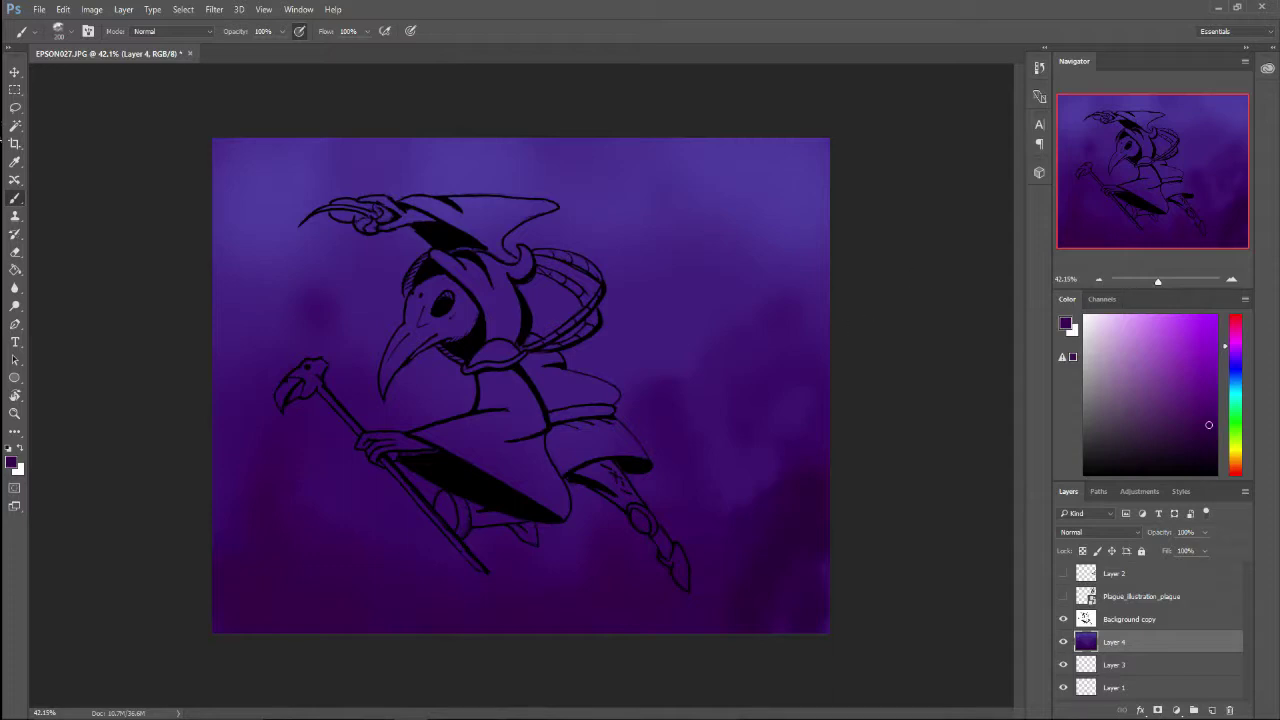
Step: Brush sampled light violet patches behind the cloak, below the staff head and in the upper-right background
alt+click(700, 180)
mouse_move(686, 412)
mouse_down()
mouse_move(699, 508)
mouse_move(643, 450)
mouse_up()
drag(281, 420, 241, 556)
drag(757, 272, 818, 253)
Step: Blend sampled violets beneath the cloak and above the staff head, and brush a lighter violet along the upper-right background edge
alt+click(620, 588)
drag(540, 550, 543, 566)
alt+click(358, 375)
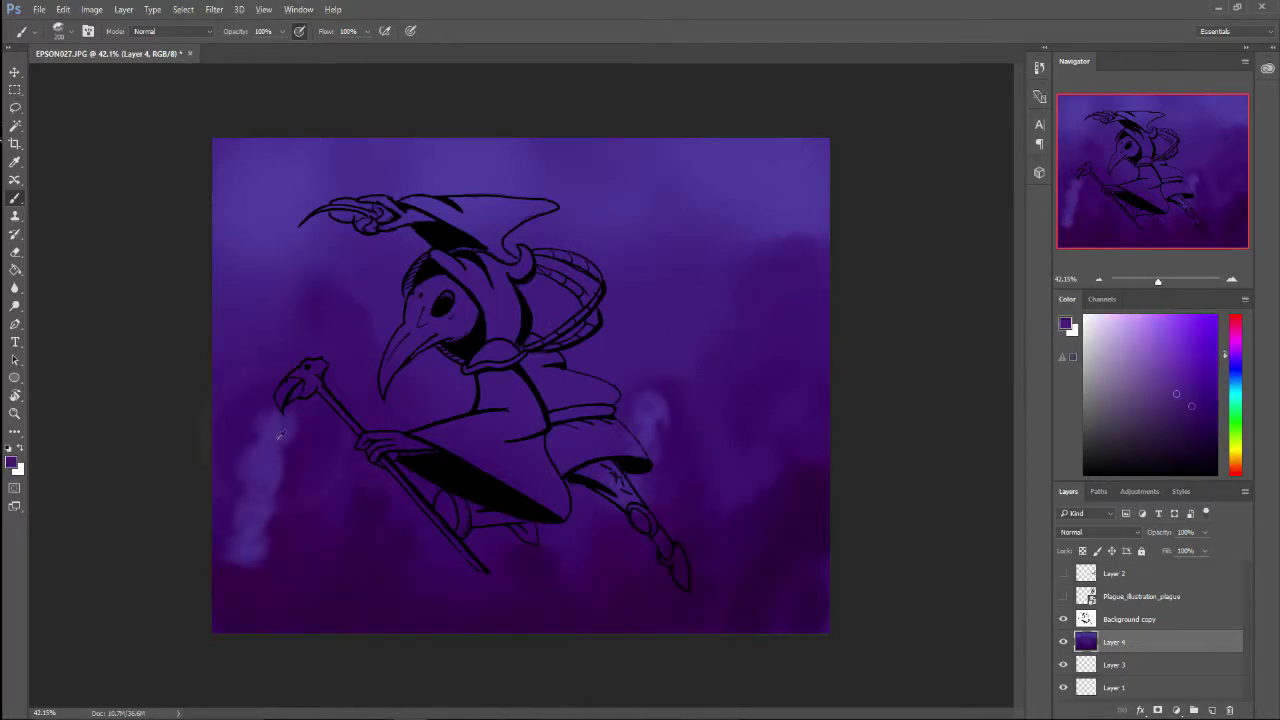
drag(298, 300, 311, 368)
drag(622, 540, 637, 553)
click(1153, 350)
drag(680, 160, 818, 158)
Step: Create a layer above Background copy and brush sampled violet haze over the rear foot and the cloak's lower edge
click(1130, 619)
click(1212, 710)
alt+click(648, 594)
mouse_move(688, 585)
mouse_down()
mouse_move(672, 548)
mouse_move(706, 600)
mouse_up()
alt+click(440, 490)
Step: Return to Layer 4 and brush sampled violets right of the figure, with lighter patches behind the cloak and upper right
click(1216, 451)
click(1130, 665)
alt+click(690, 340)
drag(700, 392, 723, 345)
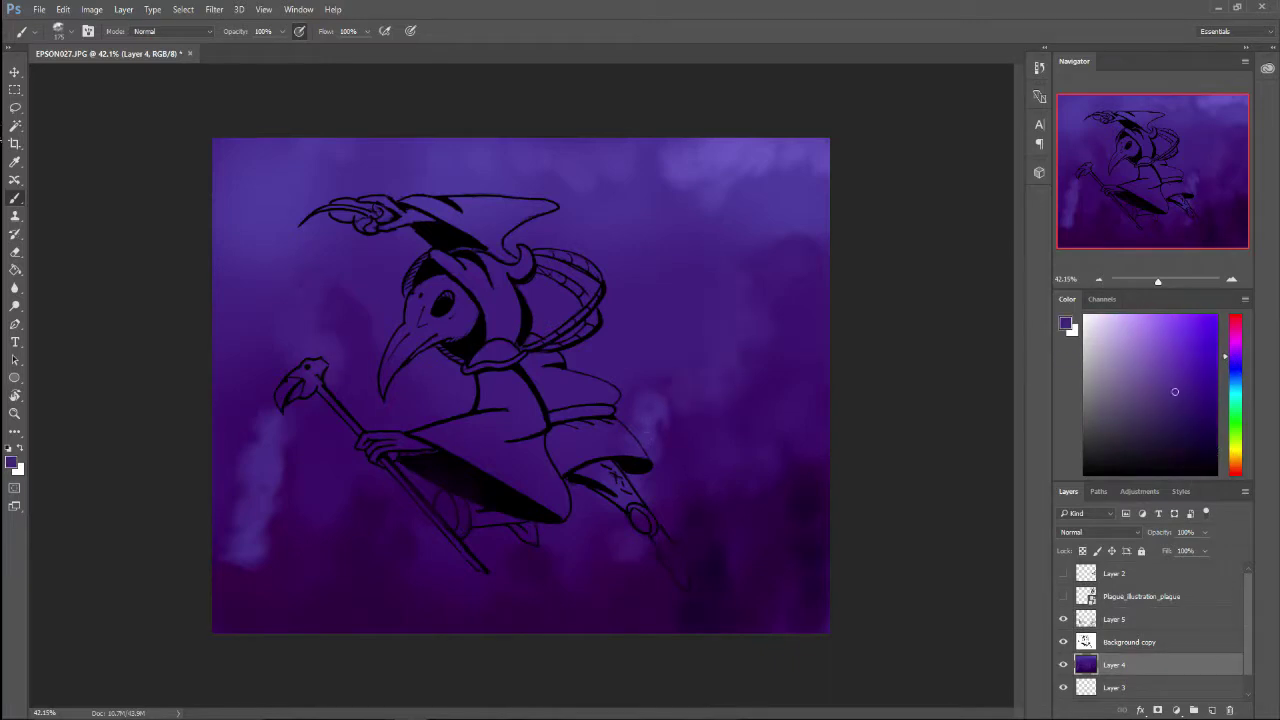
alt+click(740, 170)
drag(760, 250, 741, 308)
drag(652, 405, 643, 430)
Step: Pick a very dark purple and brush it into the background left of the staff and around the lower cloak
alt+click(291, 510)
click(1216, 446)
drag(282, 528, 226, 558)
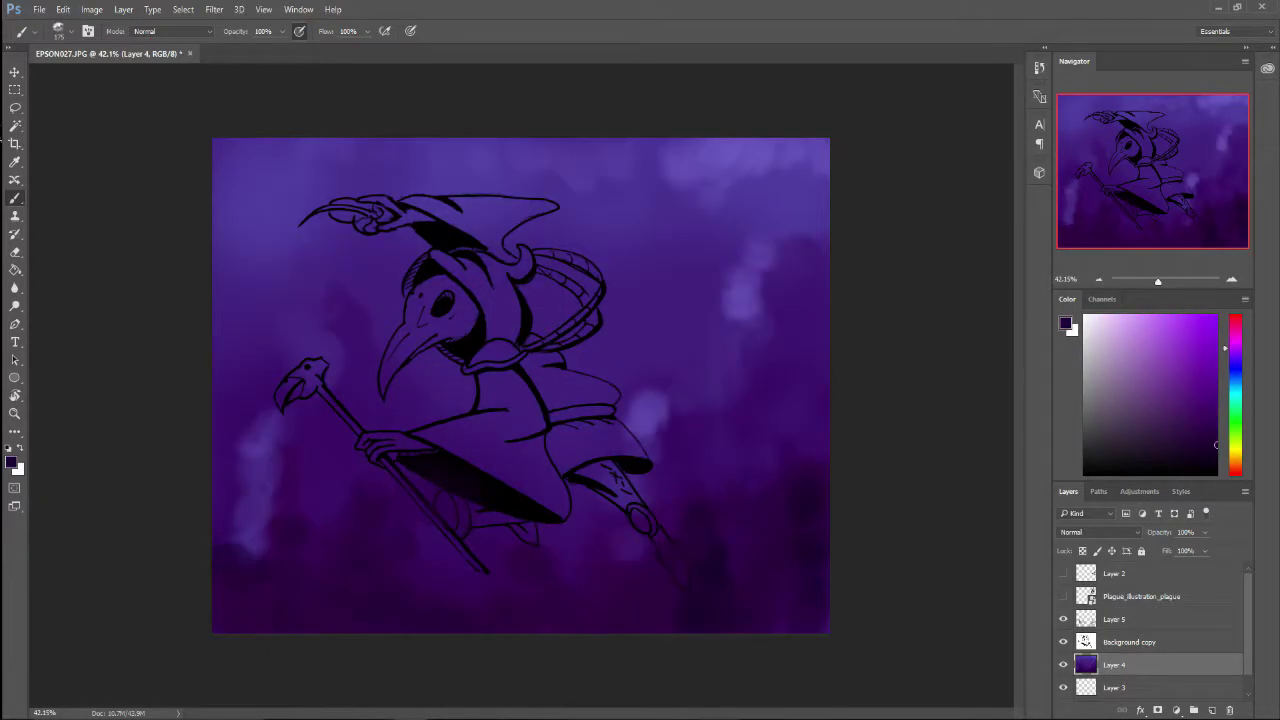
drag(555, 475, 563, 543)
Step: Brush a sampled lighter violet column above the staff head and down the upper-right edge of the background
alt+click(753, 285)
drag(315, 268, 302, 342)
drag(790, 178, 792, 228)
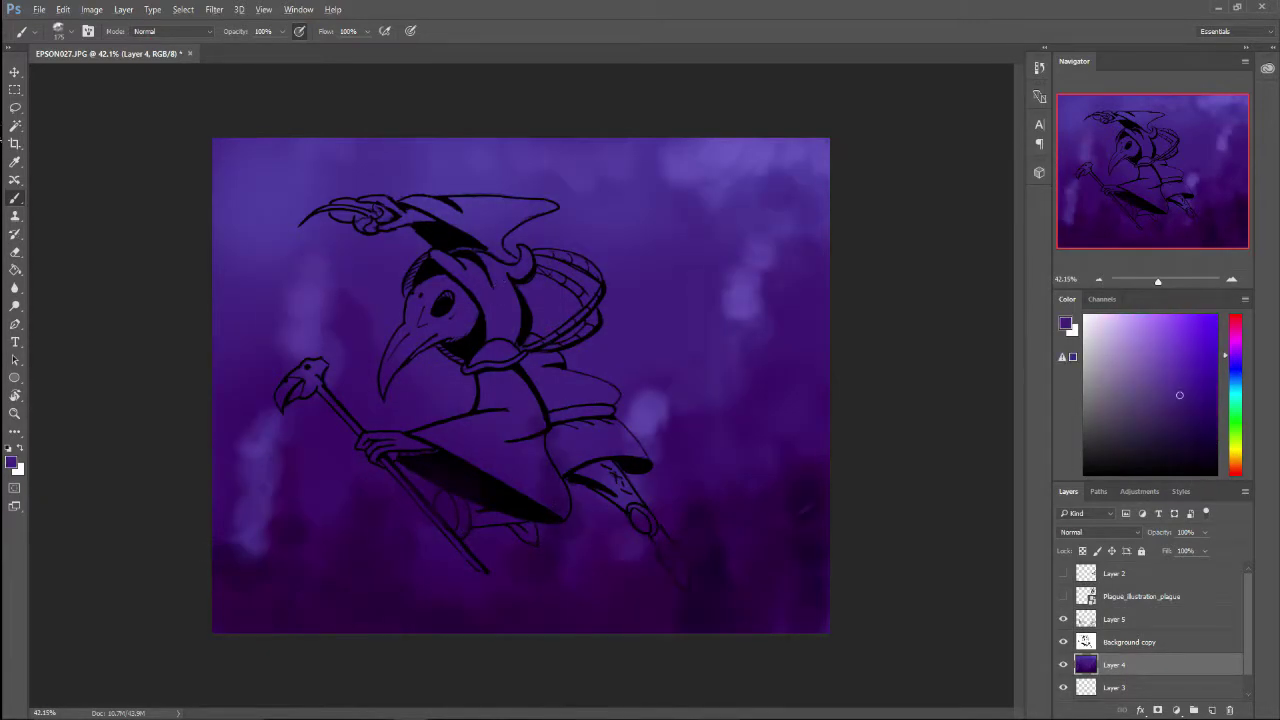
Step: Darken the right edge and lower-right corner of the background with deep purple, and sample a mid violet
click(1216, 451)
drag(812, 340, 808, 450)
drag(815, 570, 800, 628)
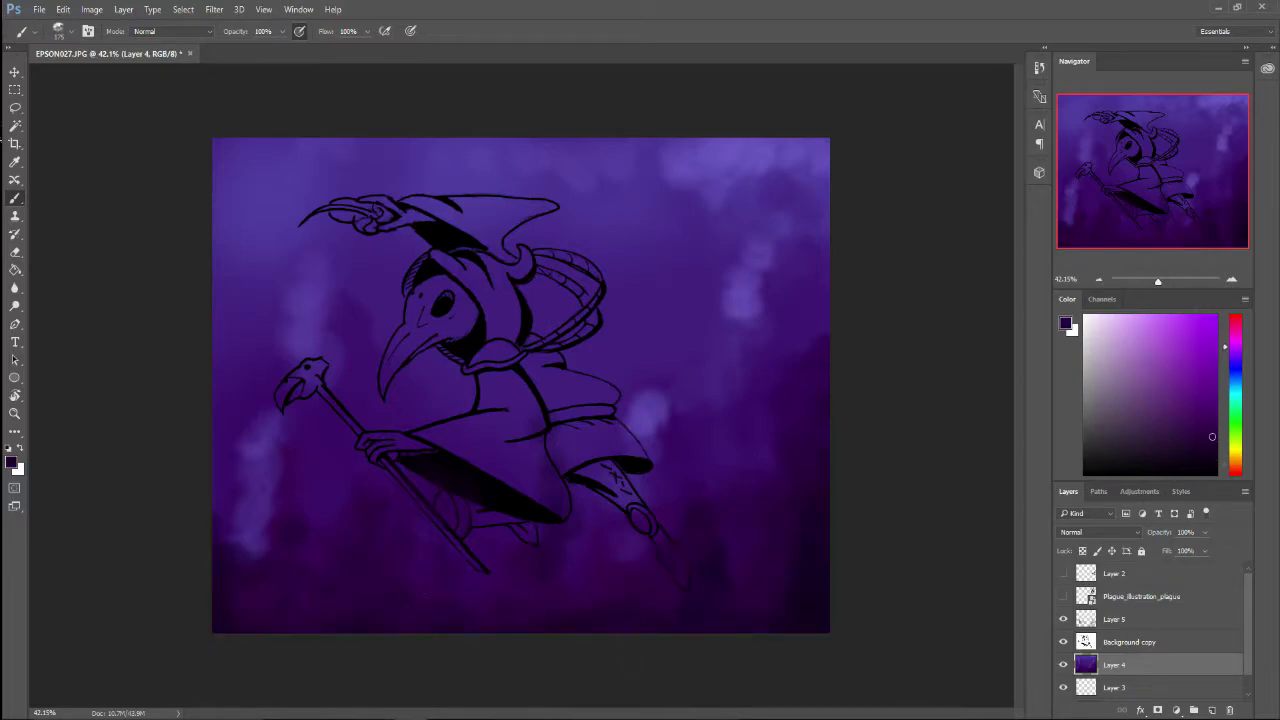
alt+click(691, 433)
Step: Warp Layer 4 by pulling its corners and edges outward beyond the canvas, and apply the transformation
click(98, 9)
mouse_move(63, 9)
click(92, 278)
click(63, 9)
mouse_move(98, 296)
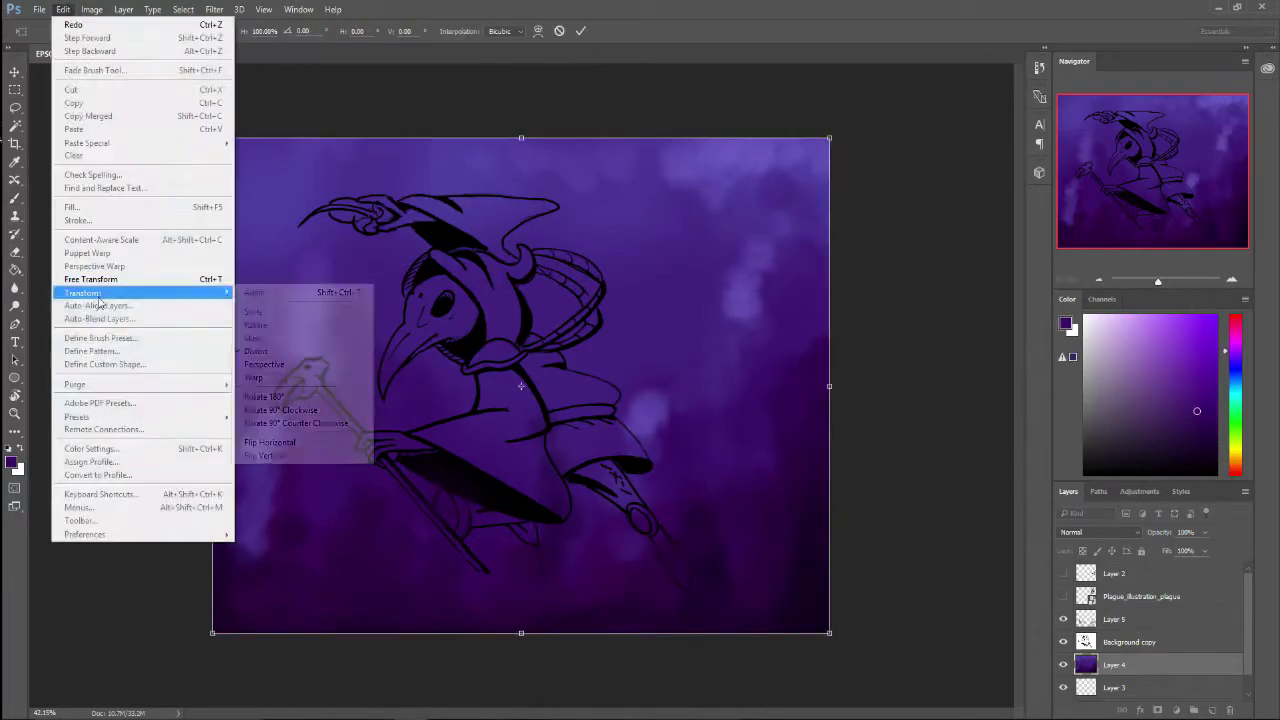
click(257, 376)
drag(212, 633, 163, 643)
drag(211, 136, 190, 82)
drag(163, 643, 142, 605)
drag(392, 618, 323, 703)
drag(836, 646, 931, 643)
mouse_move(190, 82)
mouse_down()
mouse_move(271, 94)
mouse_move(234, 81)
mouse_up()
drag(838, 133, 829, 123)
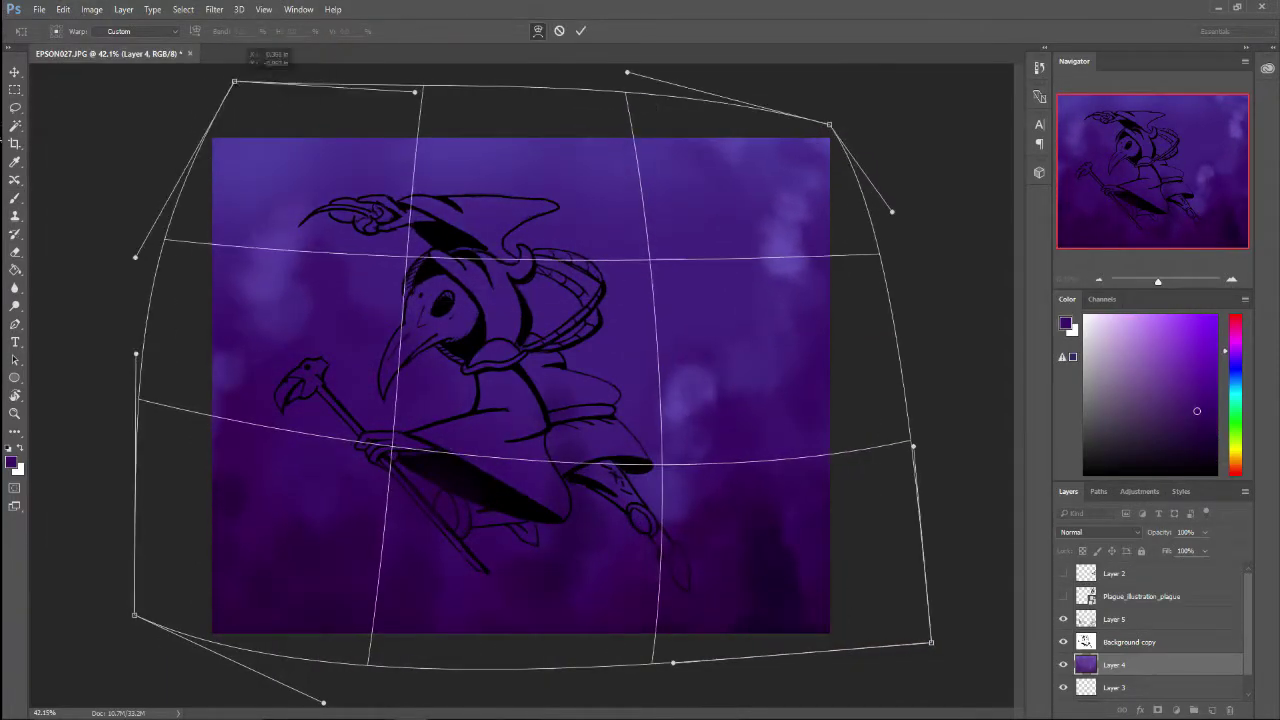
drag(931, 643, 898, 652)
key(Return)
Step: Shift the sampled colour to a light blue and brush glowing patches behind the cloak, near the beak and along both sides
alt+click(782, 258)
click(1236, 373)
drag(688, 376, 667, 435)
drag(270, 218, 262, 325)
drag(714, 180, 742, 355)
drag(355, 385, 385, 378)
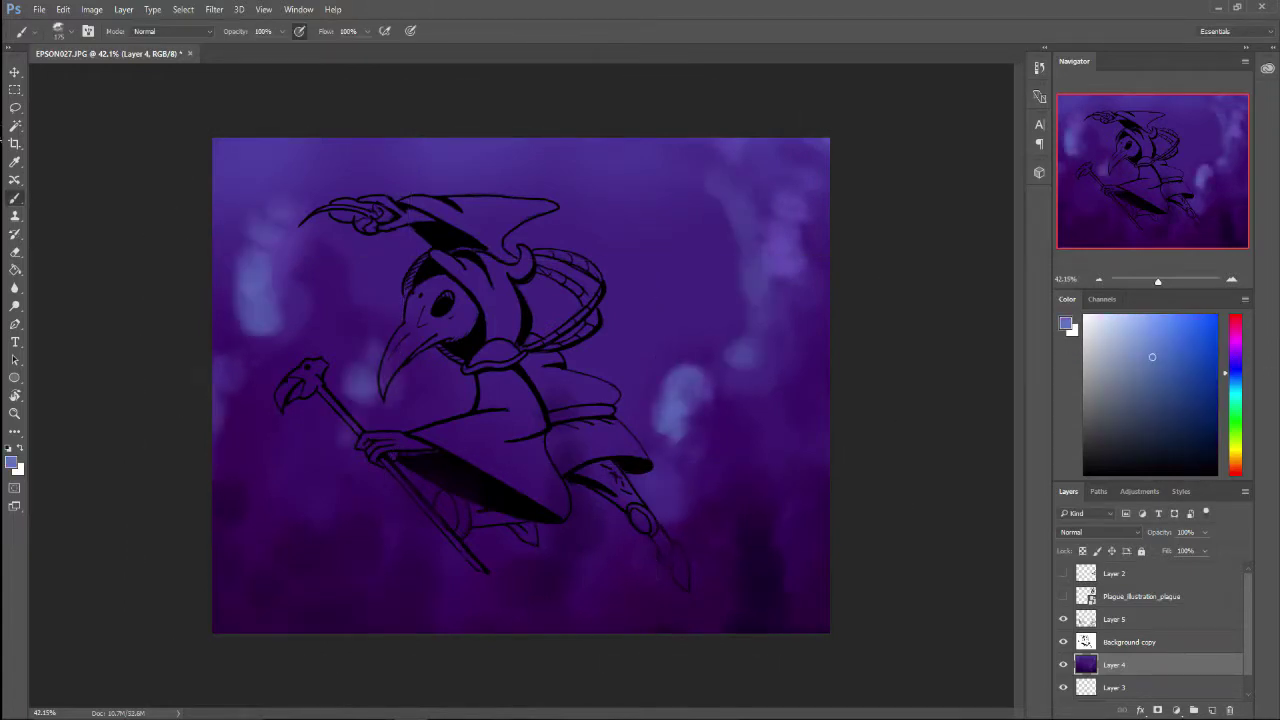
Step: Brush light blue patches below the staff, beneath the cloak and near the rear foot, and blend sampled violets around them
drag(268, 578, 345, 522)
drag(540, 552, 508, 597)
drag(738, 522, 736, 550)
alt+click(699, 513)
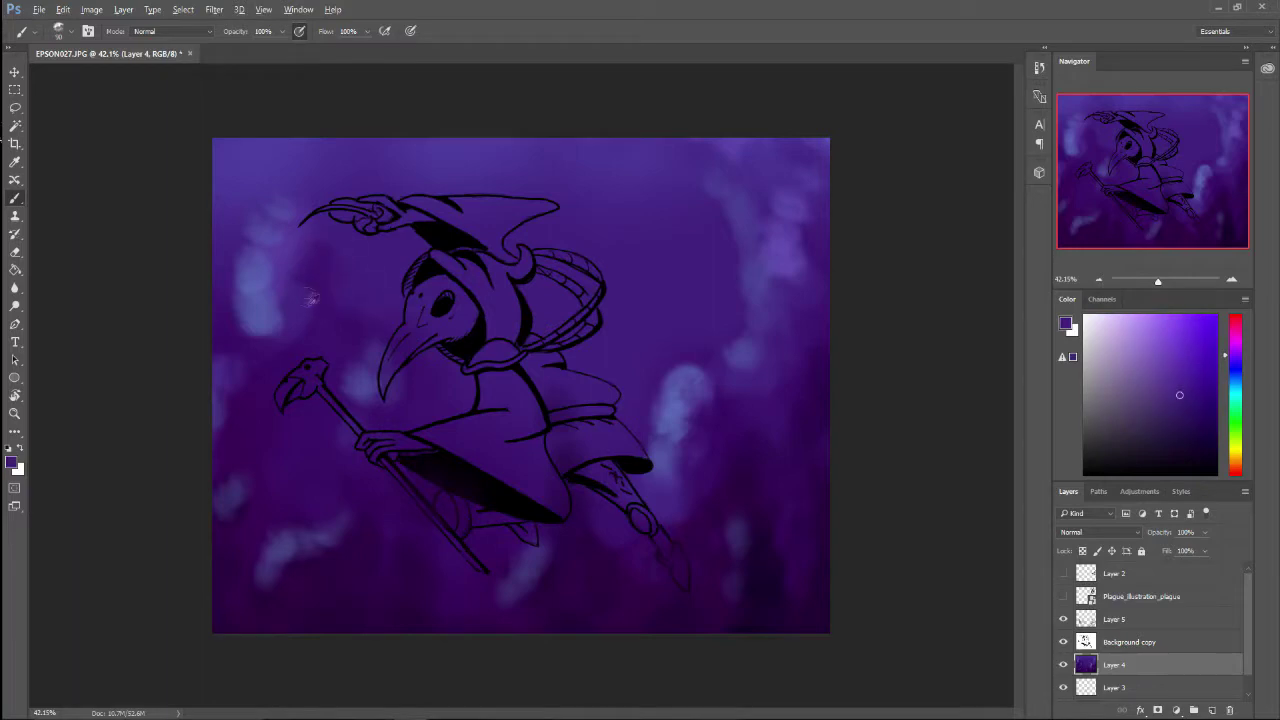
click(1168, 384)
scroll(507, 559, up, 1)
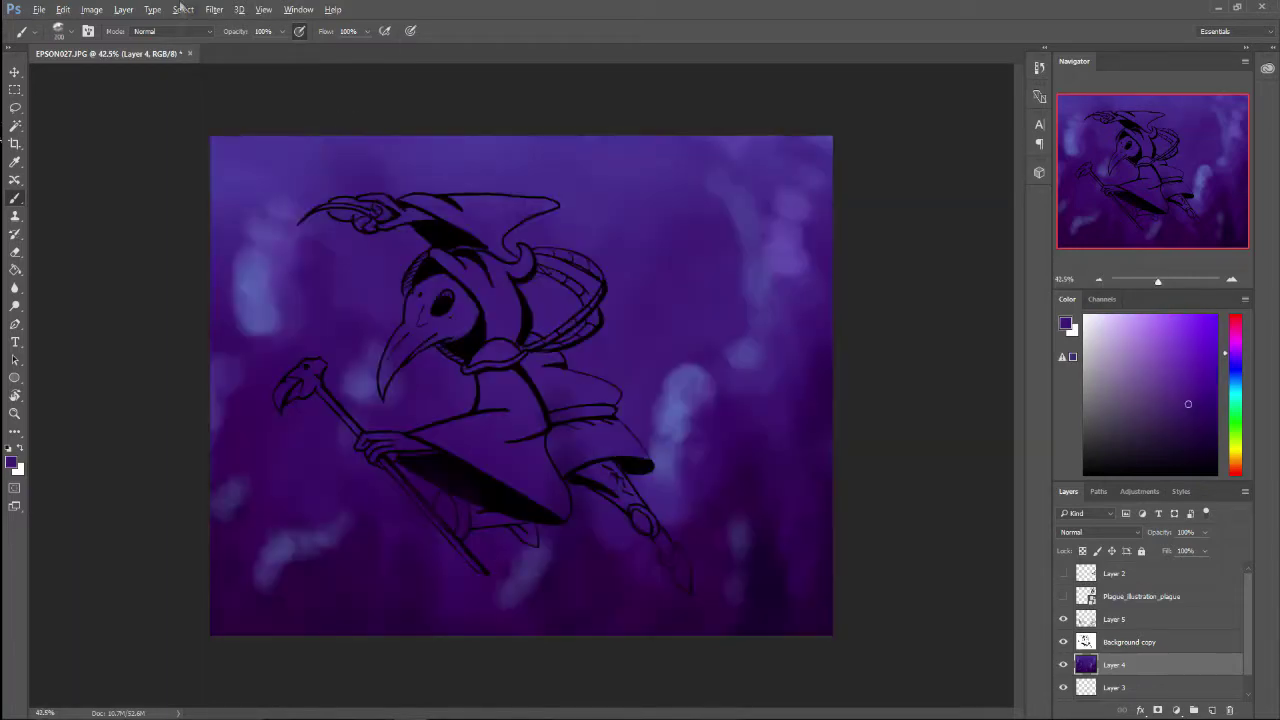
Step: Try other blending modes, including Linear Dodge (Add), on Layer 4
click(1125, 531)
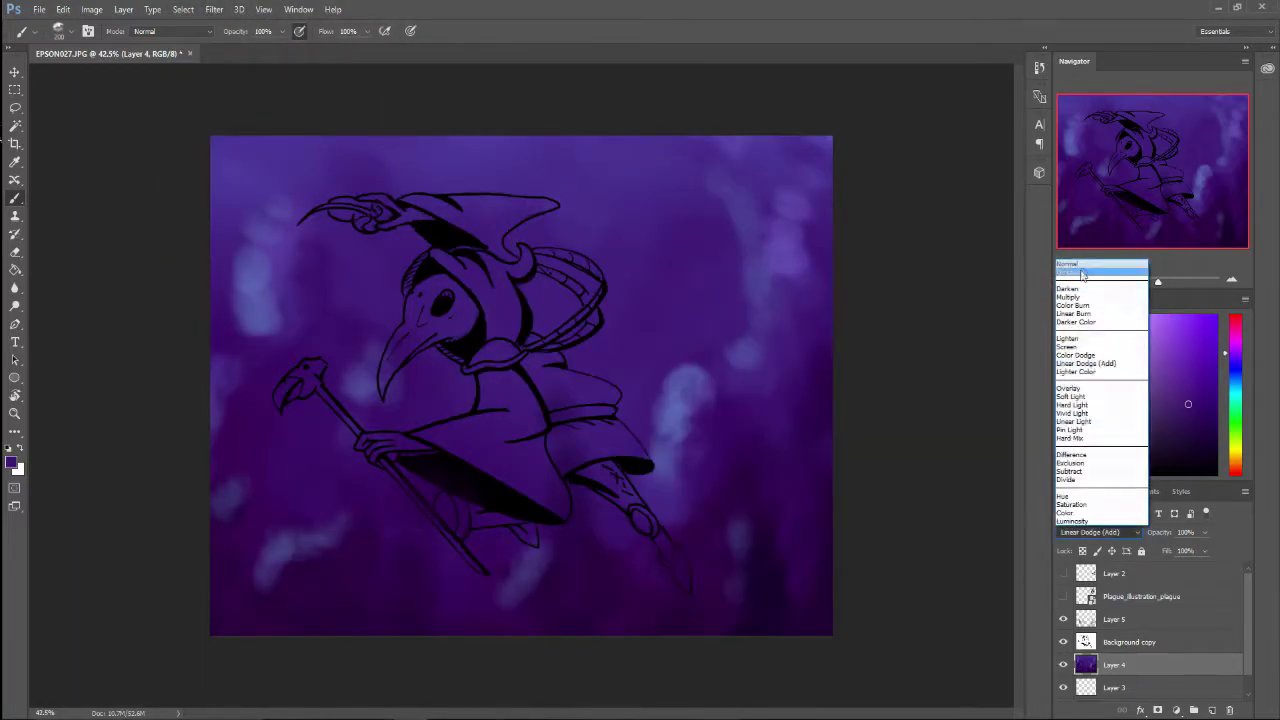
click(1139, 491)
click(1068, 638)
Step: Flip the Layer 4 background vertically with Free Transform, using a 180° rotation, and apply it
key(ctrl+t)
drag(930, 690, 112, 62)
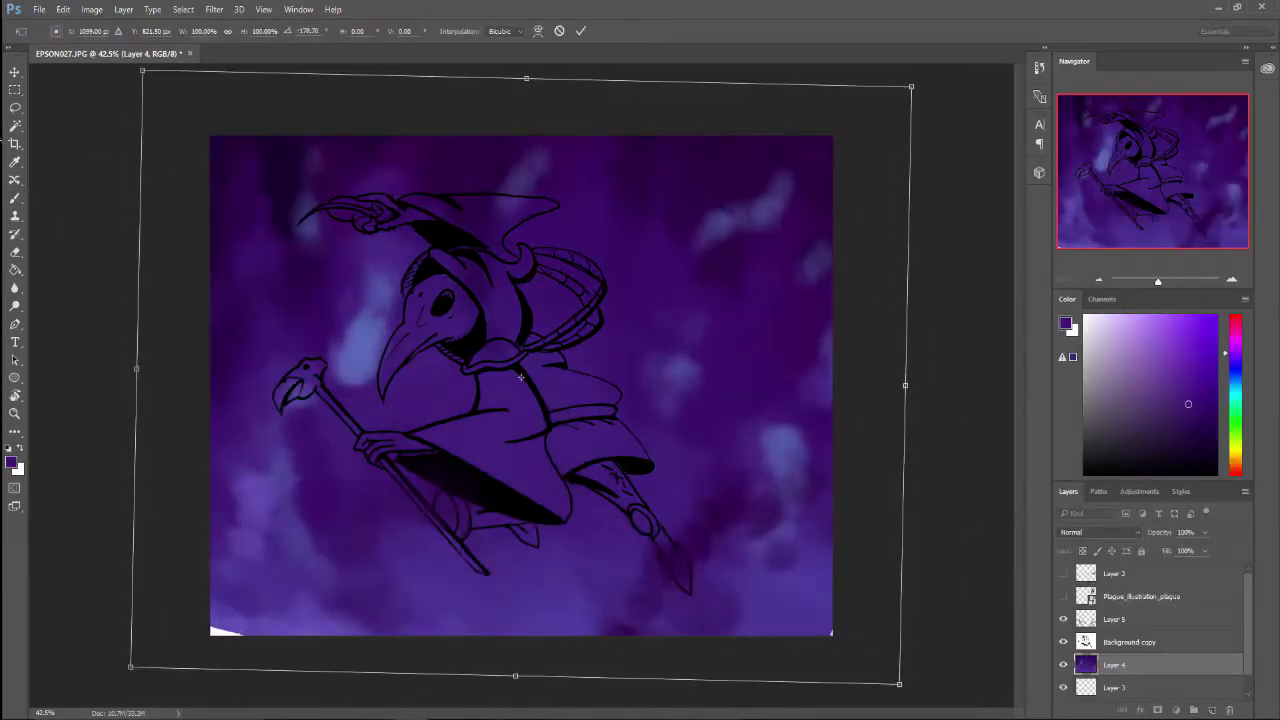
double_click(306, 31)
text(180)
key(Return)
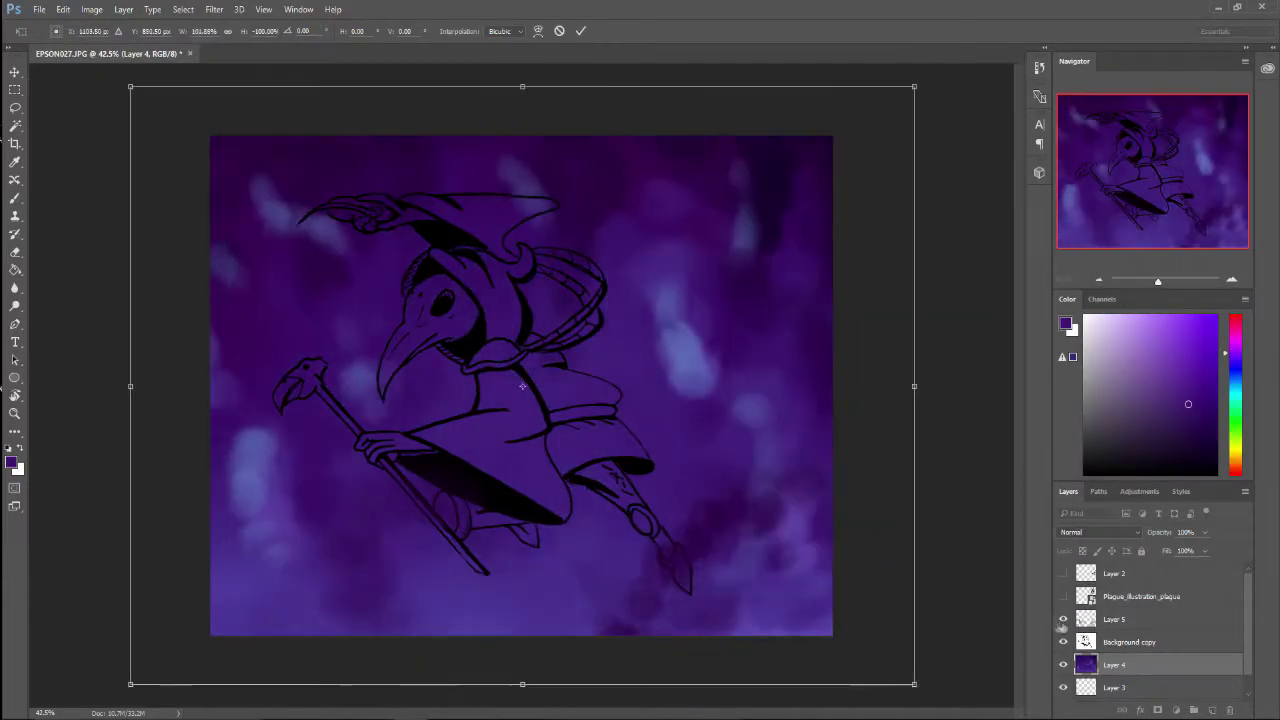
key(Return)
Step: Hide Layer 5 and brush light blue mist along the bottom of Layer 4 and around the rear foot
key(b)
alt+click(700, 383)
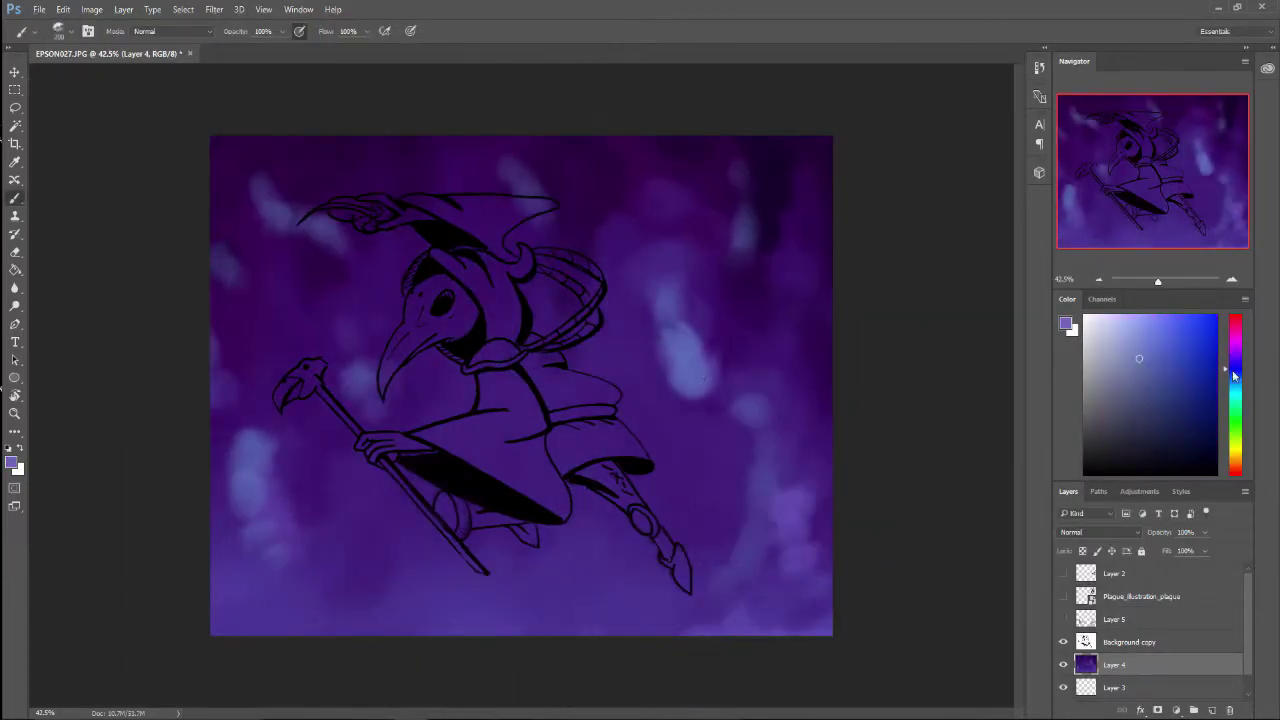
drag(708, 566, 580, 622)
drag(380, 612, 240, 618)
drag(760, 570, 640, 606)
Step: Brush a sampled dark violet over the background beside the staff and right of the rear foot
alt+click(775, 200)
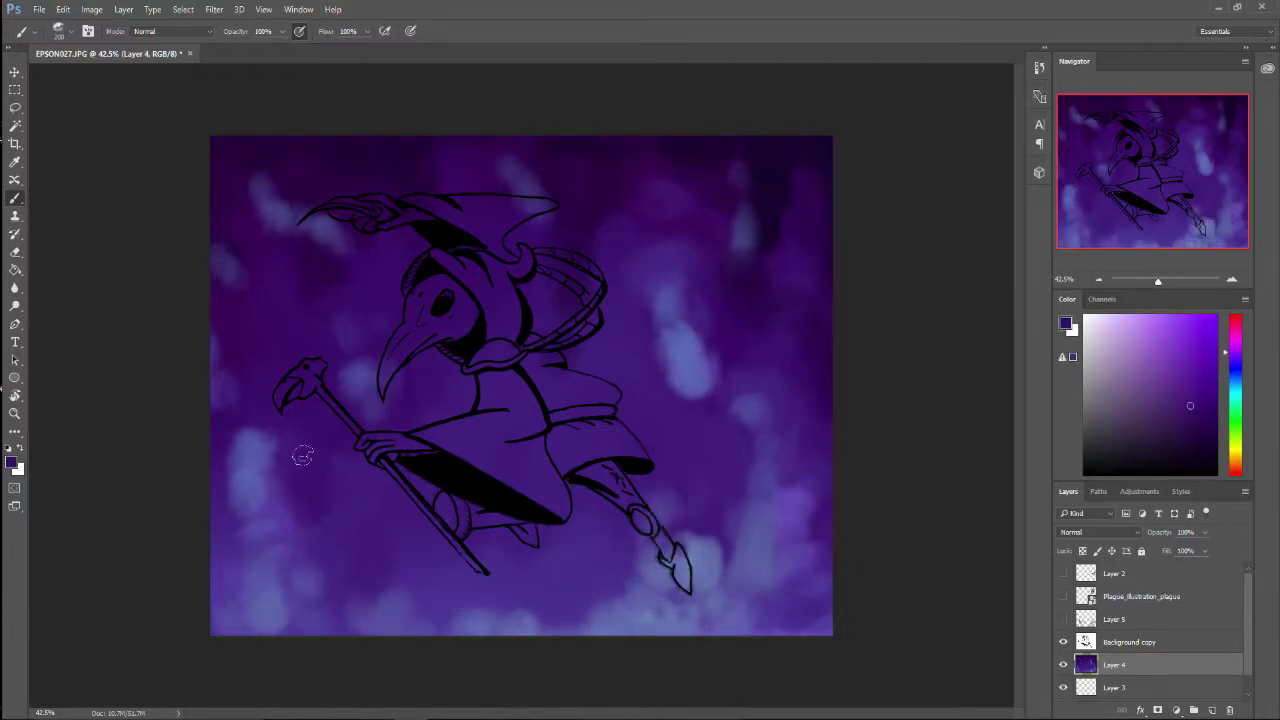
drag(303, 455, 272, 585)
drag(728, 545, 745, 625)
Step: Create a layer above Layer 4 and lay a reversed radial gradient of sampled dark violet outward from the figure
alt+click(600, 215)
click(1212, 710)
key(g)
key(shift+g)
drag(525, 400, 862, 402)
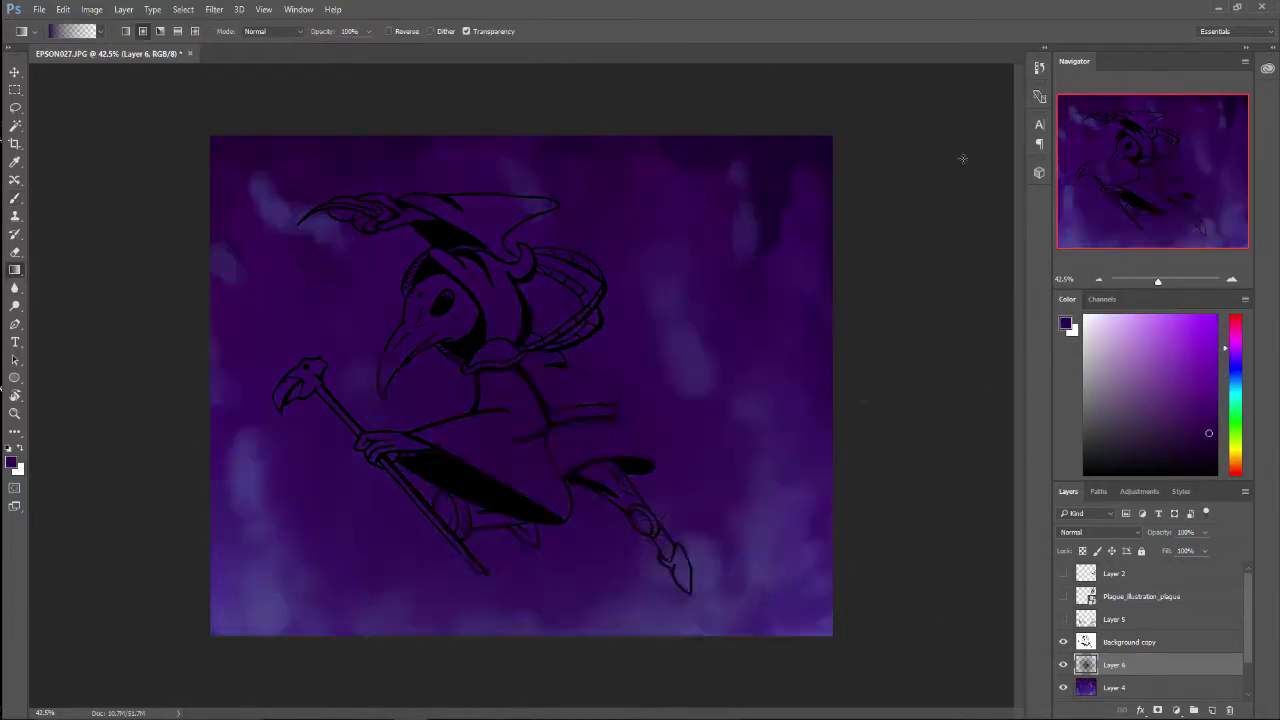
key(ctrl+z)
click(389, 31)
drag(514, 400, 850, 410)
Step: Set the gradient layer to Multiply, erase its lower part, and merge it with the background layer beneath
click(1098, 532)
click(1076, 295)
key(e)
drag(790, 590, 250, 600)
key(ctrl+e)
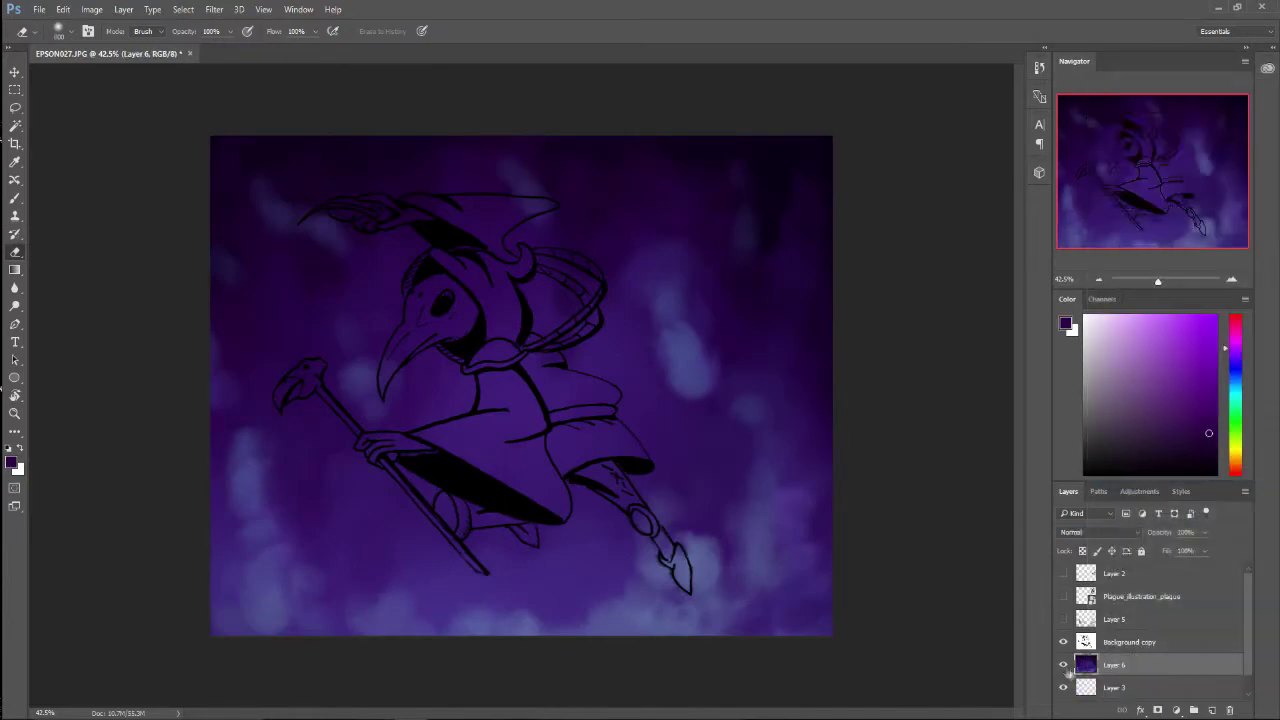
Step: Add a Curves adjustment above the merged background, shift its curve slightly, and merge it into that layer
scroll(521, 386, down, 2)
click(1139, 491)
click(1127, 669)
drag(231, 340, 225, 328)
click(1070, 637)
key(ctrl+e)
Step: Show Layer 5, brush sampled light violet mist on it over the rear foot and lower cloak, and adjust the layer's opacity
scroll(521, 386, up, 5)
click(1130, 599)
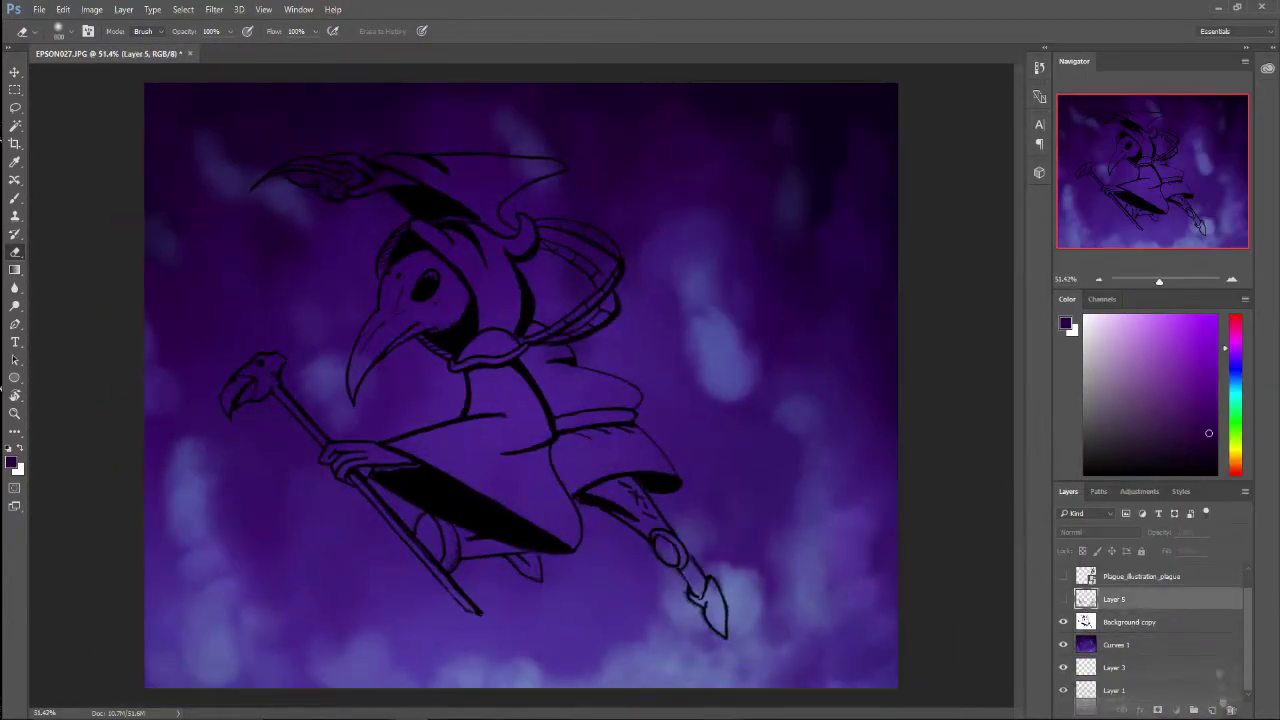
click(1063, 599)
key(b)
alt+click(725, 360)
drag(640, 650, 700, 560)
alt+click(640, 600)
drag(540, 510, 430, 560)
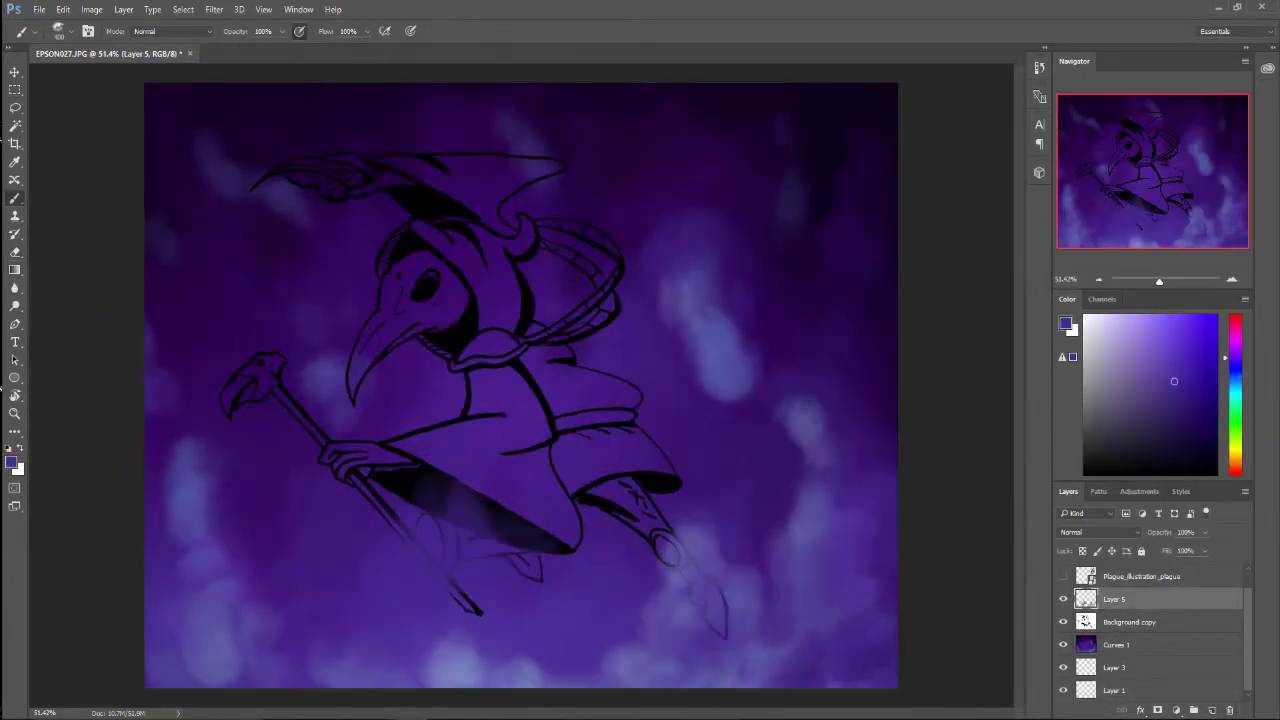
click(1204, 532)
drag(1204, 550, 1174, 550)
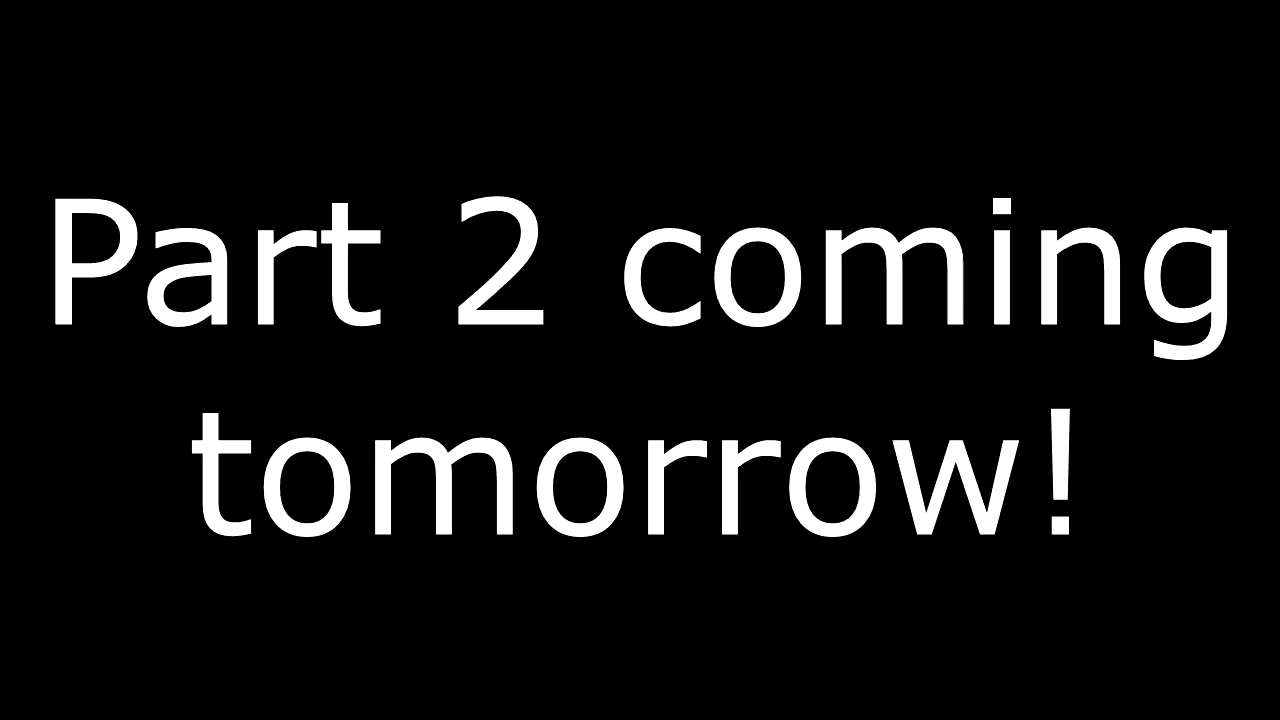